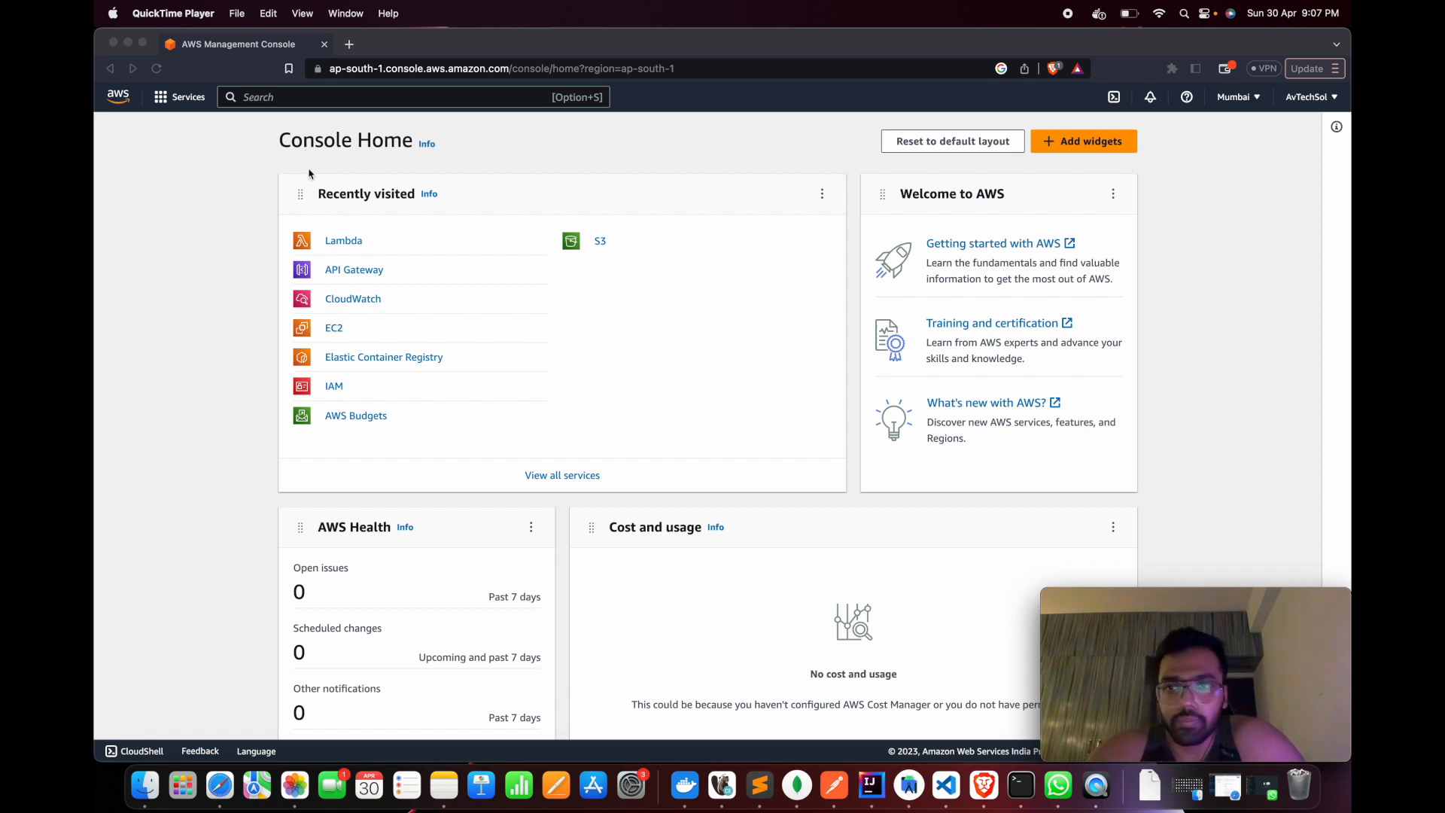
Find the Lambda service through the console search and start creating a new function
{"action": "left_click", "coordinate": [320, 102]}
{"action": "type", "text": "Lambd"}
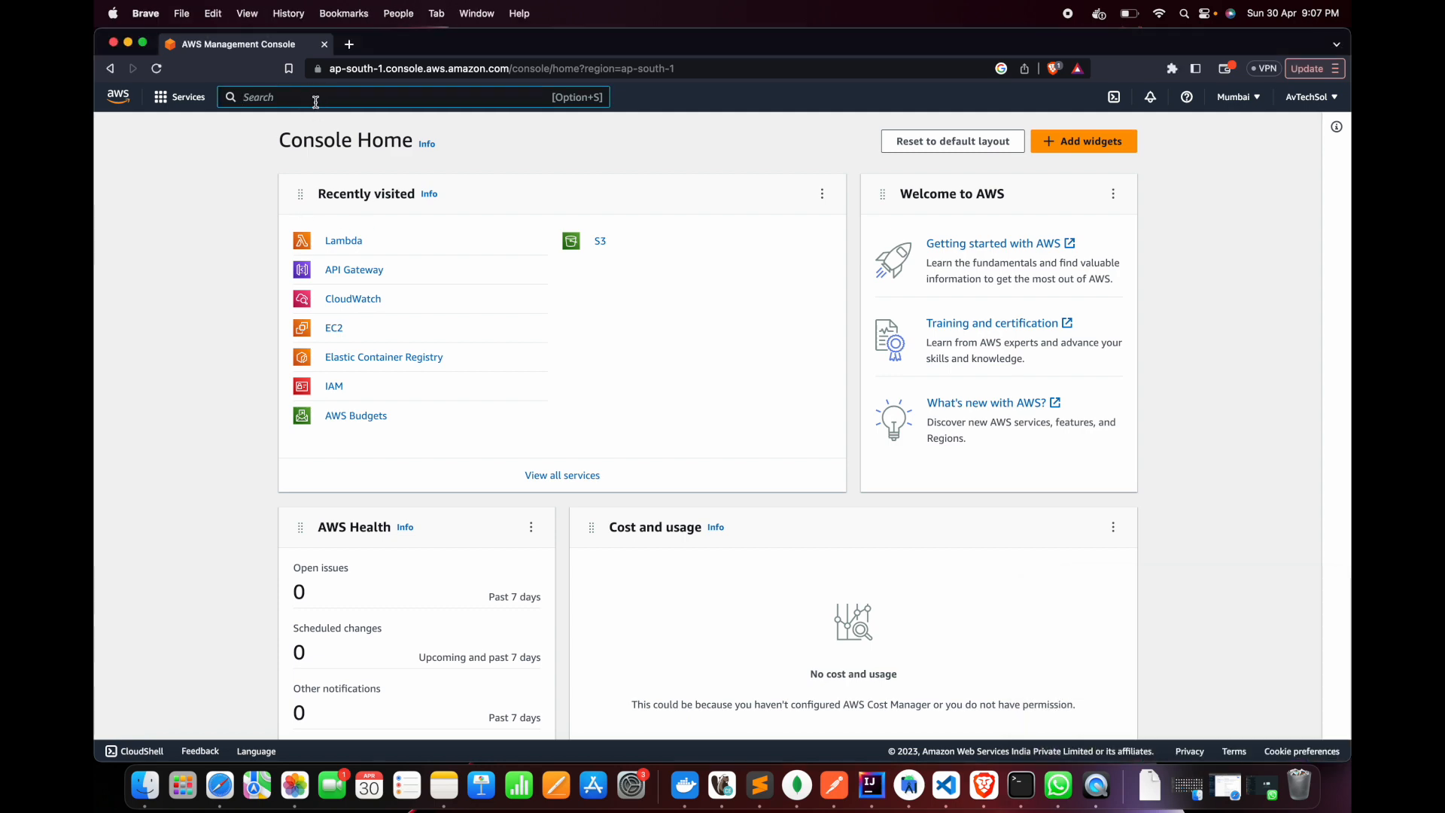
{"action": "type", "text": "a"}
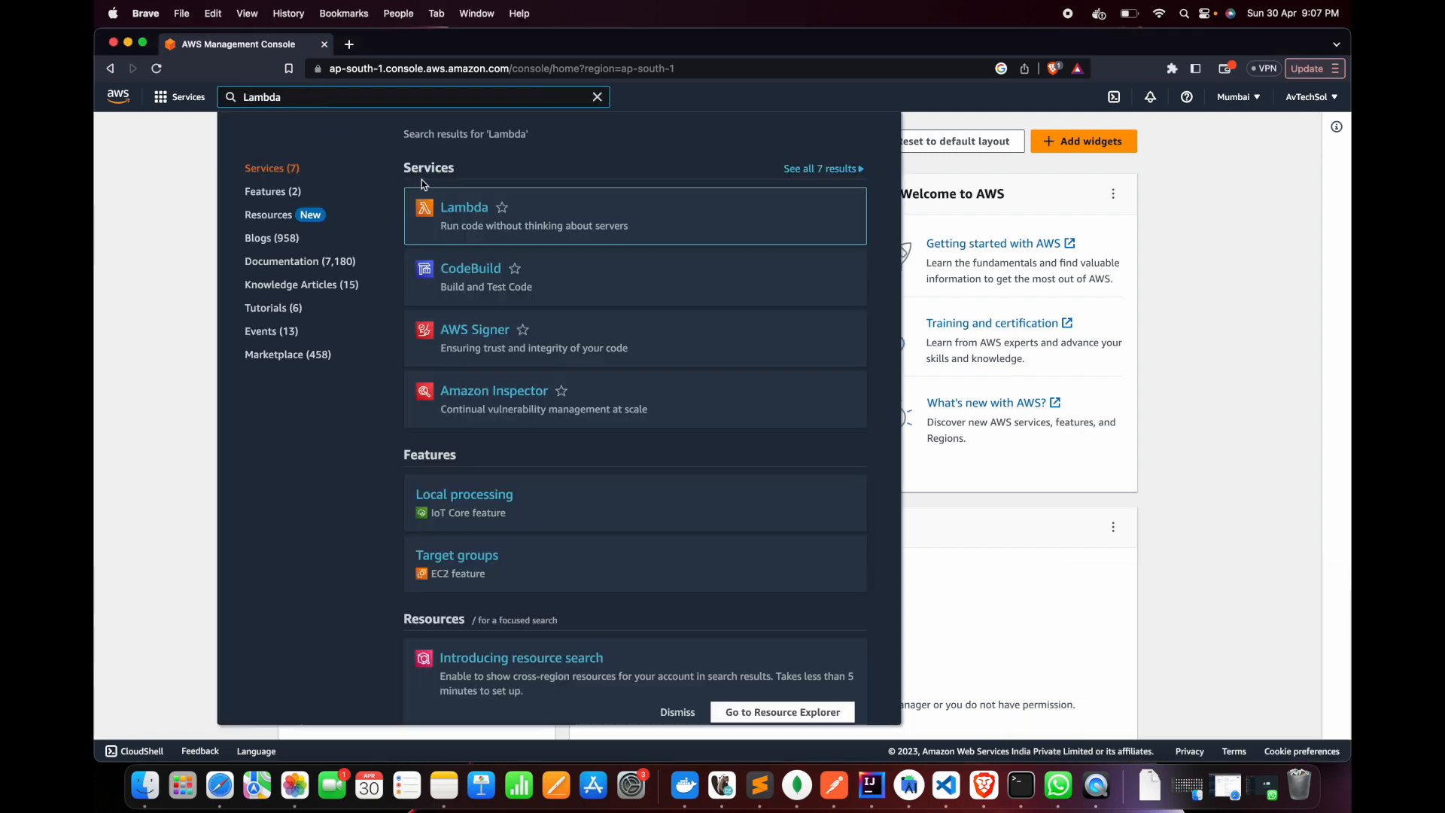
{"action": "left_click", "coordinate": [452, 211]}
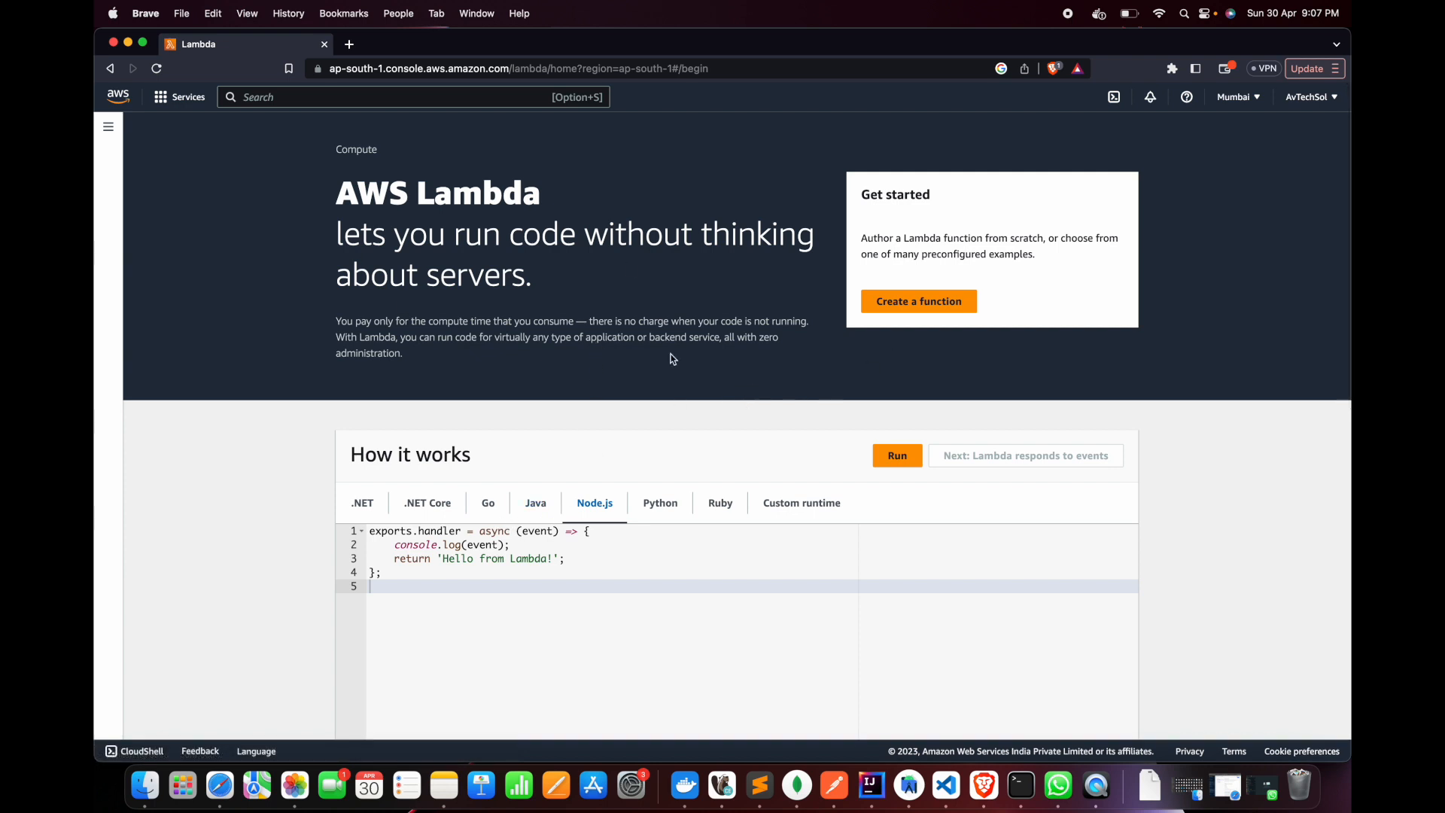
{"action": "left_click", "coordinate": [937, 308]}
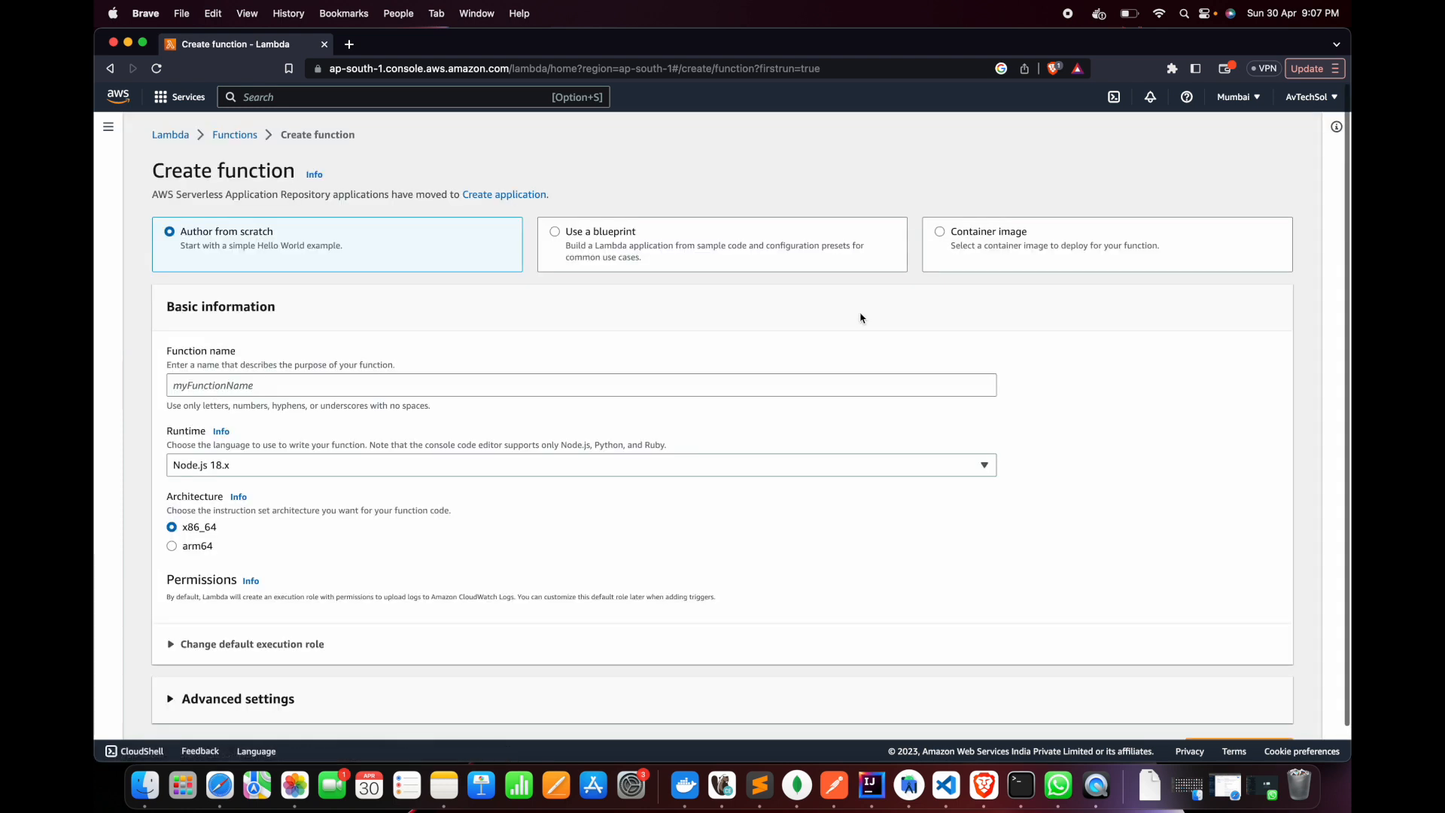
Base the new function on a blueprint, choosing Hello world function with the python3.7 runtime
{"action": "left_click", "coordinate": [556, 232]}
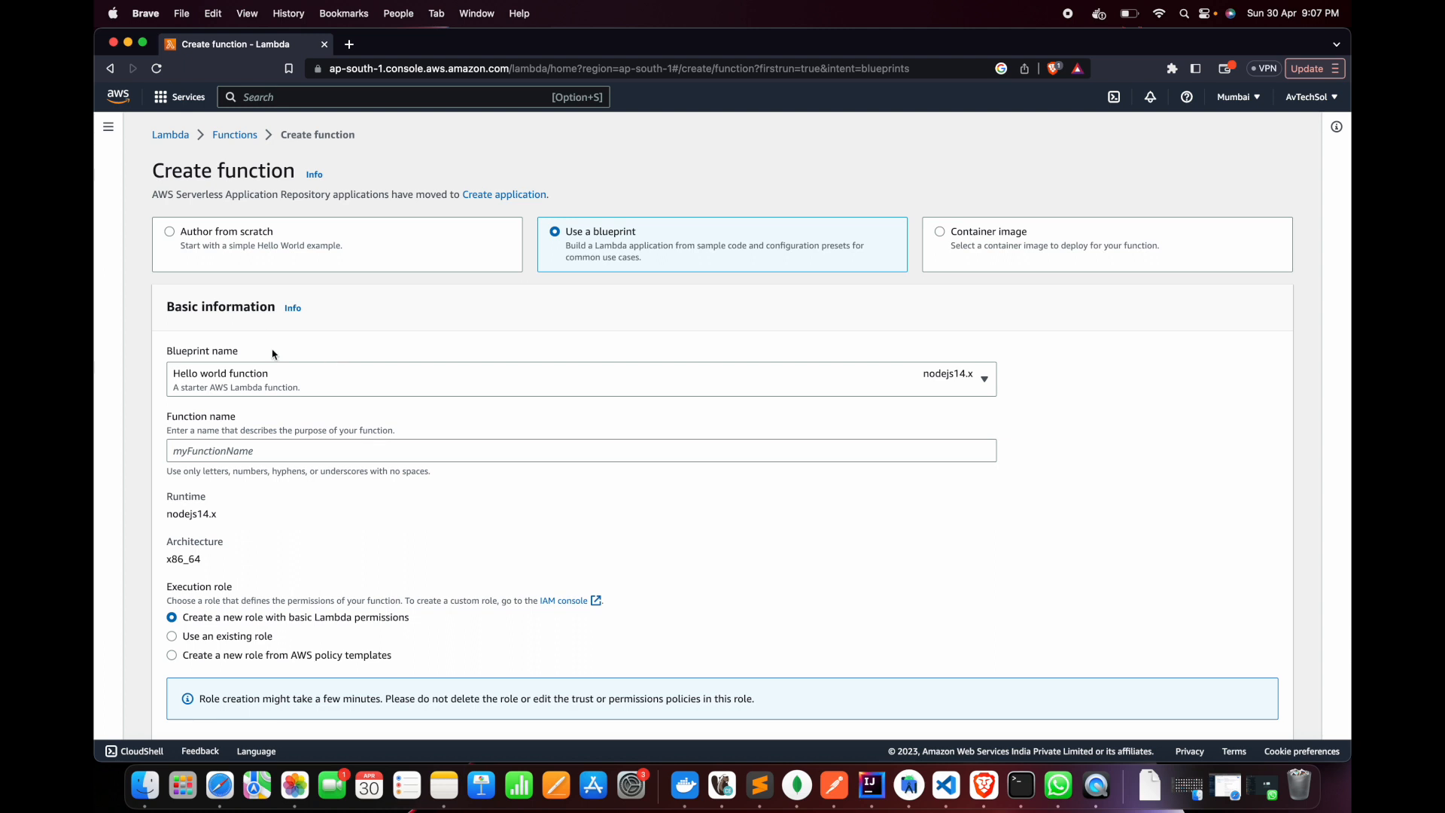
{"action": "left_click", "coordinate": [985, 380]}
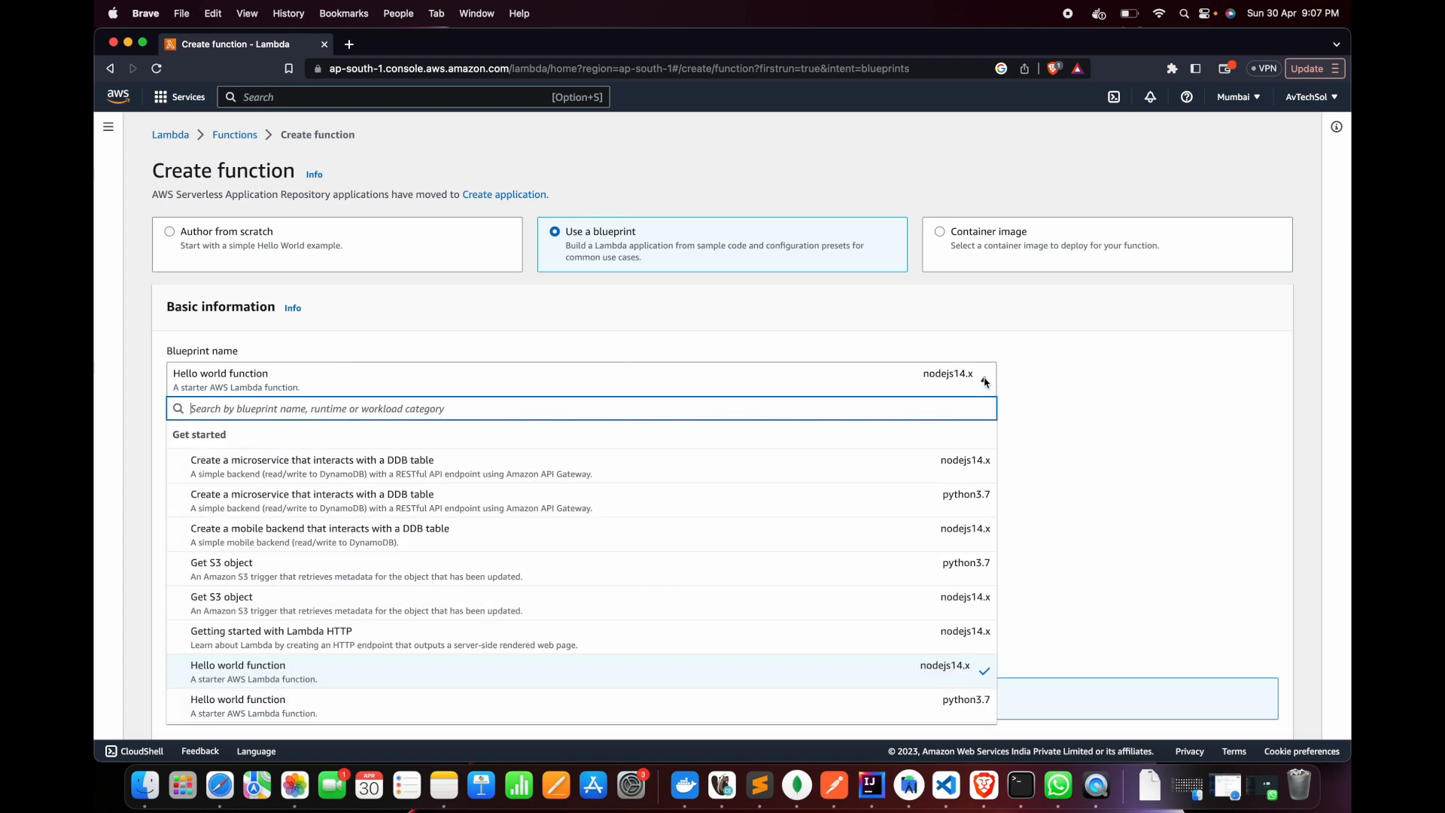
{"action": "scroll", "coordinate": [697, 521], "scroll_direction": "down", "scroll_amount": 2}
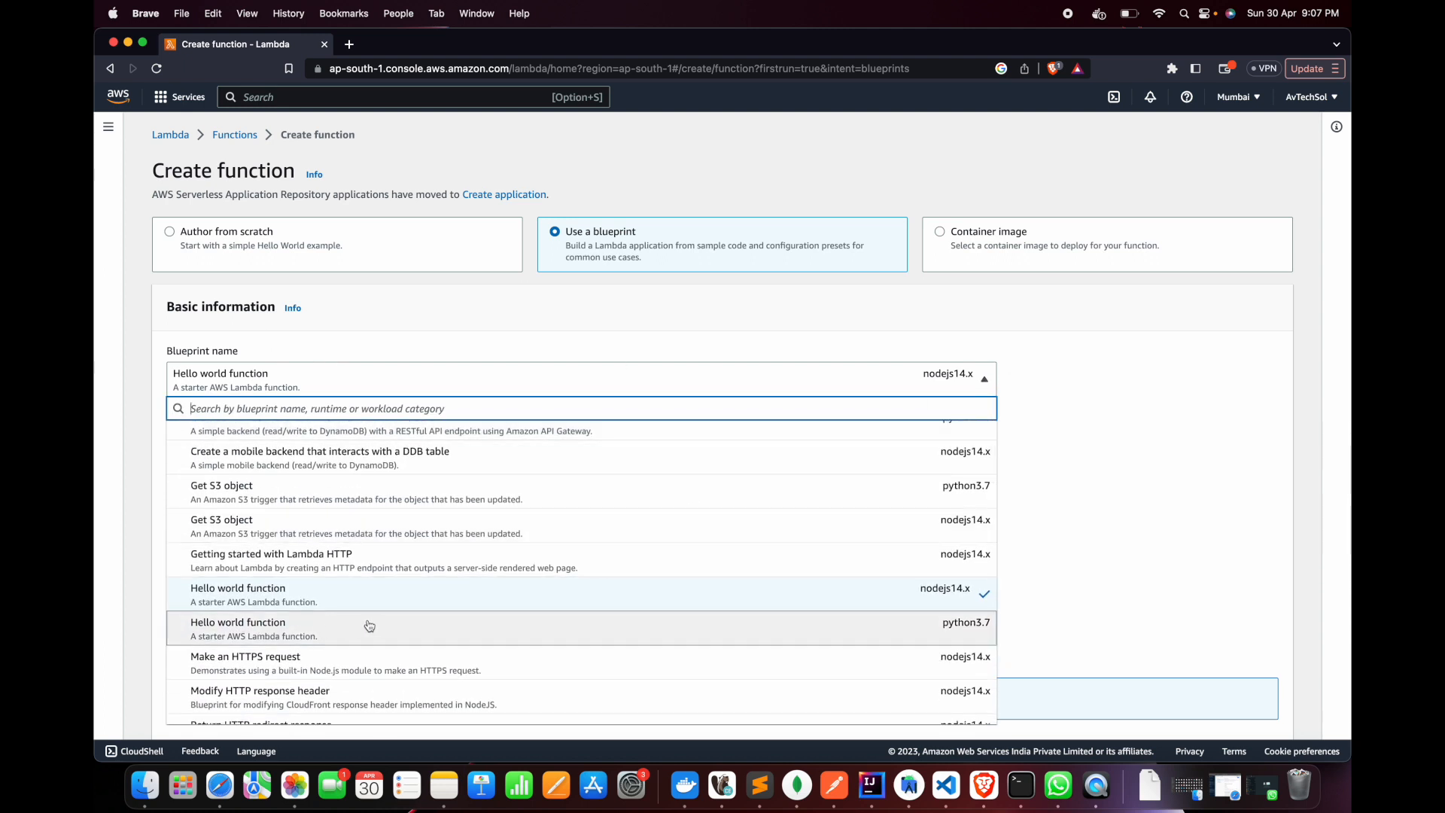
{"action": "left_click", "coordinate": [948, 631]}
Name the new function productsMicroService
{"action": "scroll", "coordinate": [555, 432], "scroll_direction": "down", "scroll_amount": 1}
{"action": "left_click", "coordinate": [226, 412]}
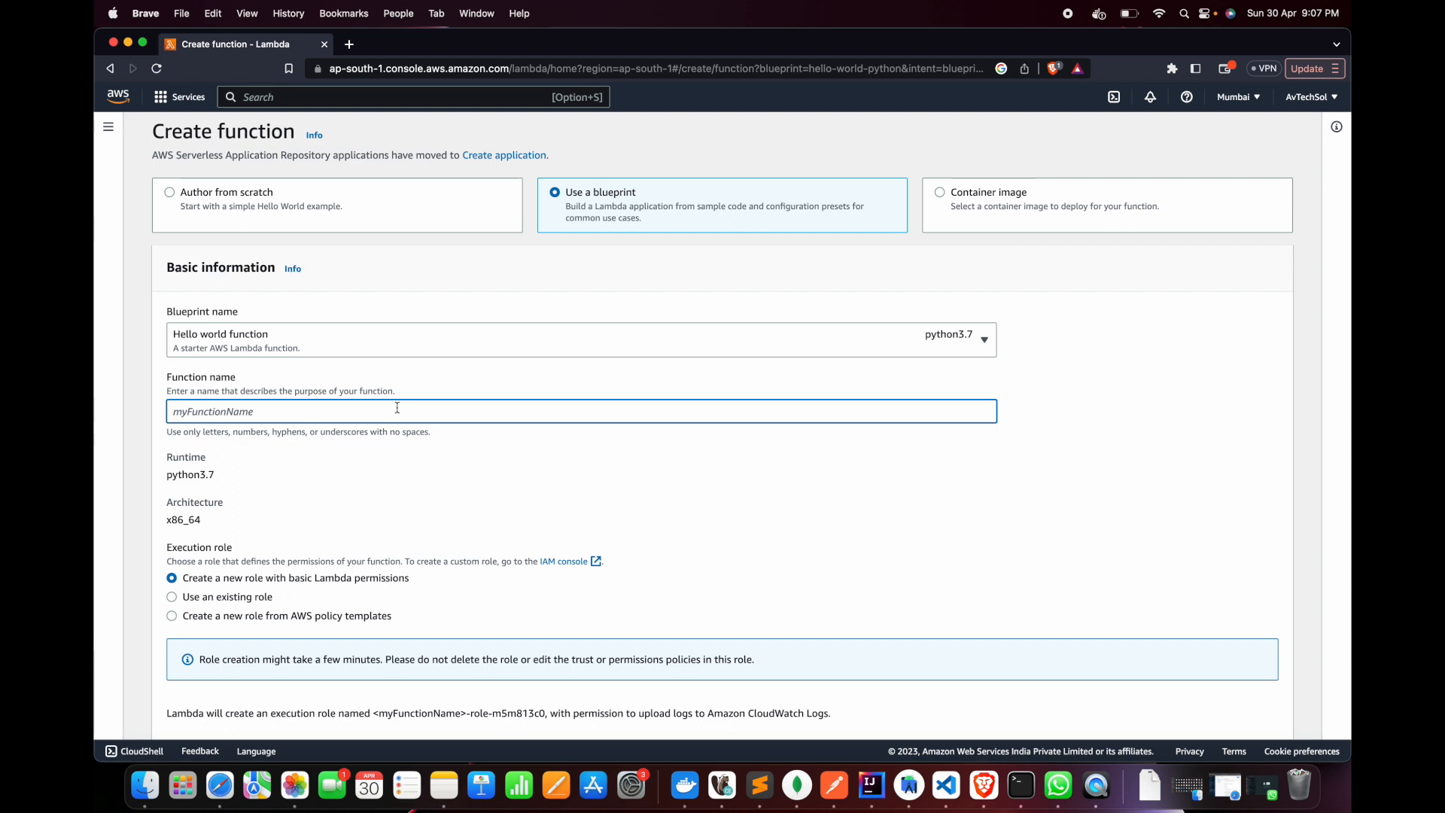
{"action": "type", "text": "pro"}
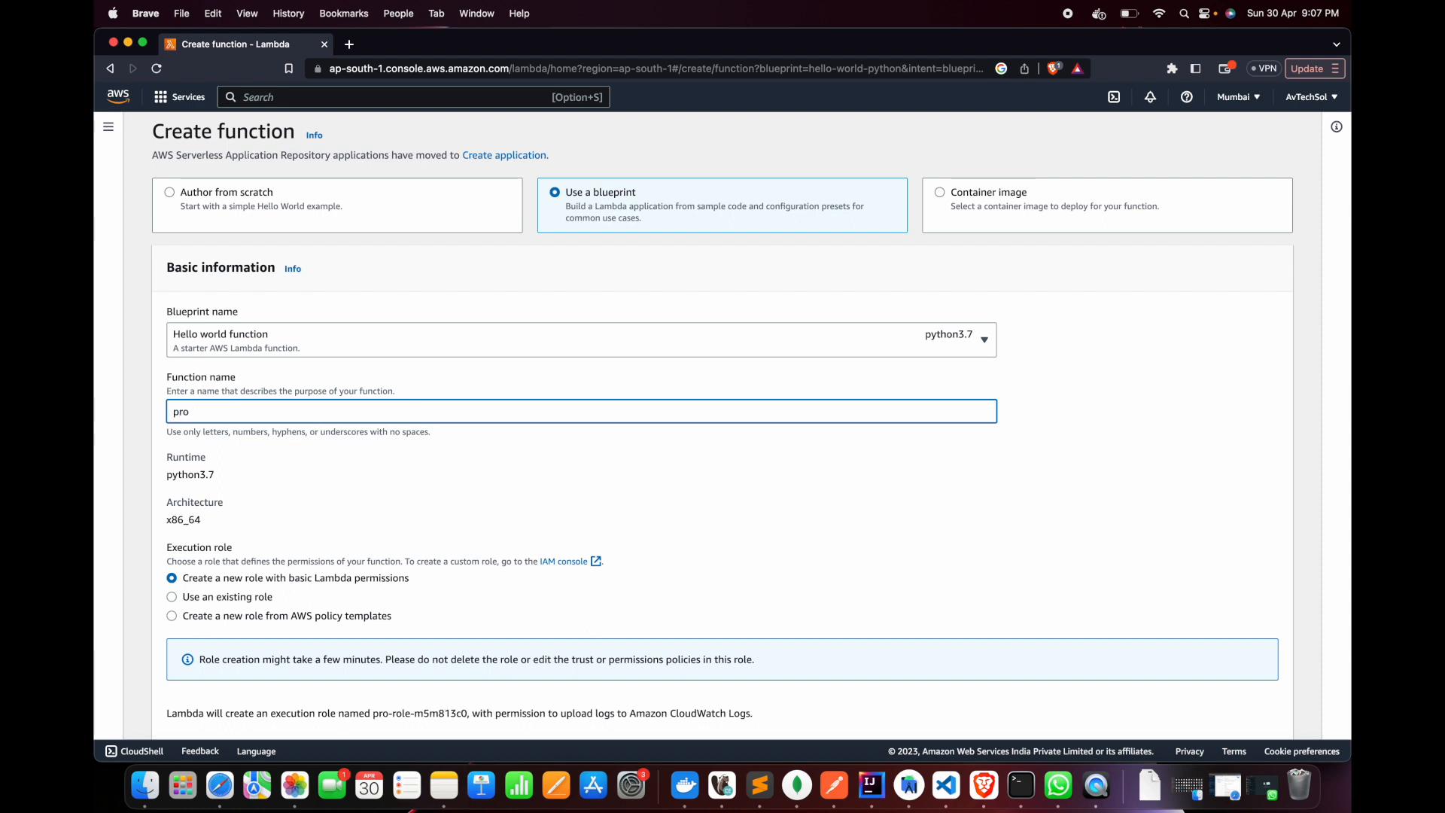
{"action": "type", "text": "duct"}
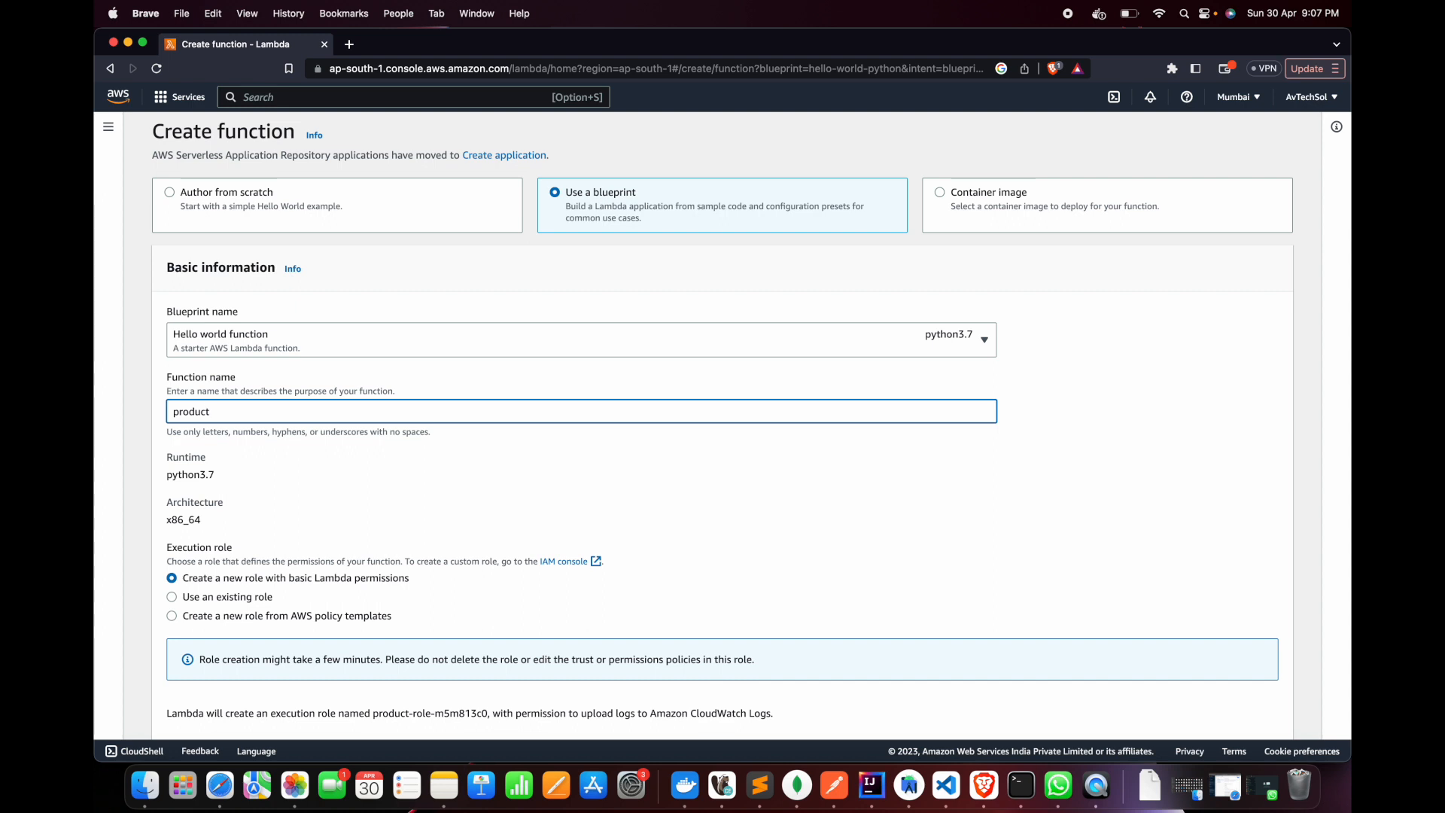
{"action": "type", "text": "sMicroSe"}
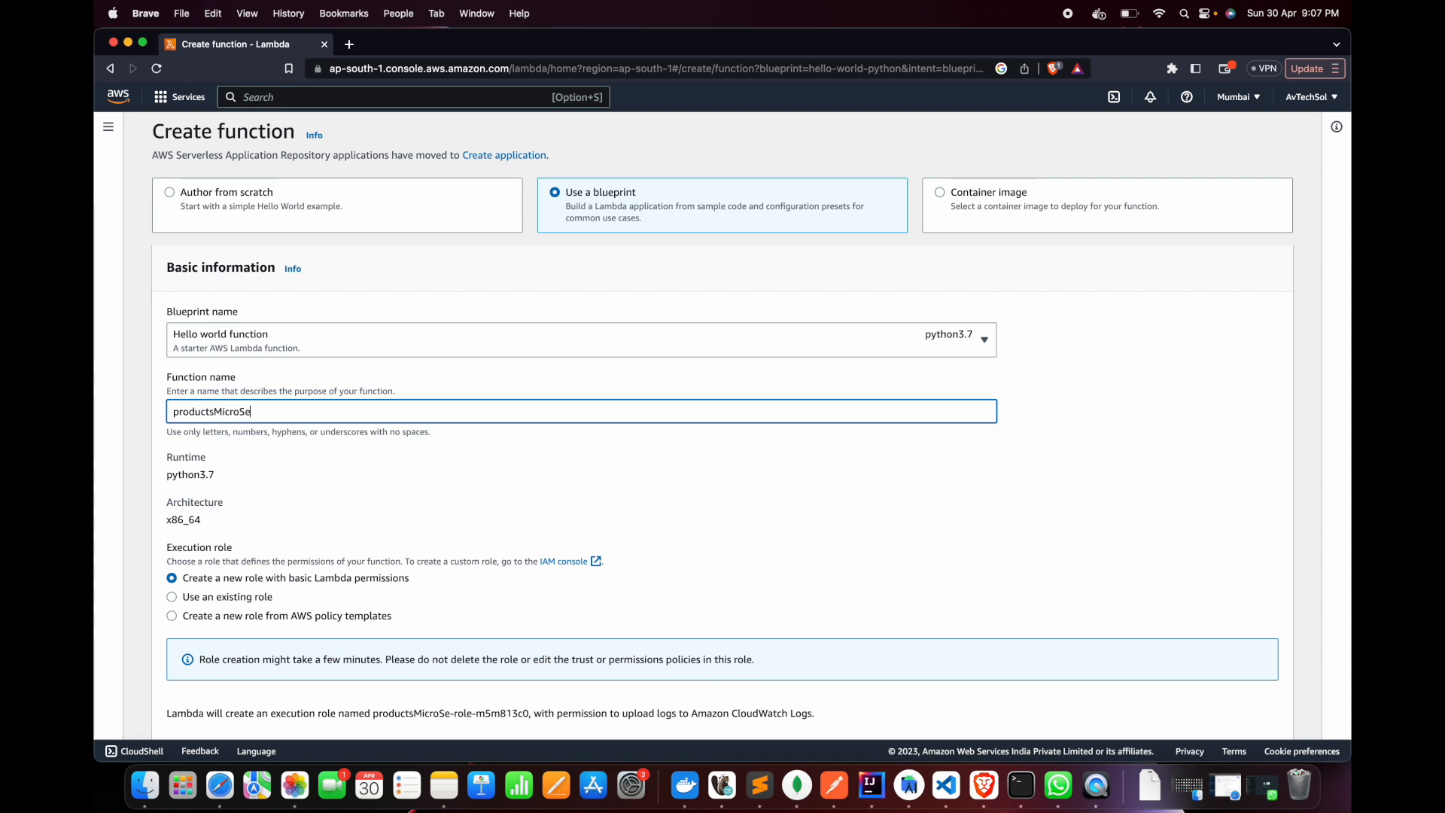
{"action": "type", "text": "rvice"}
Review the runtime, execution role and blueprint code, and create the function
{"action": "scroll", "coordinate": [461, 492], "scroll_direction": "down", "scroll_amount": 2}
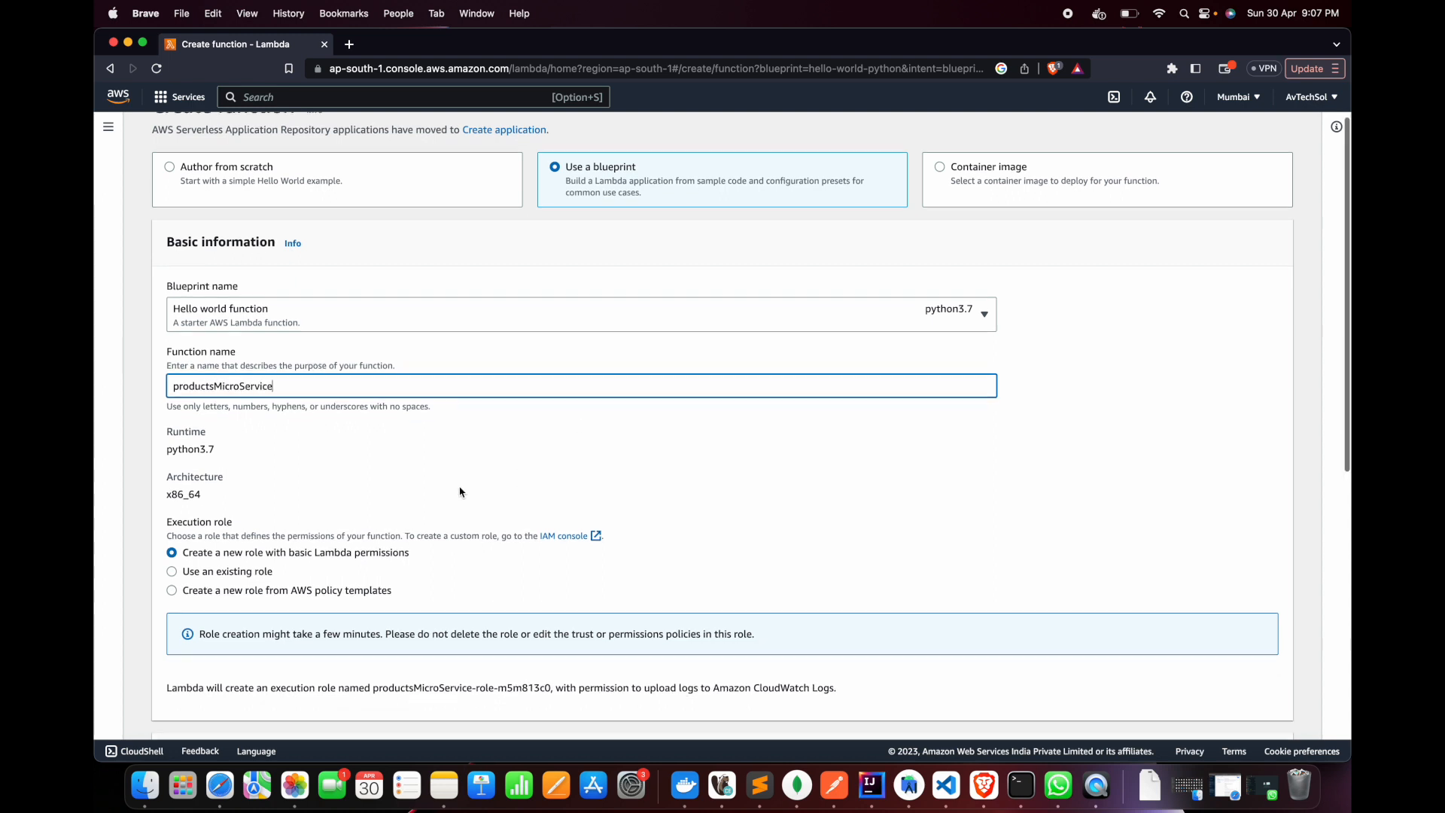
{"action": "scroll", "coordinate": [461, 491], "scroll_direction": "down", "scroll_amount": 2}
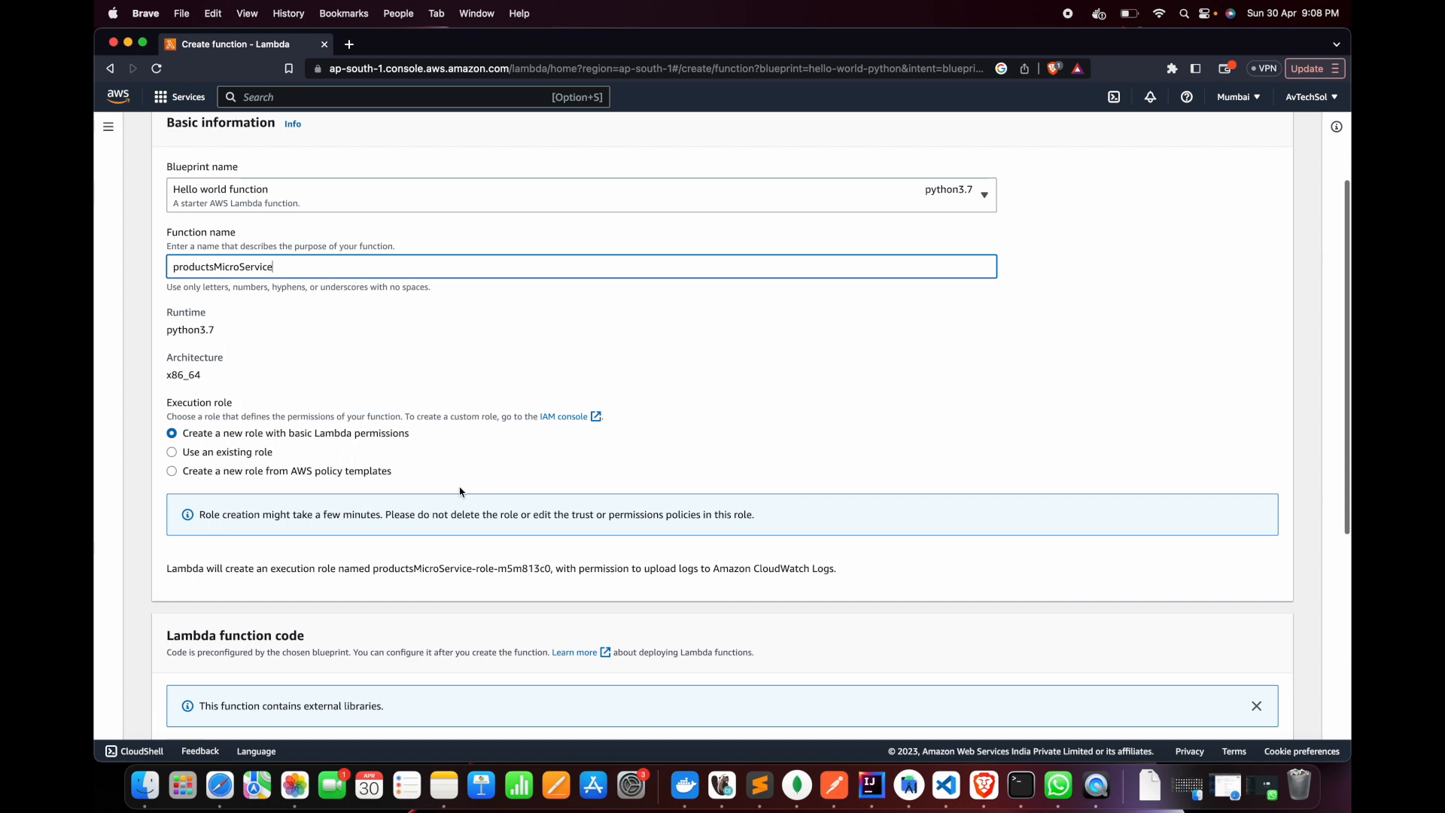
{"action": "double_click", "coordinate": [178, 332]}
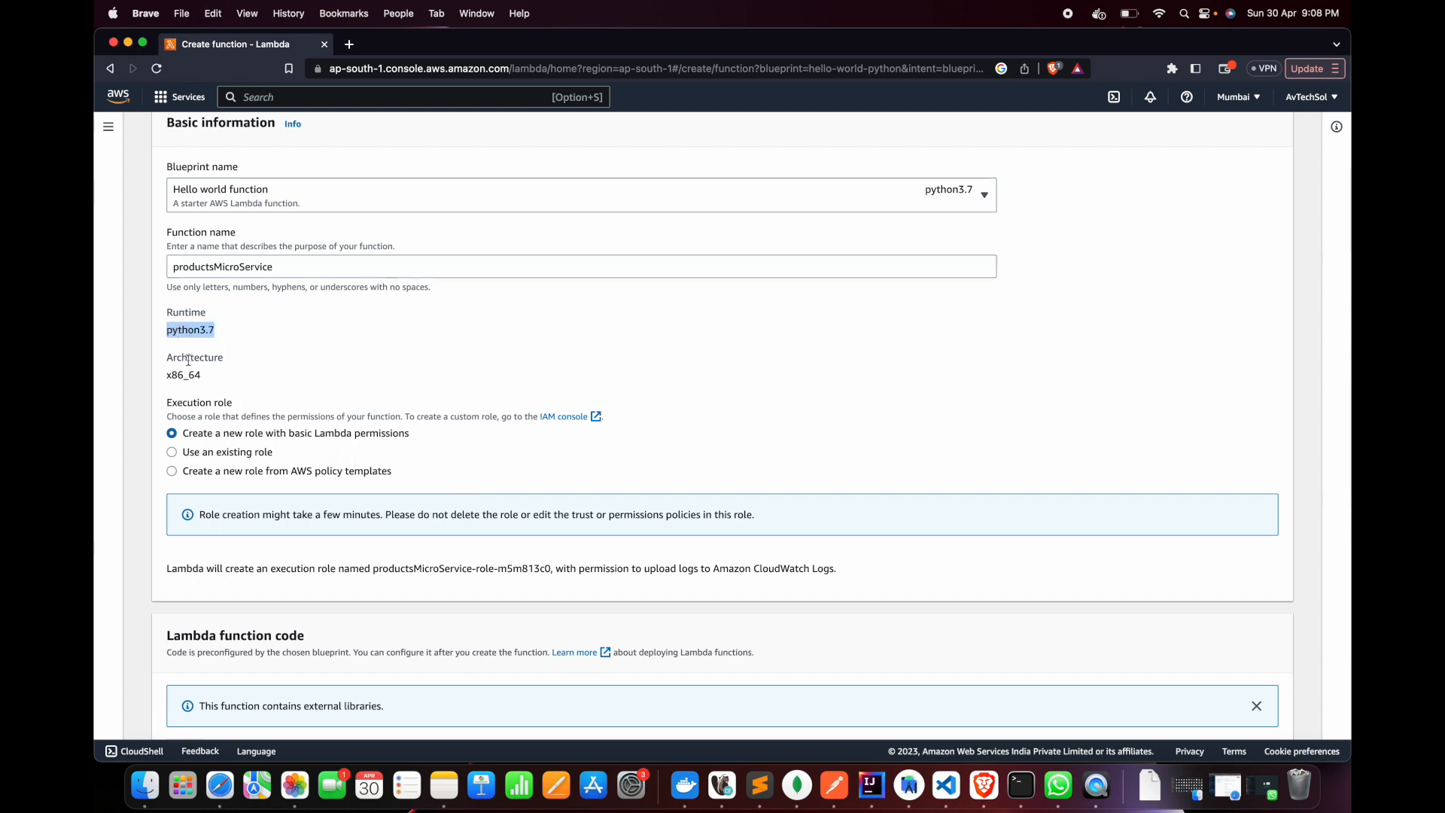
{"action": "double_click", "coordinate": [183, 330]}
{"action": "scroll", "coordinate": [219, 407], "scroll_direction": "down", "scroll_amount": 3}
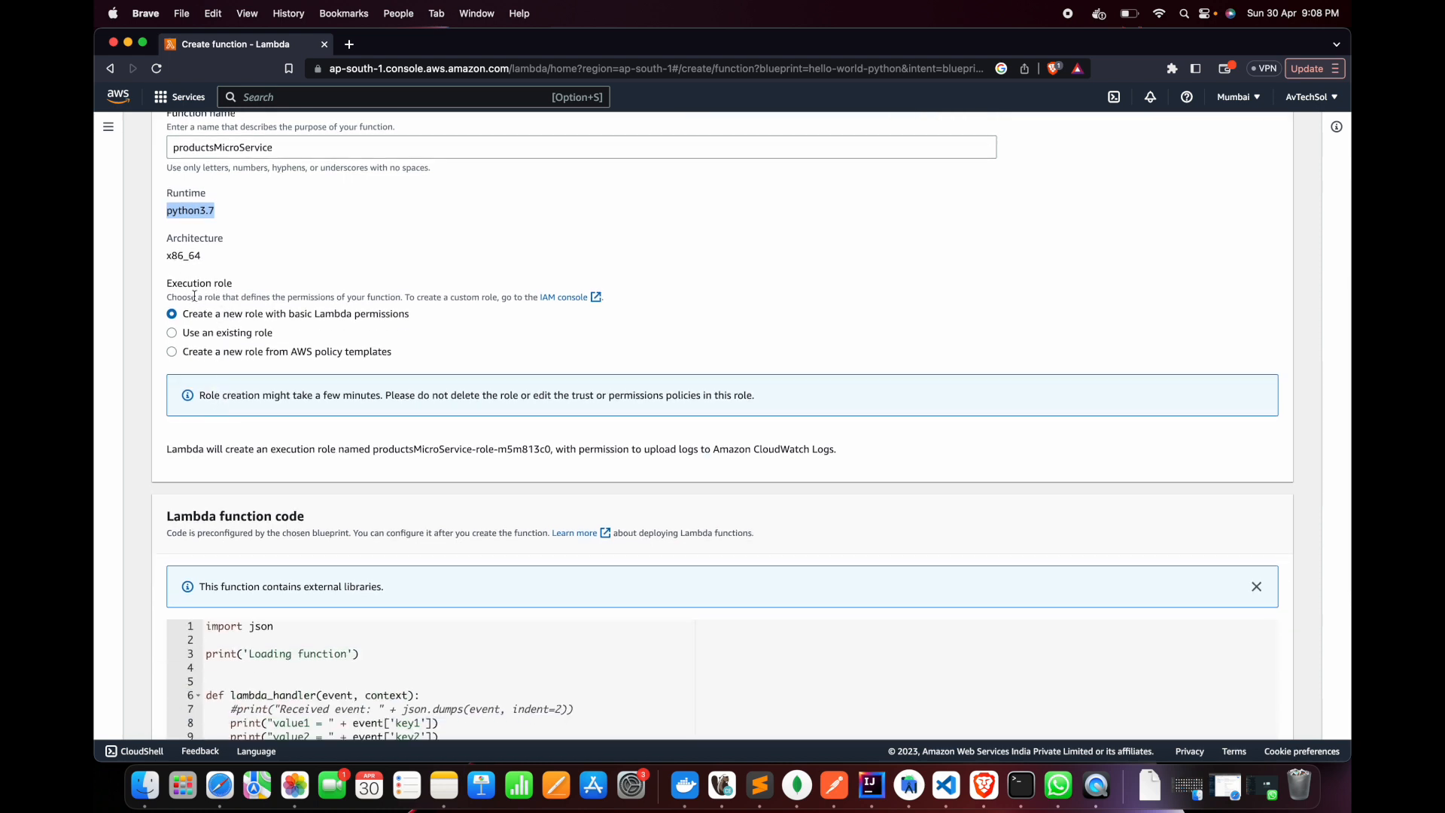
{"action": "scroll", "coordinate": [202, 321], "scroll_direction": "up", "scroll_amount": 1}
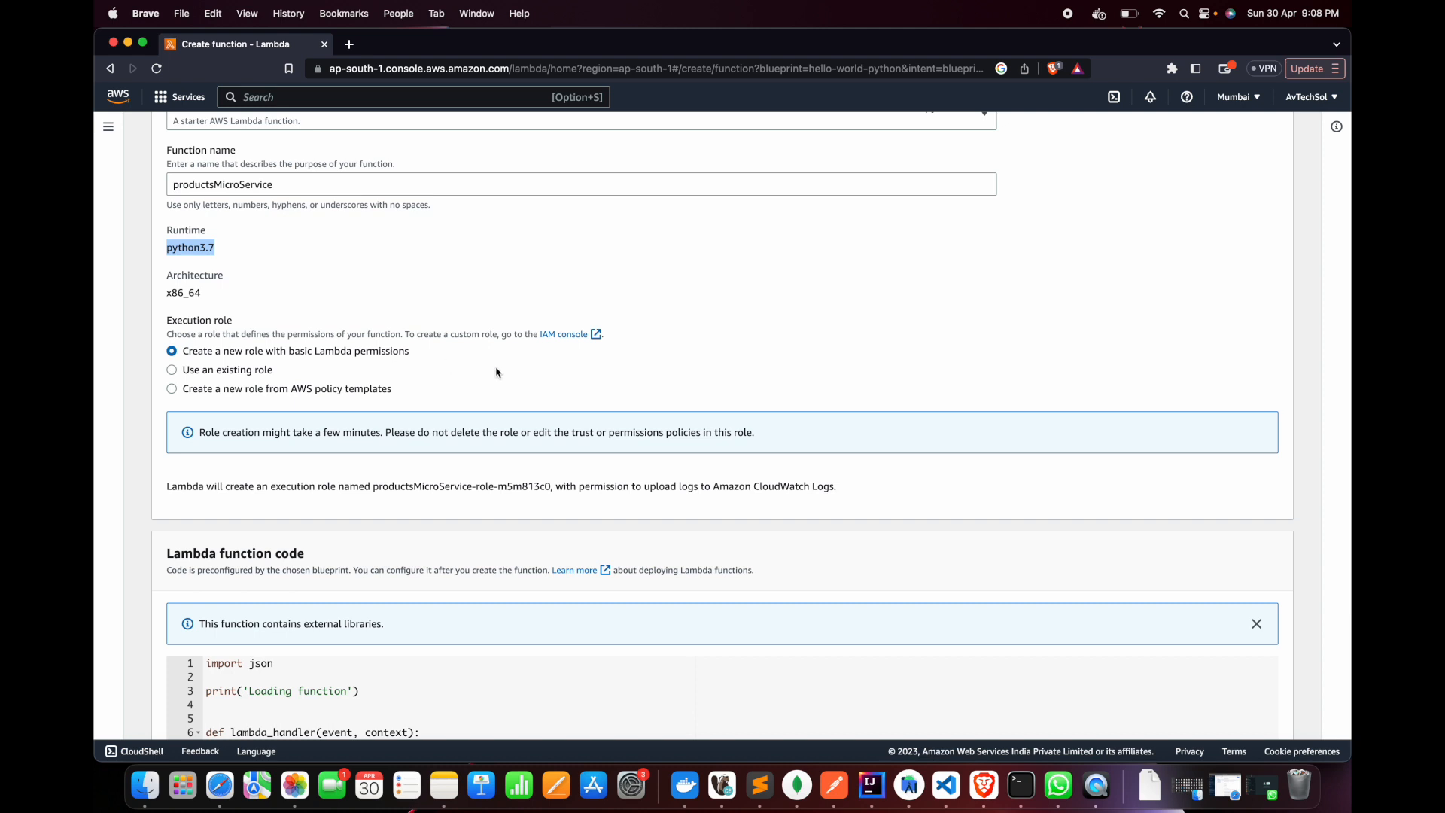
{"action": "scroll", "coordinate": [561, 456], "scroll_direction": "down", "scroll_amount": 6}
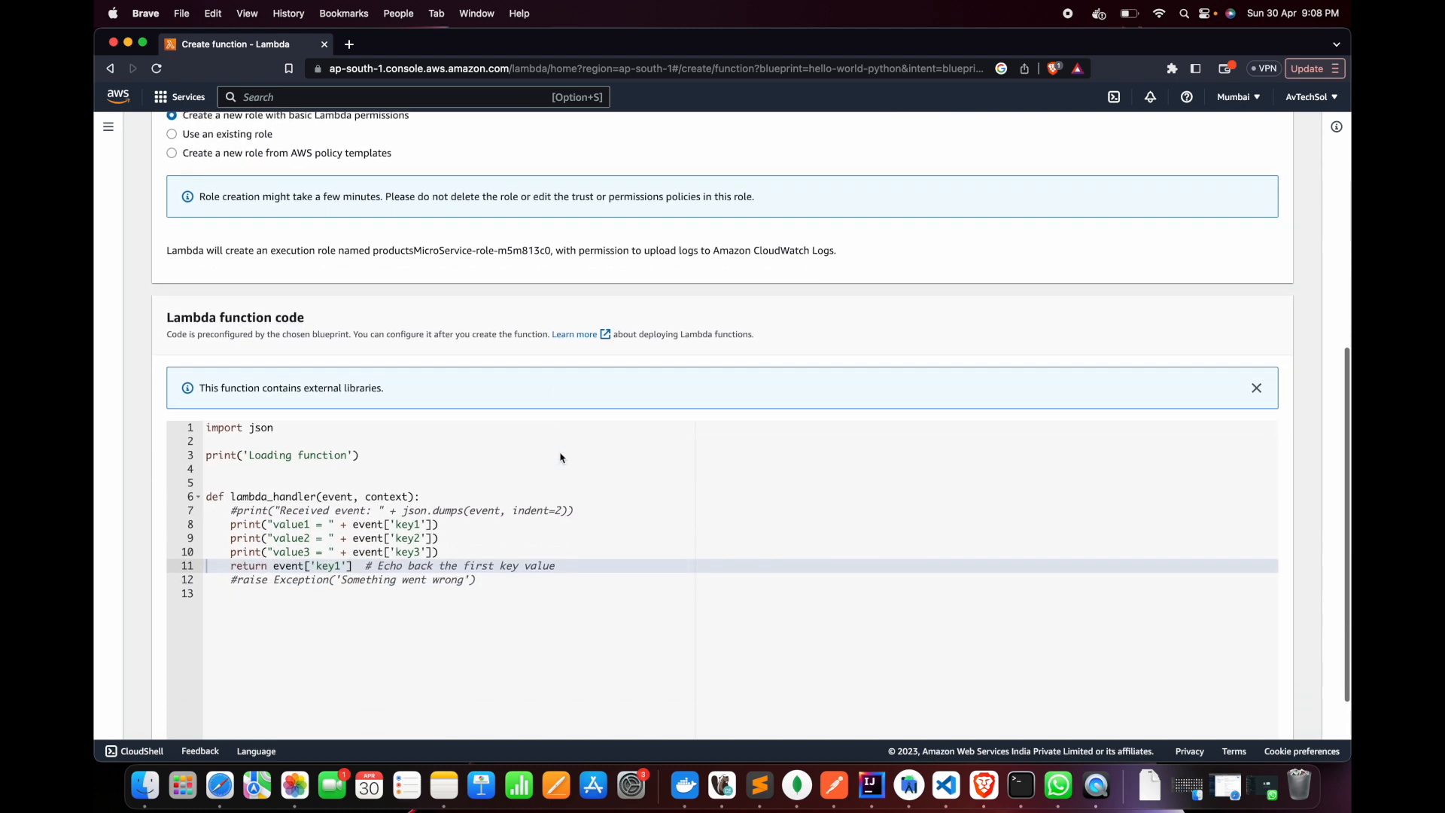
{"action": "scroll", "coordinate": [560, 457], "scroll_direction": "down", "scroll_amount": 3}
{"action": "left_click_drag", "start_coordinate": [210, 349], "coordinate": [477, 497]}
{"action": "scroll", "coordinate": [528, 492], "scroll_direction": "up", "scroll_amount": 6}
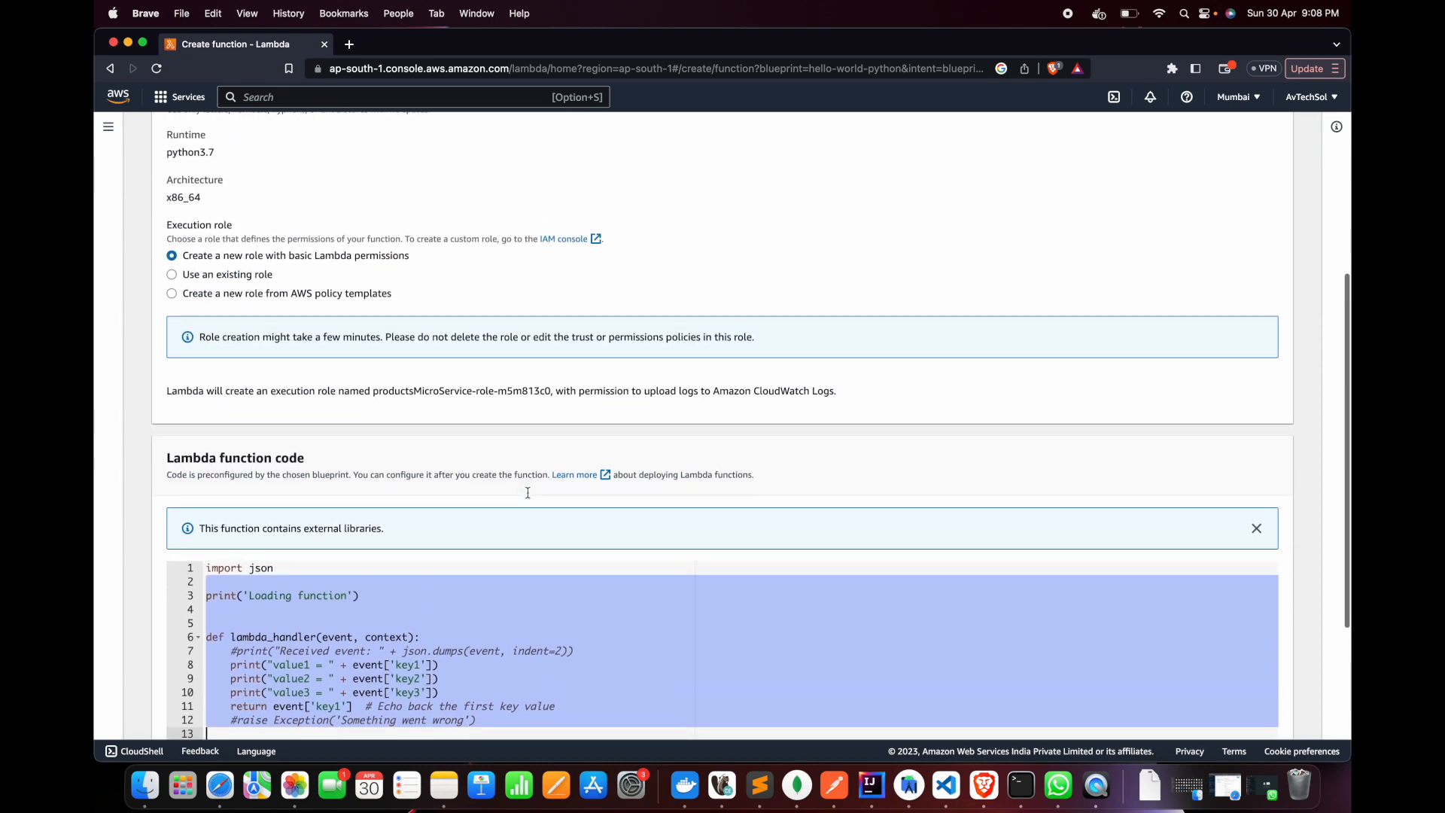
{"action": "scroll", "coordinate": [528, 493], "scroll_direction": "down", "scroll_amount": 7}
{"action": "left_click", "coordinate": [1223, 718]}
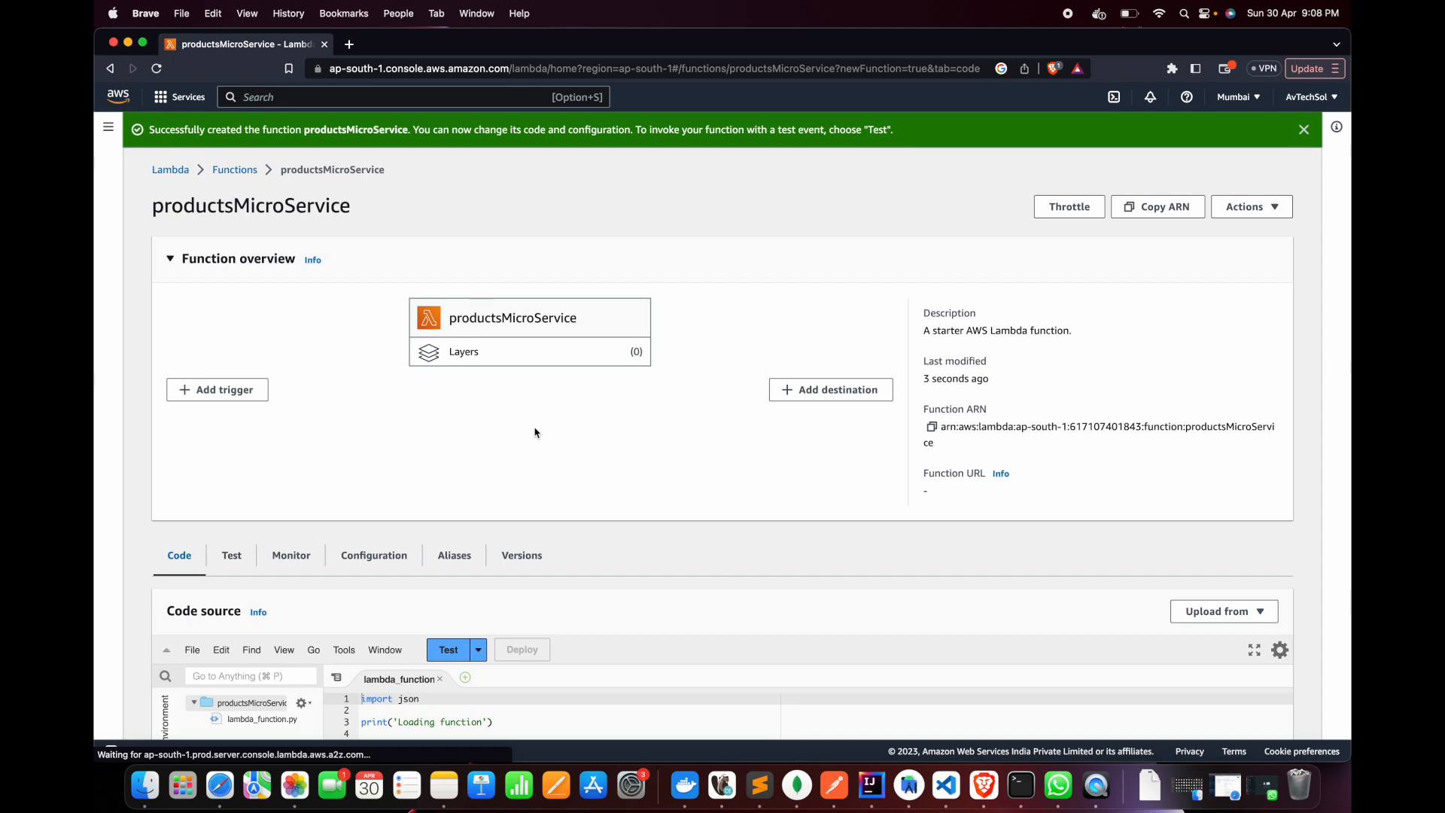
Delete all the sample lines inside the body of lambda_handler in the function's code
{"action": "scroll", "coordinate": [439, 313], "scroll_direction": "down", "scroll_amount": 3}
{"action": "scroll", "coordinate": [439, 313], "scroll_direction": "up", "scroll_amount": 3}
{"action": "scroll", "coordinate": [439, 331], "scroll_direction": "down", "scroll_amount": 5}
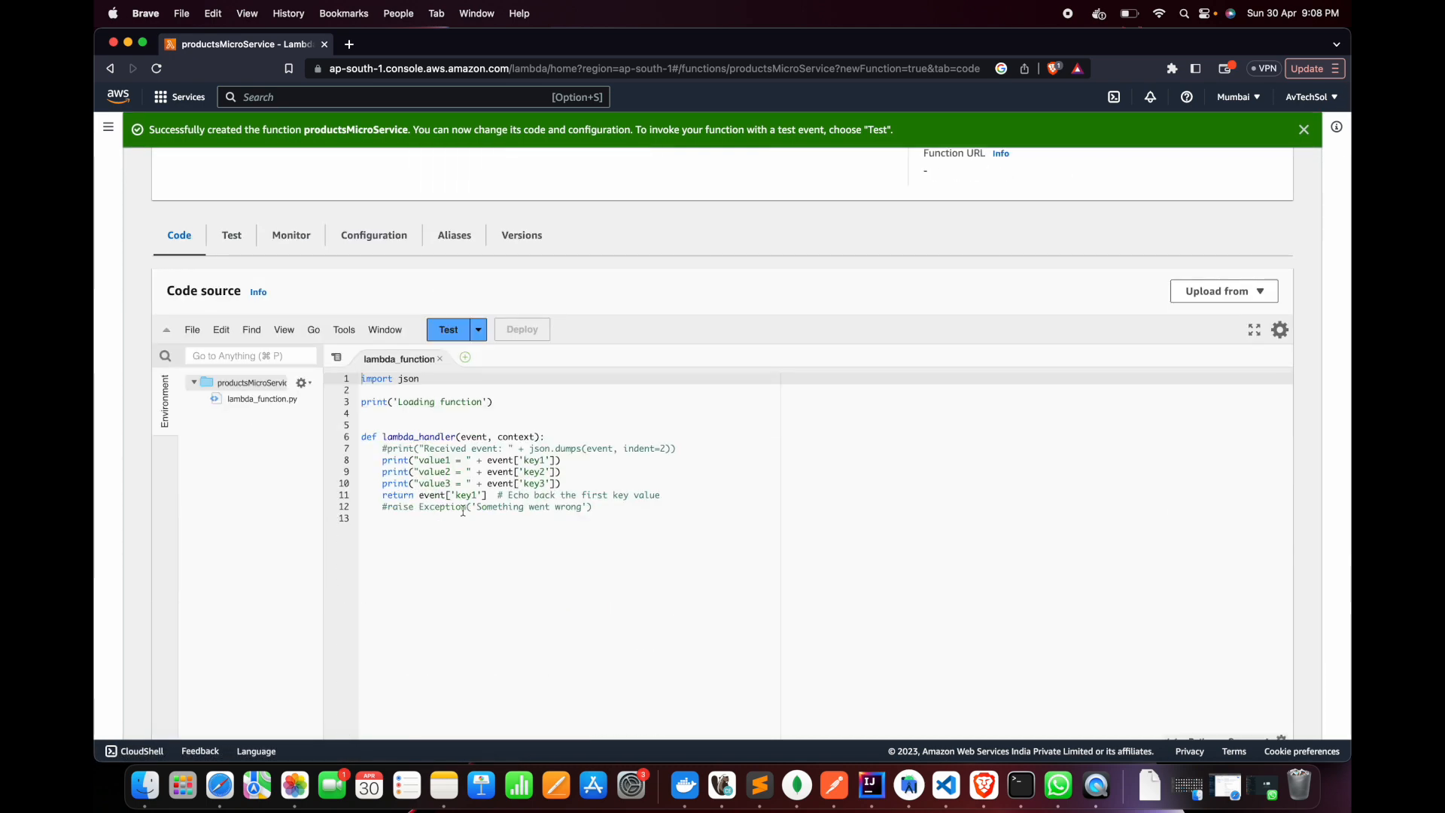
{"action": "left_click_drag", "start_coordinate": [377, 446], "coordinate": [638, 507]}
{"action": "left_click", "coordinate": [638, 508]}
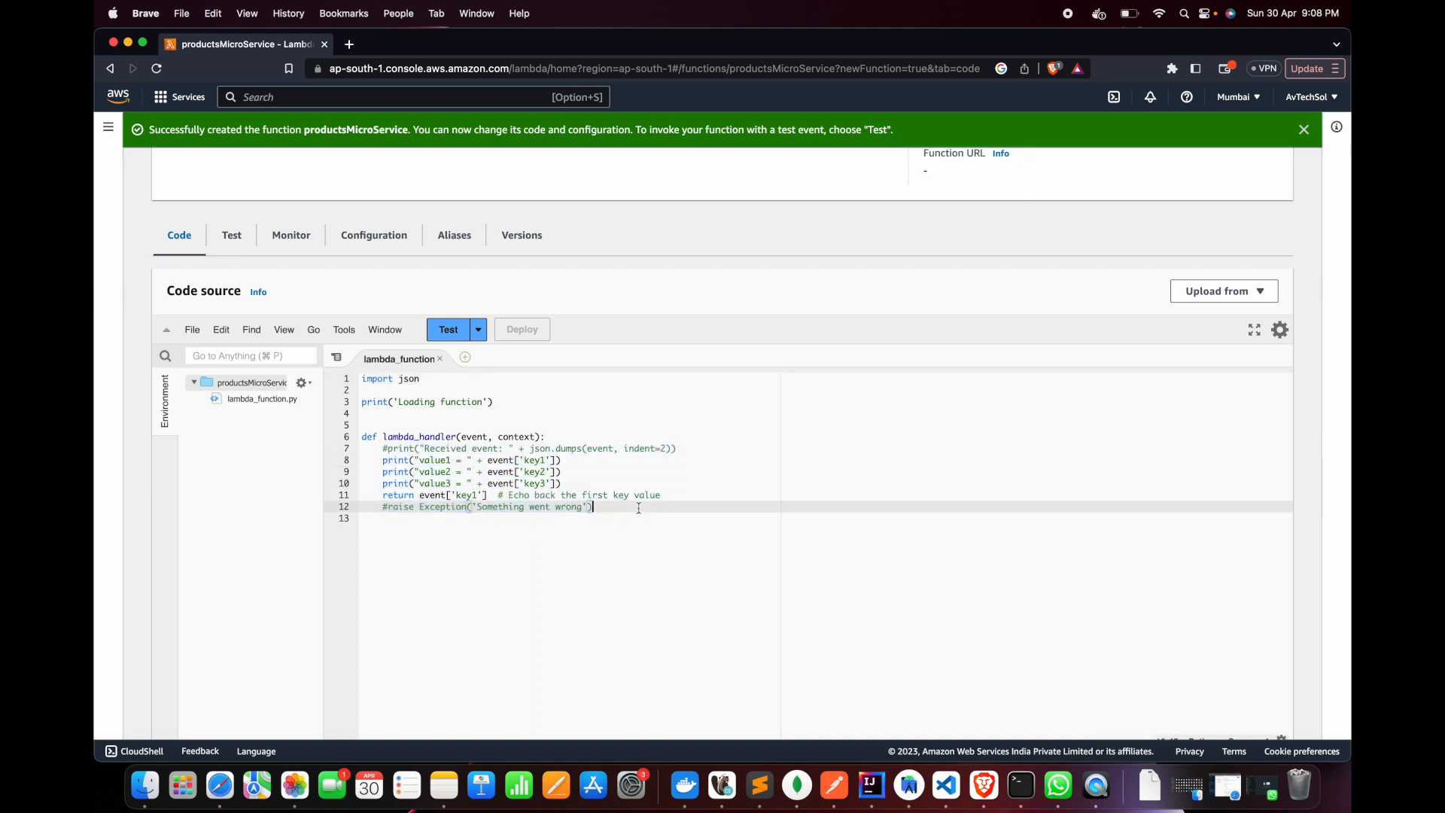
{"action": "left_click_drag", "start_coordinate": [613, 506], "coordinate": [384, 450]}
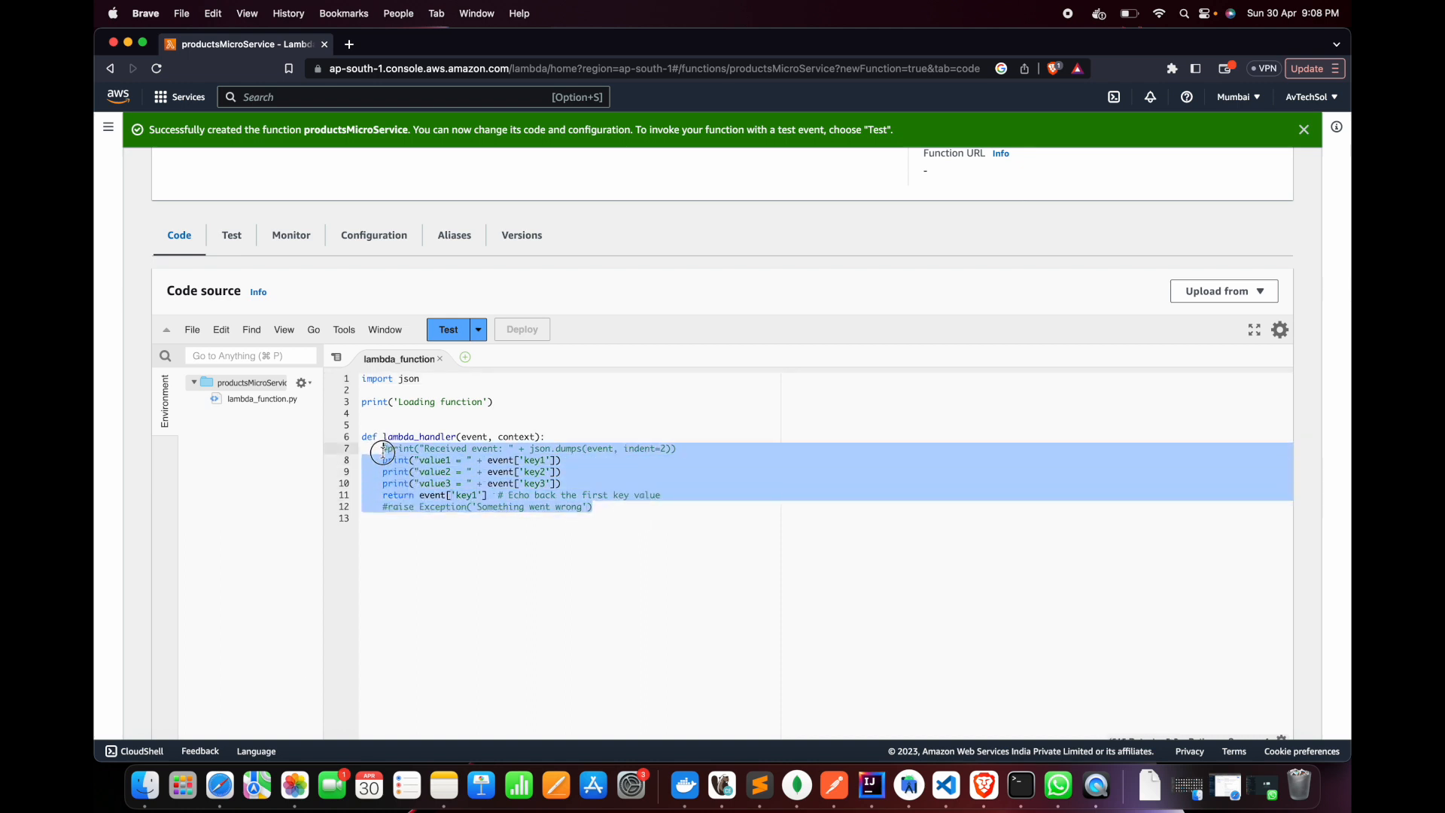
{"action": "left_click", "coordinate": [514, 468]}
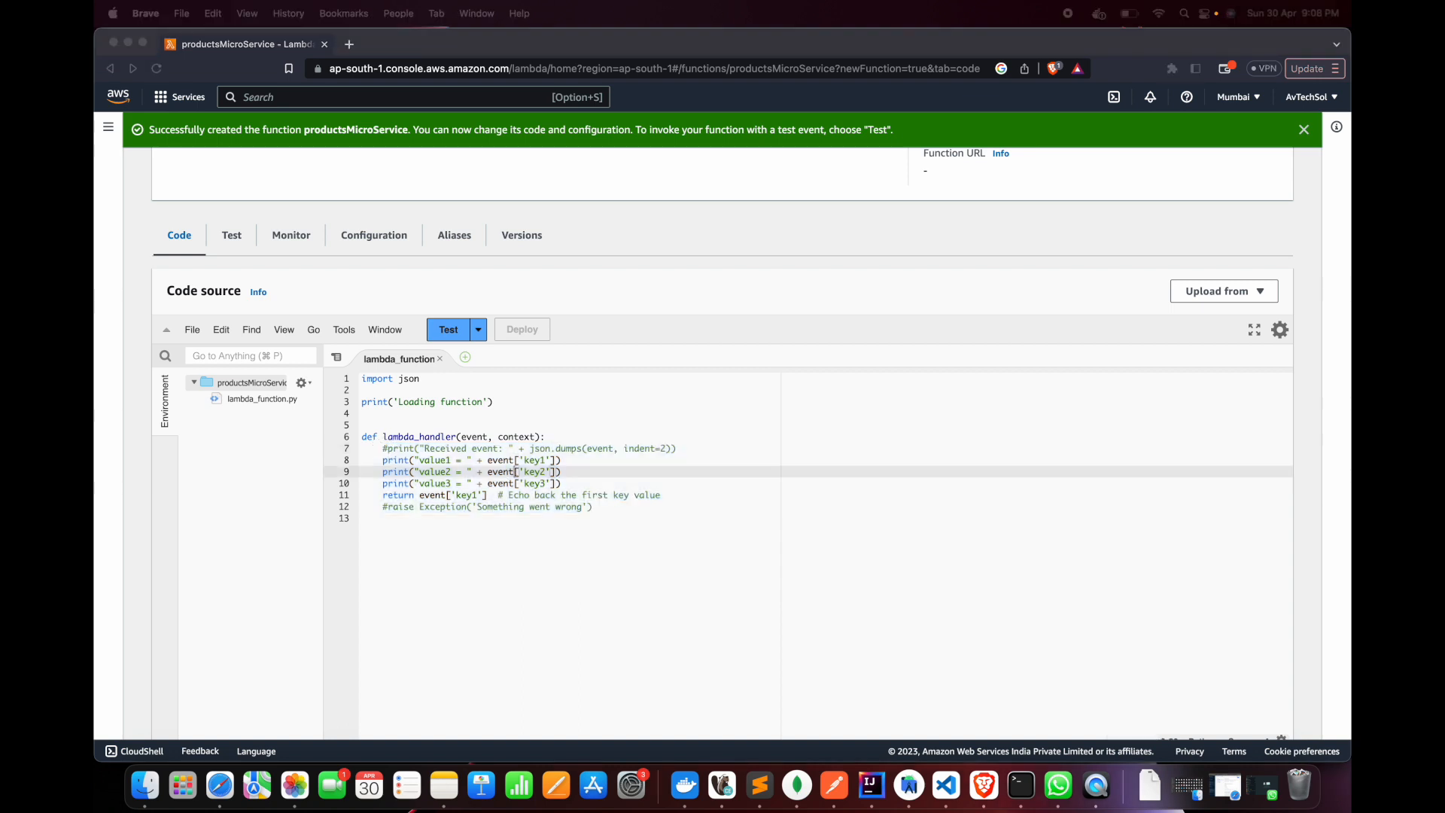
{"action": "left_click", "coordinate": [613, 504]}
{"action": "left_click_drag", "start_coordinate": [613, 504], "coordinate": [383, 449]}
{"action": "key", "text": "BackSpace"}
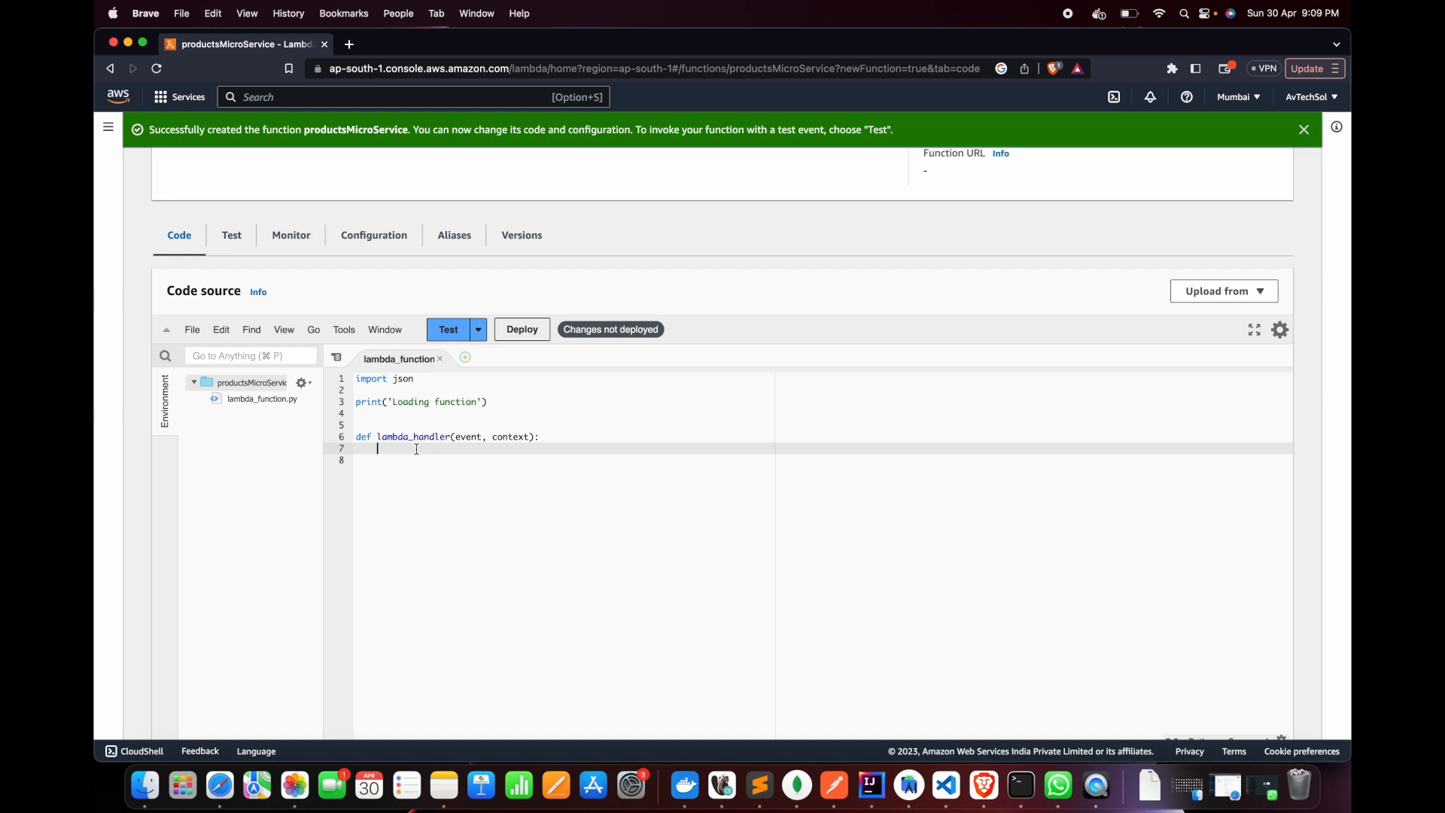
Define a responseBody dictionary inside lambda_handler, with its braces opened over several lines
{"action": "type", "text": "responseBody = {}"}
{"action": "key", "text": "Return"}
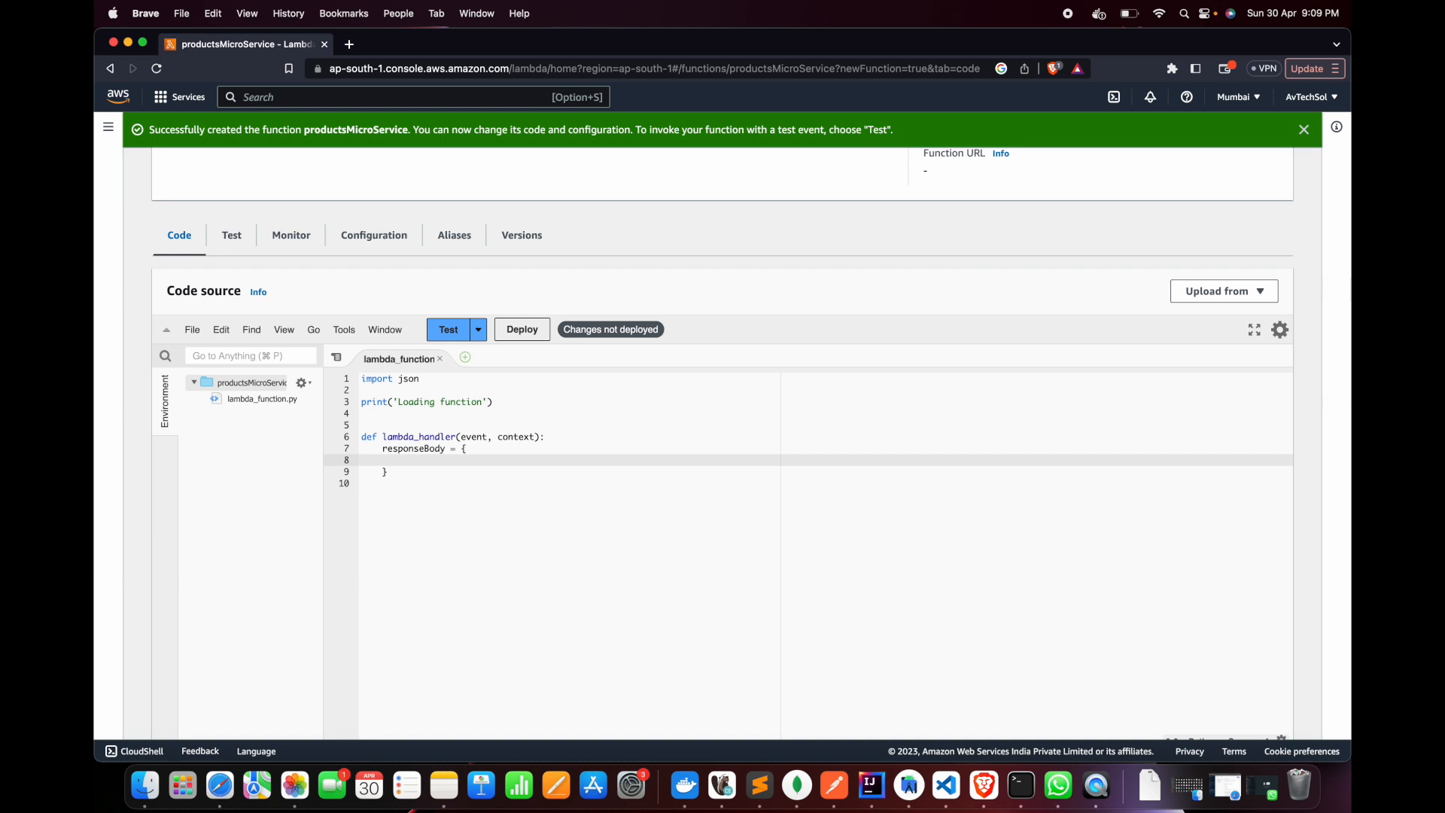
Add a "productList" key to responseBody holding a list with one empty object
{"action": "type", "text": "\"productList\" : ["}
{"action": "key", "text": "Return"}
{"action": "left_click", "coordinate": [532, 457]}
{"action": "key", "text": "Return"}
{"action": "type", "text": "{}"}
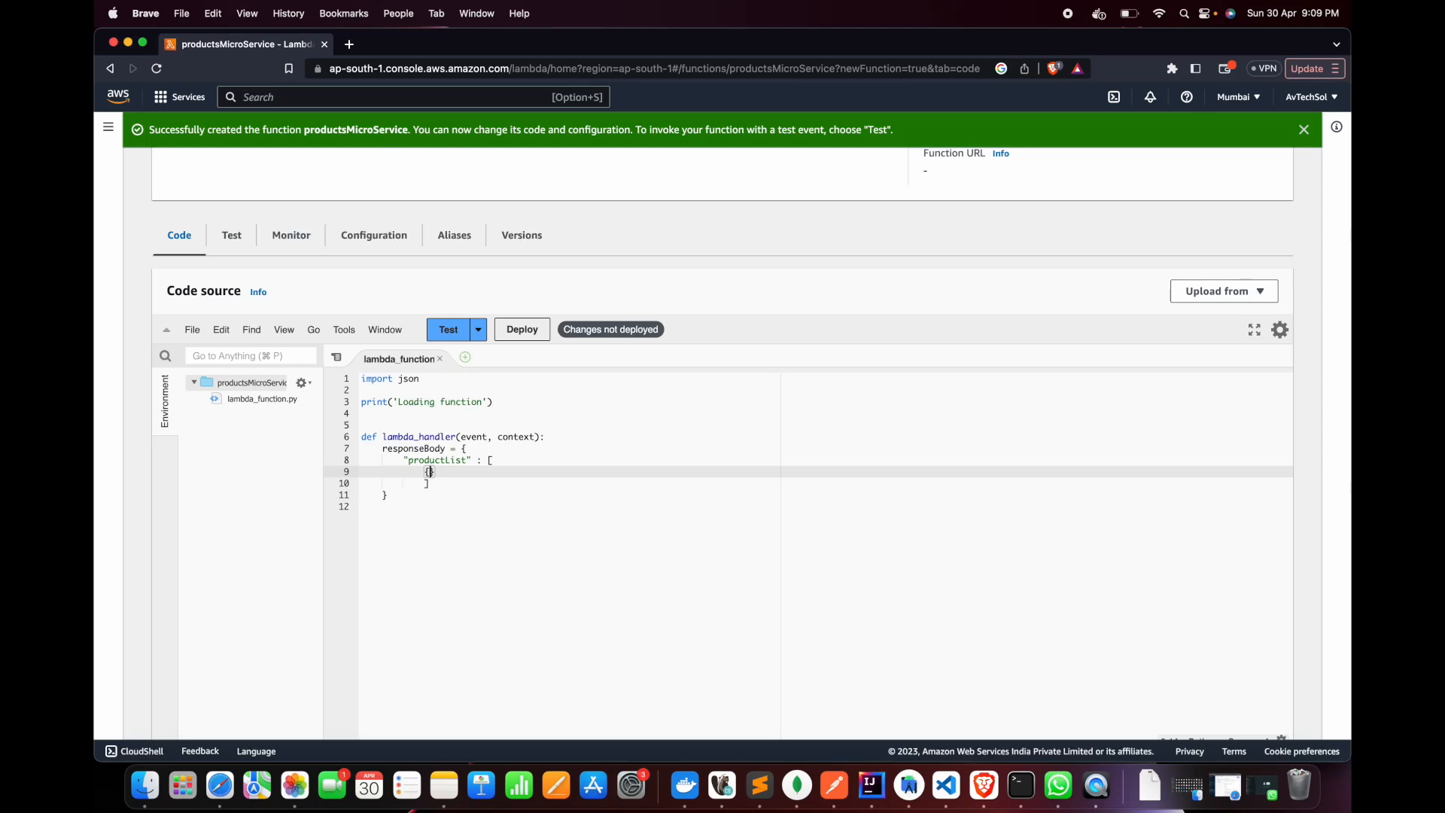
{"action": "type", "text": "\"productId\""}
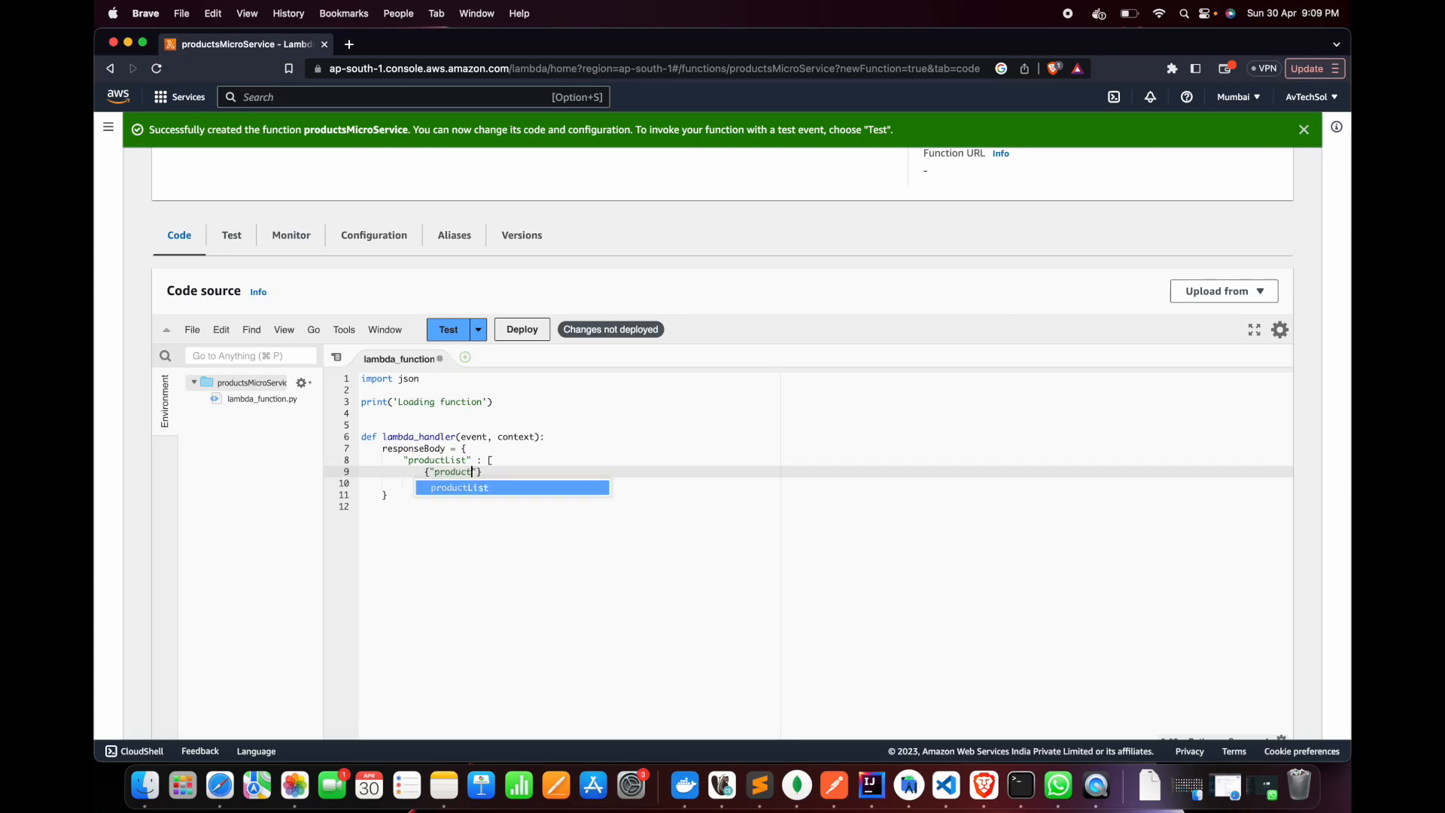
{"action": "type", "text": ":1, "}
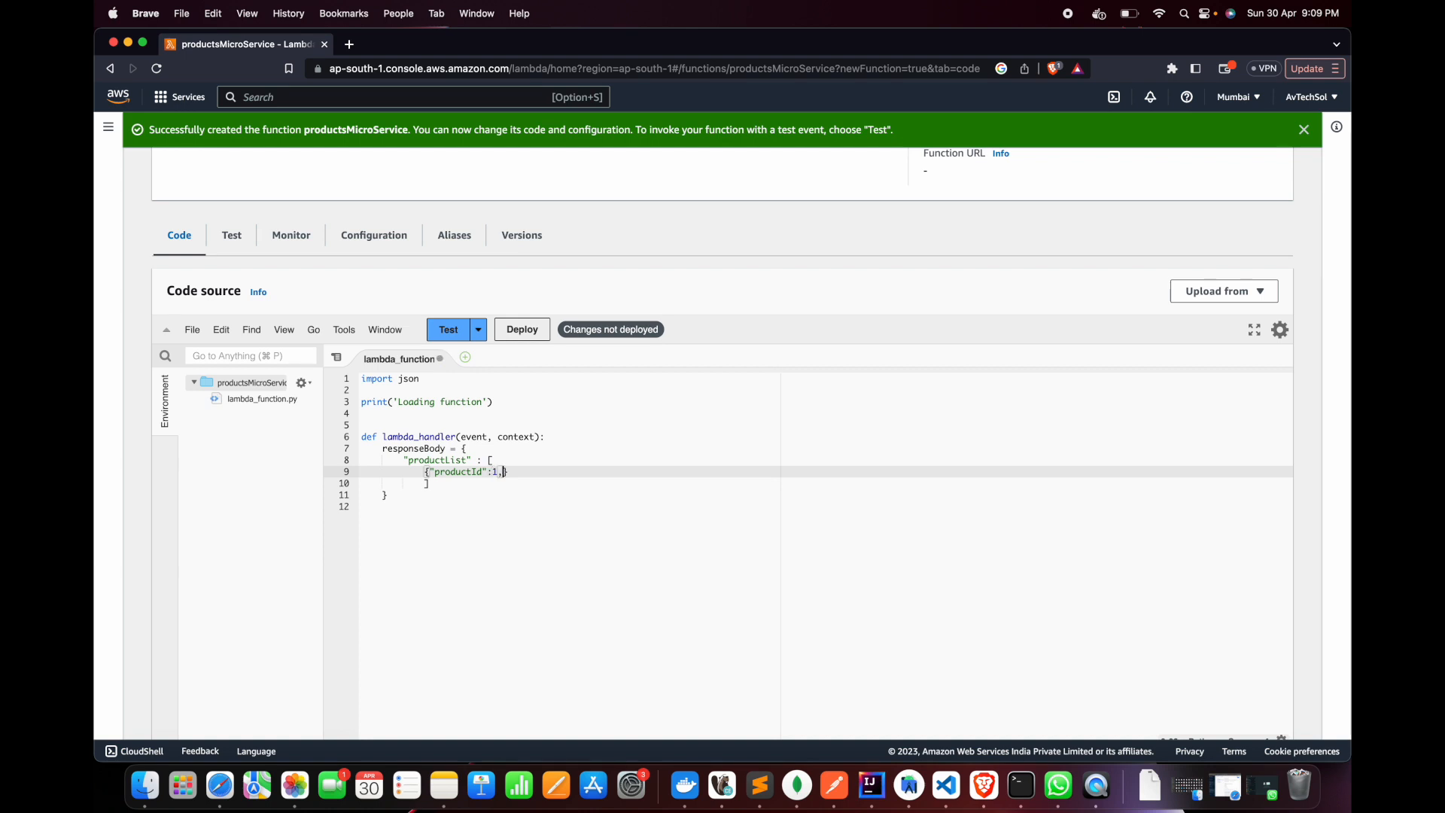
{"action": "type", "text": "\"product"}
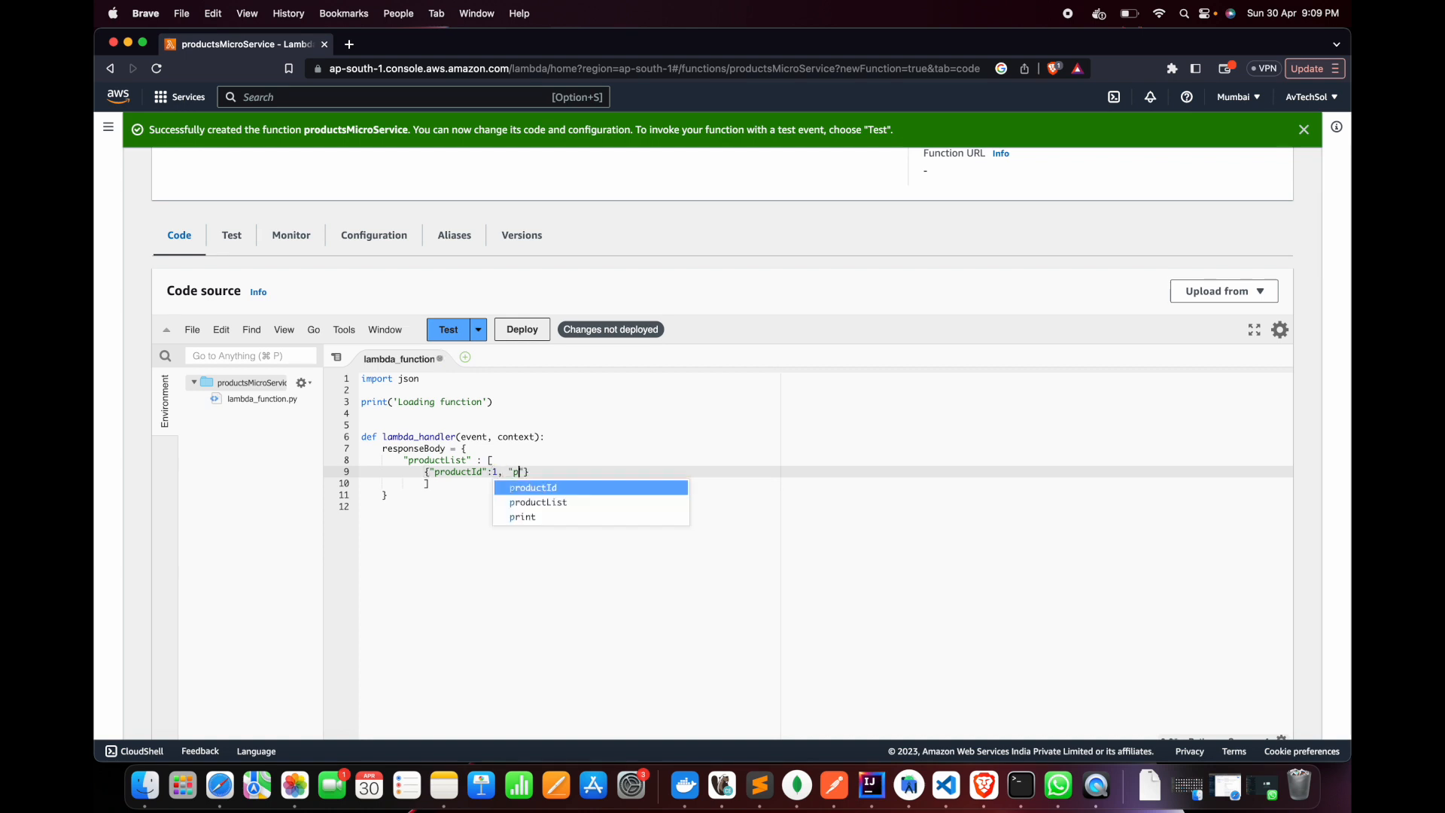
{"action": "type", "text": "Name\":"}
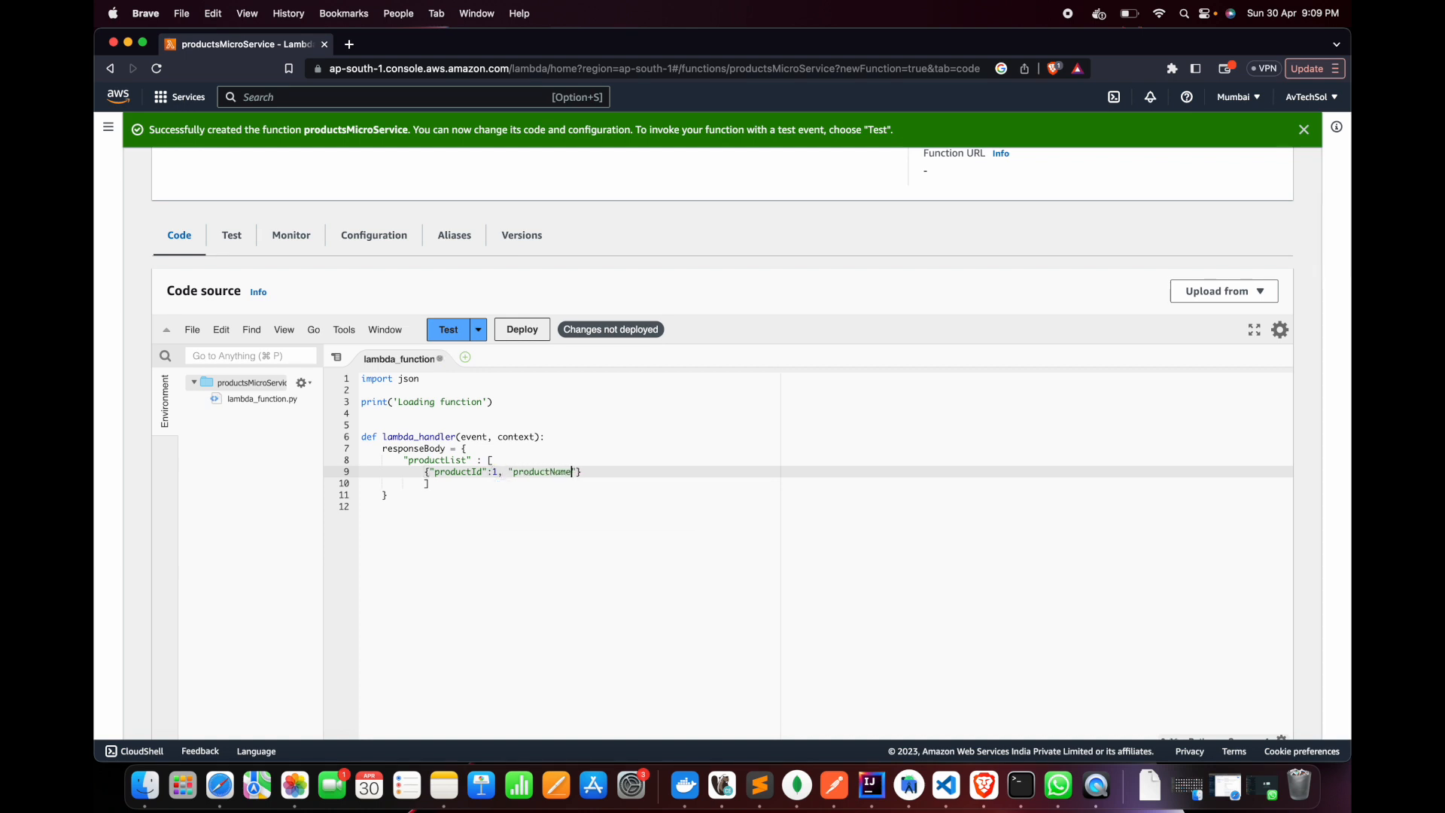
{"action": "type", "text": " \"Colagte\"},"}
Duplicate the first product entry twice and set the copies' productId values to 2 and 3
{"action": "left_click_drag", "start_coordinate": [424, 472], "coordinate": [669, 473]}
{"action": "key", "text": "super+c"}
{"action": "left_click", "coordinate": [668, 473]}
{"action": "key", "text": "Return"}
{"action": "key", "text": "super+v"}
{"action": "key", "text": "Return"}
{"action": "key", "text": "super+v"}
{"action": "left_click", "coordinate": [498, 484]}
{"action": "key", "text": "BackSpace"}
{"action": "type", "text": "2"}
{"action": "left_click", "coordinate": [498, 495]}
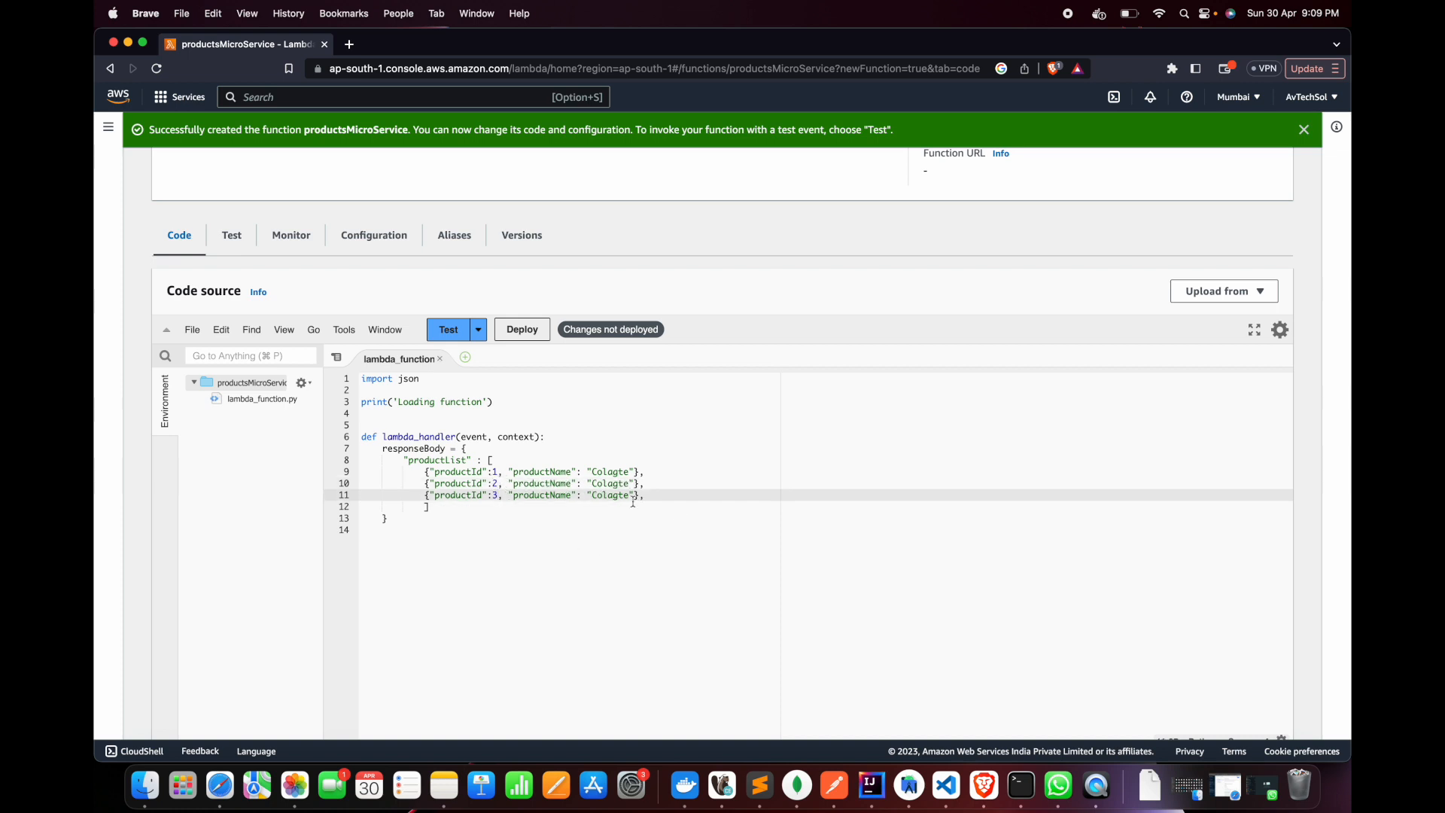
Set the second product's name to Pepsodent and the third's to Sensodyne, and place the cursor after responseBody's closing brace
{"action": "double_click", "coordinate": [610, 483]}
{"action": "type", "text": "Pe"}
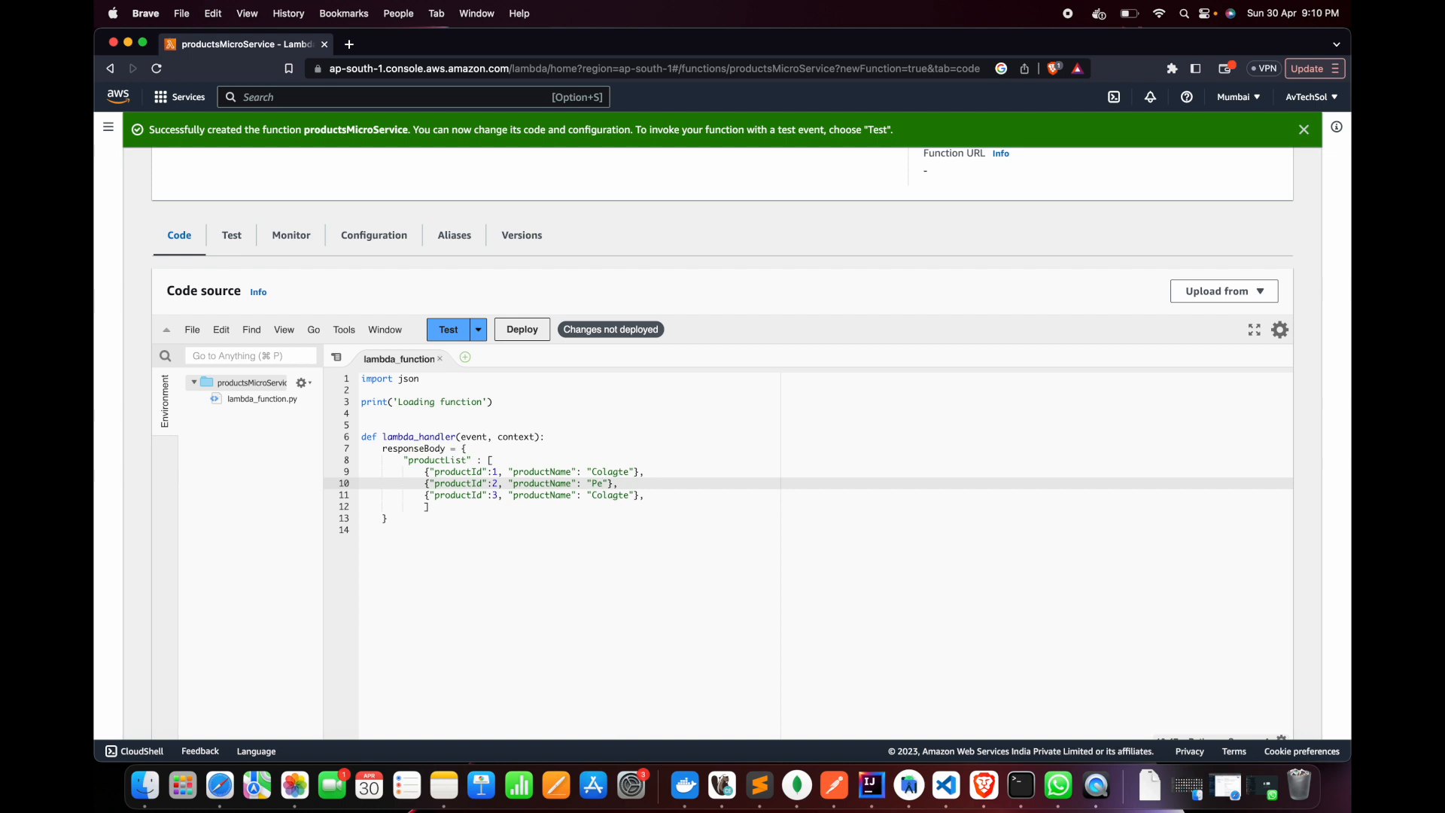
{"action": "type", "text": "psodent"}
{"action": "double_click", "coordinate": [602, 494]}
{"action": "type", "text": "Senso"}
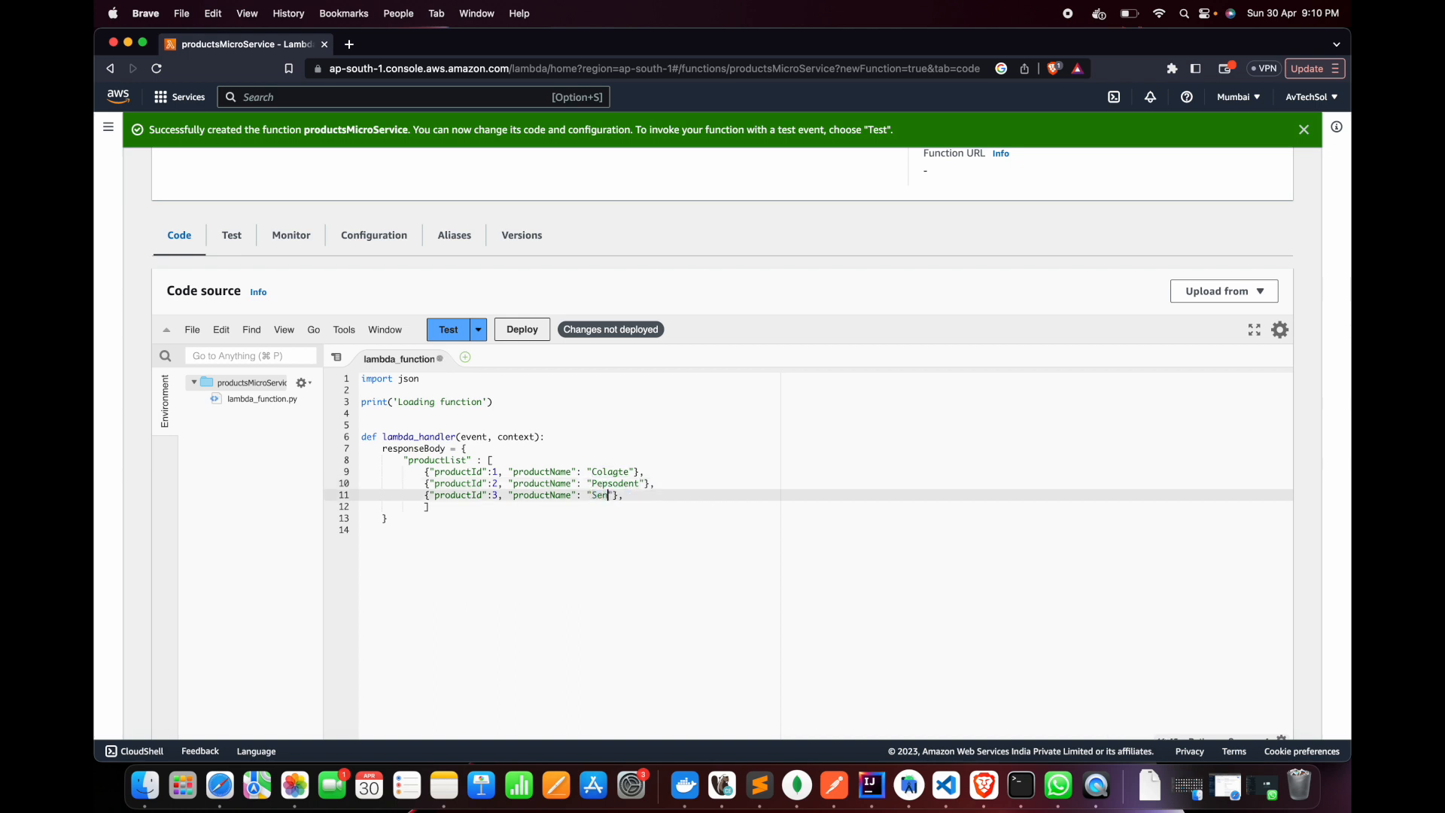
{"action": "type", "text": "dyne"}
{"action": "left_click", "coordinate": [462, 518]}
{"action": "left_click", "coordinate": [479, 448]}
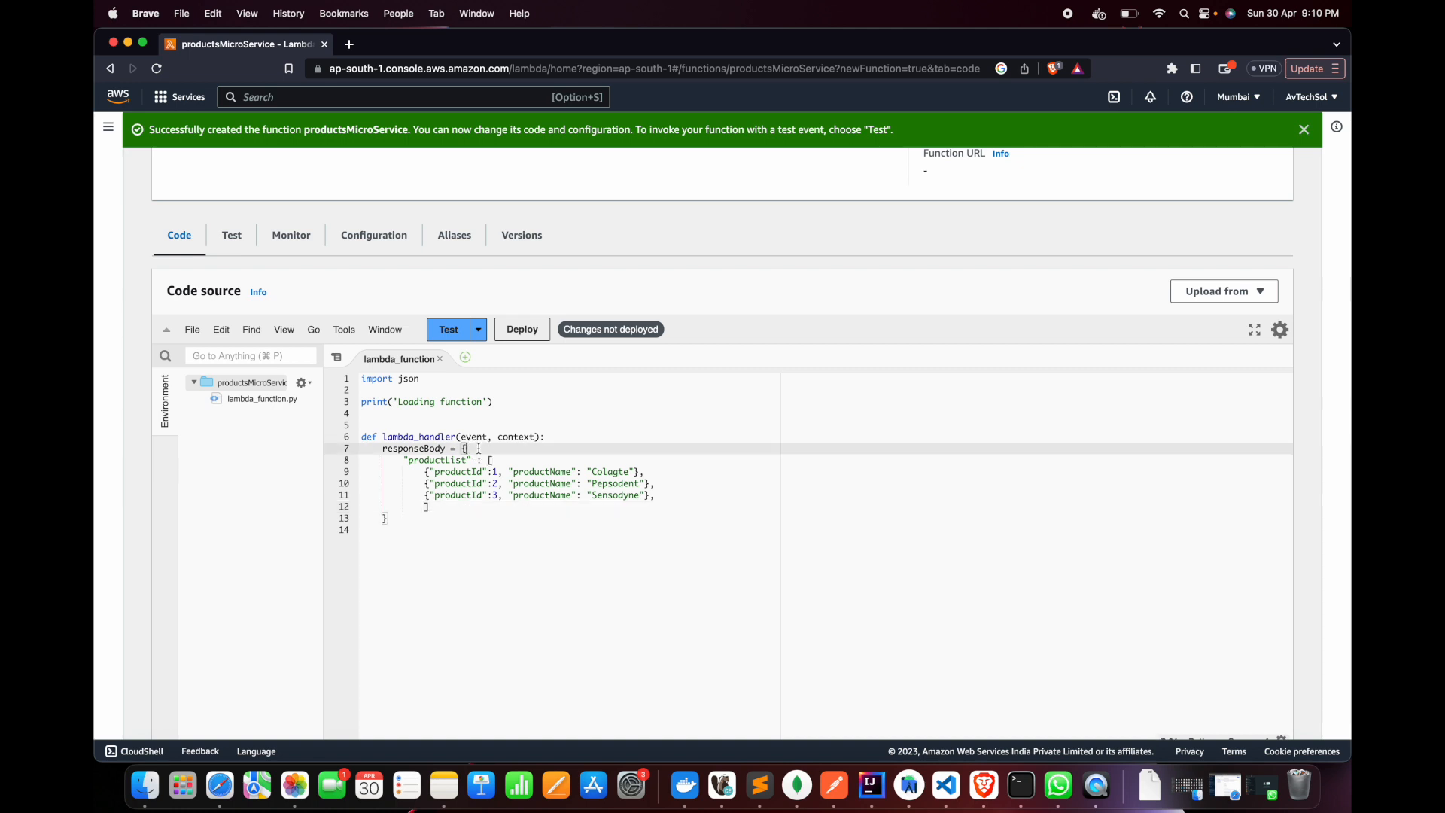
{"action": "left_click", "coordinate": [405, 519]}
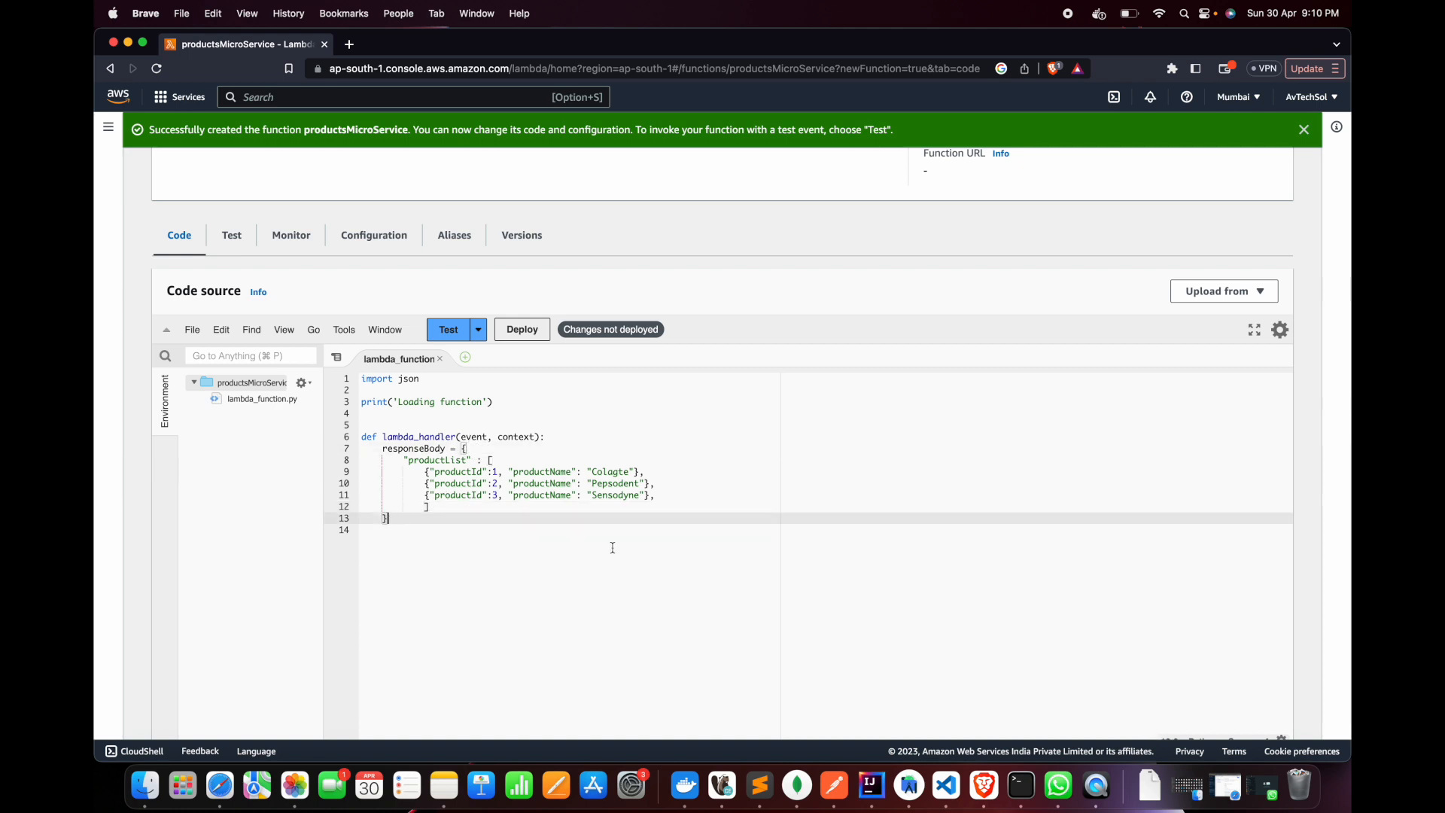
Start a return statement on a new line below responseBody's closing brace
{"action": "key", "text": "Return"}
{"action": "type", "text": "return"}
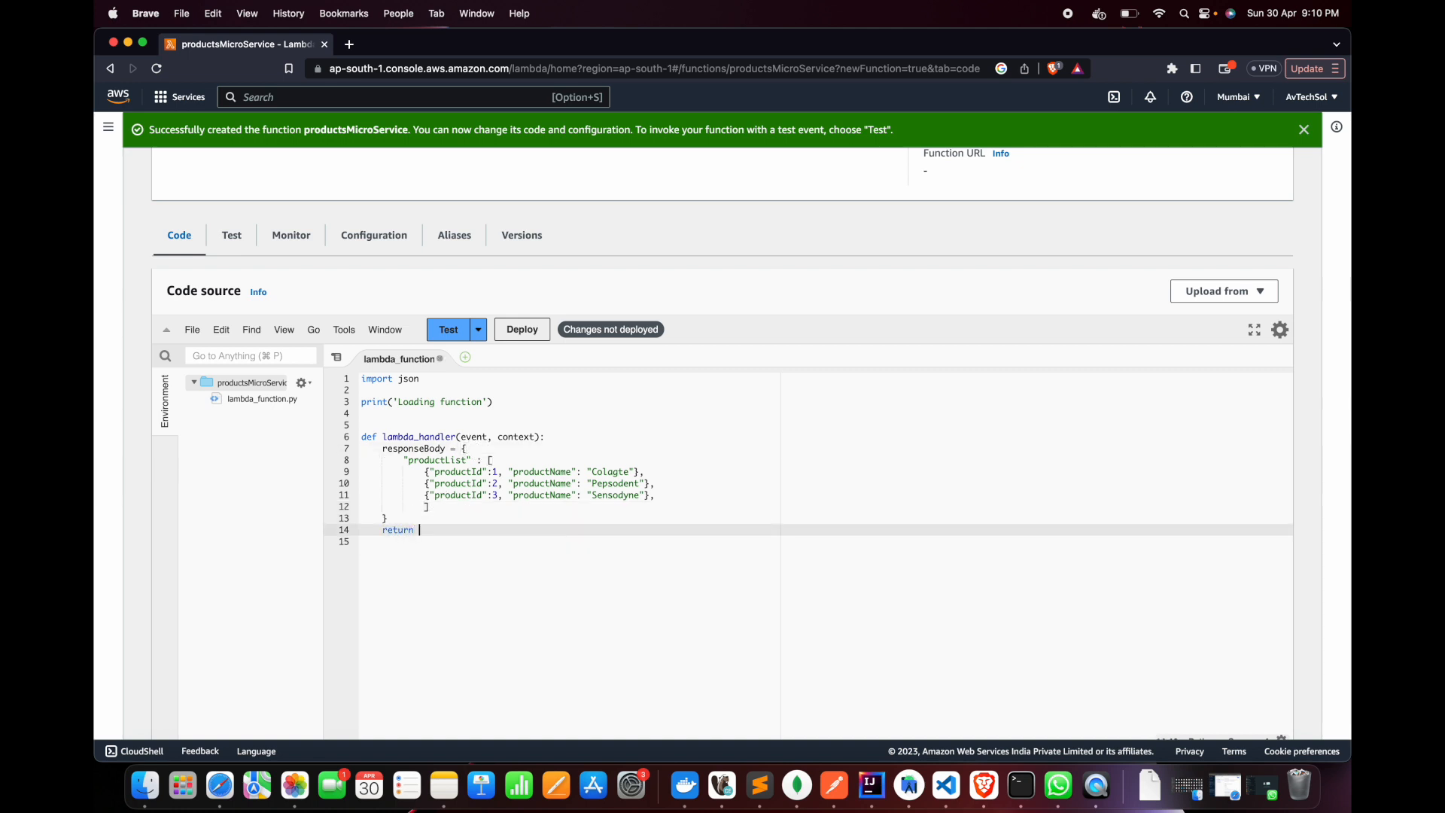
{"action": "left_click", "coordinate": [466, 449]}
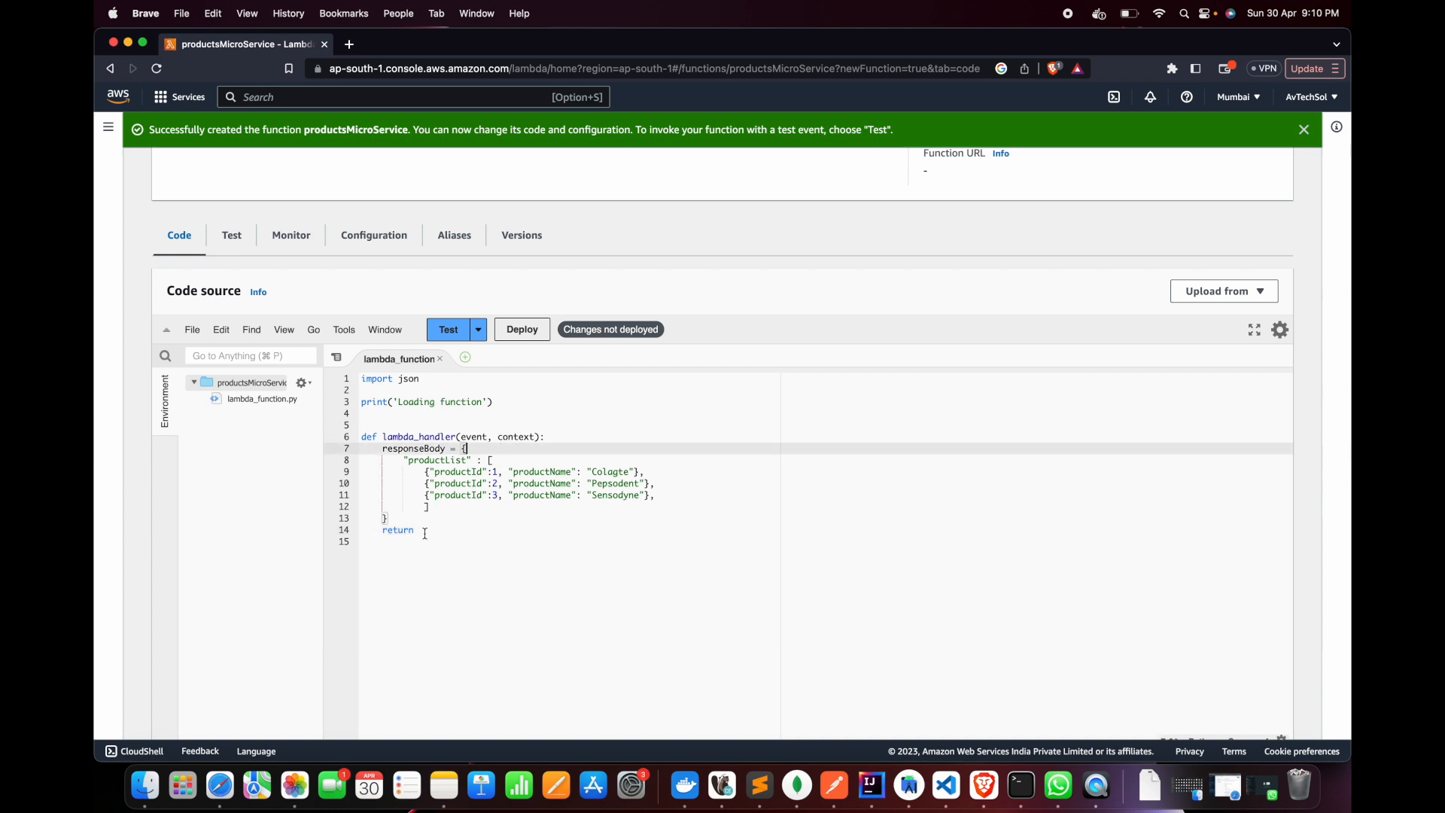
{"action": "left_click", "coordinate": [454, 534]}
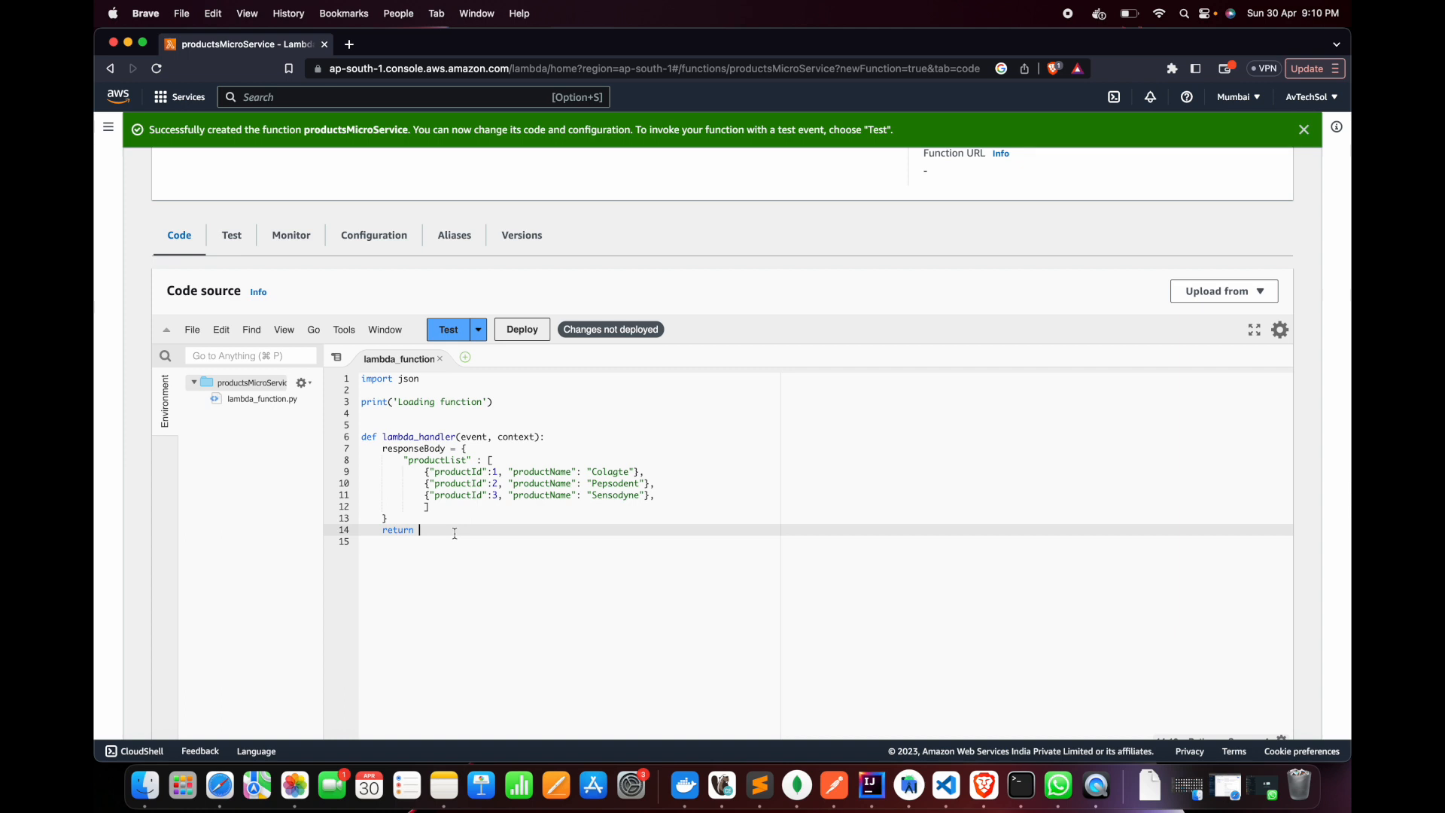
Insert an empty response dictionary between responseBody and the return line
{"action": "key", "text": "Up"}
{"action": "key", "text": "Return"}
{"action": "type", "text": "respons"}
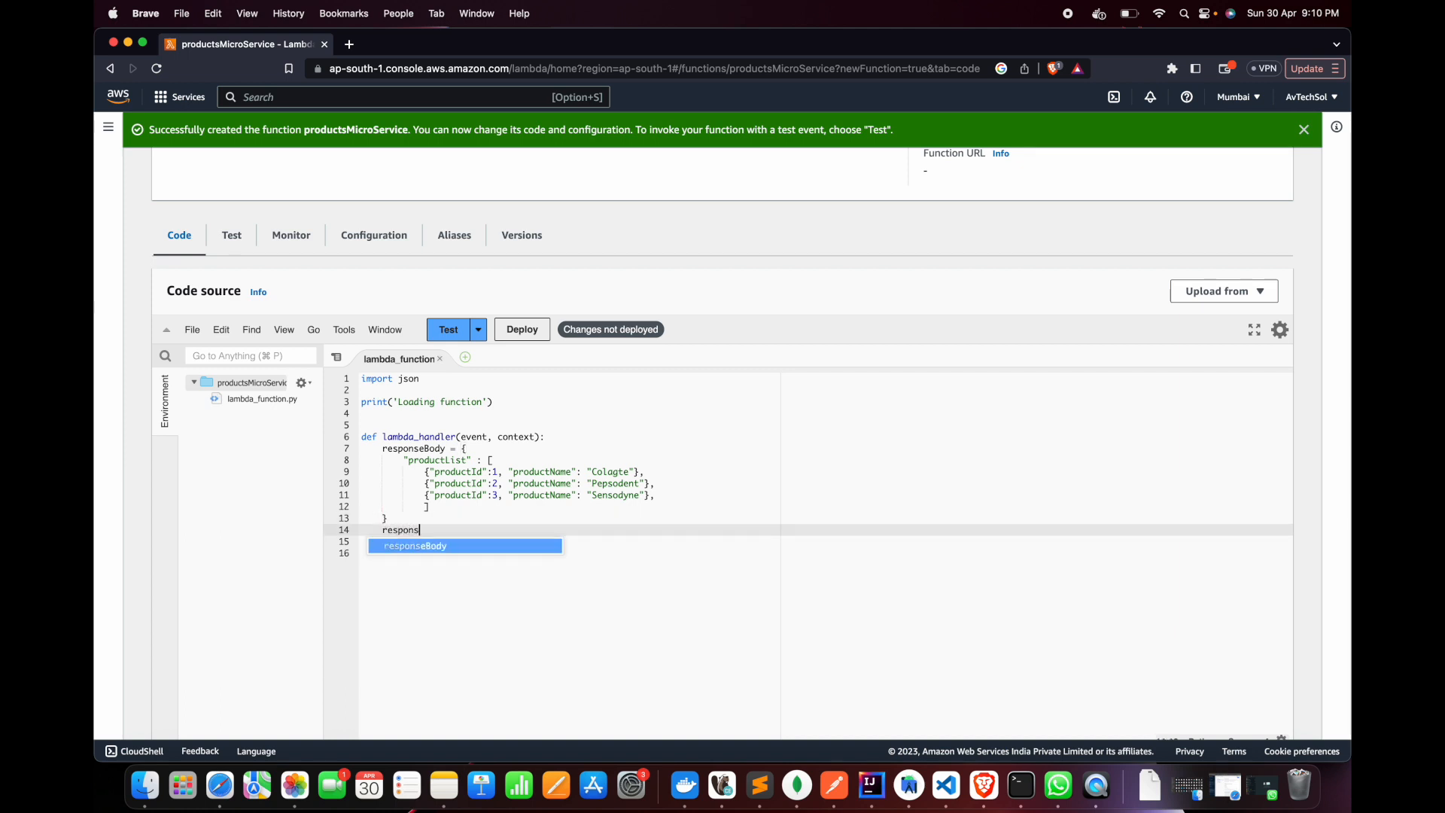
{"action": "type", "text": "e = {"}
{"action": "key", "text": "Return"}
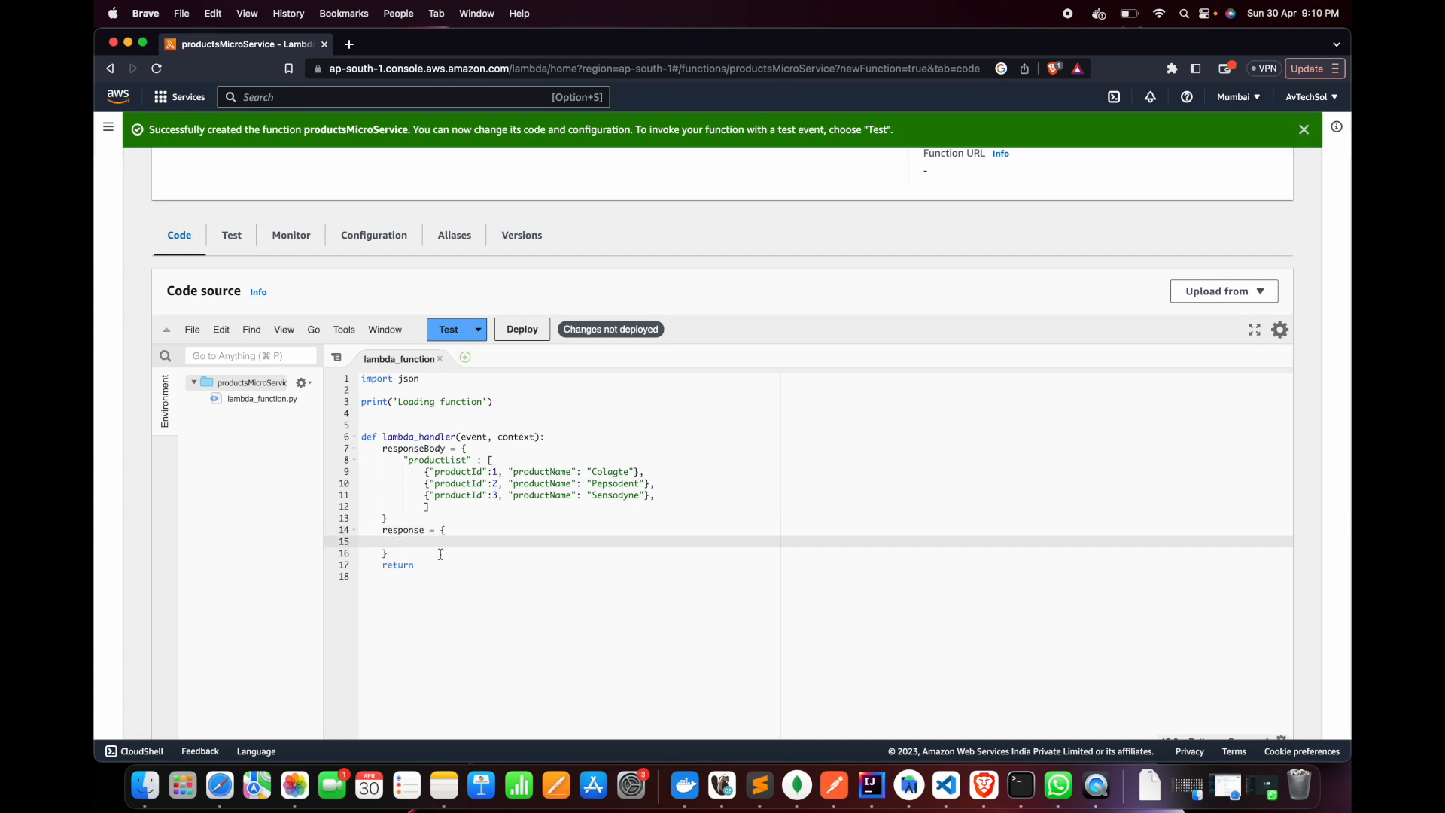
{"action": "mouse_move", "coordinate": [442, 552]}
{"action": "left_mouse_down"}
{"action": "mouse_move", "coordinate": [419, 526]}
{"action": "mouse_move", "coordinate": [440, 530]}
{"action": "left_mouse_up"}
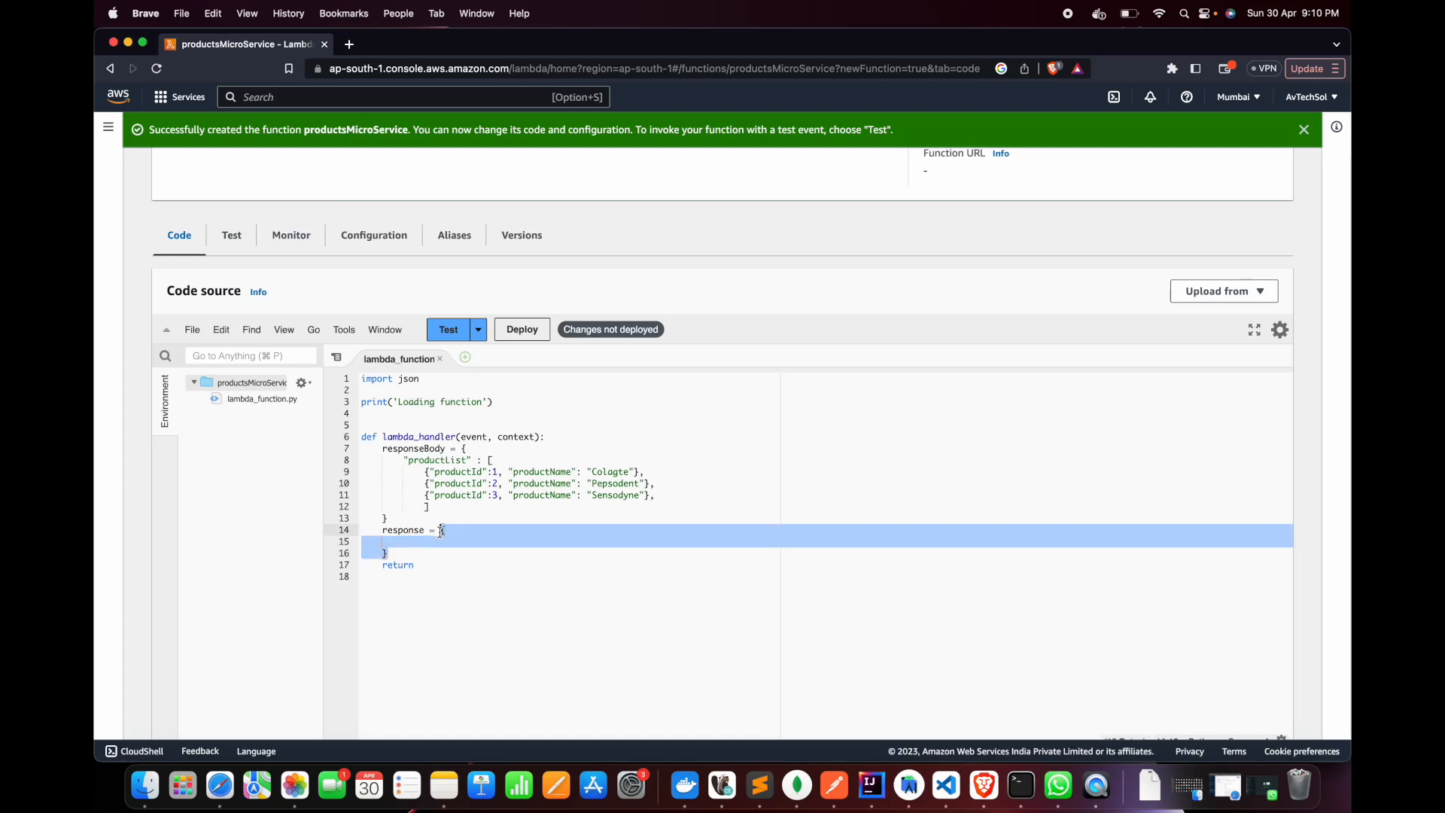
{"action": "left_click", "coordinate": [453, 543]}
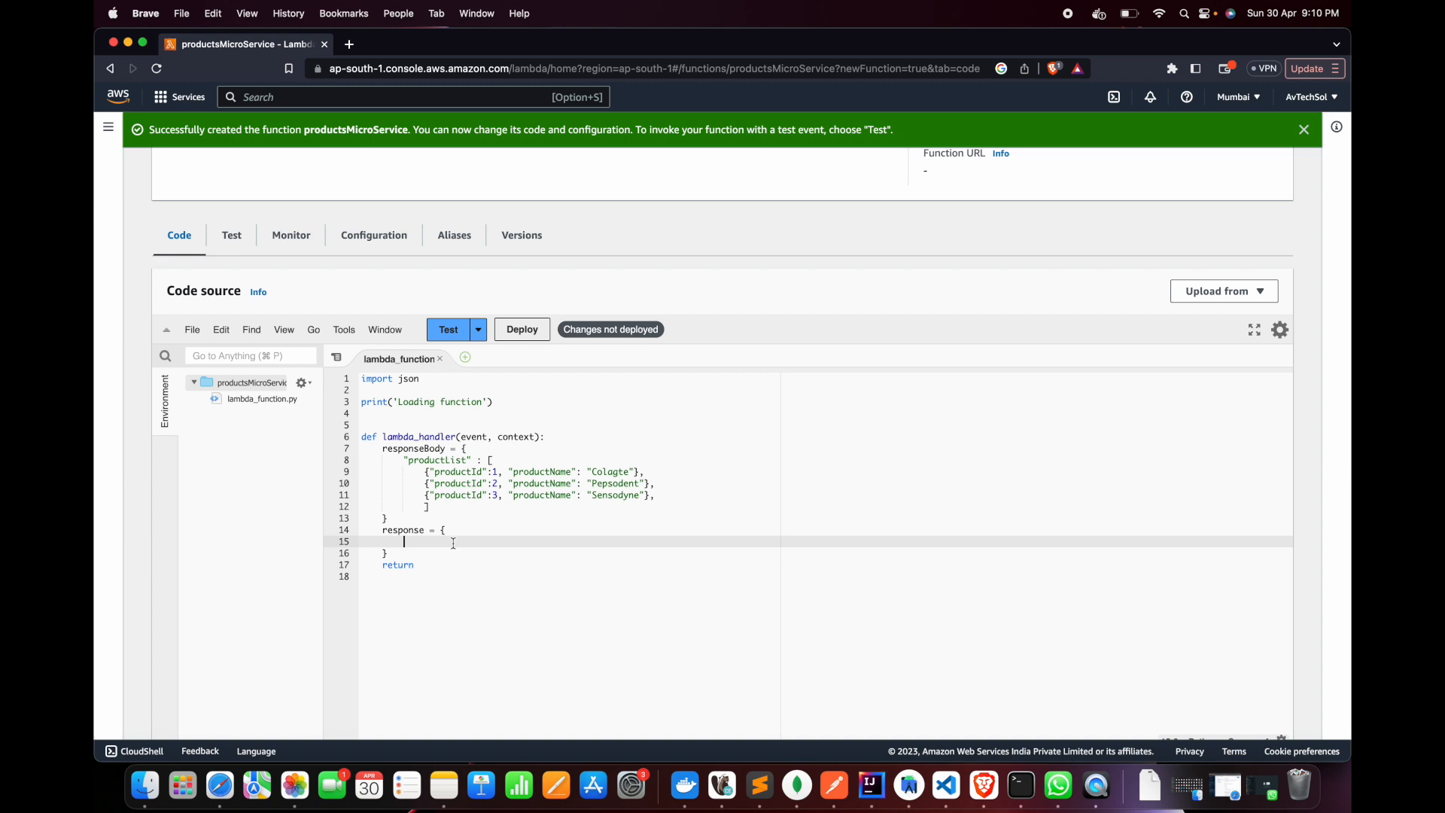
{"action": "double_click", "coordinate": [474, 437]}
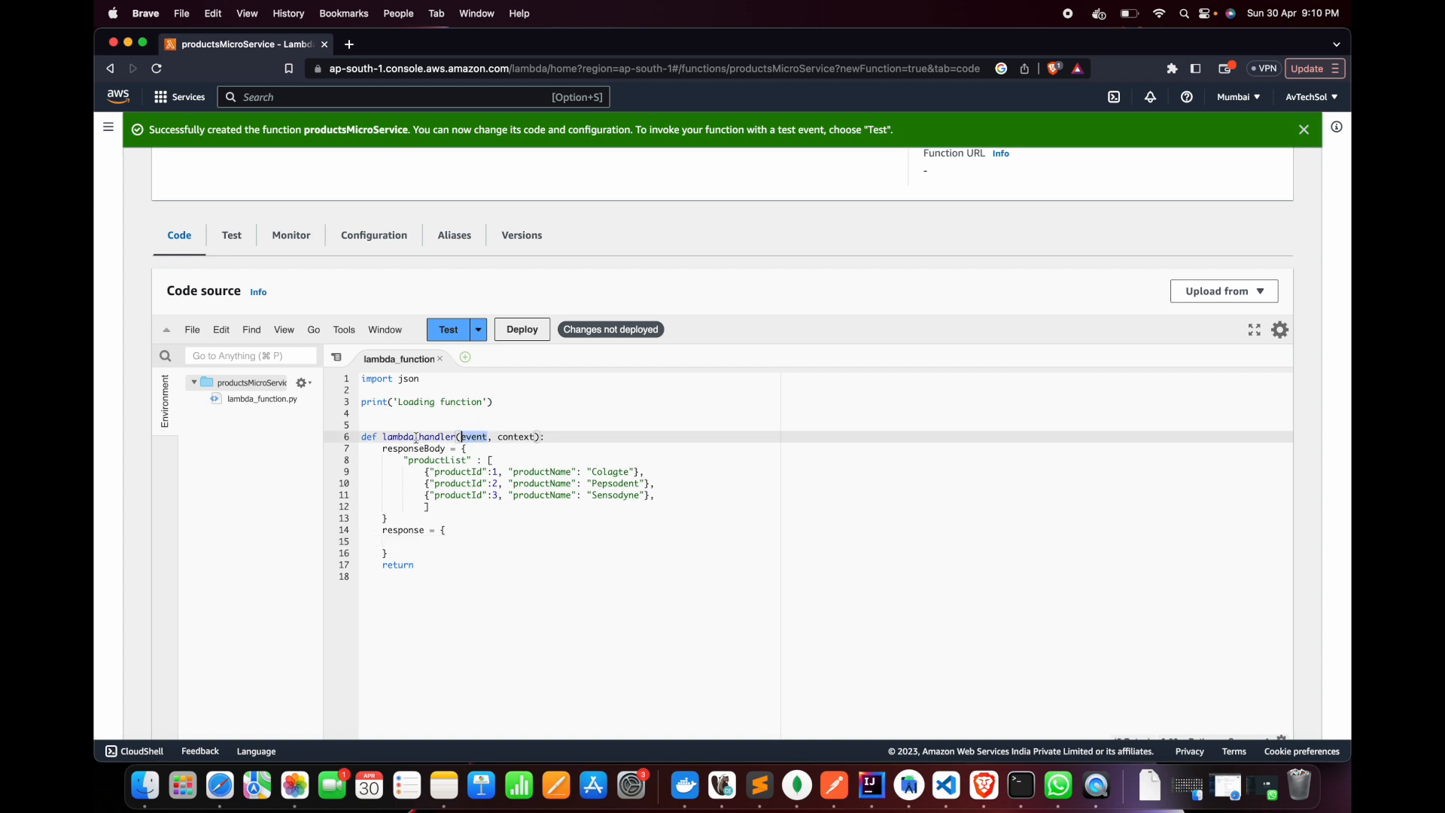
{"action": "double_click", "coordinate": [474, 440]}
{"action": "left_click", "coordinate": [565, 439]}
{"action": "double_click", "coordinate": [474, 437]}
Add the entry "statusCode": 200, inside the response dictionary
{"action": "left_click", "coordinate": [450, 544]}
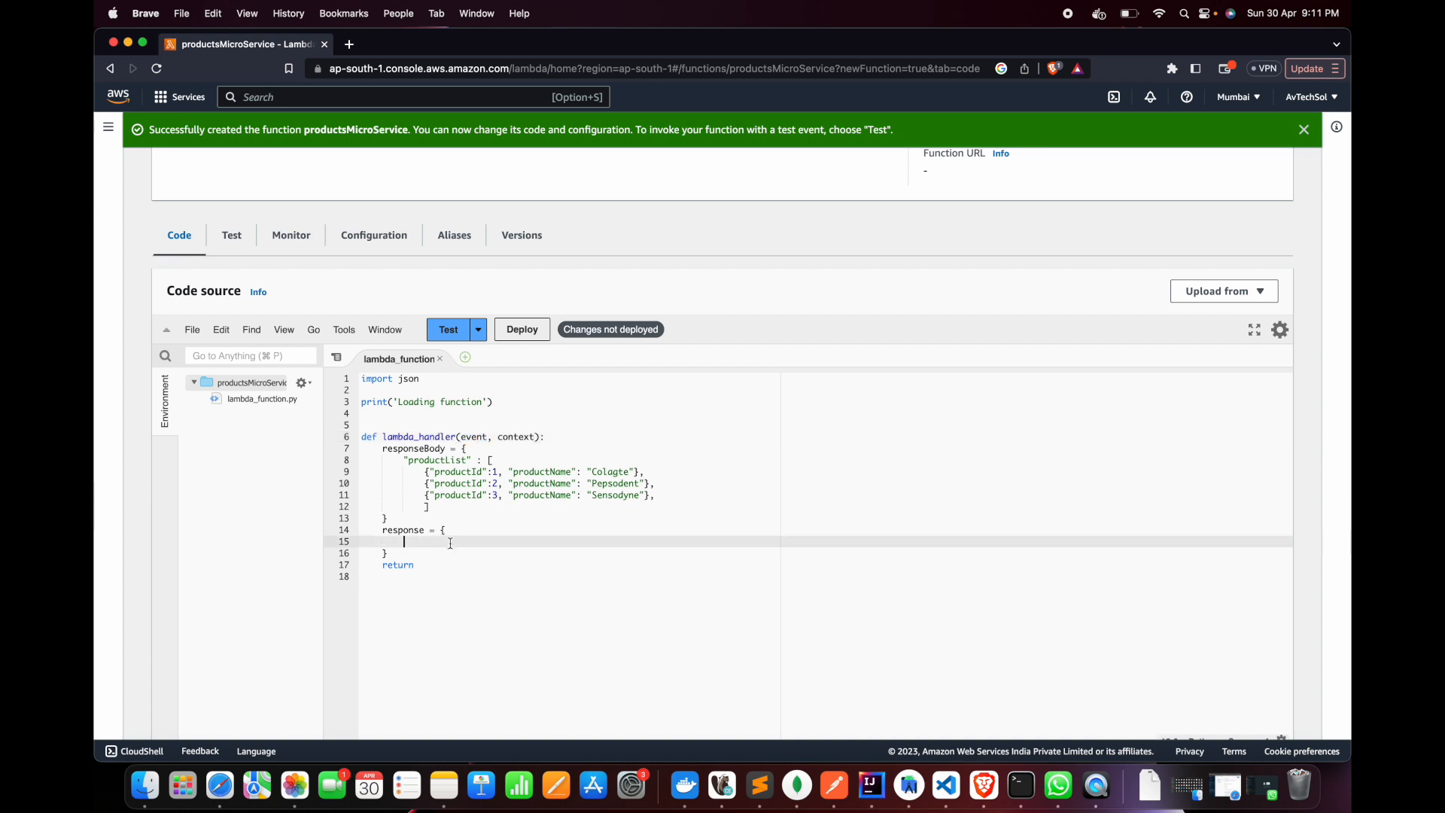
{"action": "type", "text": "\"statusCode\": 200,"}
{"action": "key", "text": "Return"}
Add a "body" entry to the response dictionary with the value json.dumps(responseBody)
{"action": "type", "text": "\""}
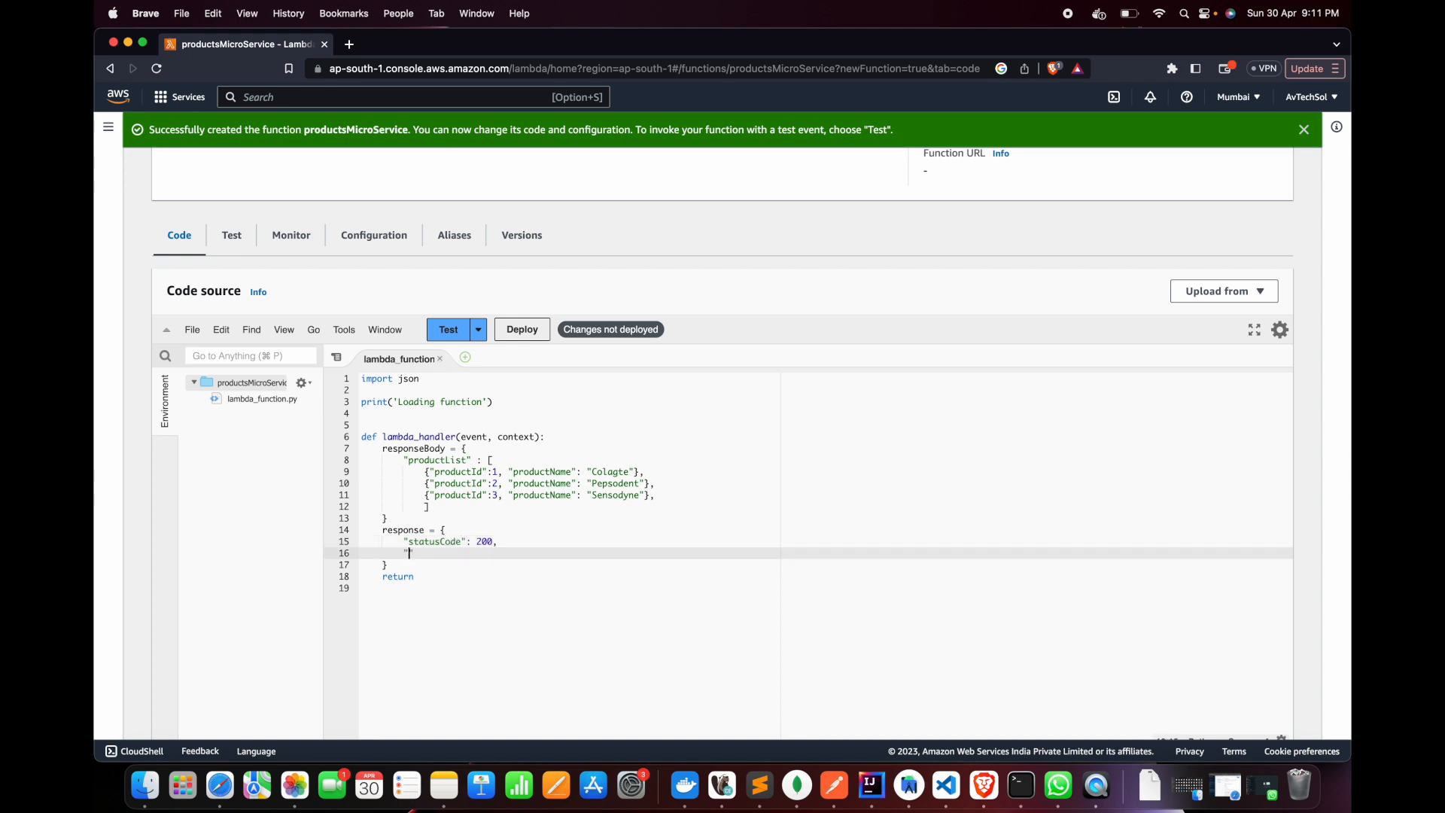
{"action": "type", "text": "body"}
{"action": "type", "text": ": json.dumps"}
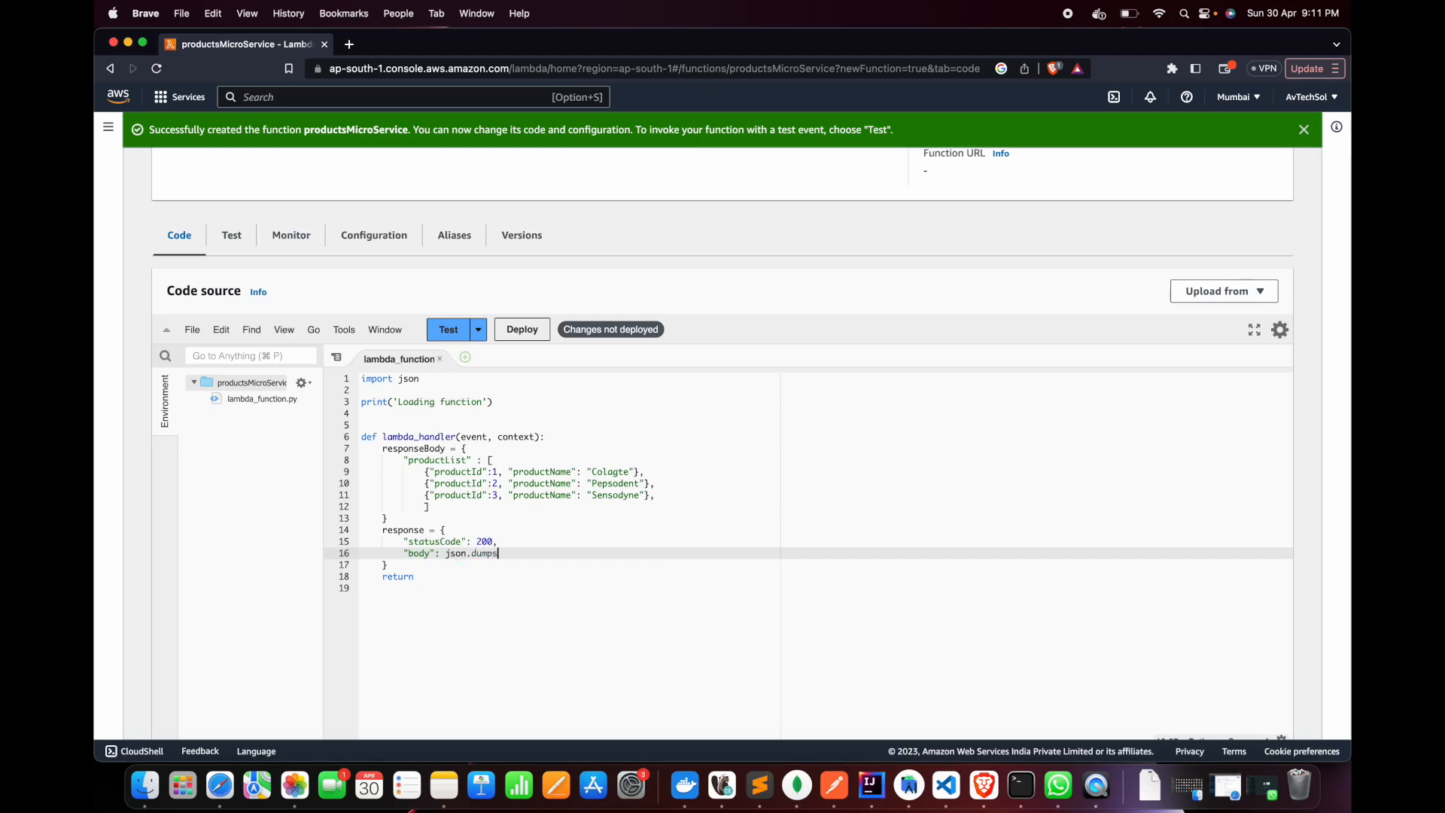
{"action": "type", "text": "()"}
{"action": "type", "text": "respo"}
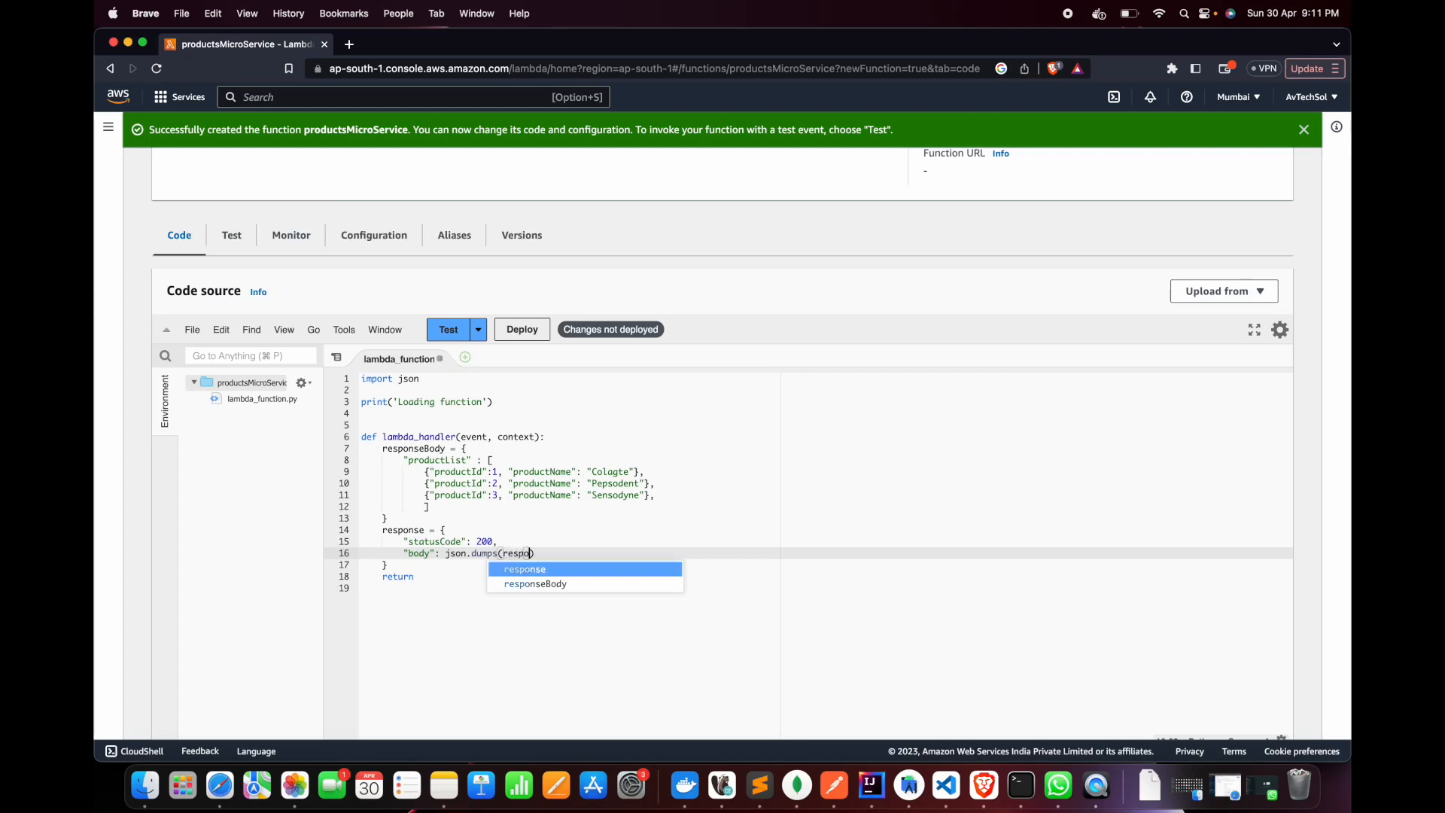
{"action": "key", "text": "Return"}
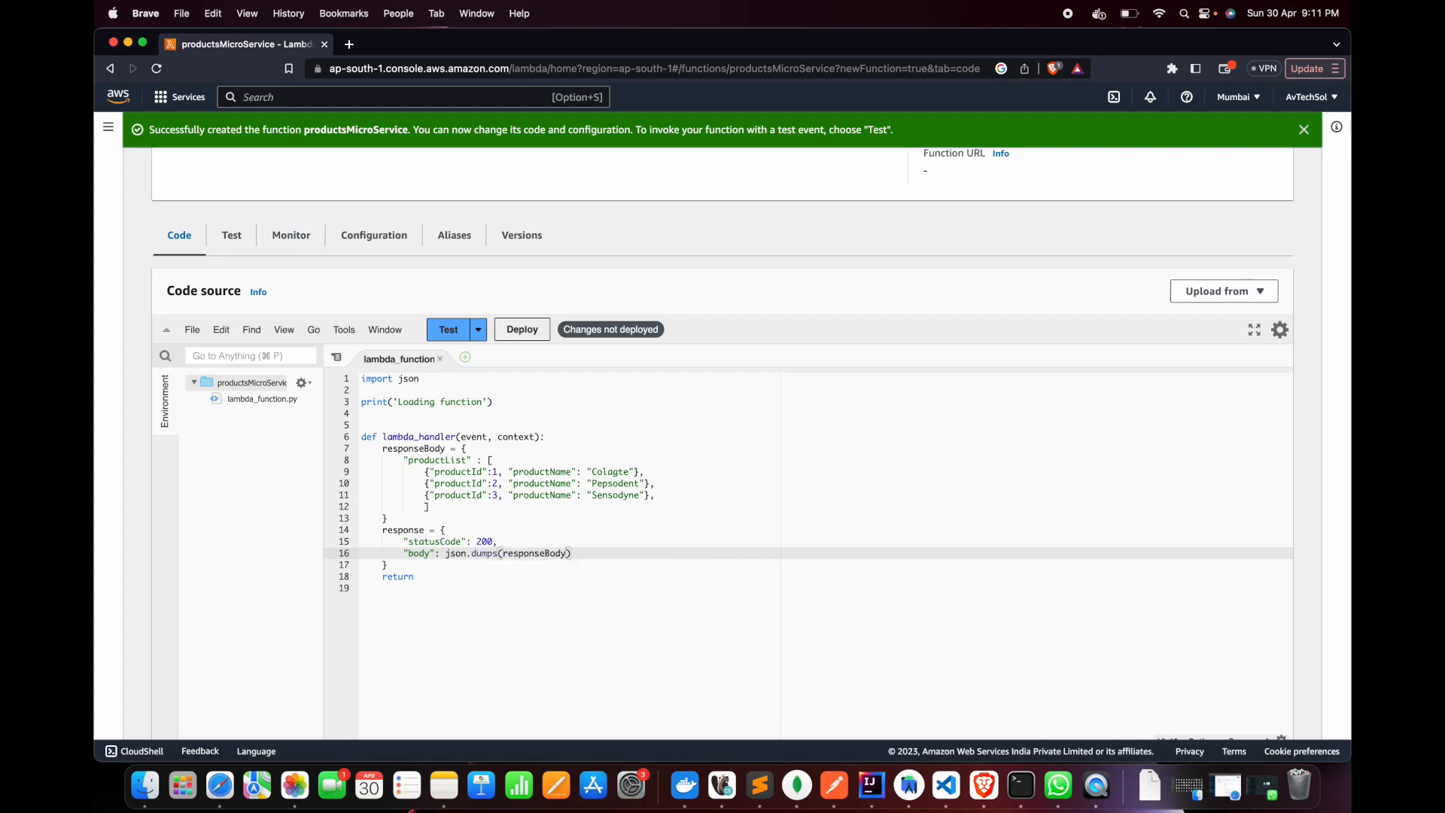
{"action": "key", "text": "Up"}
{"action": "key", "text": "Up"}
{"action": "key", "text": "Down"}
{"action": "key", "text": "Down"}
{"action": "key", "text": "Down"}
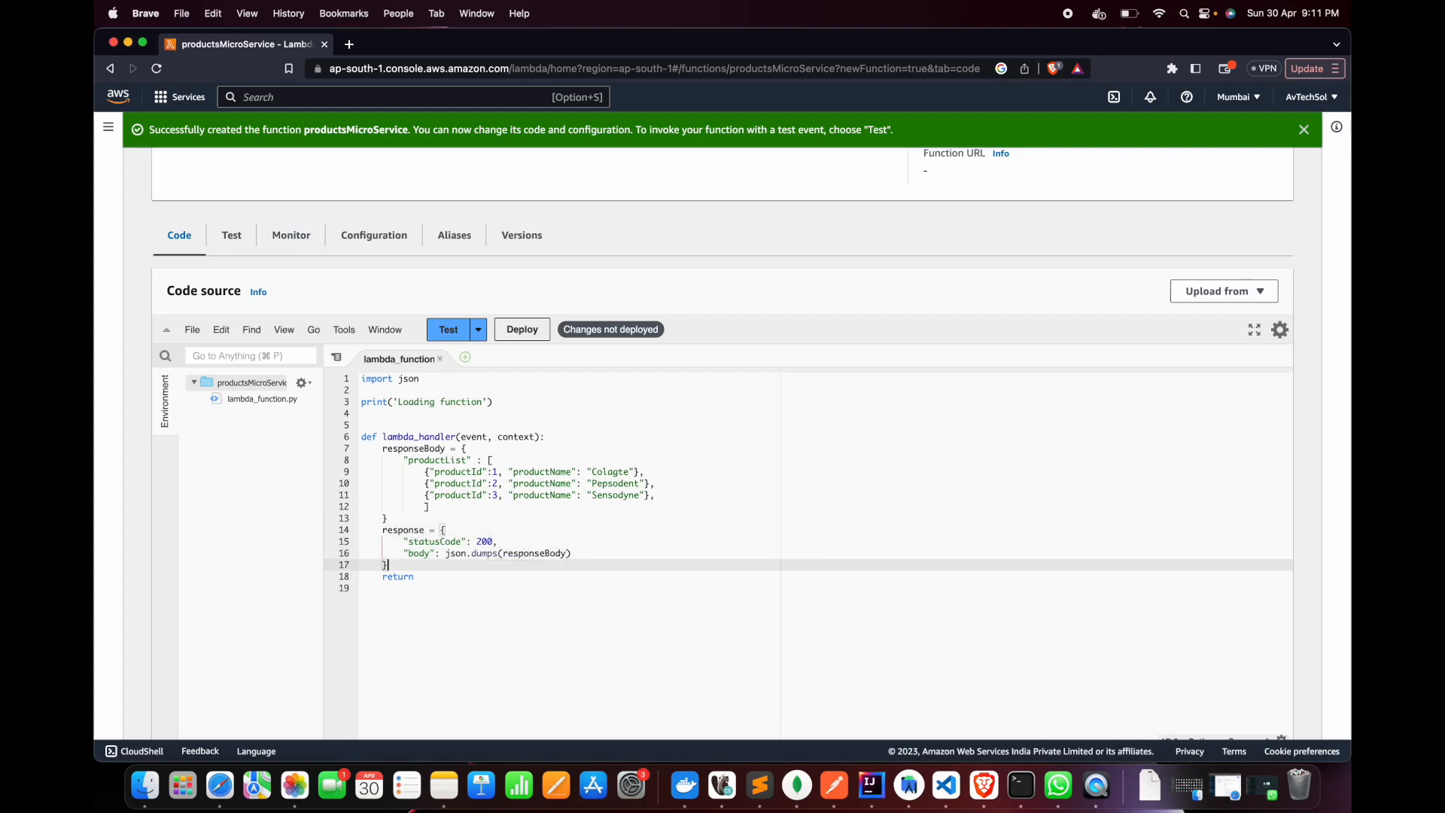
{"action": "mouse_move", "coordinate": [409, 542]}
{"action": "left_mouse_down"}
{"action": "mouse_move", "coordinate": [515, 543]}
{"action": "mouse_move", "coordinate": [409, 543]}
{"action": "left_mouse_up"}
{"action": "left_click", "coordinate": [476, 531]}
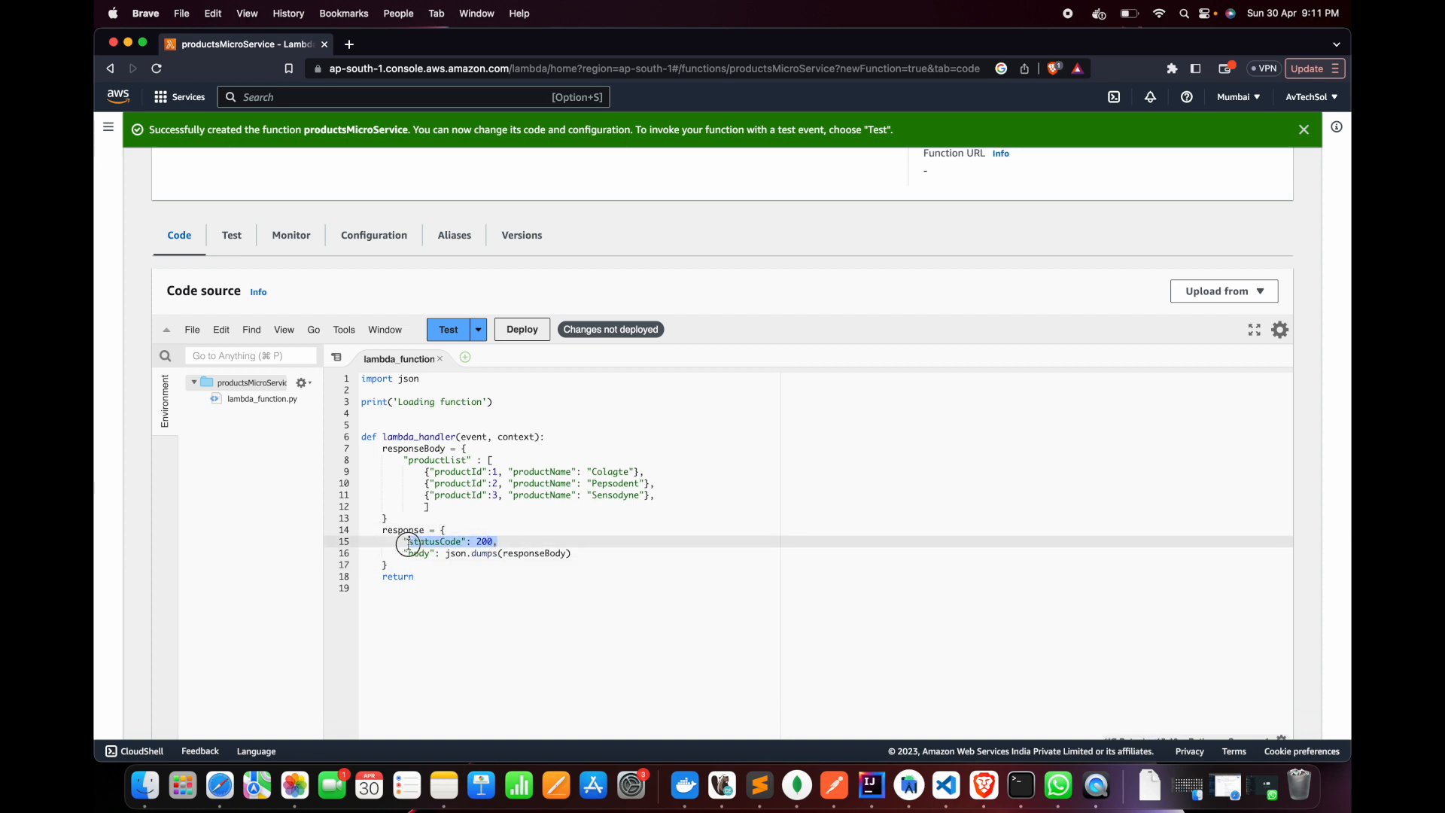
{"action": "left_click", "coordinate": [400, 564]}
{"action": "left_click", "coordinate": [469, 529]}
{"action": "left_click", "coordinate": [407, 518]}
{"action": "left_click", "coordinate": [429, 563]}
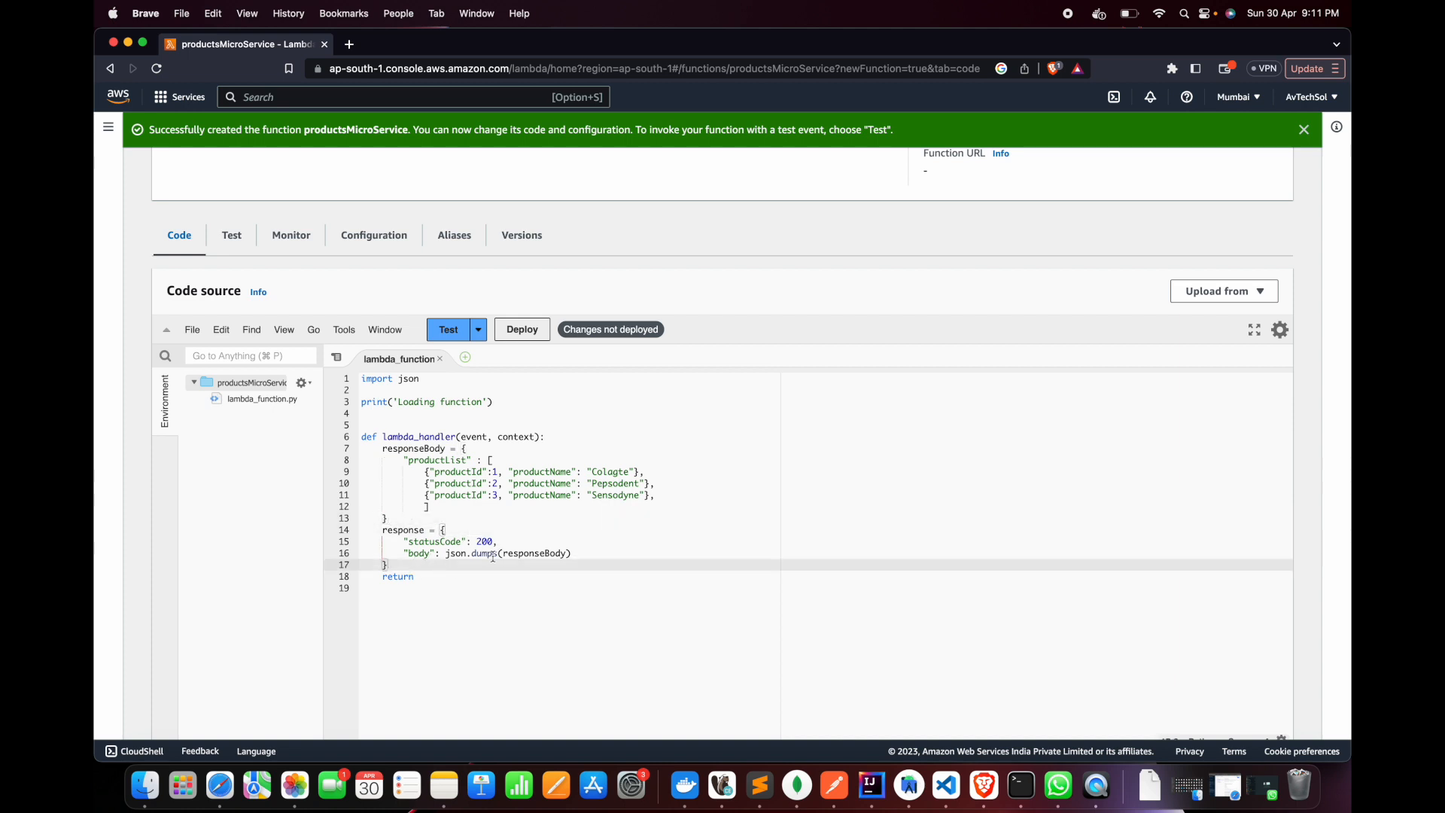
Complete the return statement so that it returns response
{"action": "left_click", "coordinate": [445, 576]}
{"action": "type", "text": "resp"}
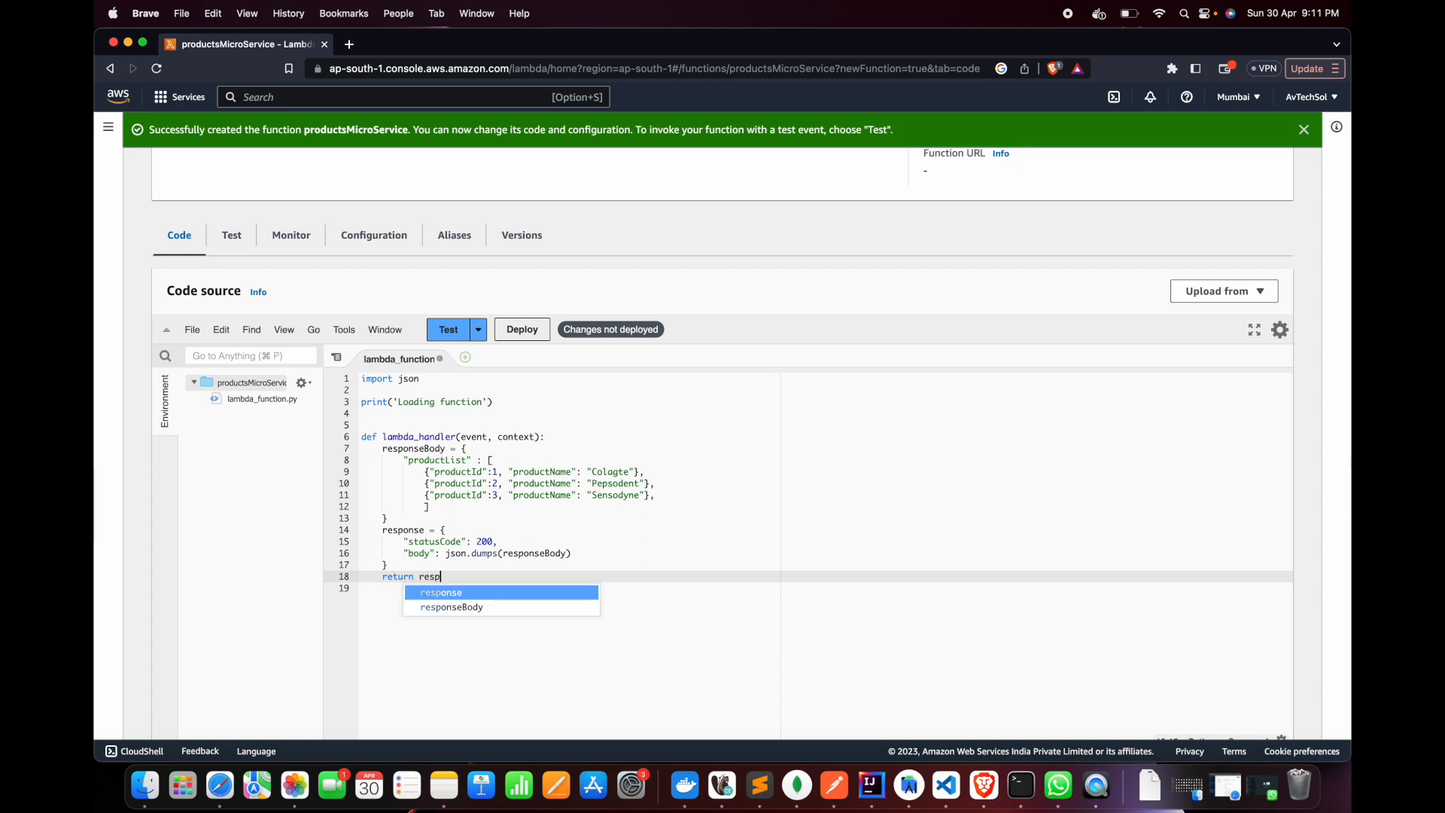
{"action": "key", "text": "Return"}
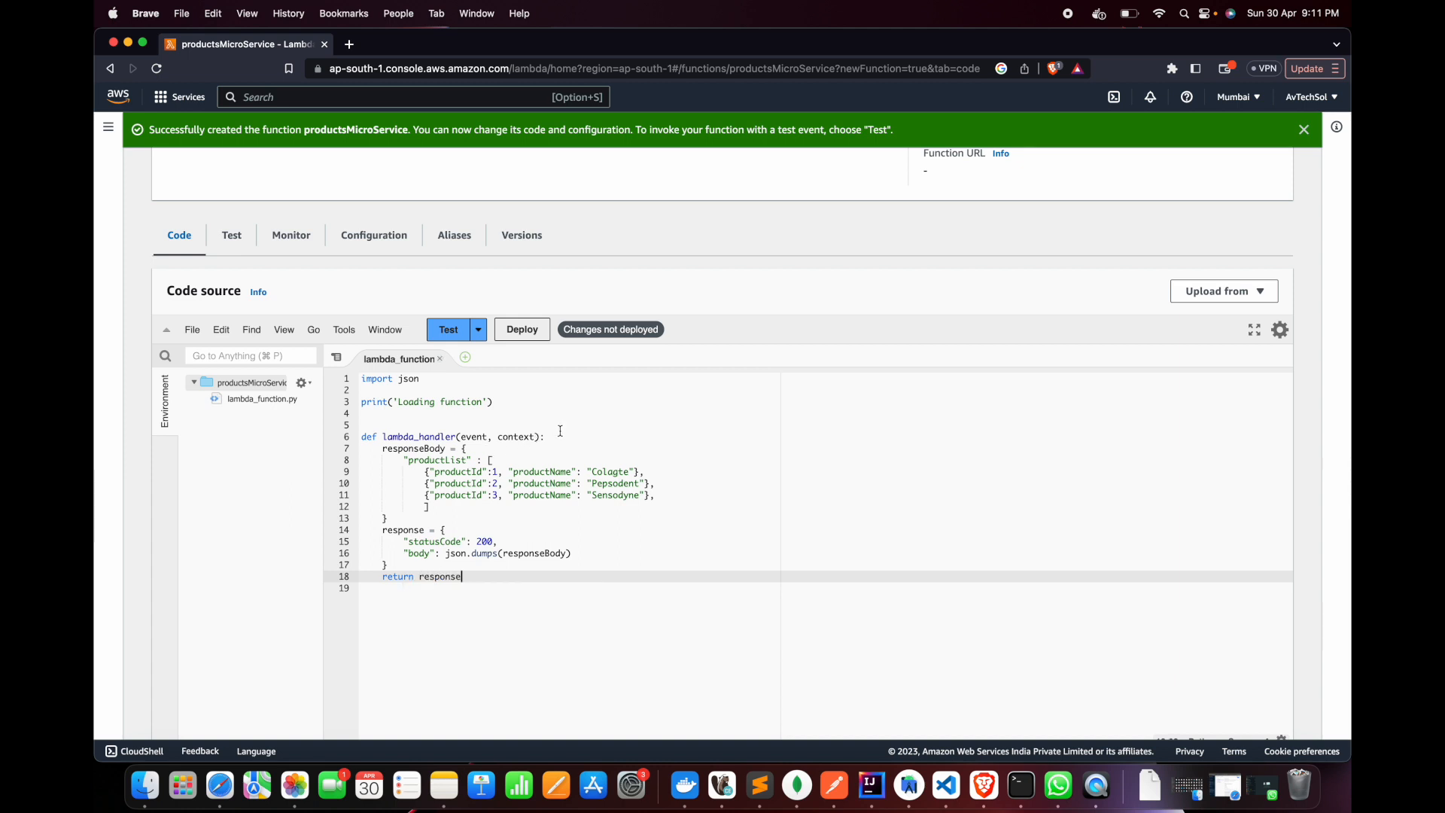
Add method = event["httpMethod"] as the first line of the lambda_handler body
{"action": "left_click", "coordinate": [561, 438]}
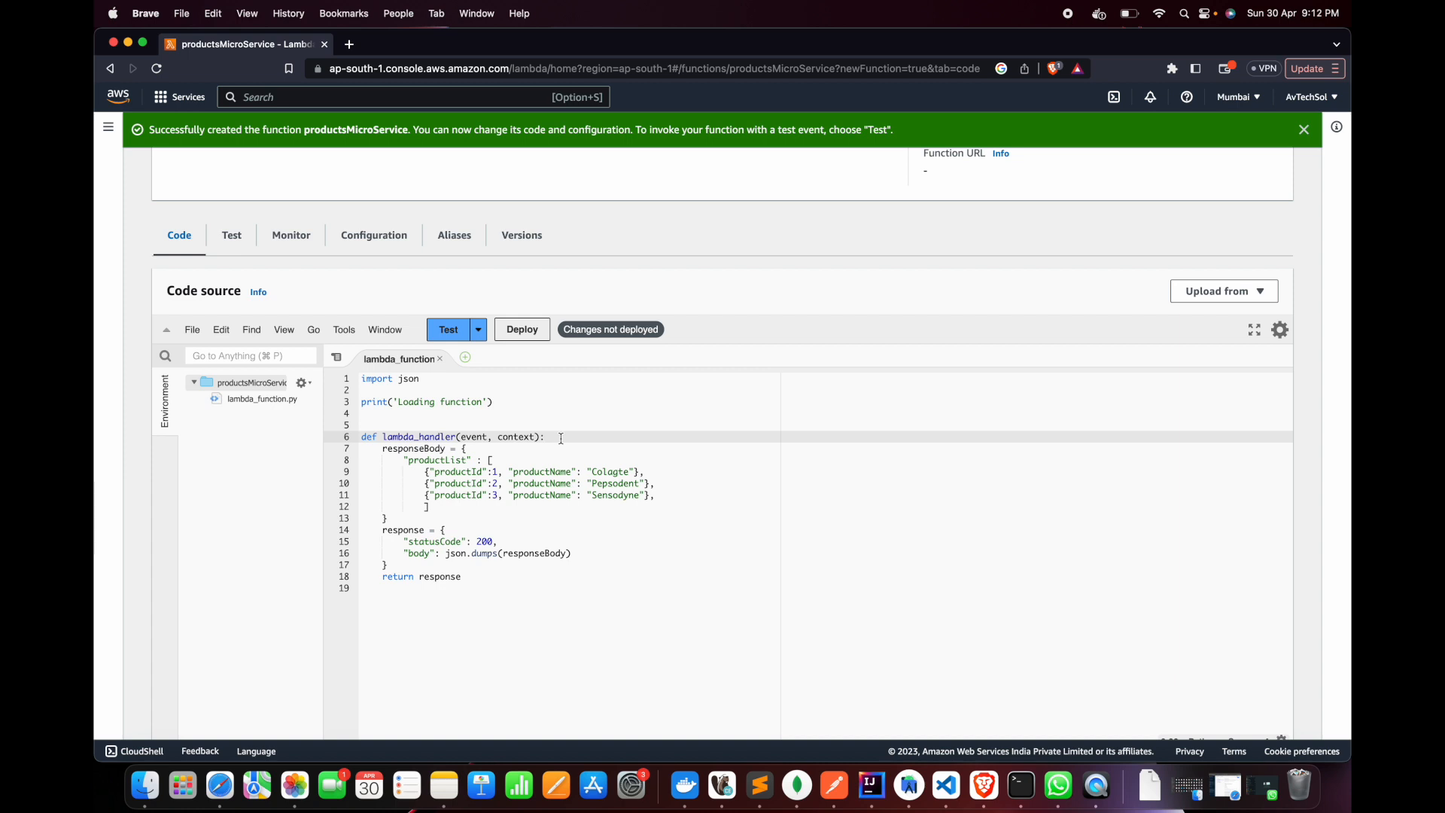
{"action": "key", "text": "Return"}
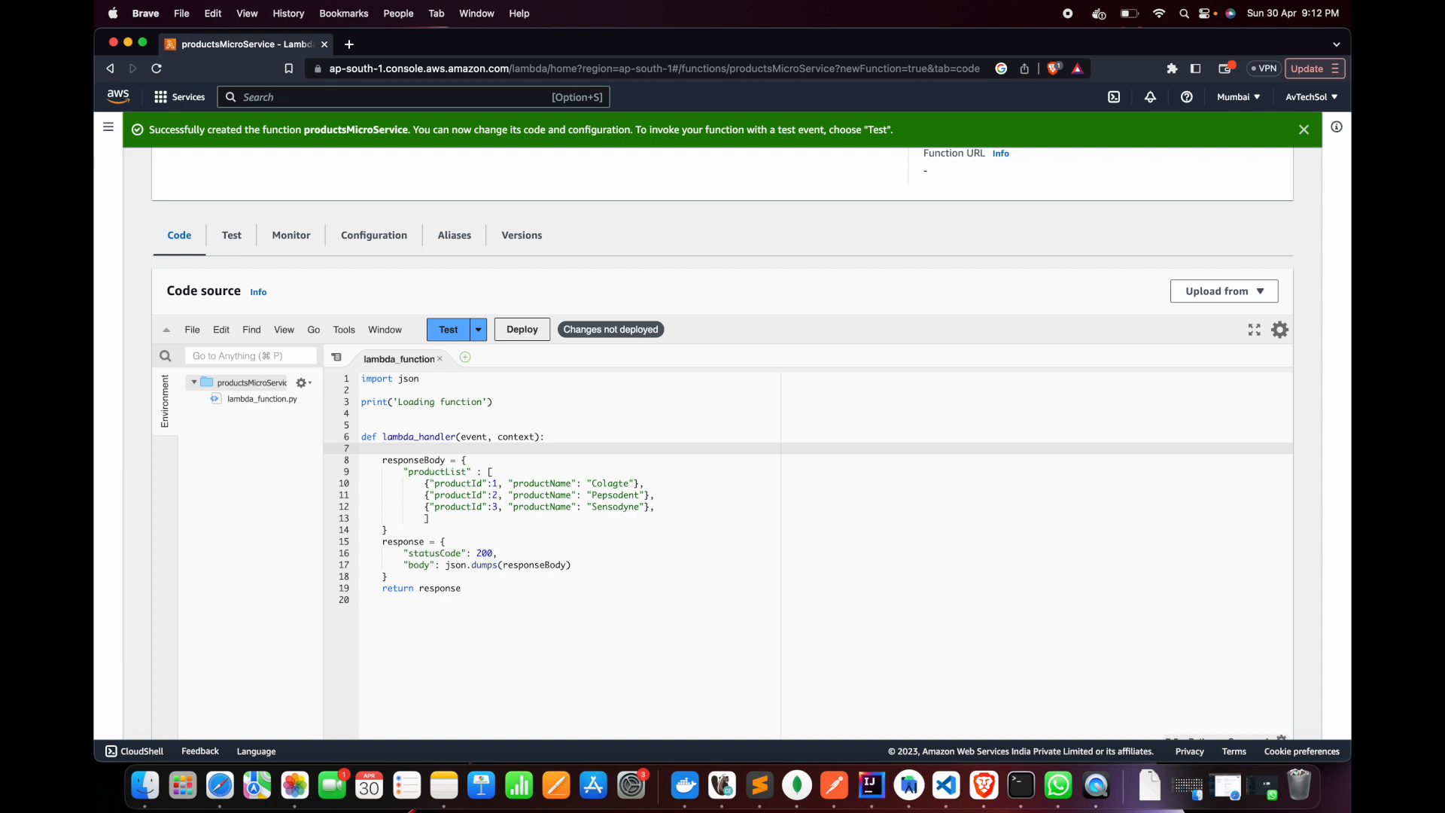
{"action": "type", "text": "method ="}
{"action": "left_click", "coordinate": [475, 428]}
{"action": "left_click", "coordinate": [475, 435]}
{"action": "left_click", "coordinate": [454, 449]}
{"action": "type", "text": "event[\"httpMethod"}
{"action": "key", "text": "Right"}
{"action": "key", "text": "Right"}
Add the condition if method == "GET": below the method assignment and indent the responseBody block under it
{"action": "key", "text": "Return"}
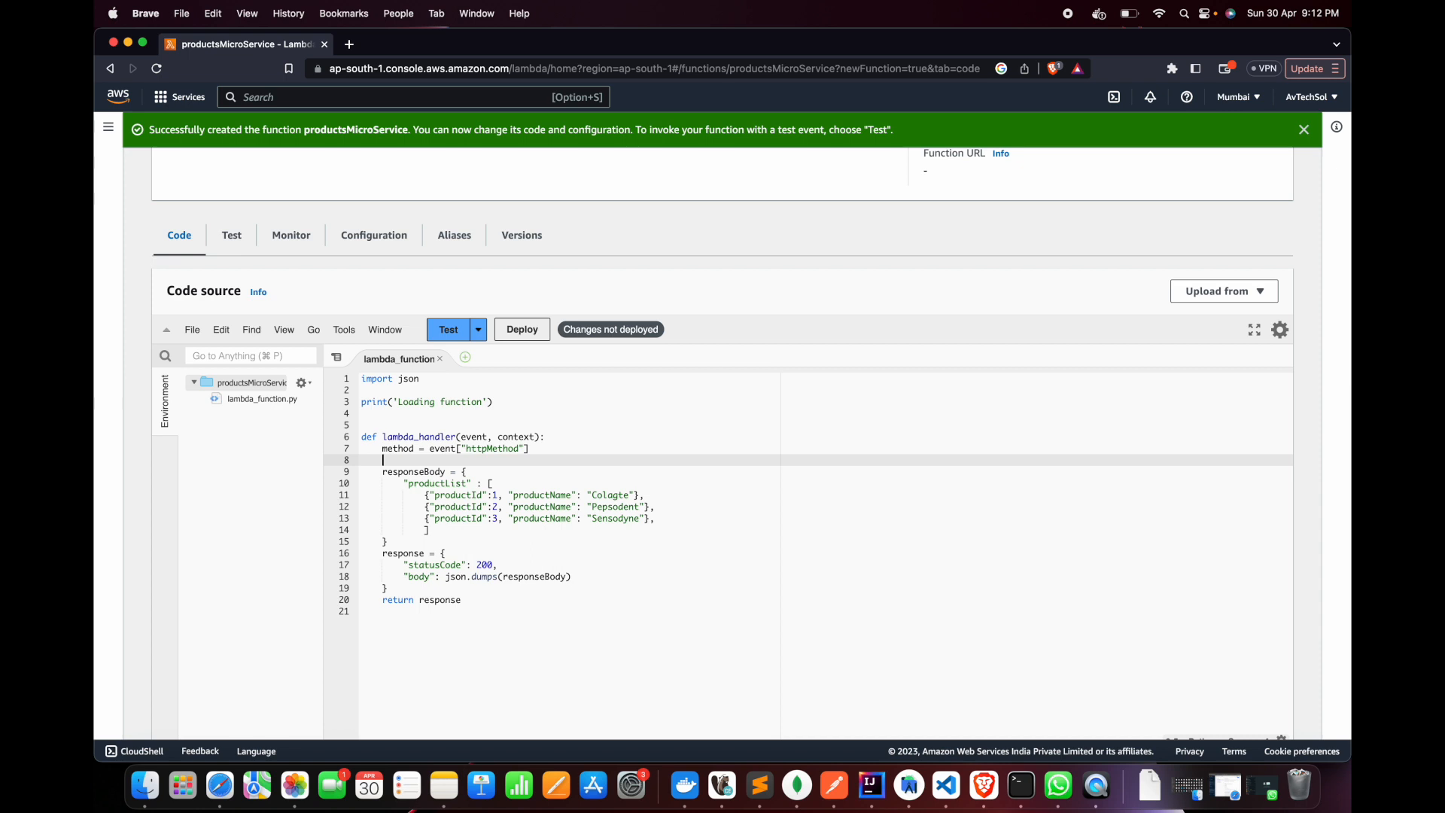
{"action": "type", "text": "if me"}
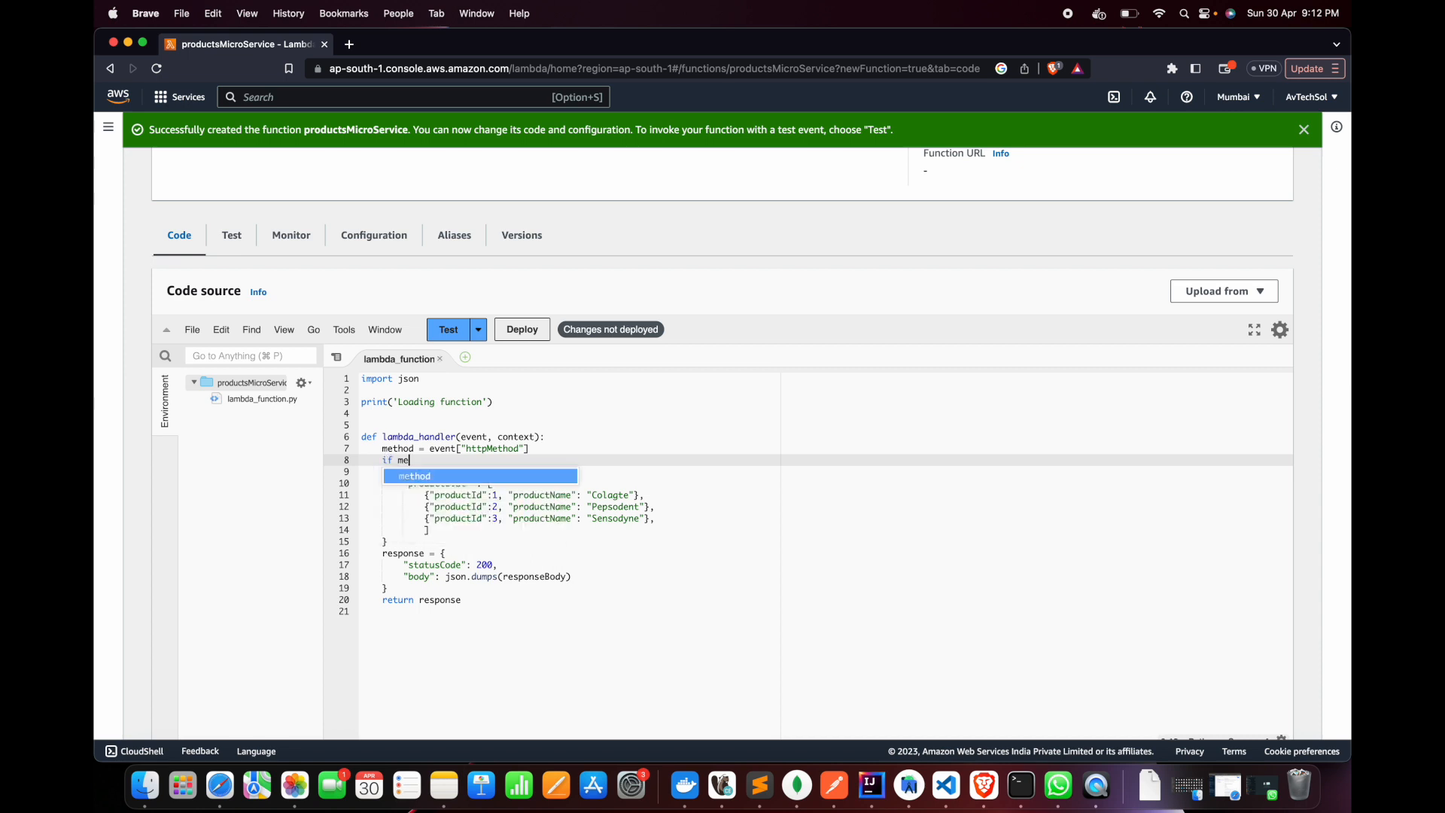
{"action": "type", "text": "thod == \"G"}
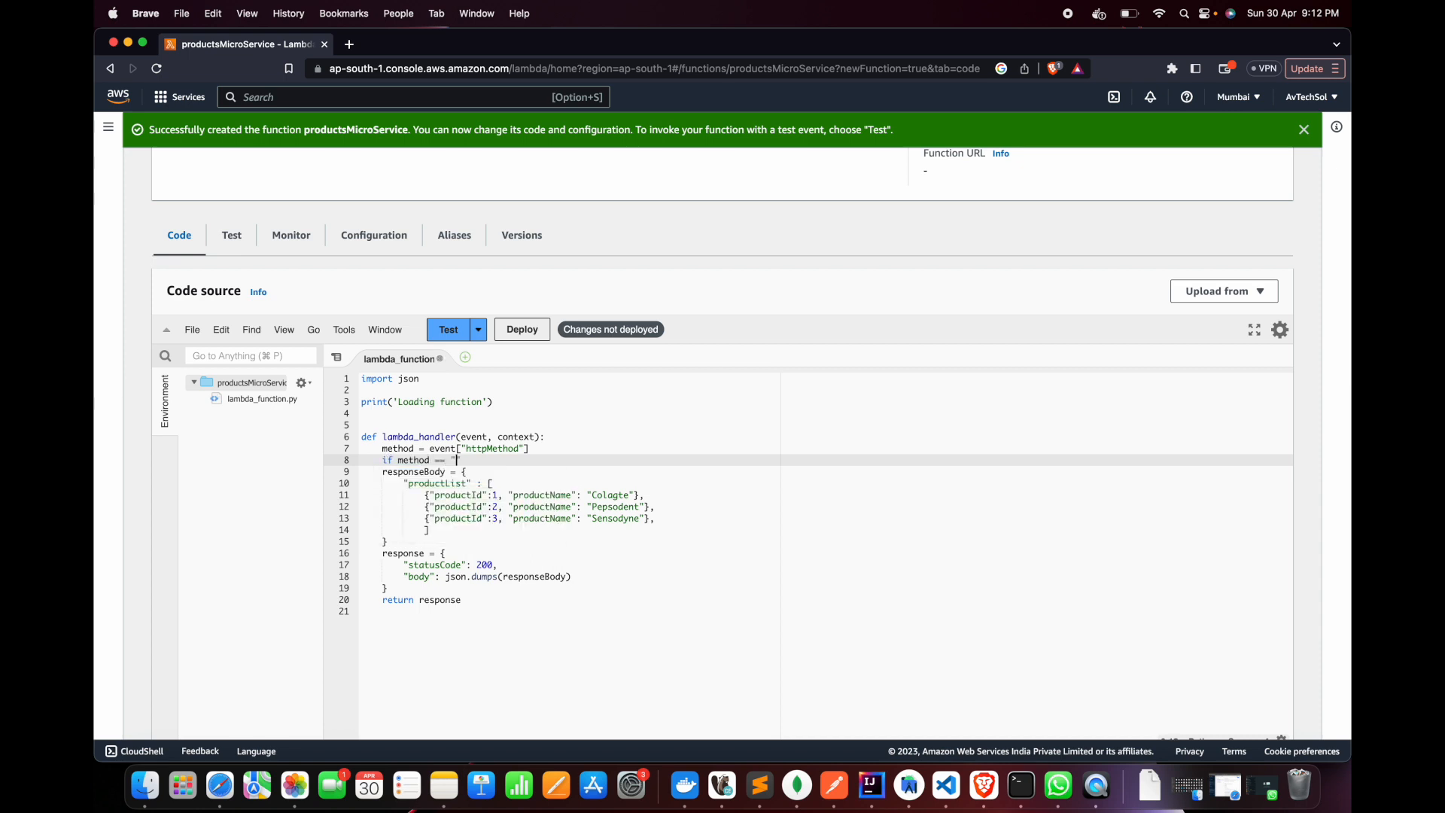
{"action": "type", "text": "ET\":"}
{"action": "left_click_drag", "start_coordinate": [387, 541], "coordinate": [382, 474]}
{"action": "key", "text": "Tab"}
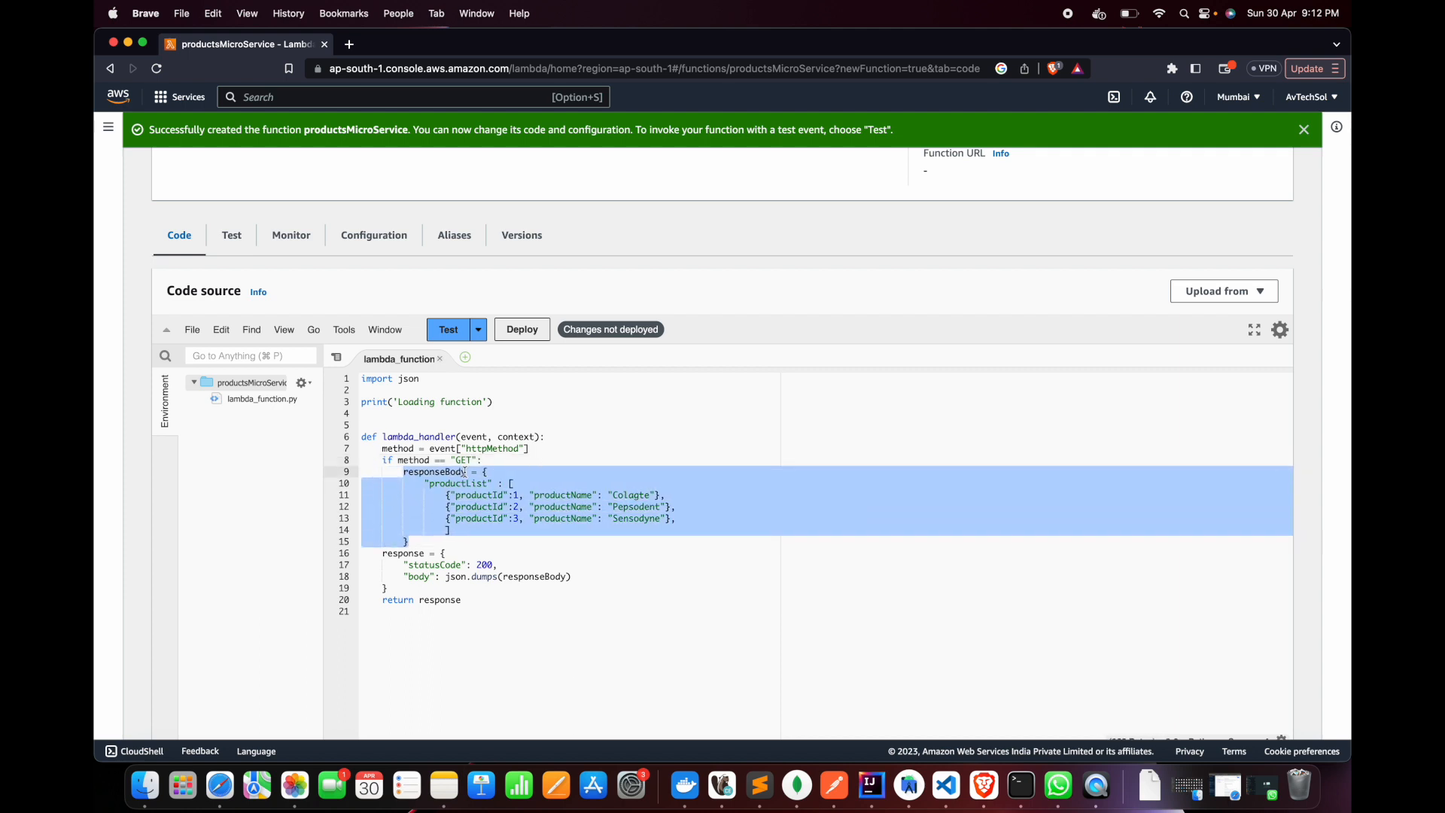
{"action": "left_click", "coordinate": [486, 470]}
Add an elif method == "POST": branch after the GET branch's responseBody block
{"action": "left_click", "coordinate": [420, 543]}
{"action": "key", "text": "Return"}
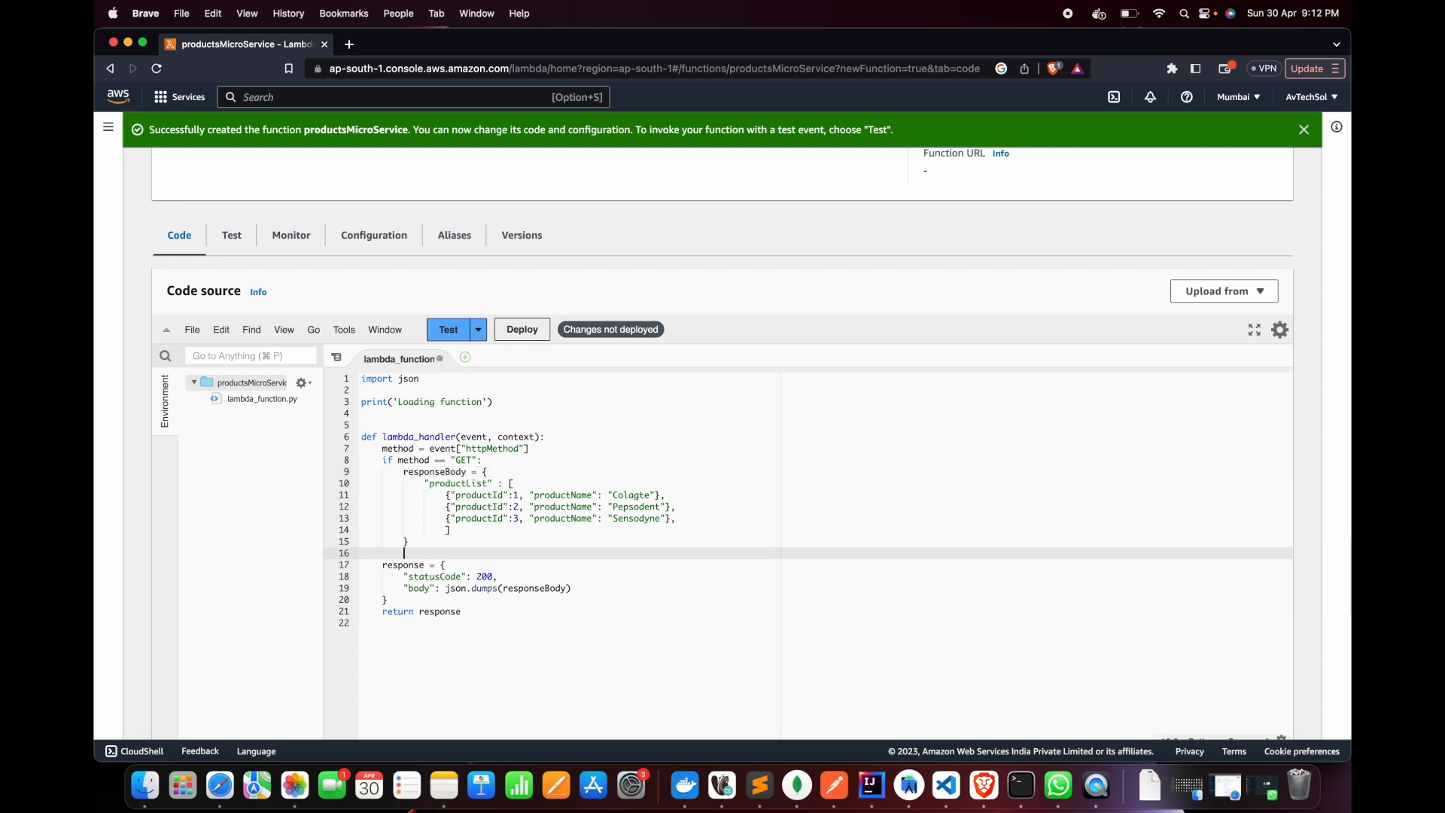
{"action": "type", "text": "e"}
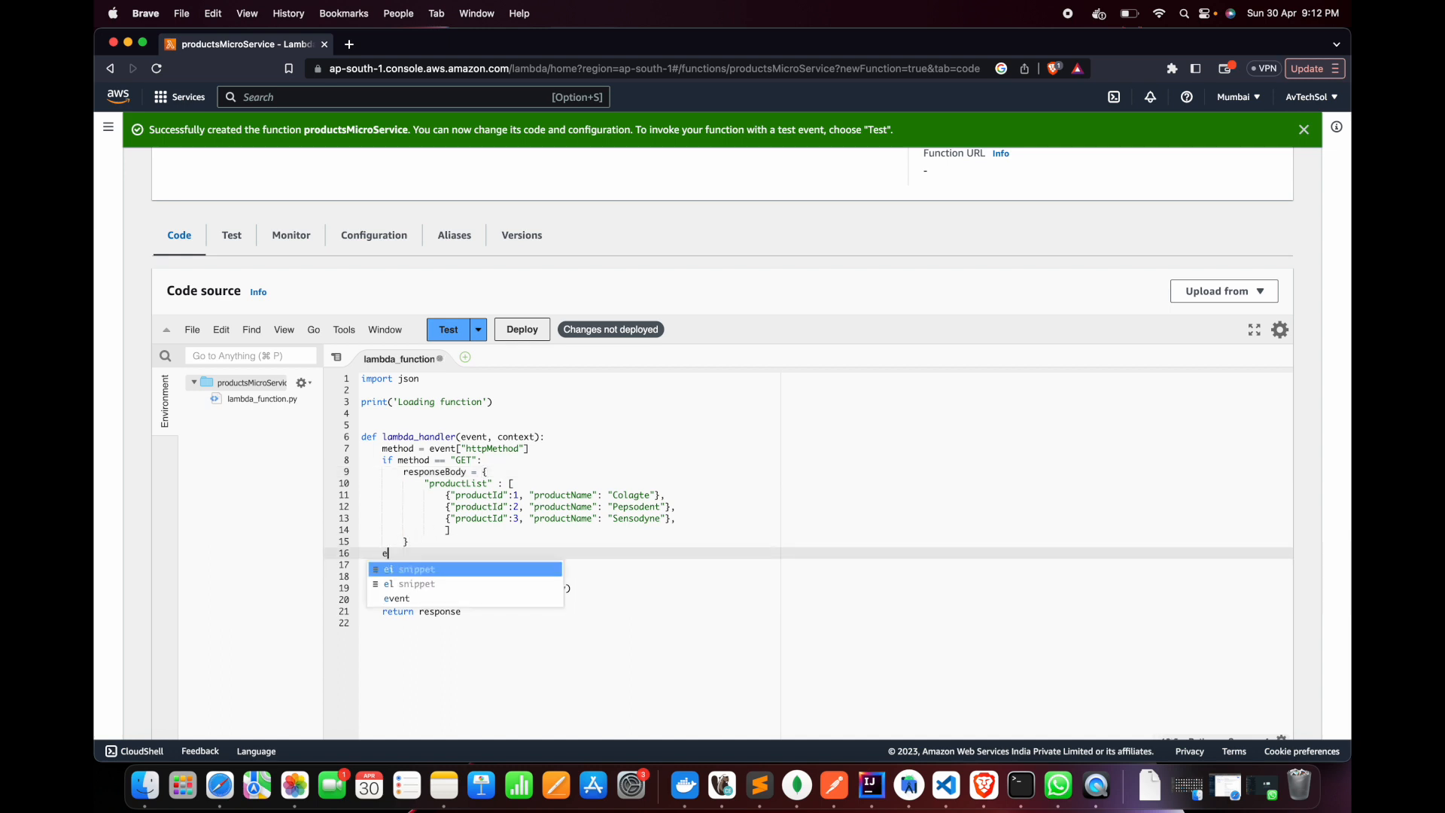
{"action": "type", "text": "lif method"}
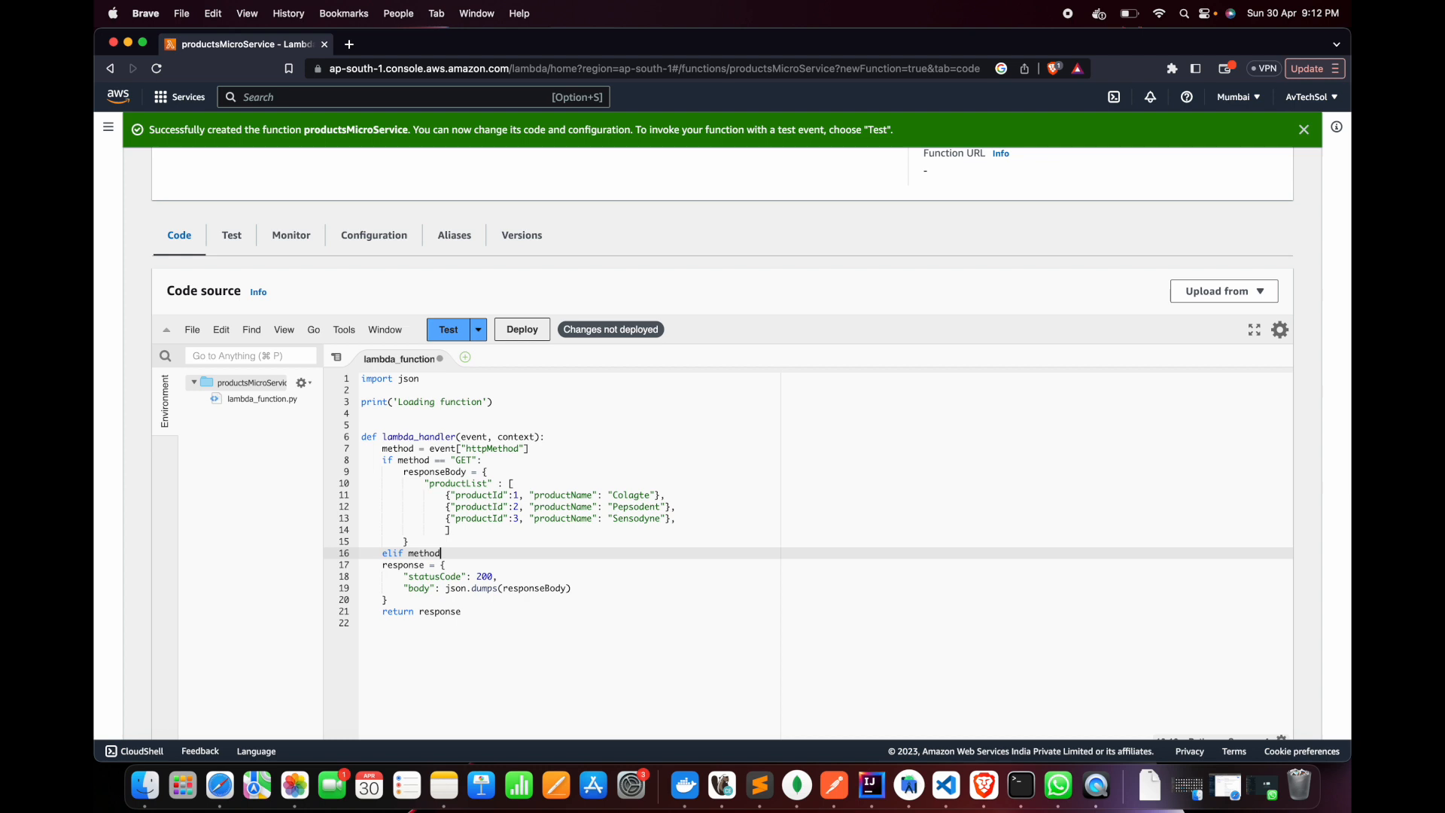
{"action": "type", "text": " == \"POST\":"}
Open a multi-line responseBody dictionary inside the POST branch
{"action": "key", "text": "Return"}
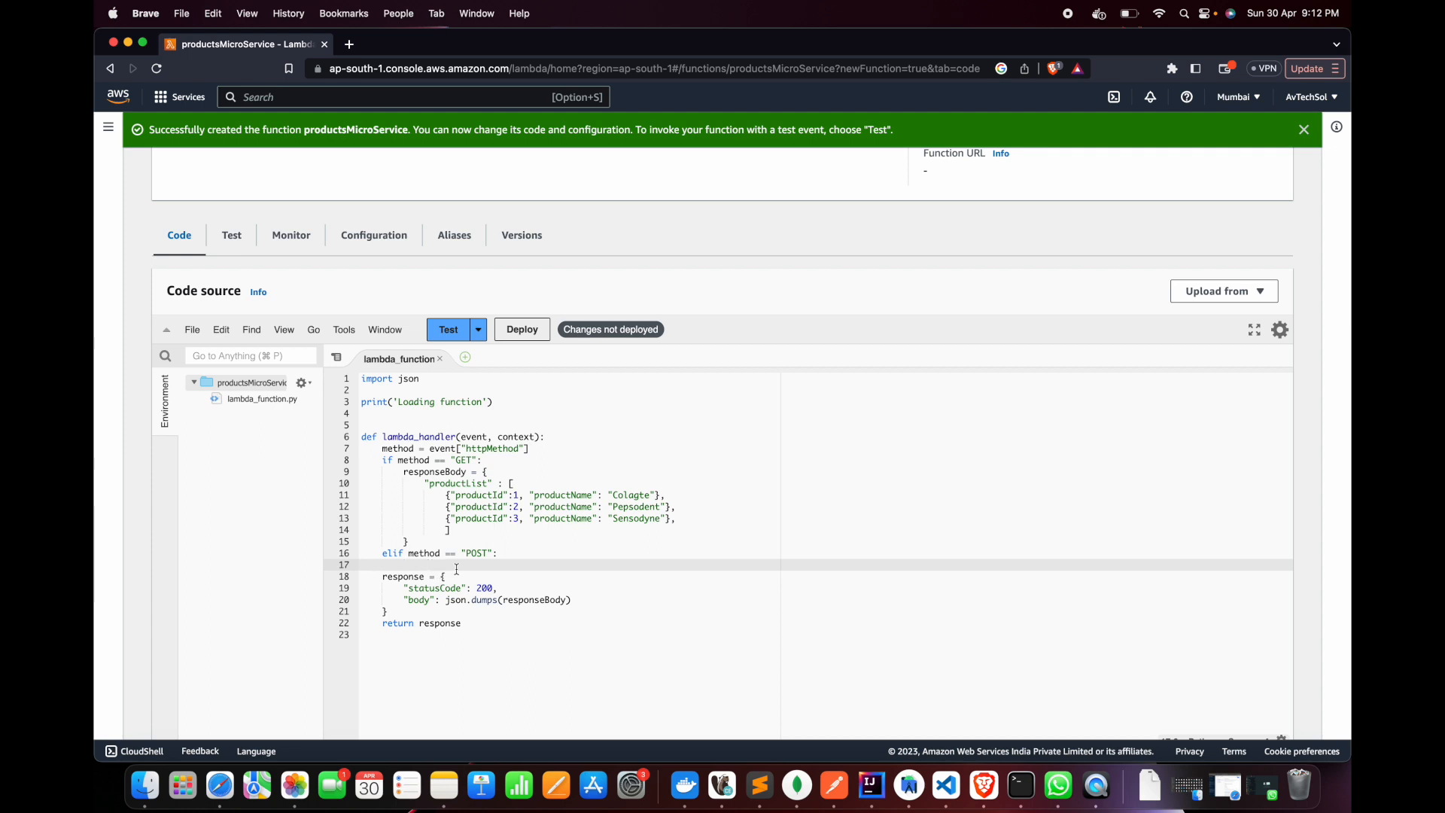
{"action": "type", "text": "responseBody"}
{"action": "type", "text": "= {}"}
{"action": "key", "text": "Return"}
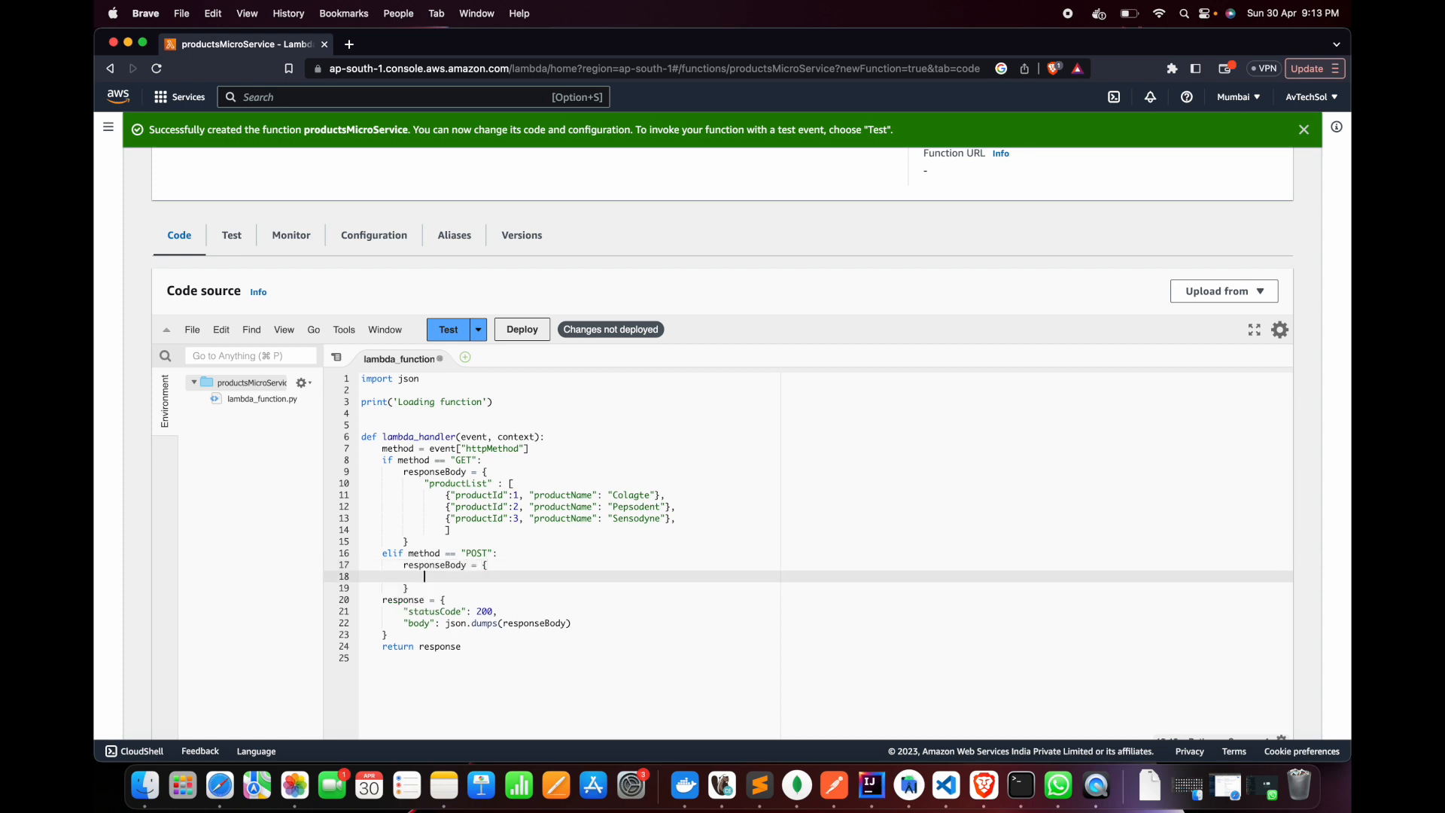
Add "message": "Product added successfully" to the POST responseBody and leave a blank line after its closing brace
{"action": "type", "text": "\"message\": \"Productv"}
{"action": "key", "text": "BackSpace"}
{"action": "type", "text": "added su"}
{"action": "type", "text": "cces"}
{"action": "type", "text": "sfully"}
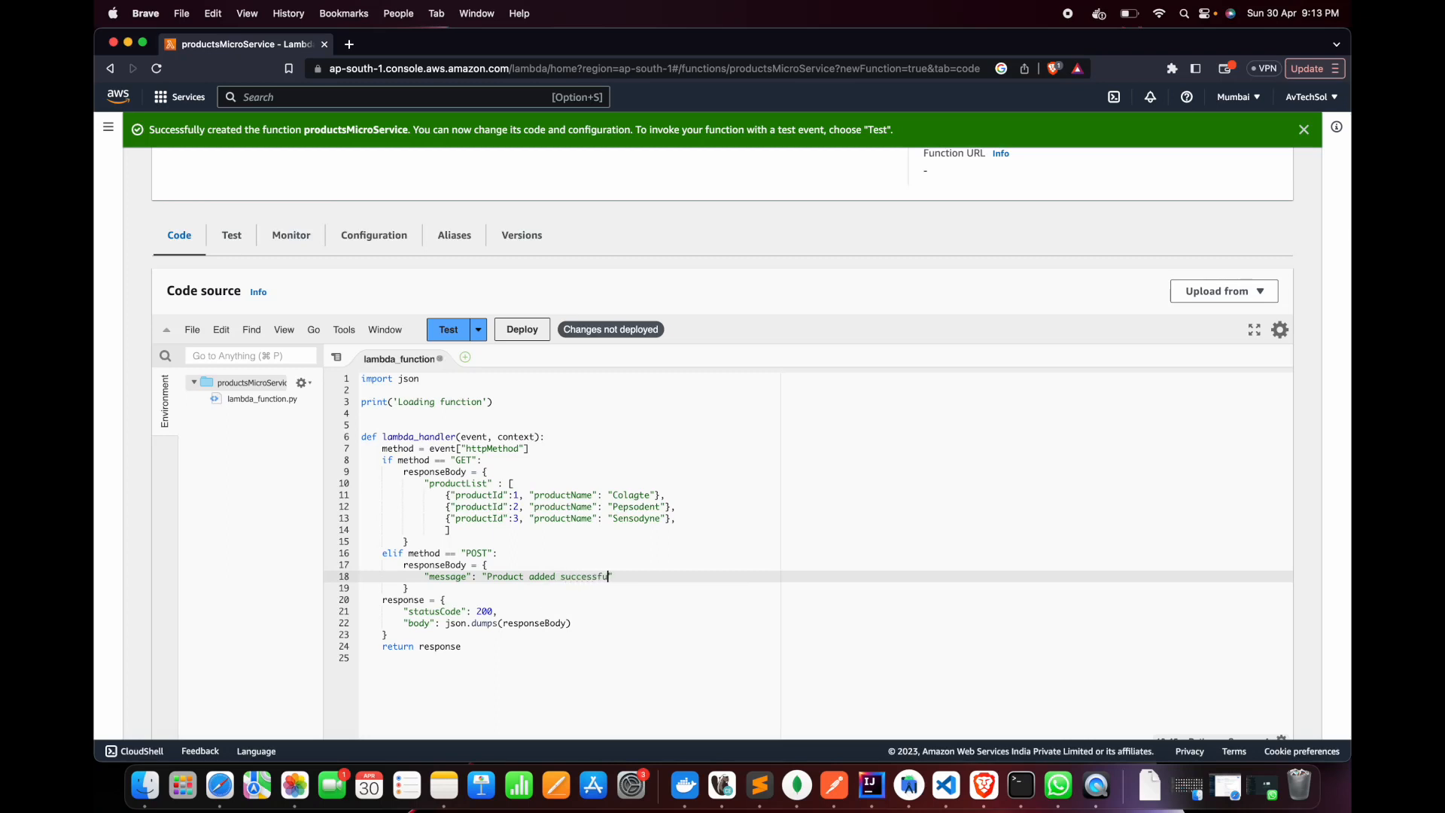
{"action": "key", "text": "Down"}
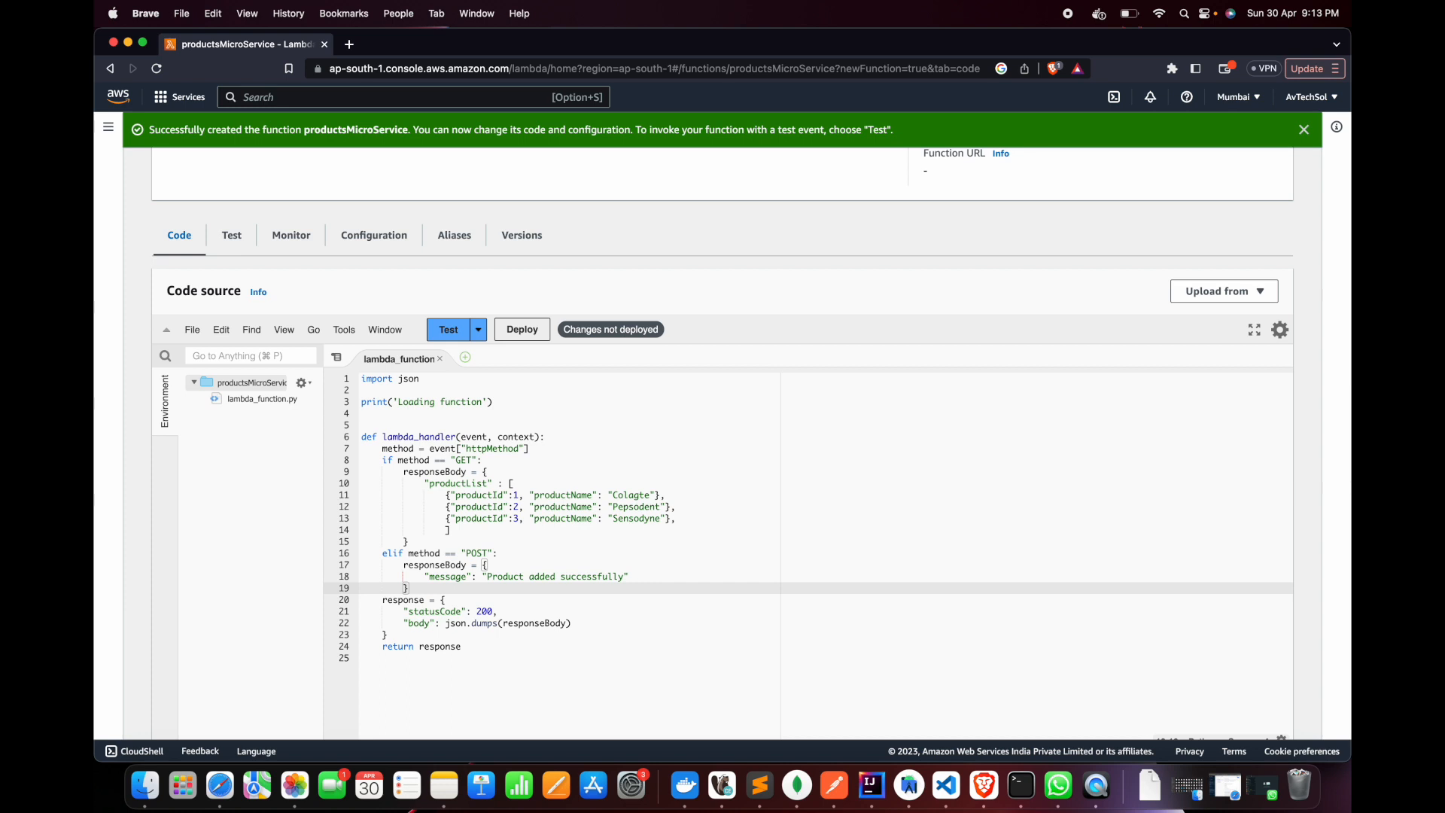
{"action": "key", "text": "Return"}
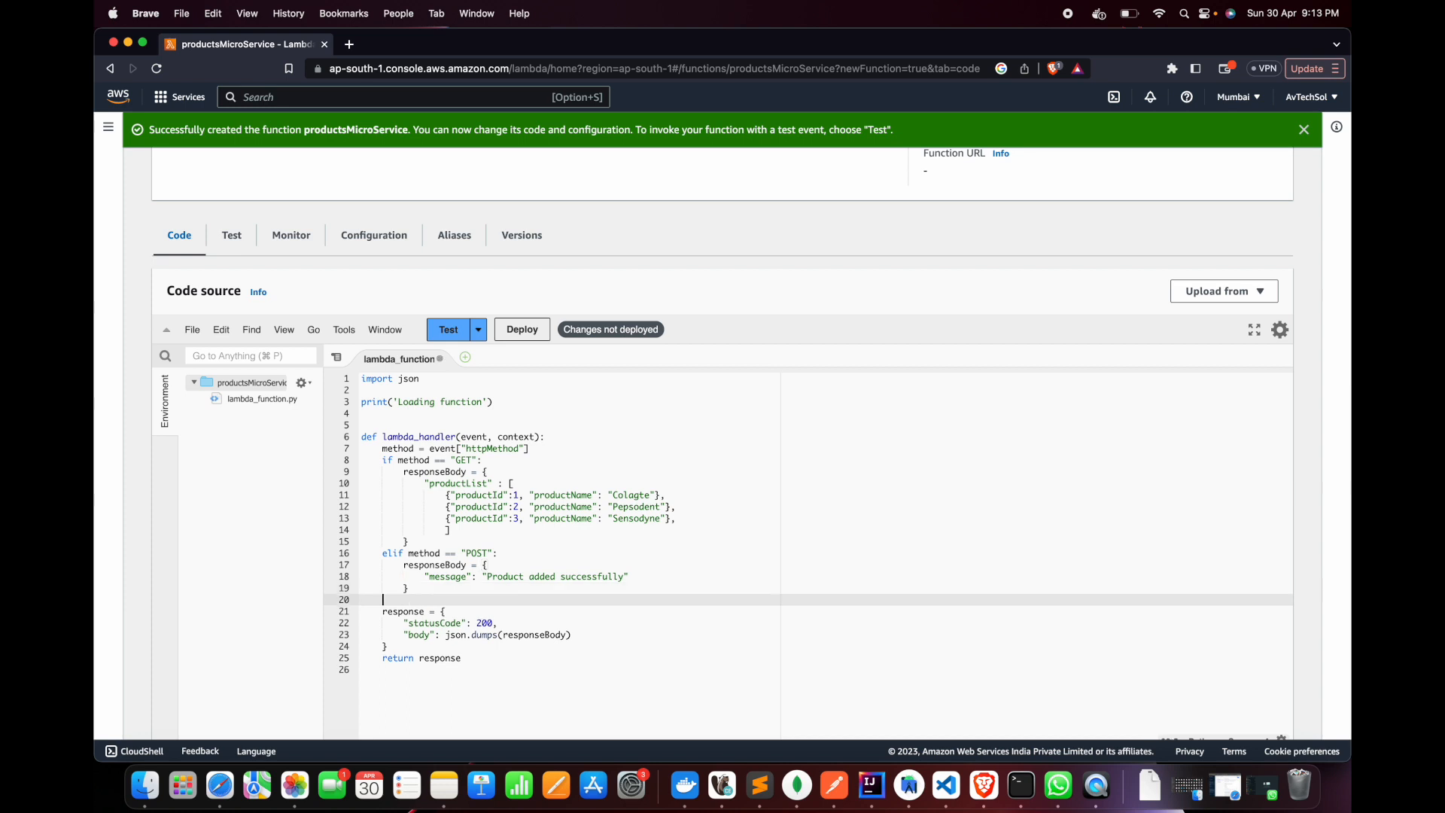
Add a statusCode variable set to 200 on a new line below the method assignment
{"action": "left_click", "coordinate": [557, 450]}
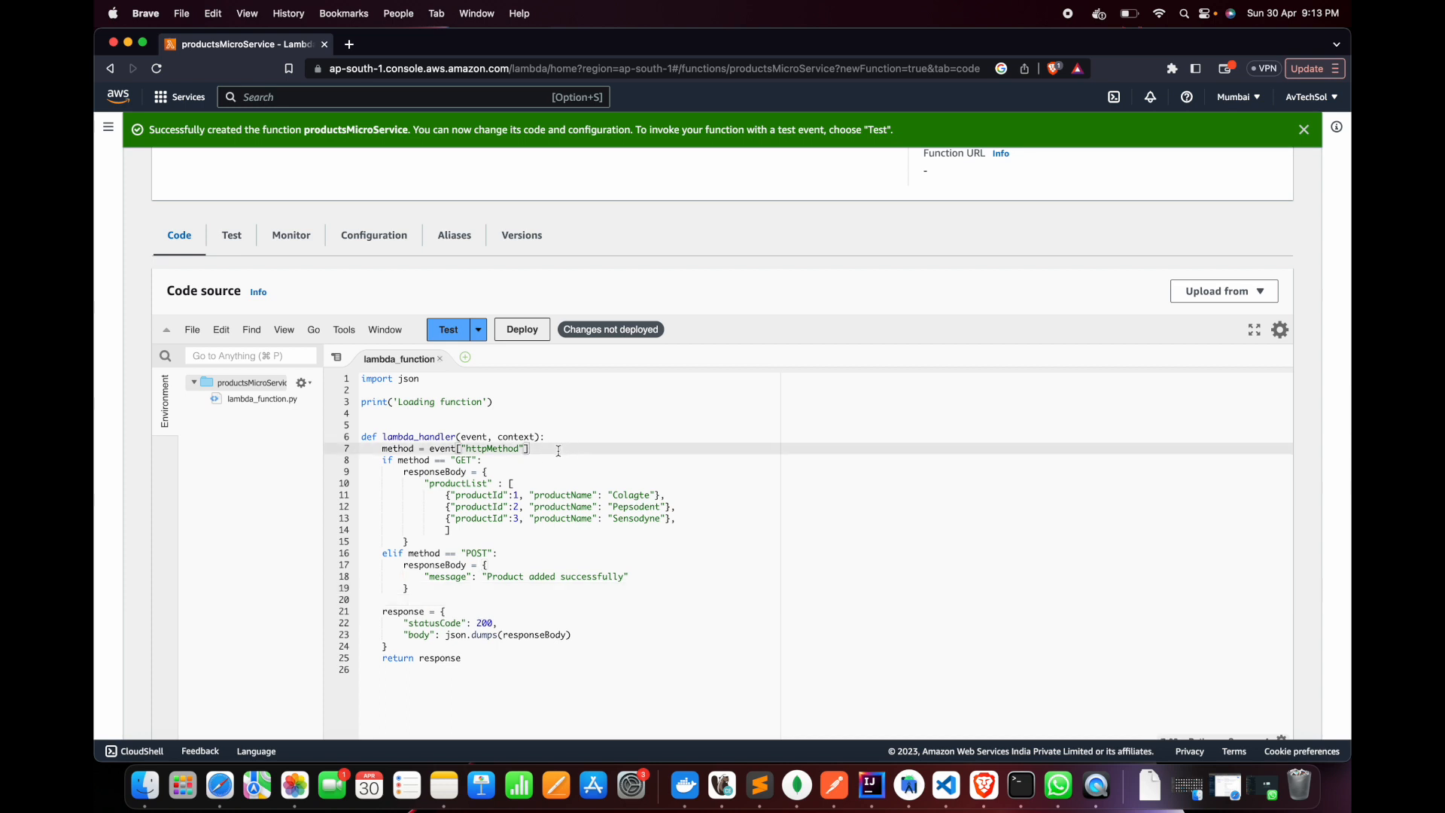
{"action": "key", "text": "Return"}
{"action": "type", "text": "s"}
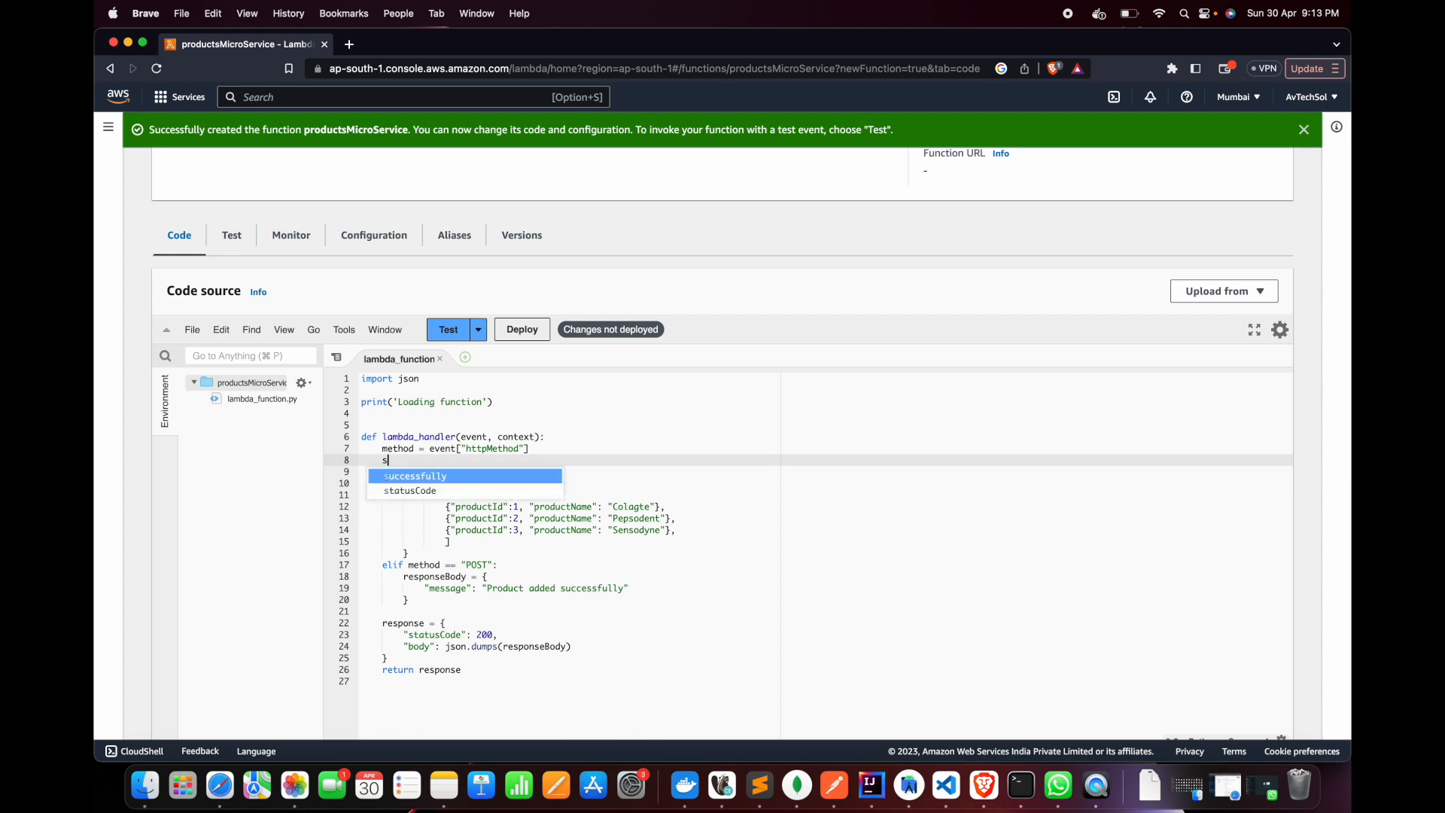
{"action": "type", "text": "tatusCode = 200"}
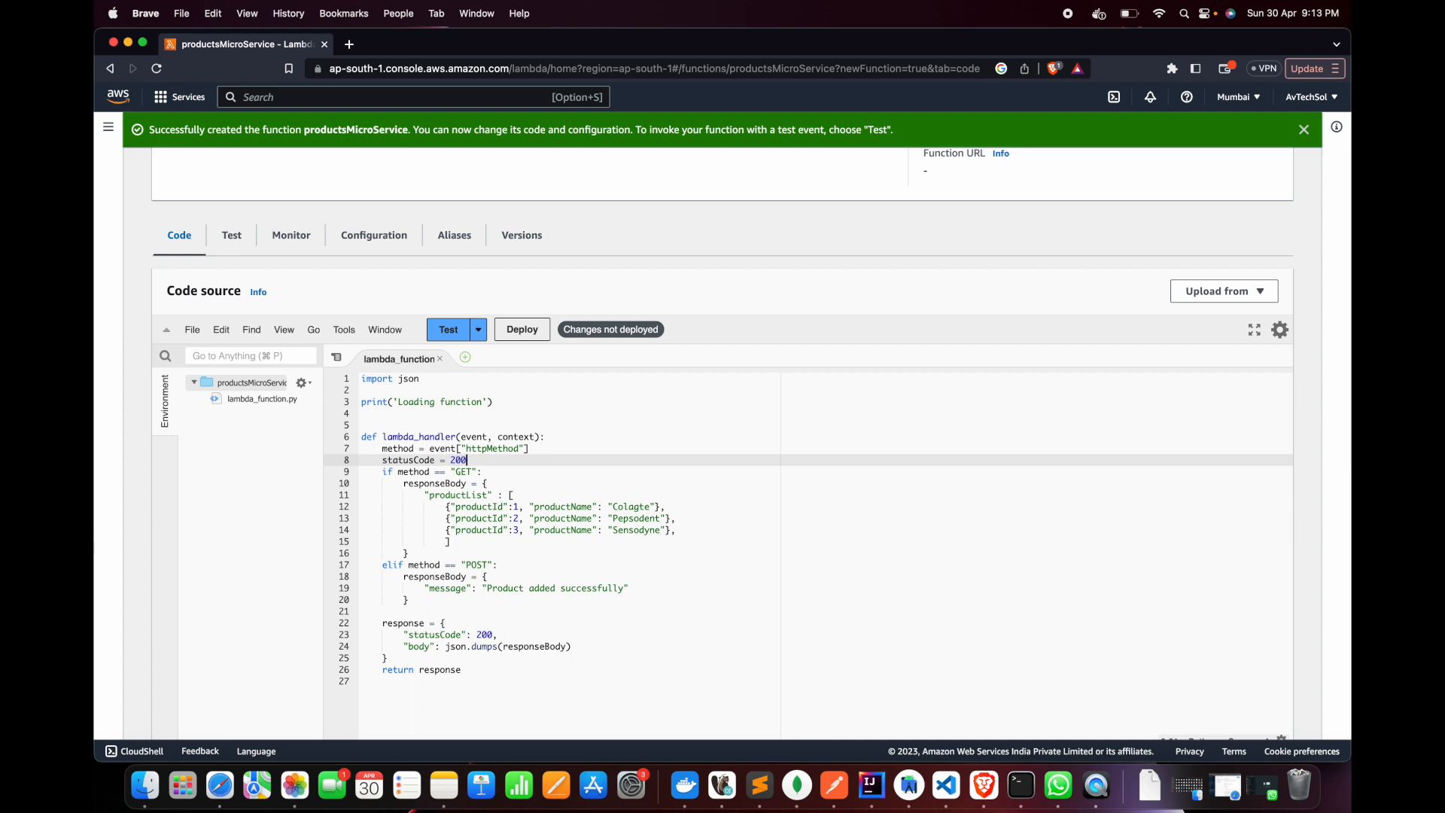
Add statusCode = 201 as the first line inside the POST branch of the handler
{"action": "left_click", "coordinate": [505, 565]}
{"action": "key", "text": "Return"}
{"action": "type", "text": "statusCode = 201"}
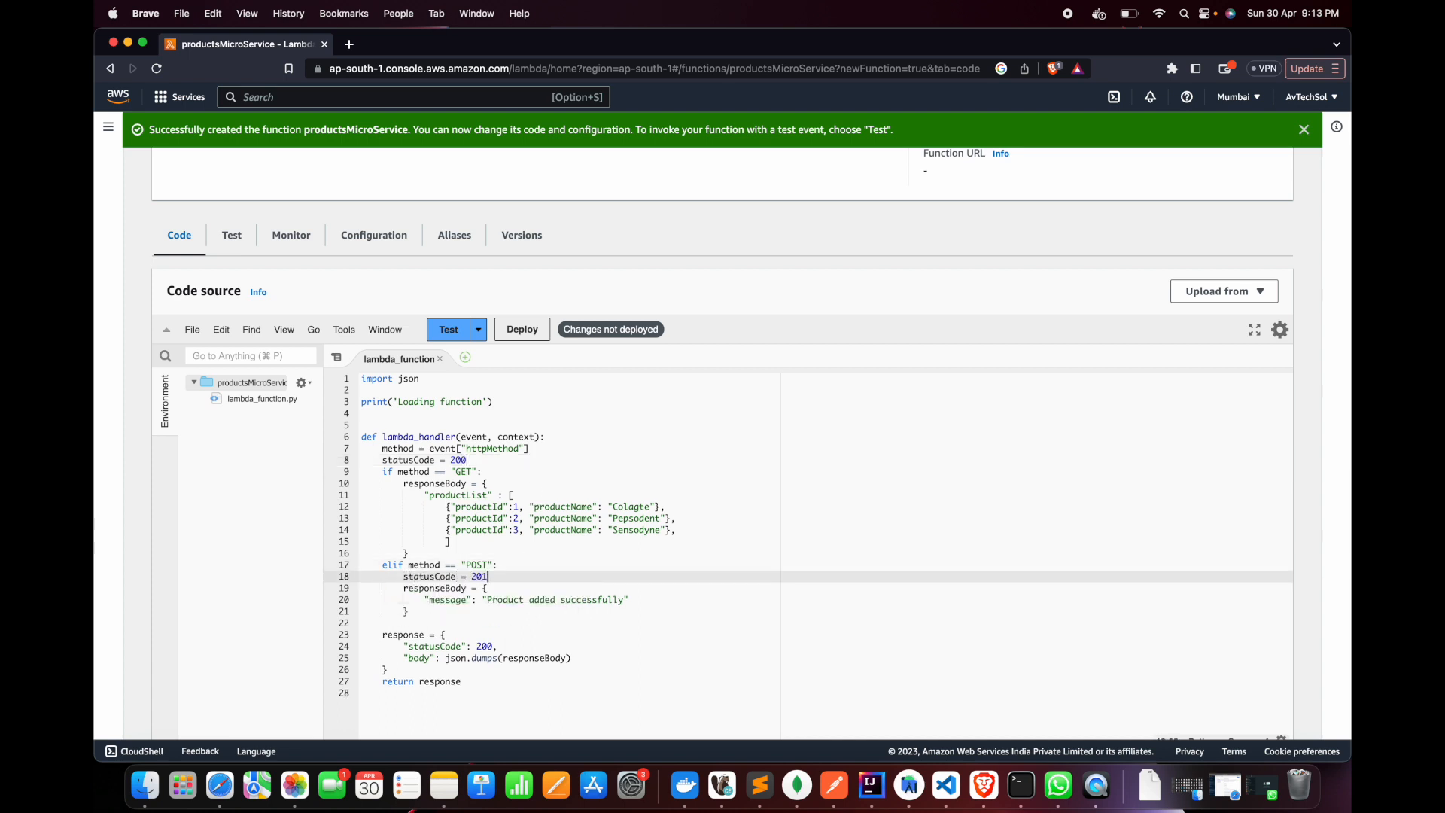
{"action": "double_click", "coordinate": [482, 576]}
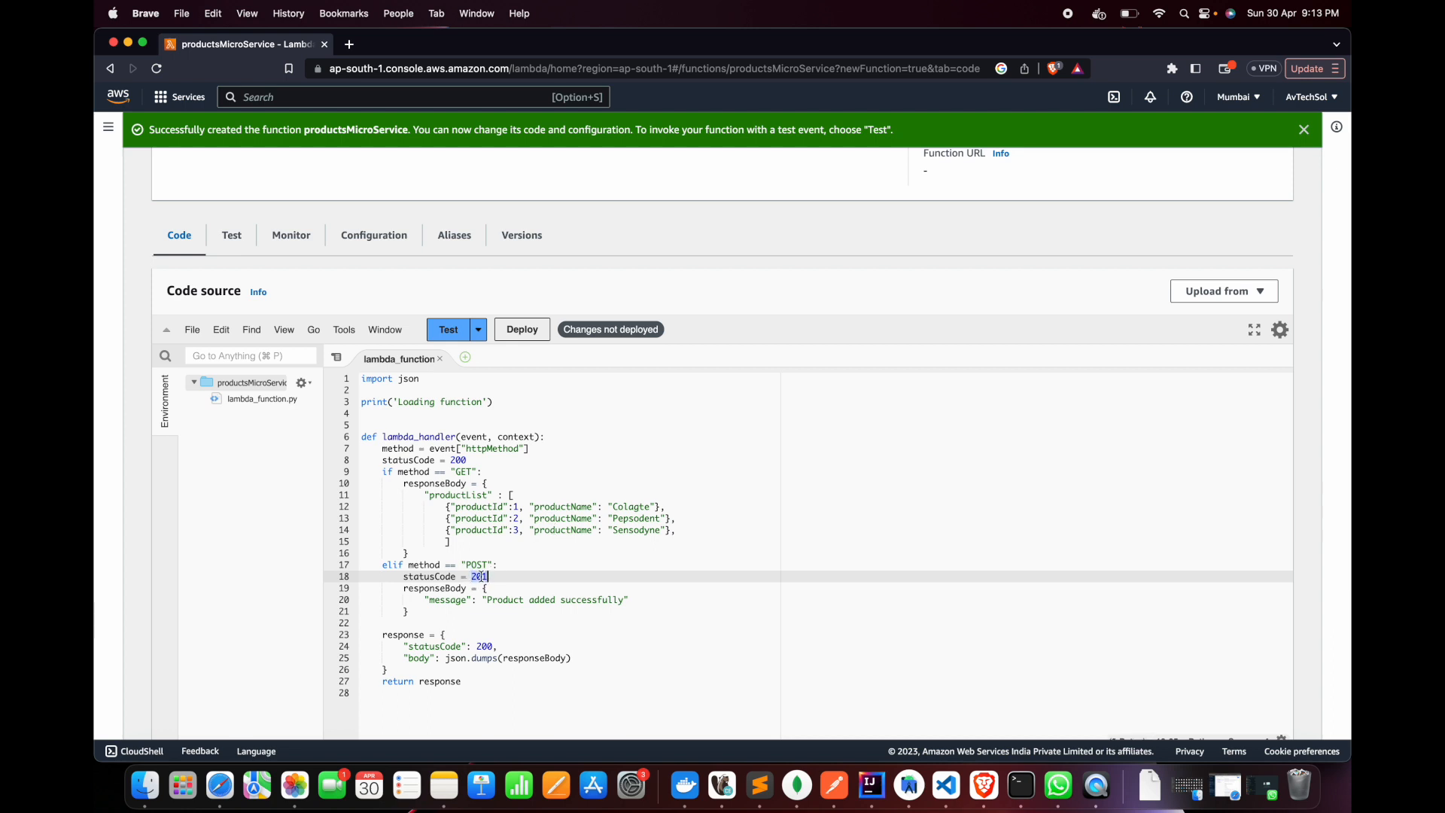
{"action": "double_click", "coordinate": [462, 460]}
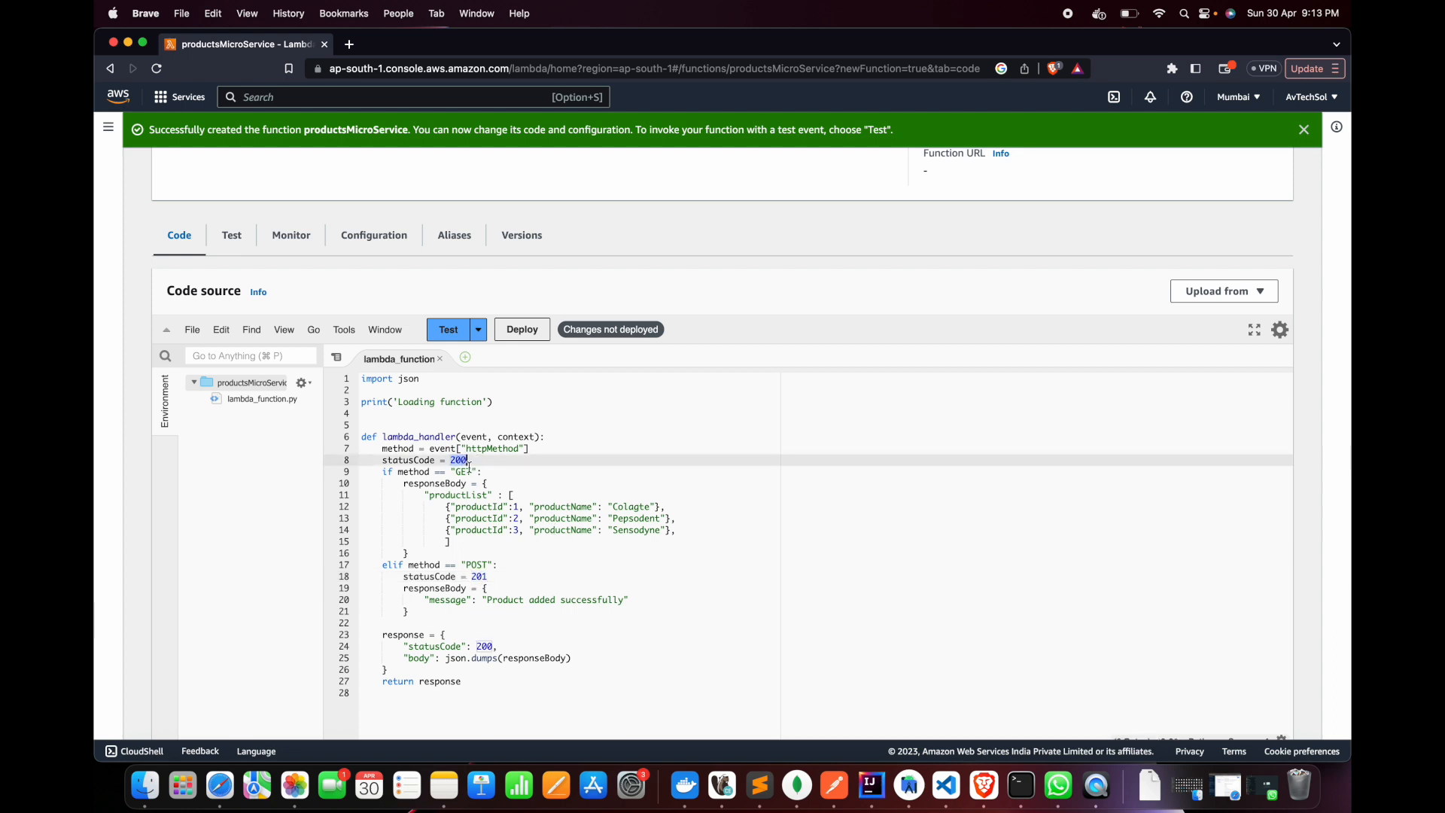
{"action": "left_click", "coordinate": [488, 578]}
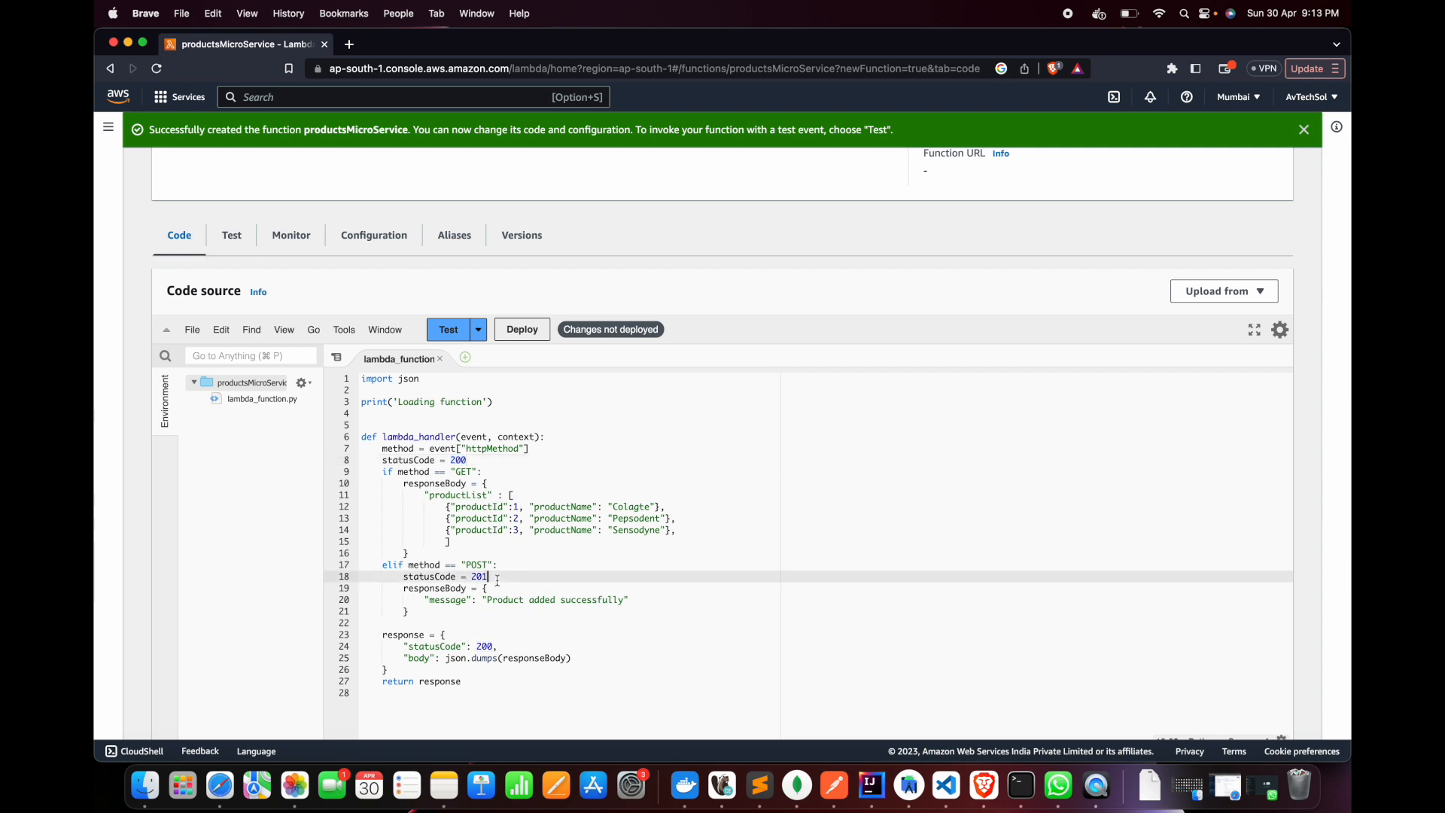
Replace the hard-coded "statusCode" value in the response dictionary with the statusCode variable
{"action": "left_click", "coordinate": [411, 614]}
{"action": "double_click", "coordinate": [479, 647]}
{"action": "type", "text": "statusCode"}
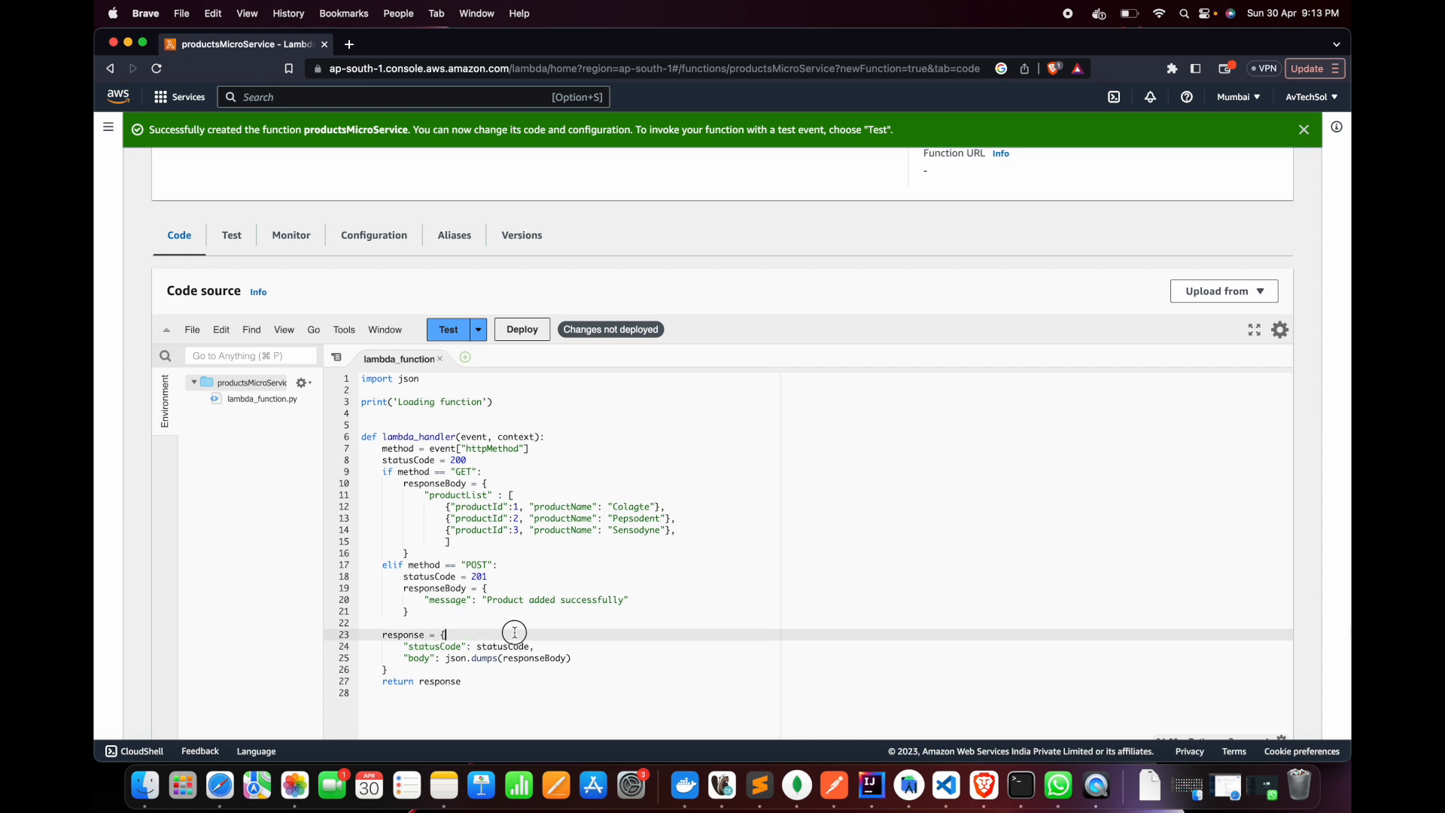
{"action": "left_click_drag", "start_coordinate": [379, 449], "coordinate": [535, 650]}
{"action": "left_click", "coordinate": [537, 583]}
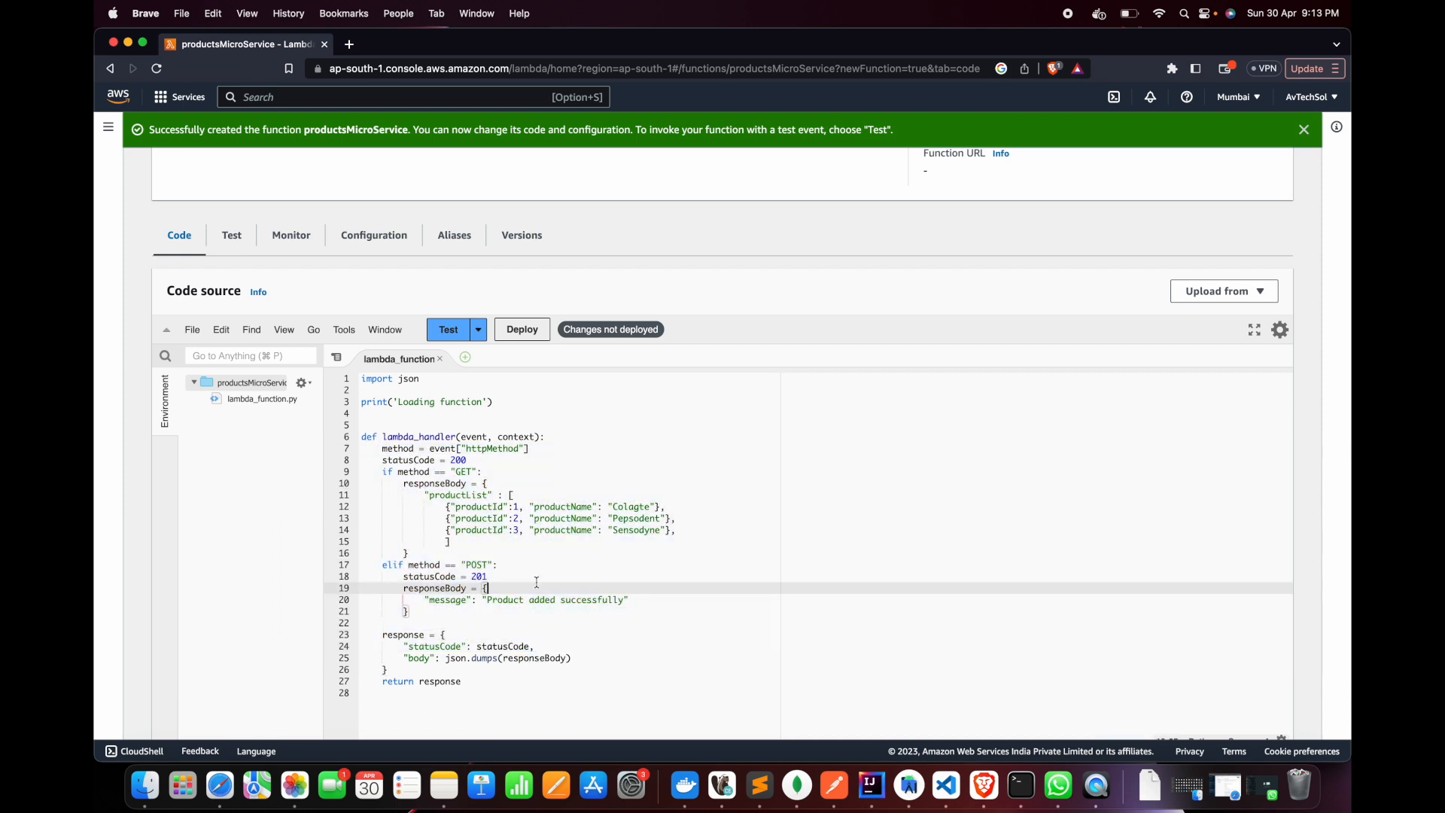
{"action": "left_click", "coordinate": [523, 568]}
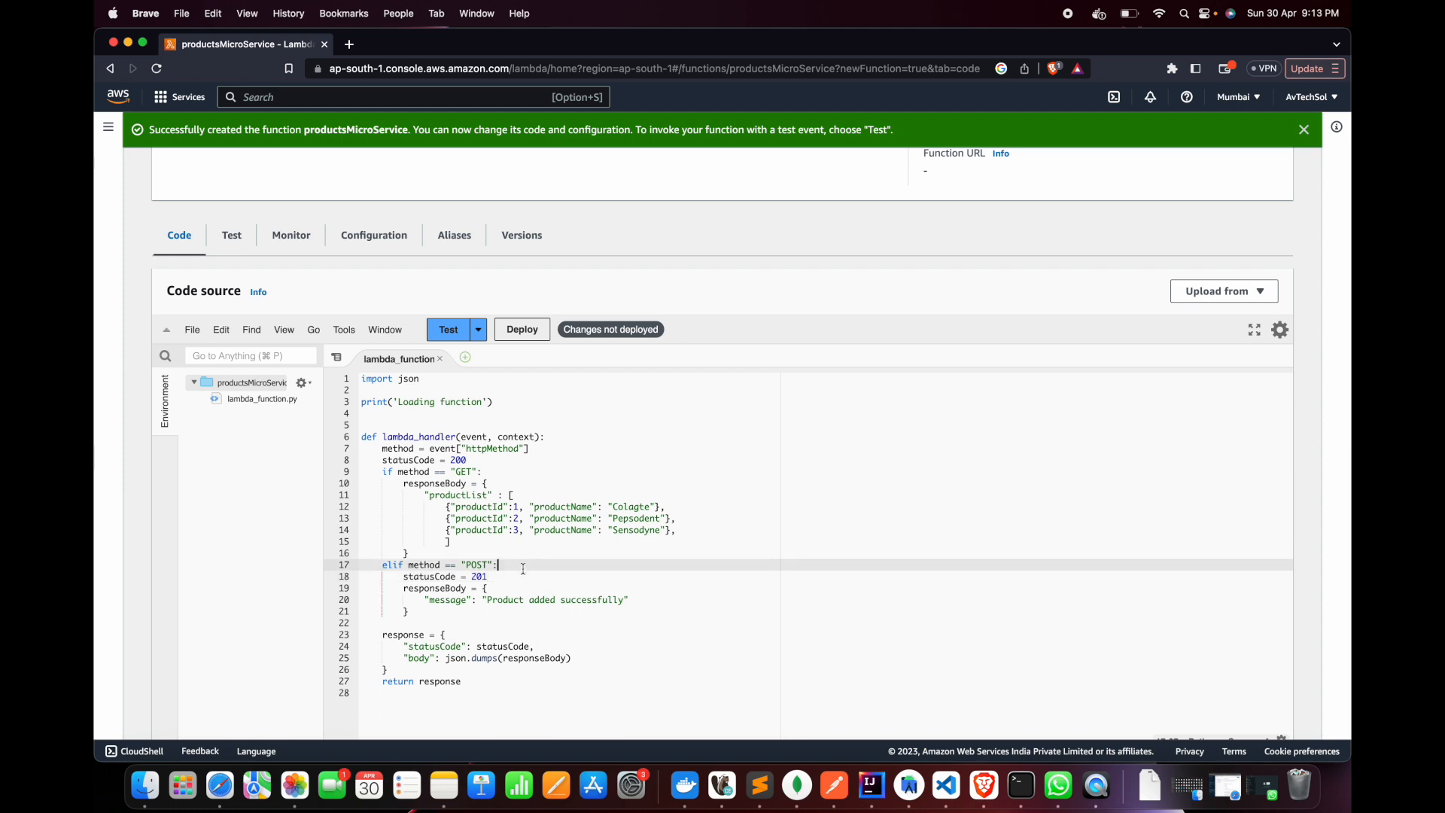
{"action": "left_click_drag", "start_coordinate": [407, 612], "coordinate": [410, 565]}
{"action": "left_click", "coordinate": [476, 589]}
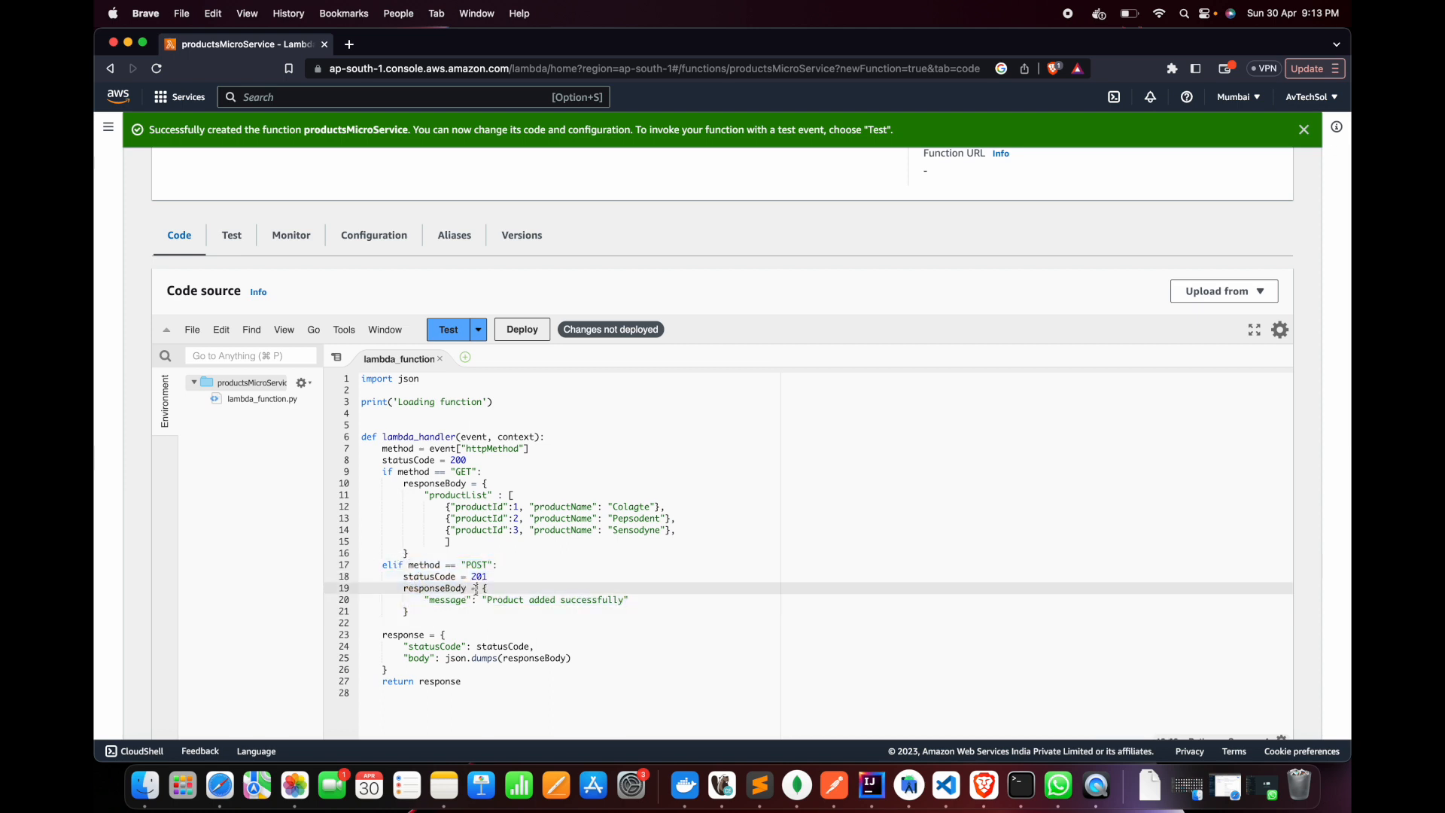
{"action": "left_click_drag", "start_coordinate": [407, 566], "coordinate": [523, 610]}
Insert a print(json.dumps()) call on a new line at the start of the POST branch, above statusCode = 201
{"action": "left_click", "coordinate": [514, 567]}
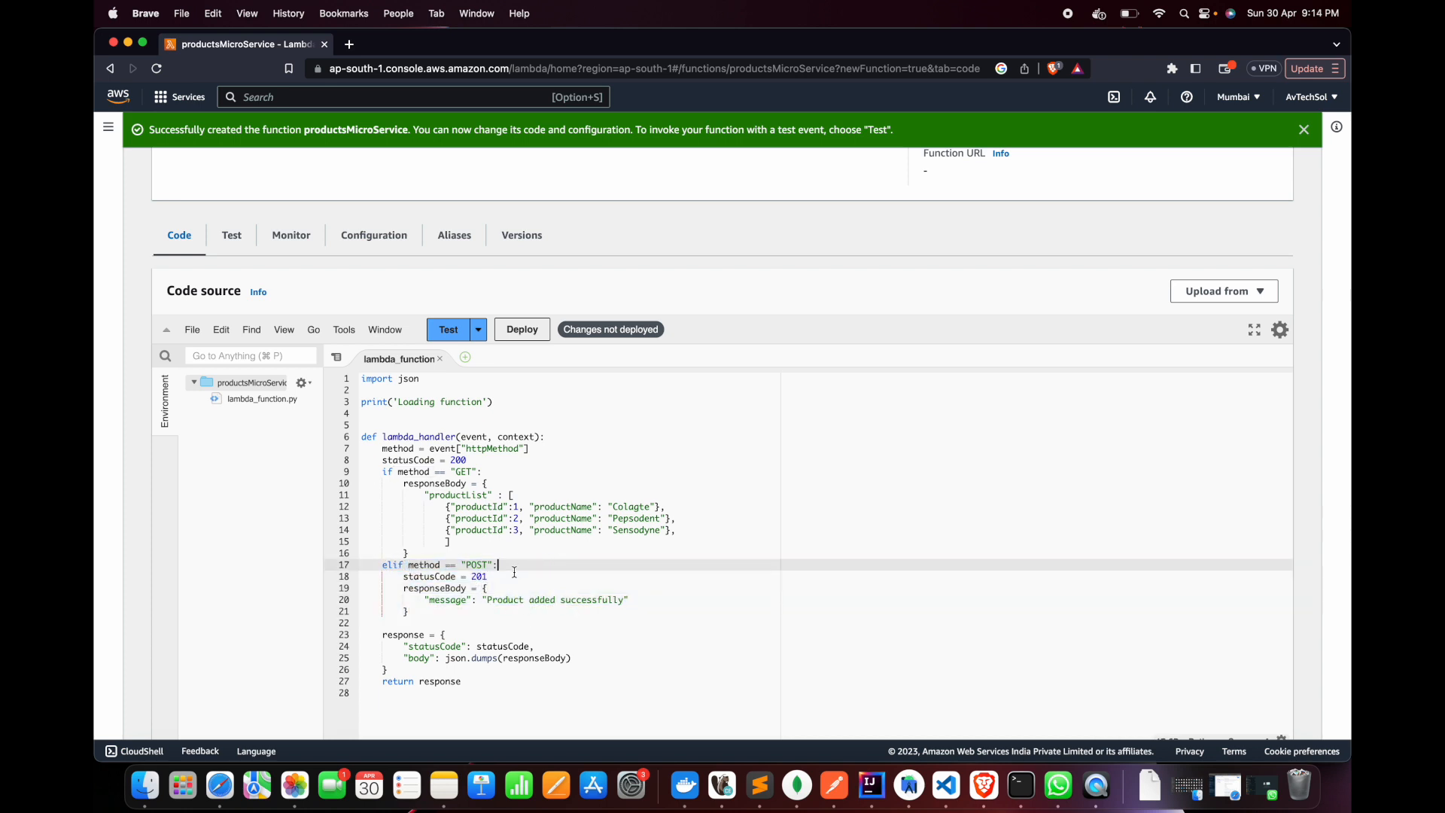
{"action": "key", "text": "Return"}
{"action": "type", "text": "prin"}
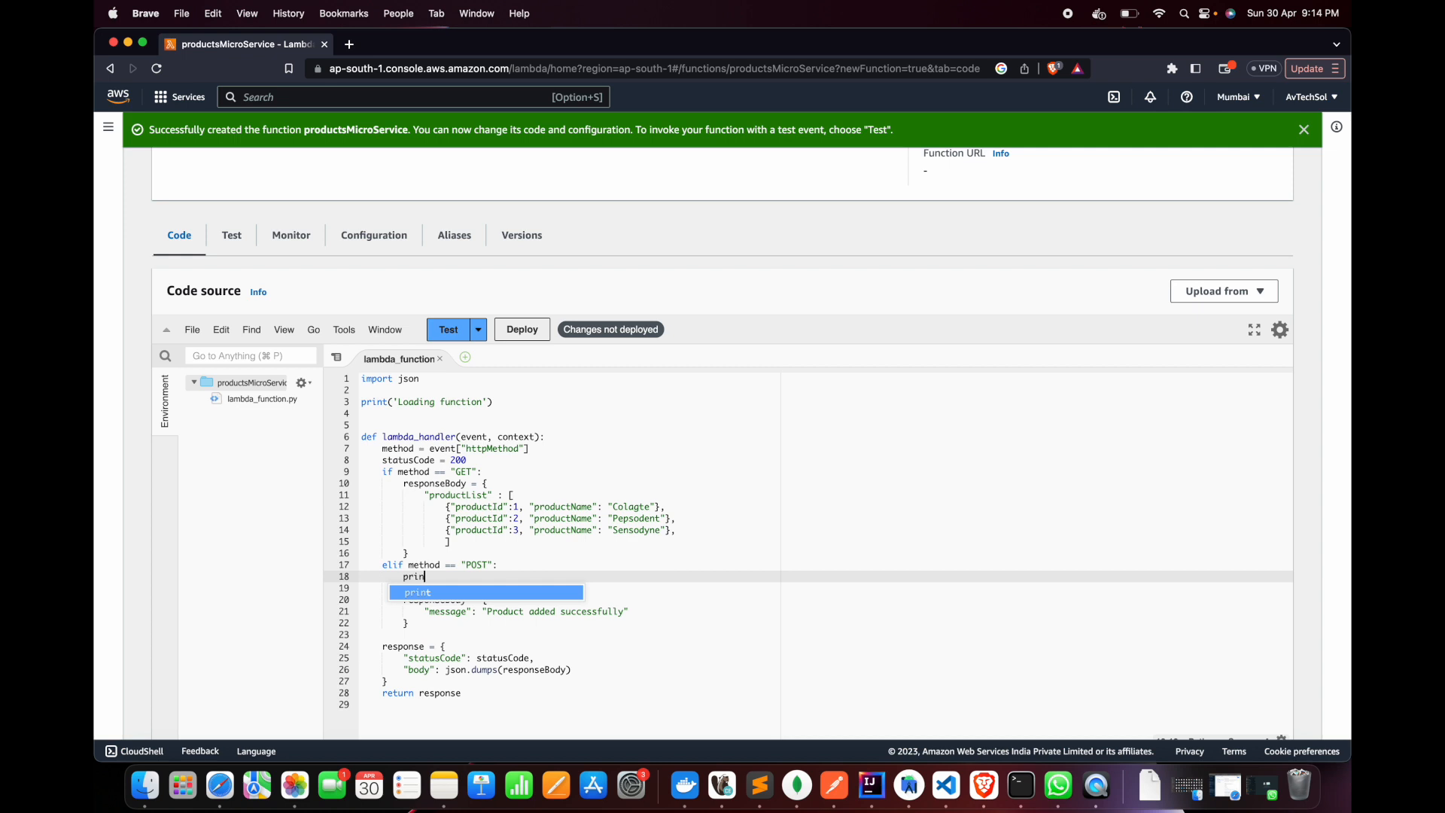
{"action": "type", "text": "t("}
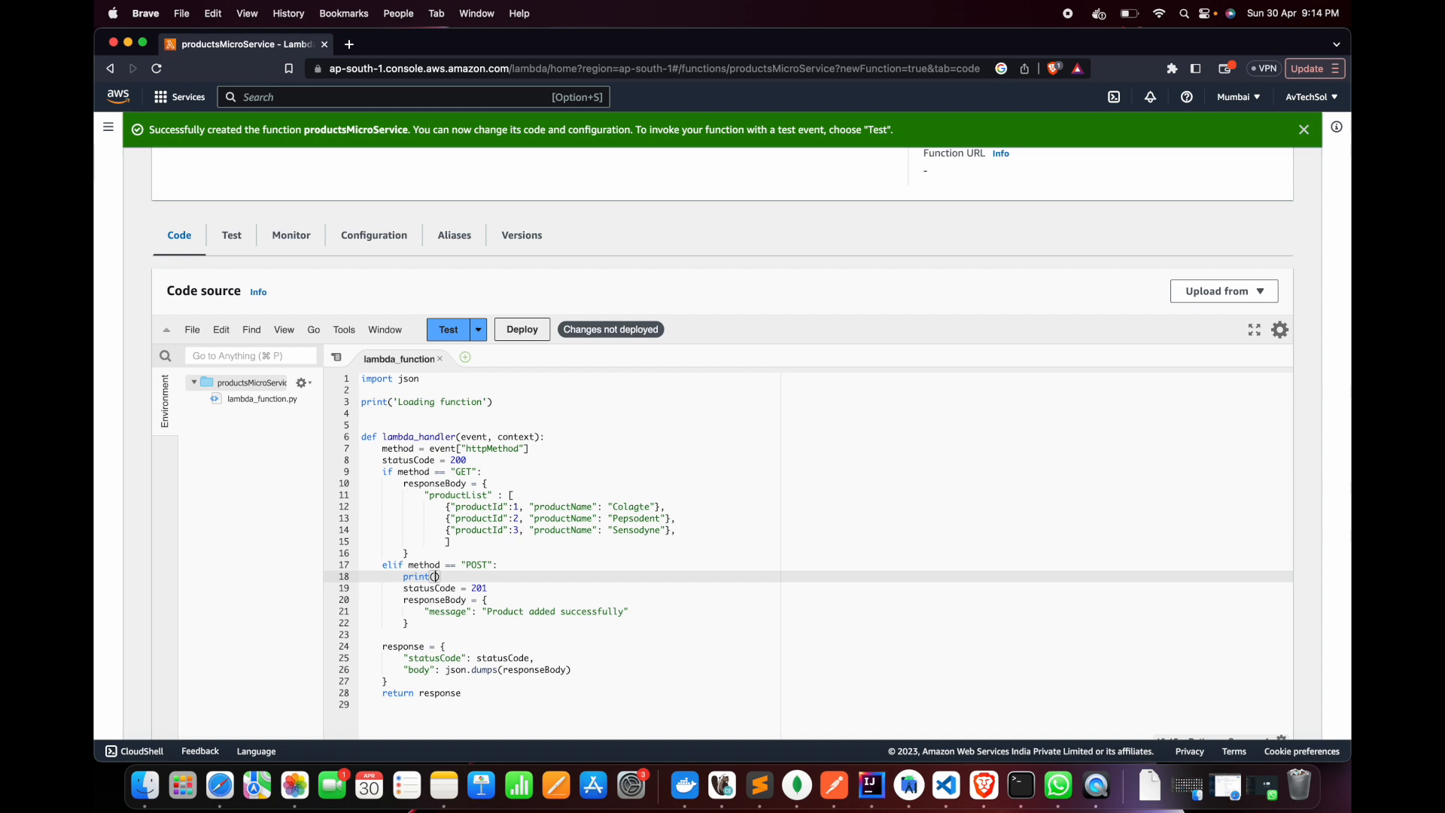
{"action": "type", "text": "json"}
{"action": "key", "text": "BackSpace"}
{"action": "key", "text": "BackSpace"}
{"action": "left_click_drag", "start_coordinate": [403, 576], "coordinate": [495, 576]}
{"action": "left_click", "coordinate": [495, 576]}
{"action": "scroll", "coordinate": [490, 519], "scroll_direction": "down", "scroll_amount": 5}
{"action": "scroll", "coordinate": [490, 519], "scroll_direction": "up", "scroll_amount": 3}
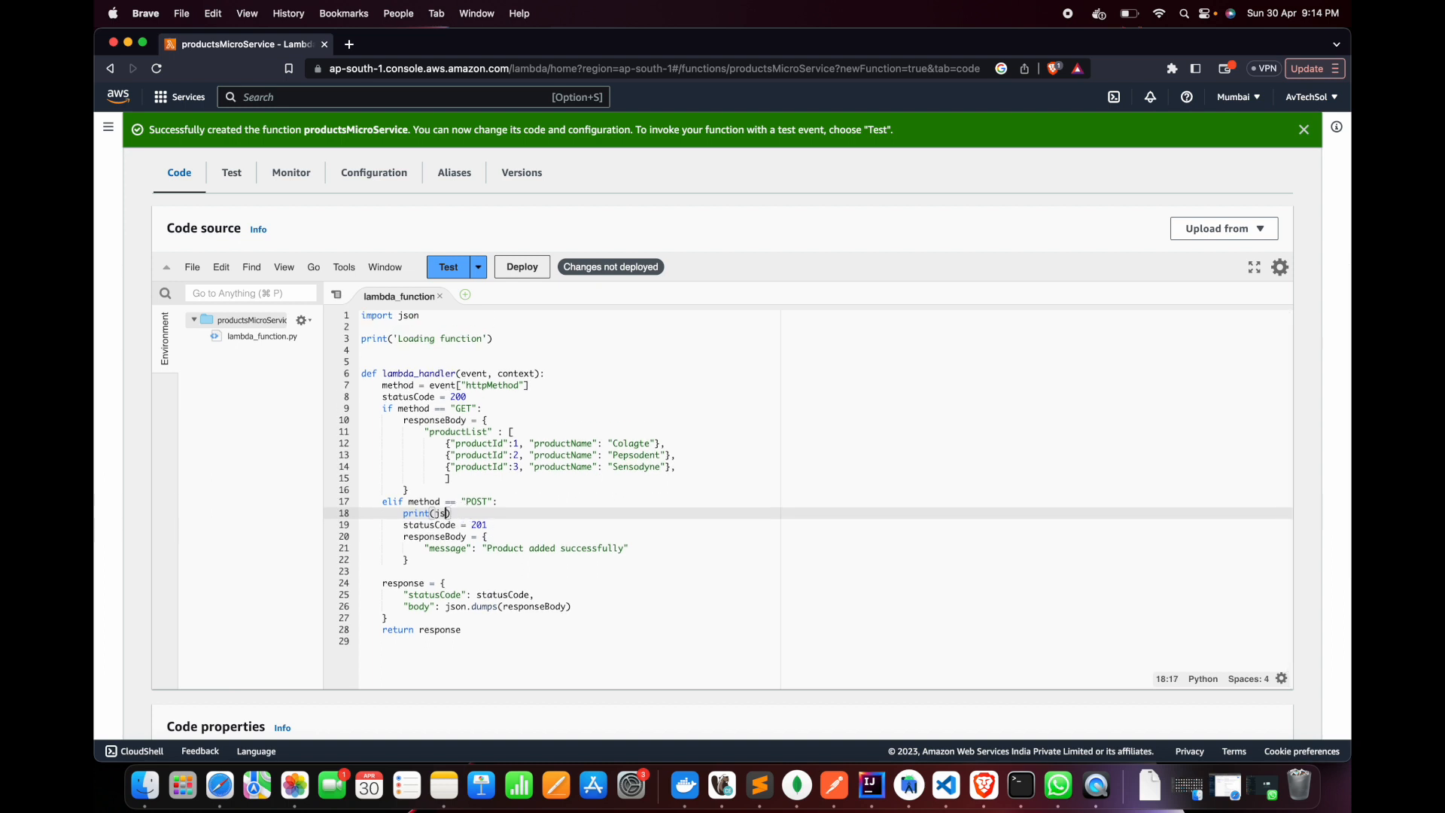
{"action": "type", "text": "on.dumm"}
{"action": "key", "text": "BackSpace"}
{"action": "type", "text": "ps("}
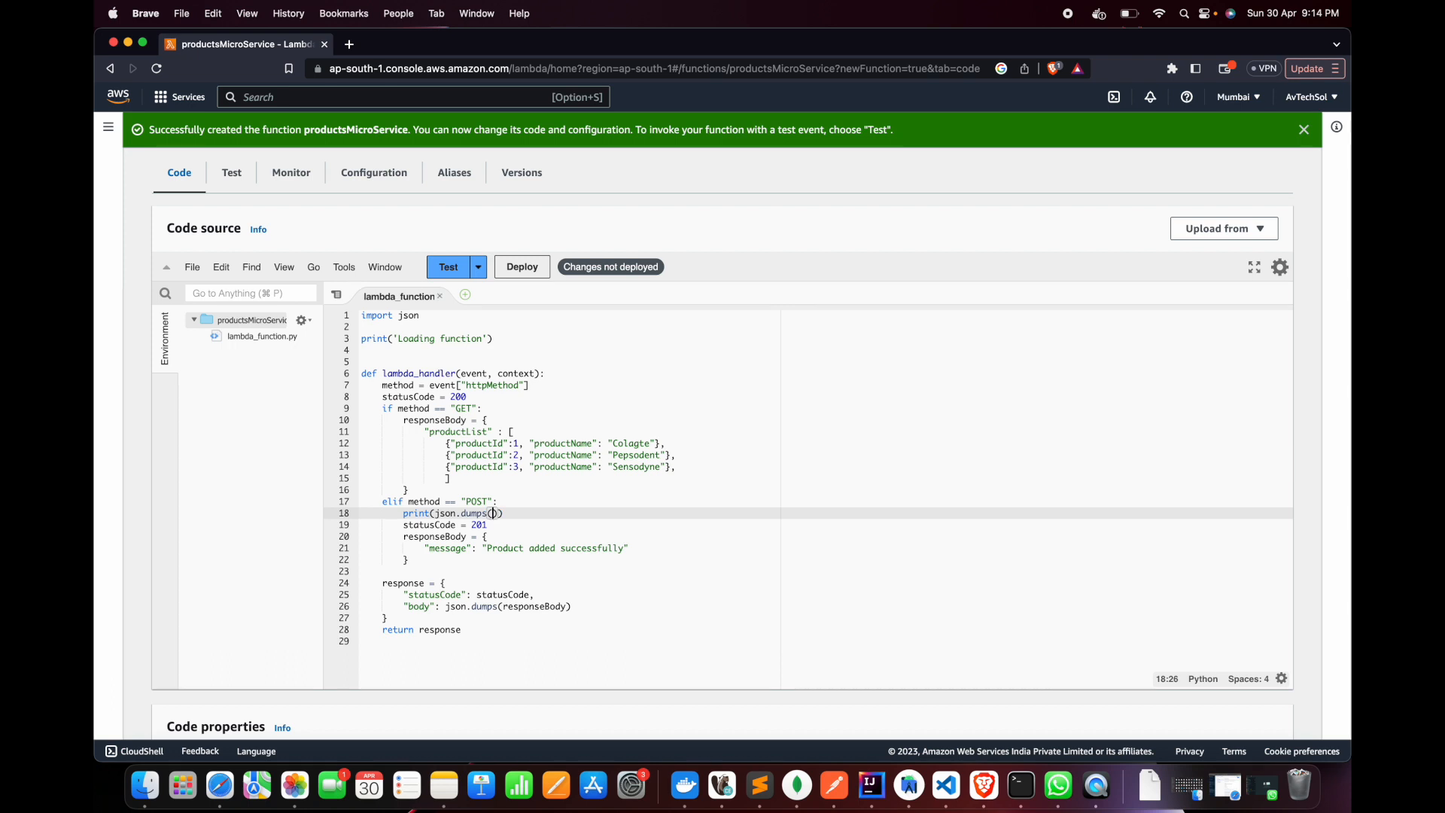
{"action": "type", "text": "event"}
{"action": "type", "text": "["}
{"action": "type", "text": "\"bio"}
{"action": "type", "text": "y"}
Pass event["body"] as the argument of json.dumps in the POST branch's print call
{"action": "key", "text": "Up"}
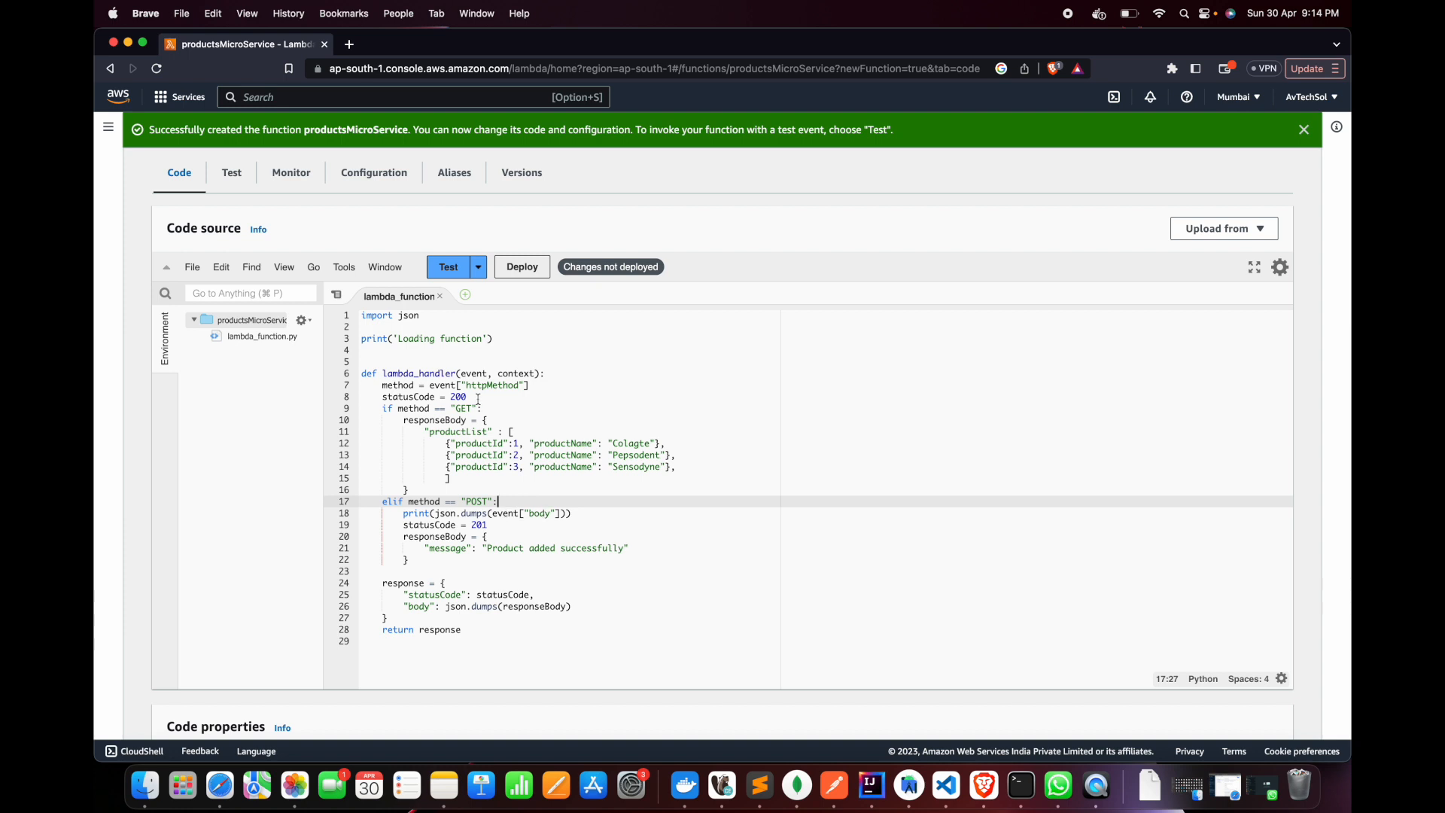
Compare the event["body"] expression in the POST branch's print call with the event parameter of lambda_handler
{"action": "double_click", "coordinate": [504, 520]}
{"action": "double_click", "coordinate": [506, 514]}
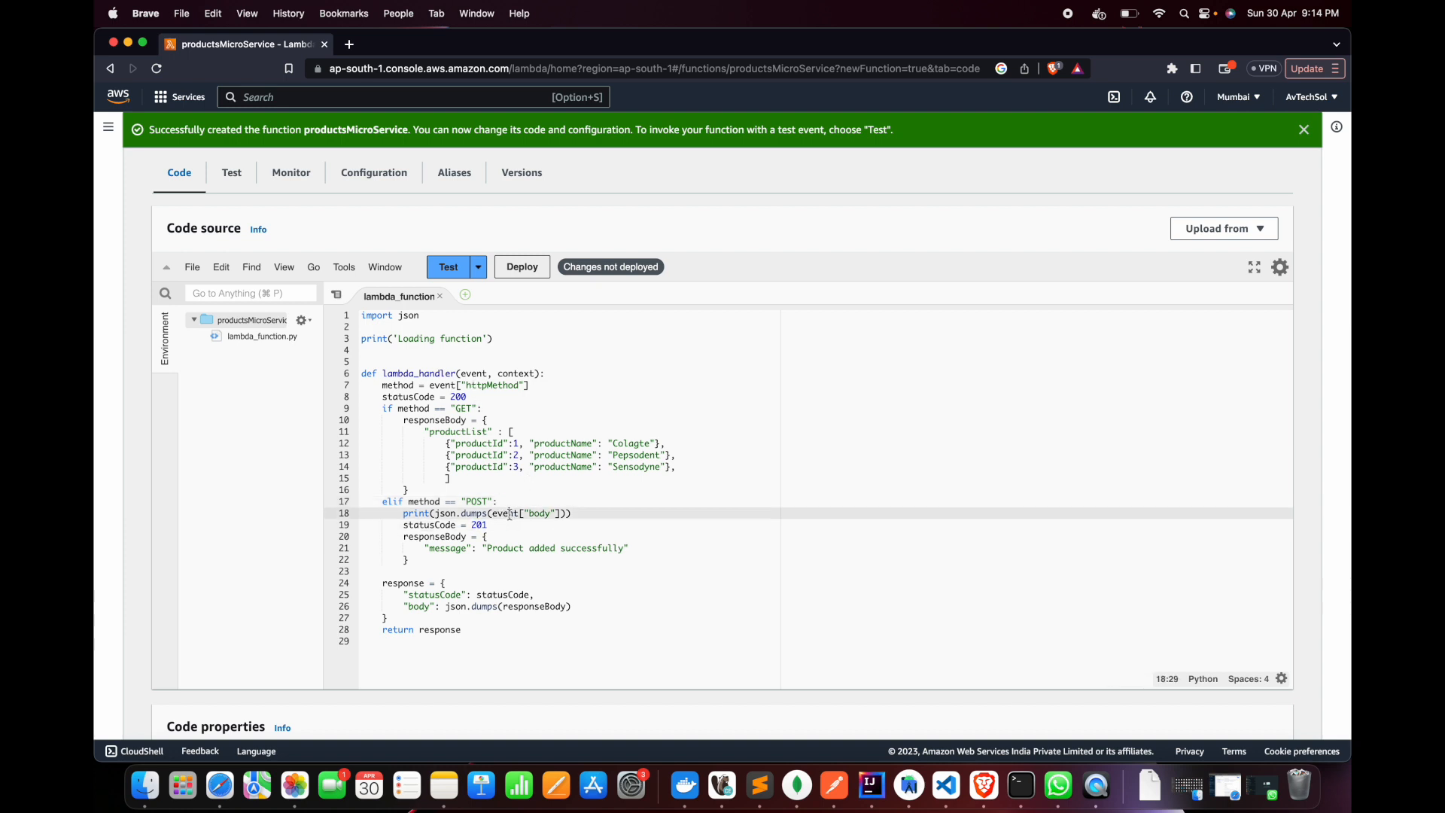
{"action": "double_click", "coordinate": [474, 373]}
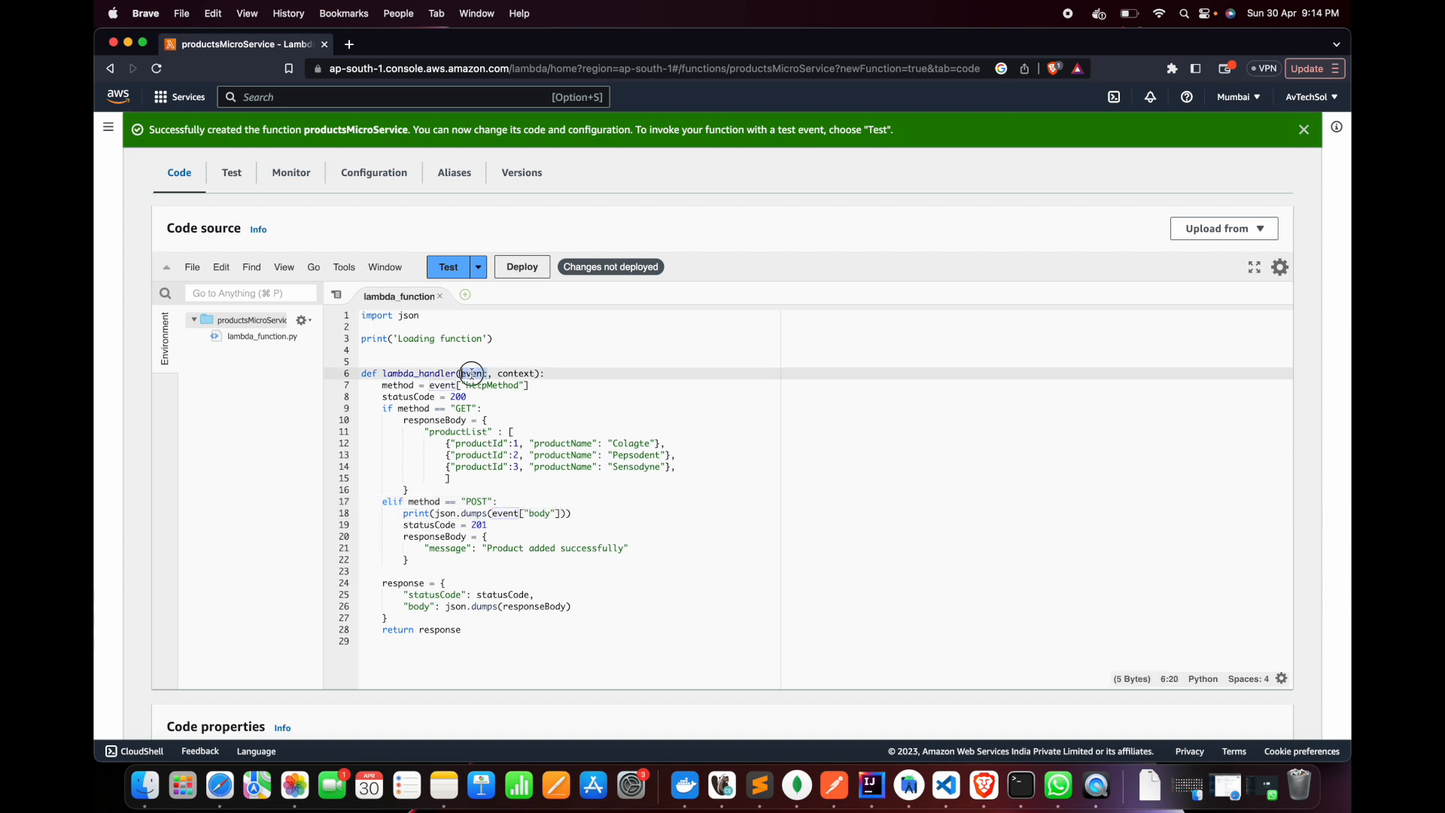
{"action": "double_click", "coordinate": [535, 515]}
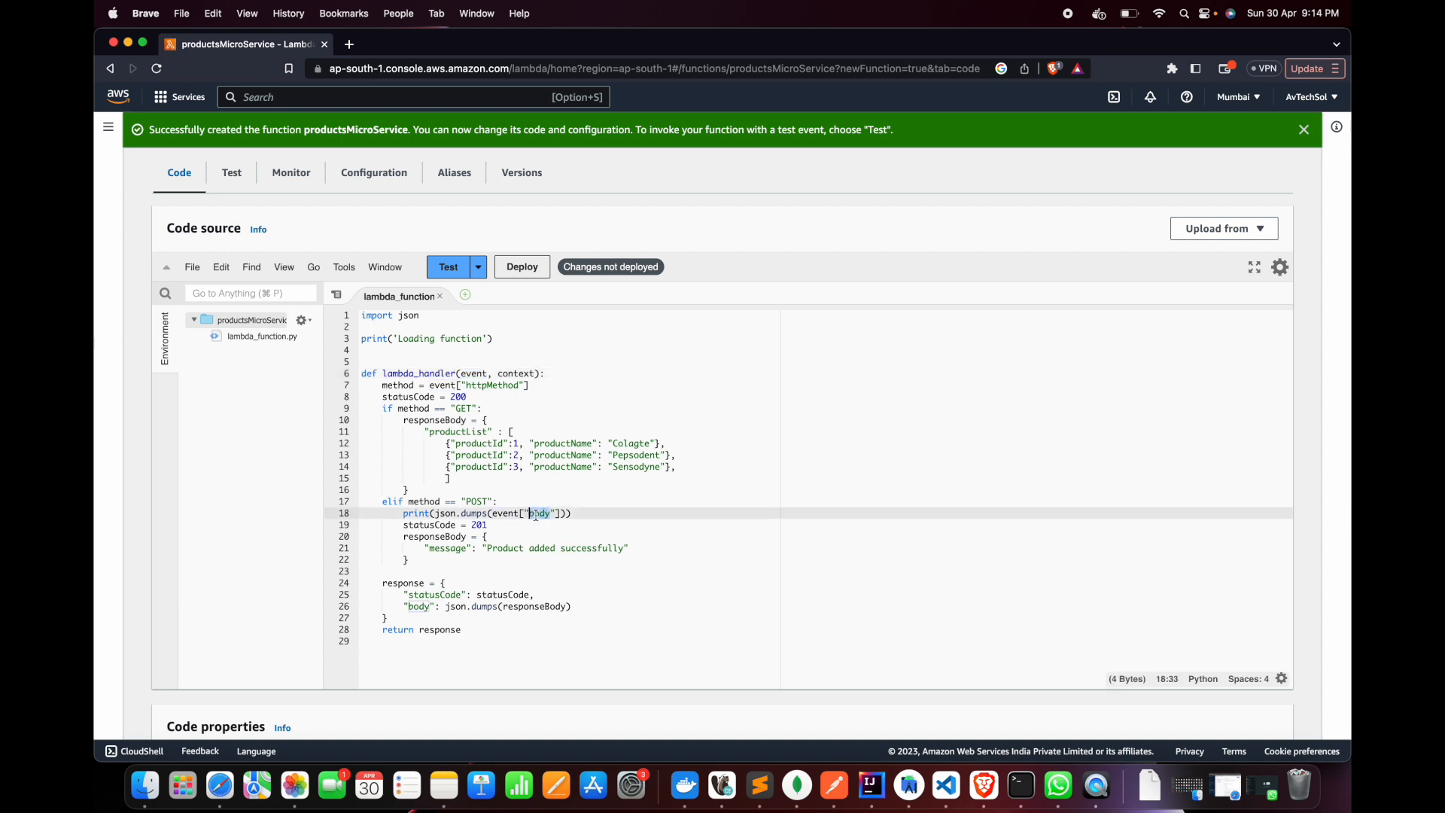
{"action": "double_click", "coordinate": [475, 372]}
{"action": "double_click", "coordinate": [537, 515]}
{"action": "left_click_drag", "start_coordinate": [490, 514], "coordinate": [560, 514]}
{"action": "left_click", "coordinate": [591, 514]}
{"action": "type", "text": ")"}
{"action": "key", "text": "Down"}
{"action": "key", "text": "Down"}
{"action": "key", "text": "Down"}
{"action": "key", "text": "Down"}
{"action": "key", "text": "Down"}
{"action": "key", "text": "Down"}
{"action": "key", "text": "Down"}
{"action": "key", "text": "Down"}
{"action": "key", "text": "Down"}
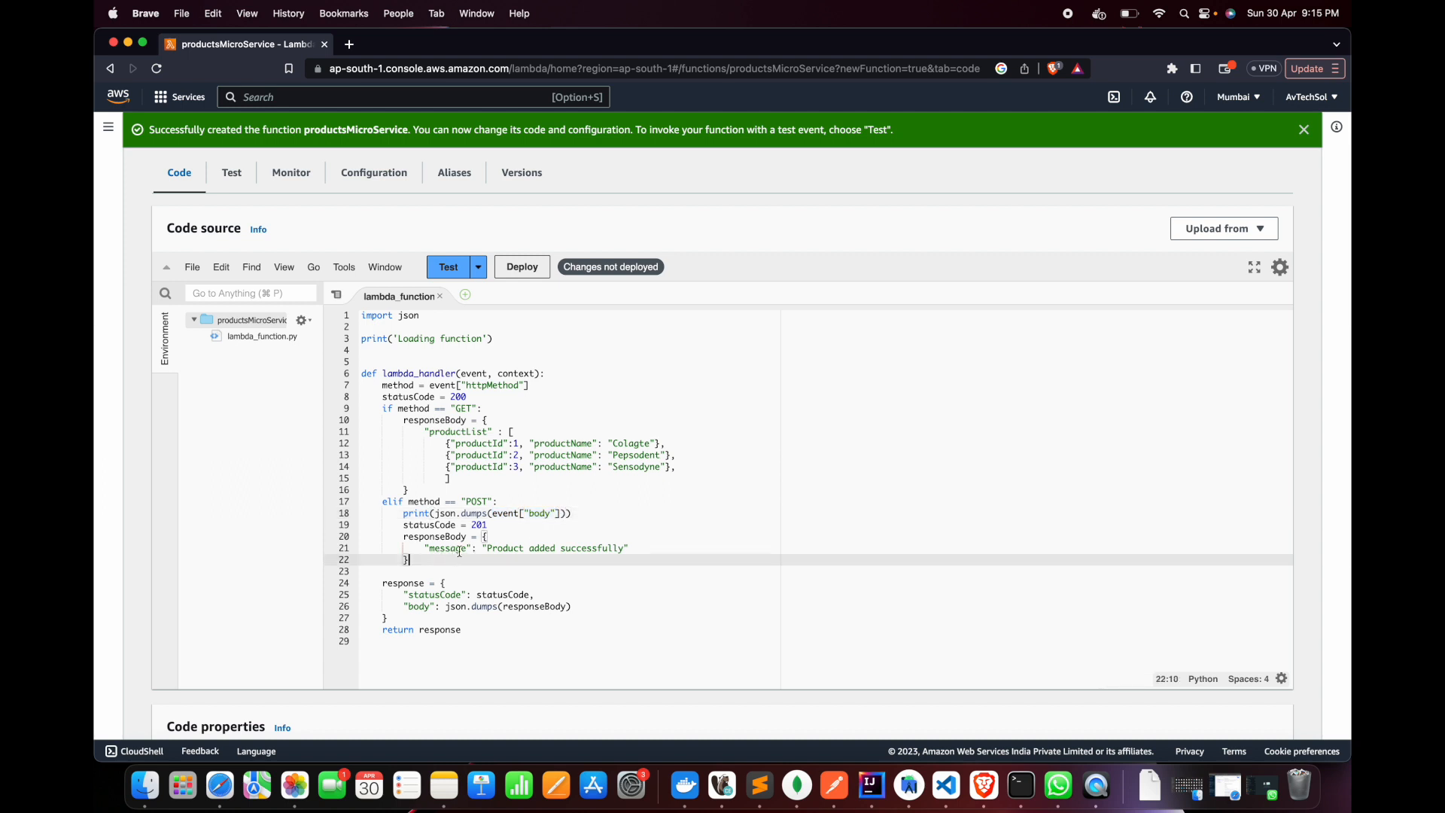
Delete the print('Loading function') line and the surplus blank lines between import json and lambda_handler
{"action": "scroll", "coordinate": [507, 372], "scroll_direction": "up", "scroll_amount": 1}
{"action": "left_click_drag", "start_coordinate": [506, 373], "coordinate": [299, 377]}
{"action": "key", "text": "BackSpace"}
{"action": "key", "text": "BackSpace"}
{"action": "key", "text": "Down"}
{"action": "key", "text": "BackSpace"}
{"action": "scroll", "coordinate": [391, 420], "scroll_direction": "down", "scroll_amount": 3}
{"action": "scroll", "coordinate": [390, 420], "scroll_direction": "up", "scroll_amount": 4}
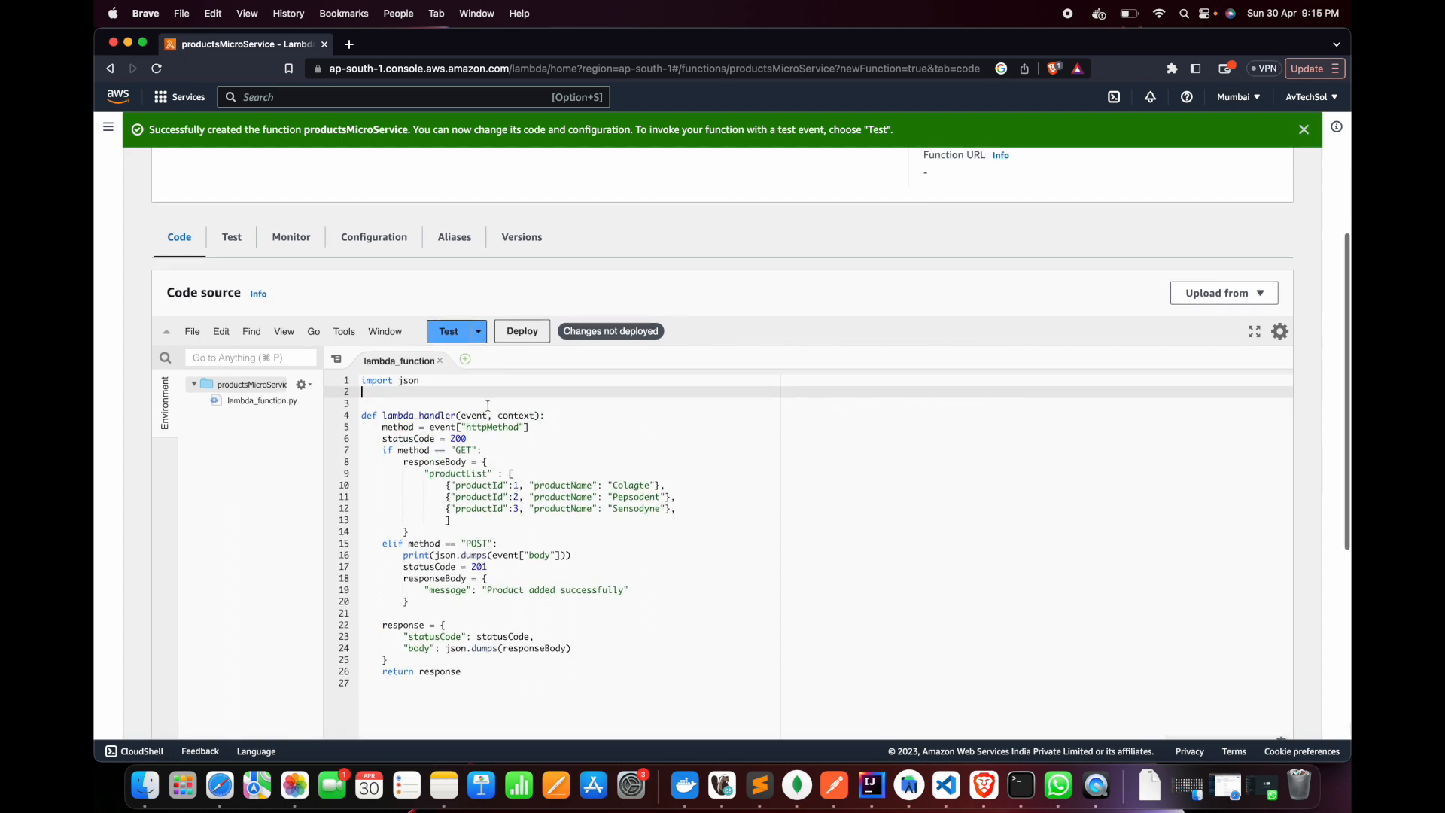
Deploy the code changes to the productsMicroService function
{"action": "left_click", "coordinate": [534, 334]}
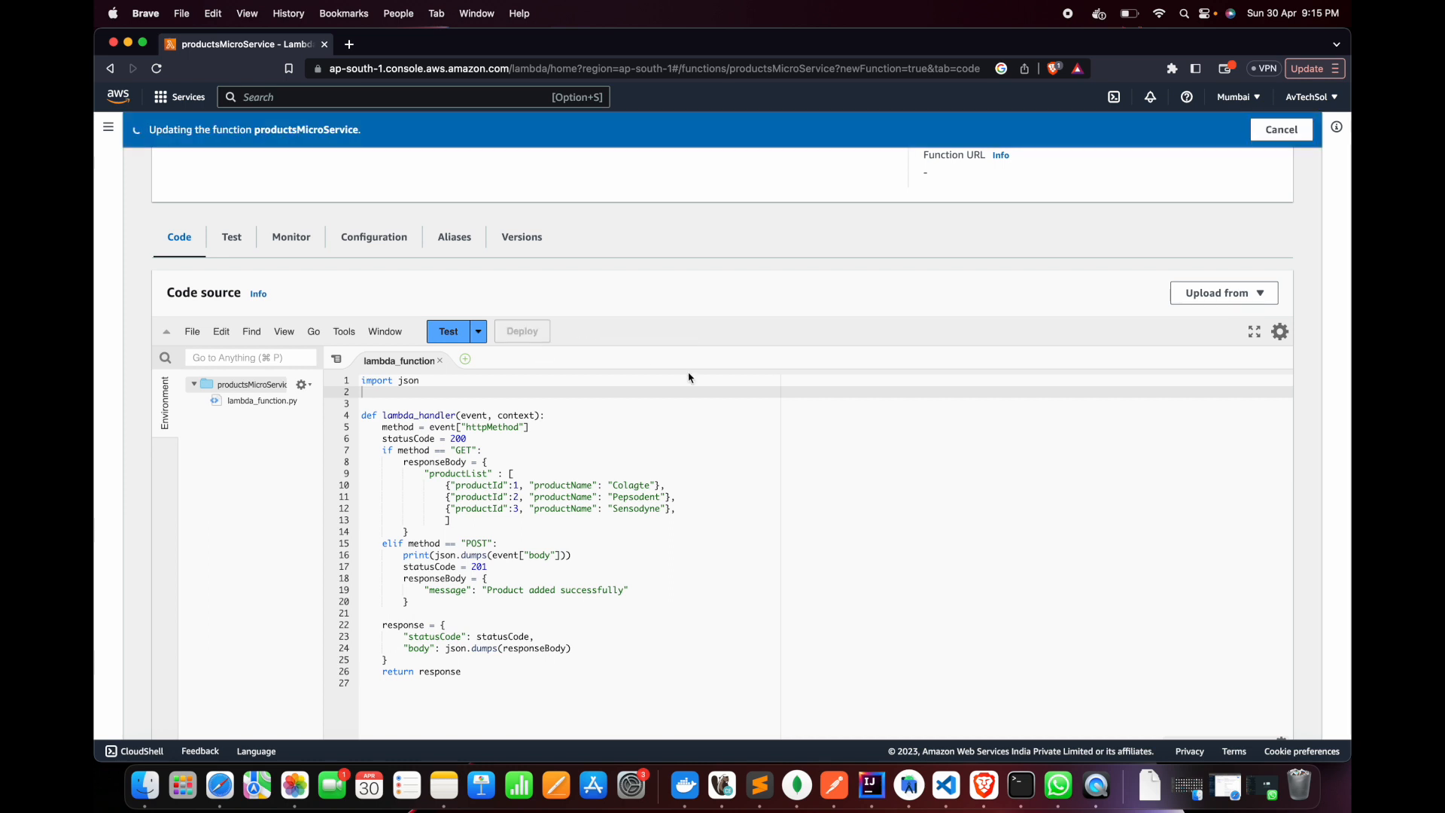
{"action": "scroll", "coordinate": [690, 378], "scroll_direction": "up", "scroll_amount": 1}
{"action": "scroll", "coordinate": [691, 378], "scroll_direction": "down", "scroll_amount": 2}
{"action": "scroll", "coordinate": [691, 378], "scroll_direction": "up", "scroll_amount": 2}
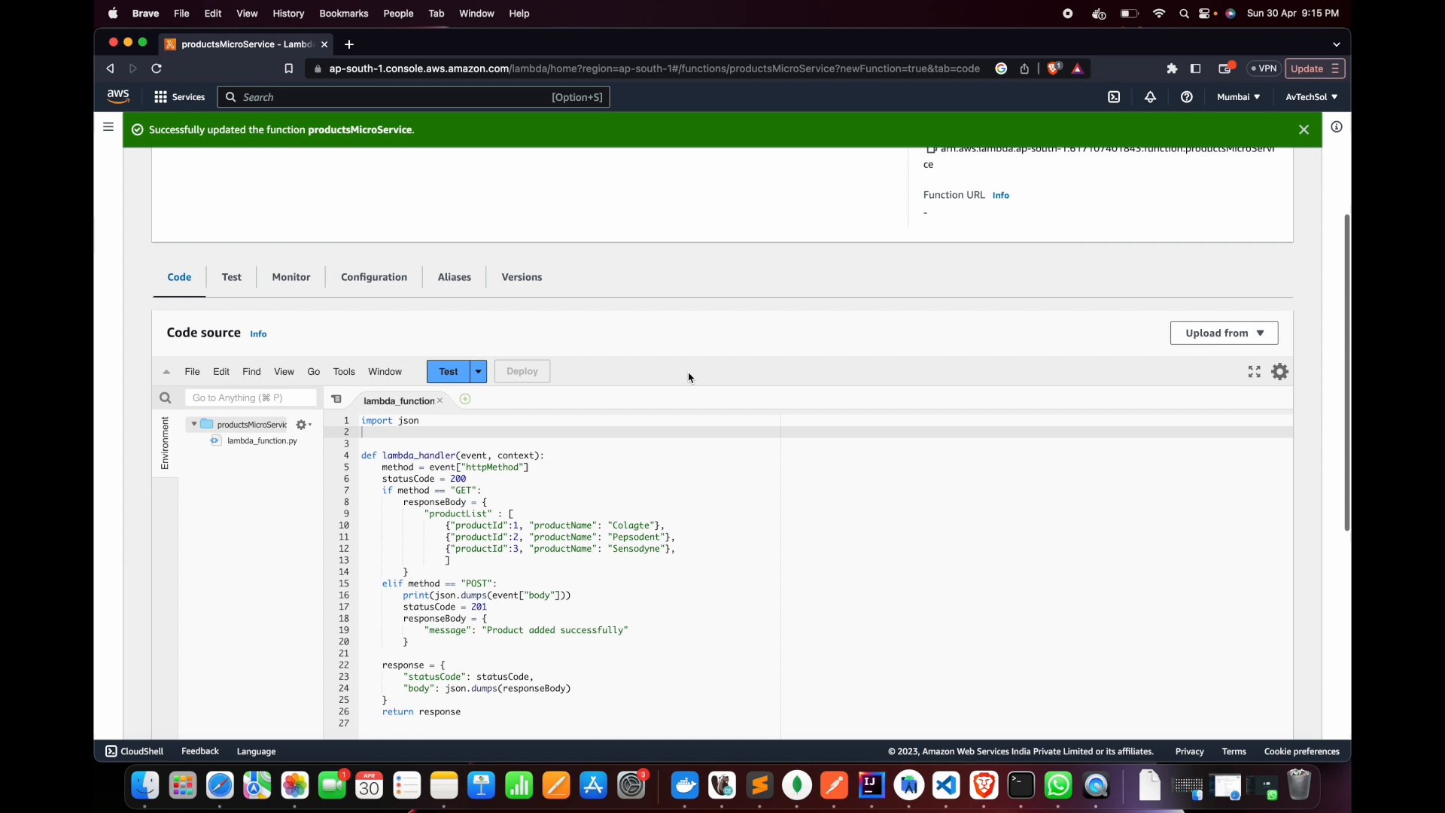
Open the function's test event form and delete the key1, key2 and key3 entries from the event JSON
{"action": "left_click", "coordinate": [230, 277]}
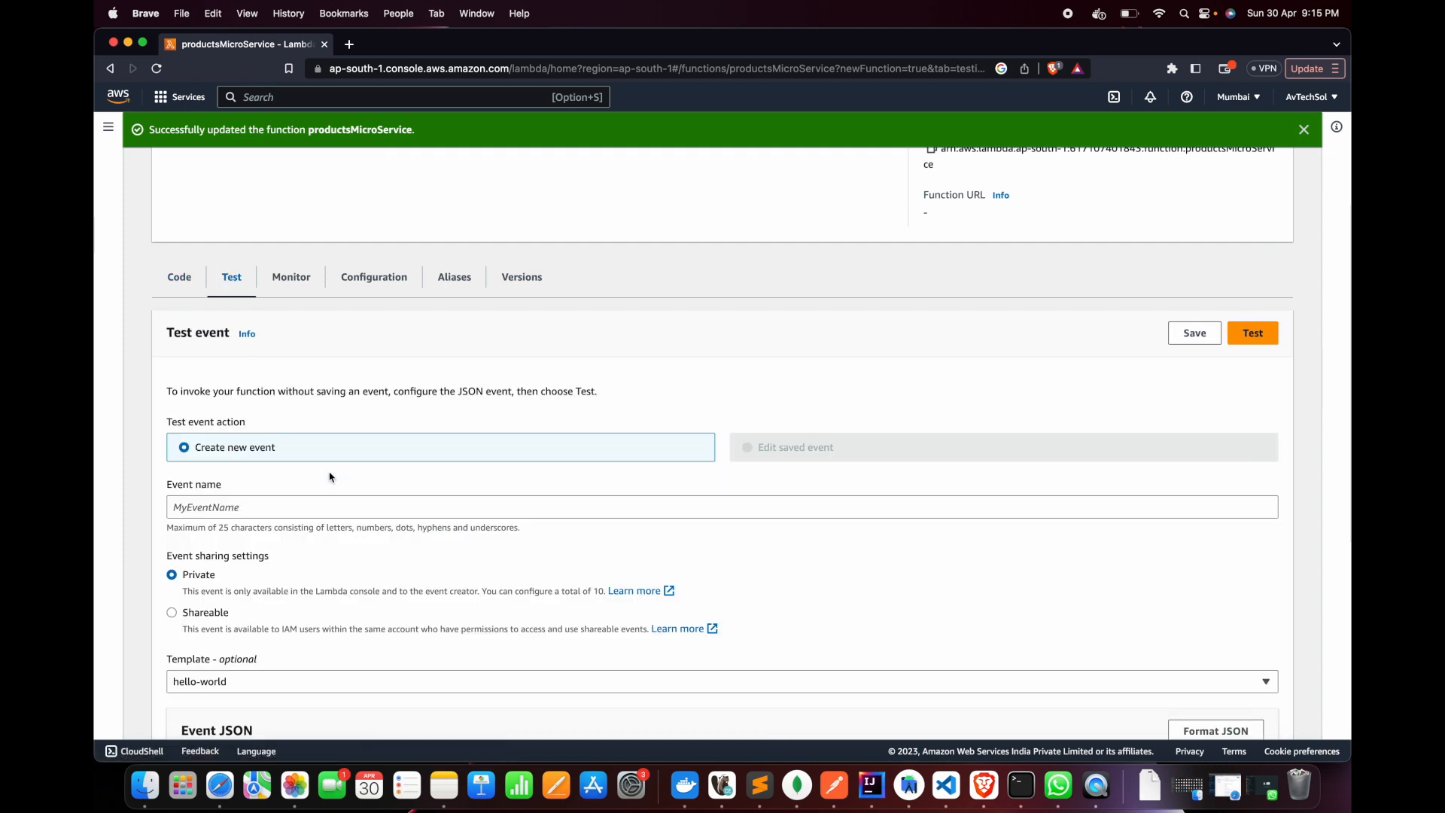
{"action": "scroll", "coordinate": [330, 476], "scroll_direction": "down", "scroll_amount": 3}
{"action": "scroll", "coordinate": [298, 424], "scroll_direction": "down", "scroll_amount": 4}
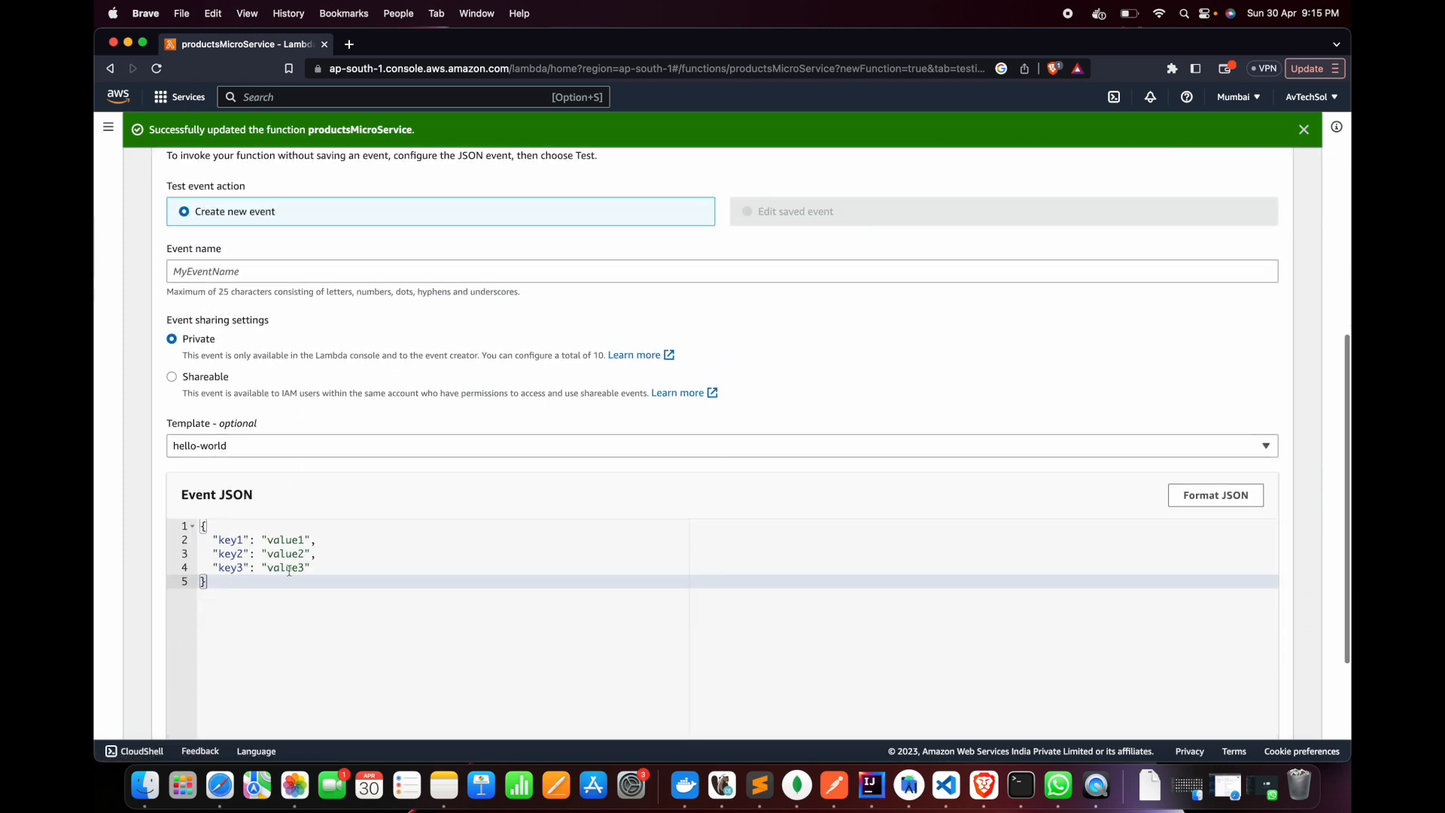
{"action": "scroll", "coordinate": [268, 565], "scroll_direction": "up", "scroll_amount": 3}
{"action": "scroll", "coordinate": [301, 482], "scroll_direction": "down", "scroll_amount": 3}
{"action": "left_click_drag", "start_coordinate": [310, 577], "coordinate": [214, 551]}
{"action": "key", "text": "BackSpace"}
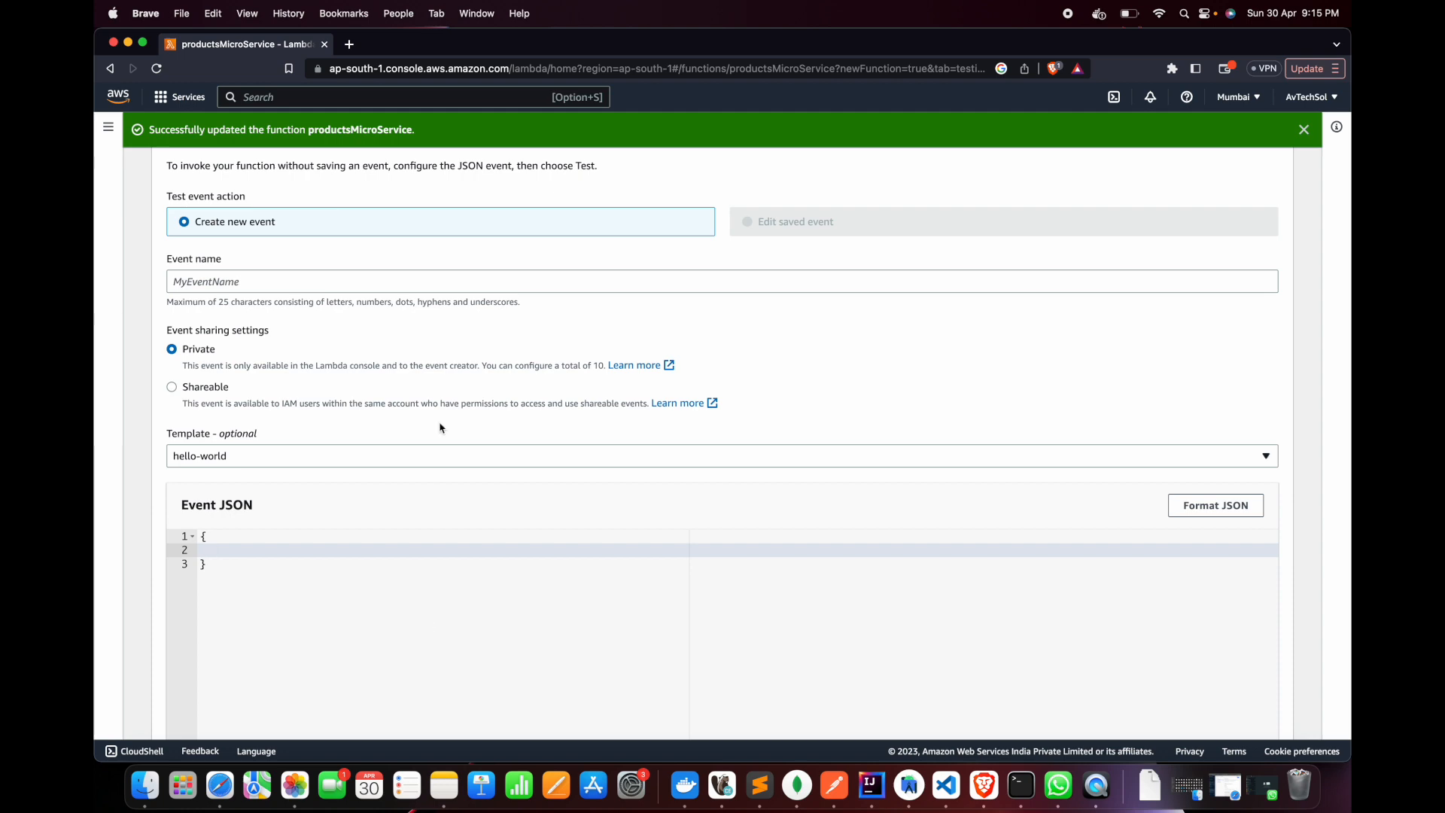
Go back to the function's source code and examine which event keys the handler reads for the test event
{"action": "scroll", "coordinate": [452, 393], "scroll_direction": "up", "scroll_amount": 7}
{"action": "left_click", "coordinate": [180, 558]}
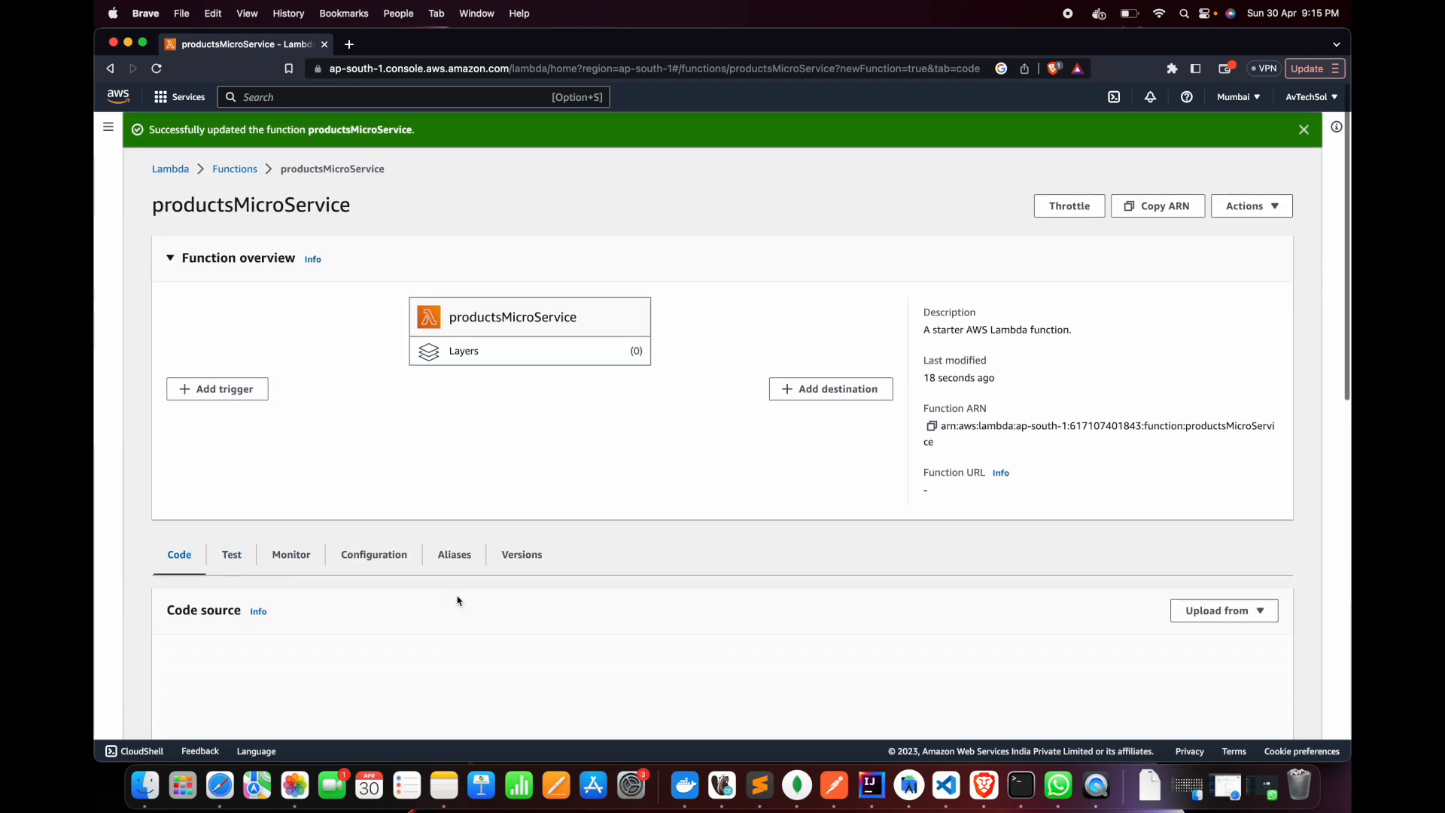
{"action": "scroll", "coordinate": [457, 600], "scroll_direction": "down", "scroll_amount": 3}
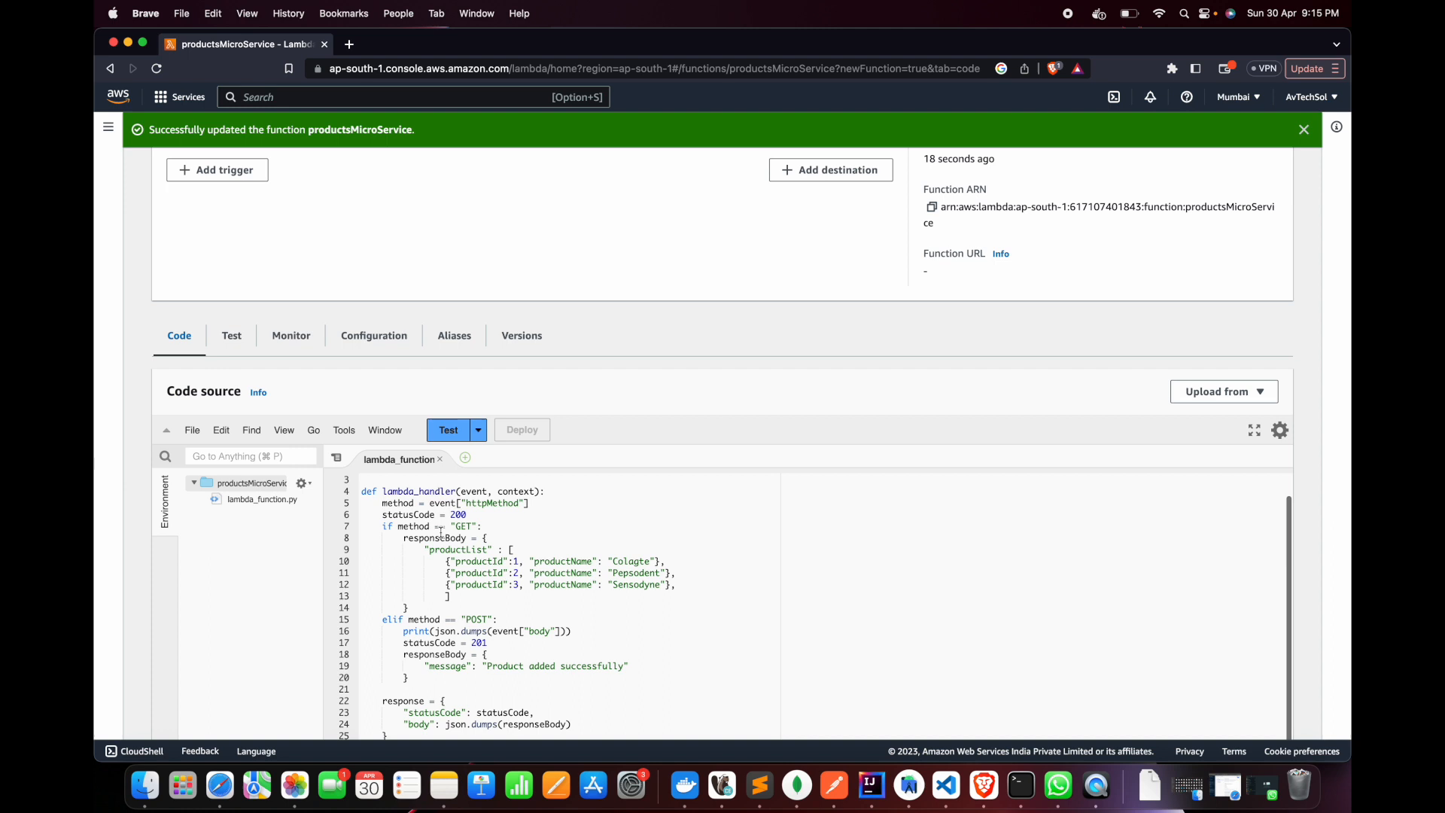
{"action": "scroll", "coordinate": [441, 531], "scroll_direction": "up", "scroll_amount": 2}
{"action": "double_click", "coordinate": [493, 563]}
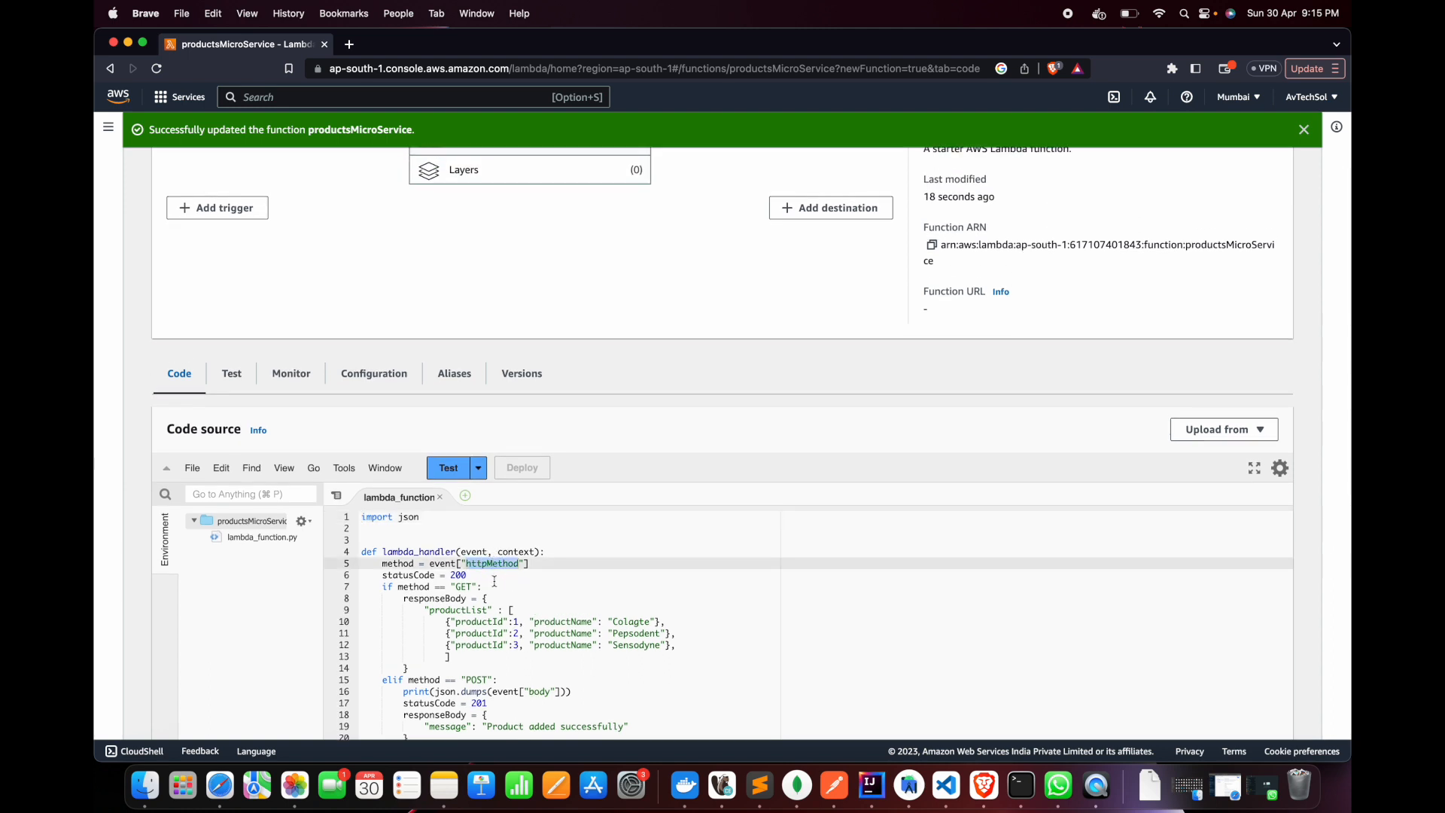
{"action": "scroll", "coordinate": [493, 578], "scroll_direction": "down", "scroll_amount": 4}
{"action": "double_click", "coordinate": [537, 571]}
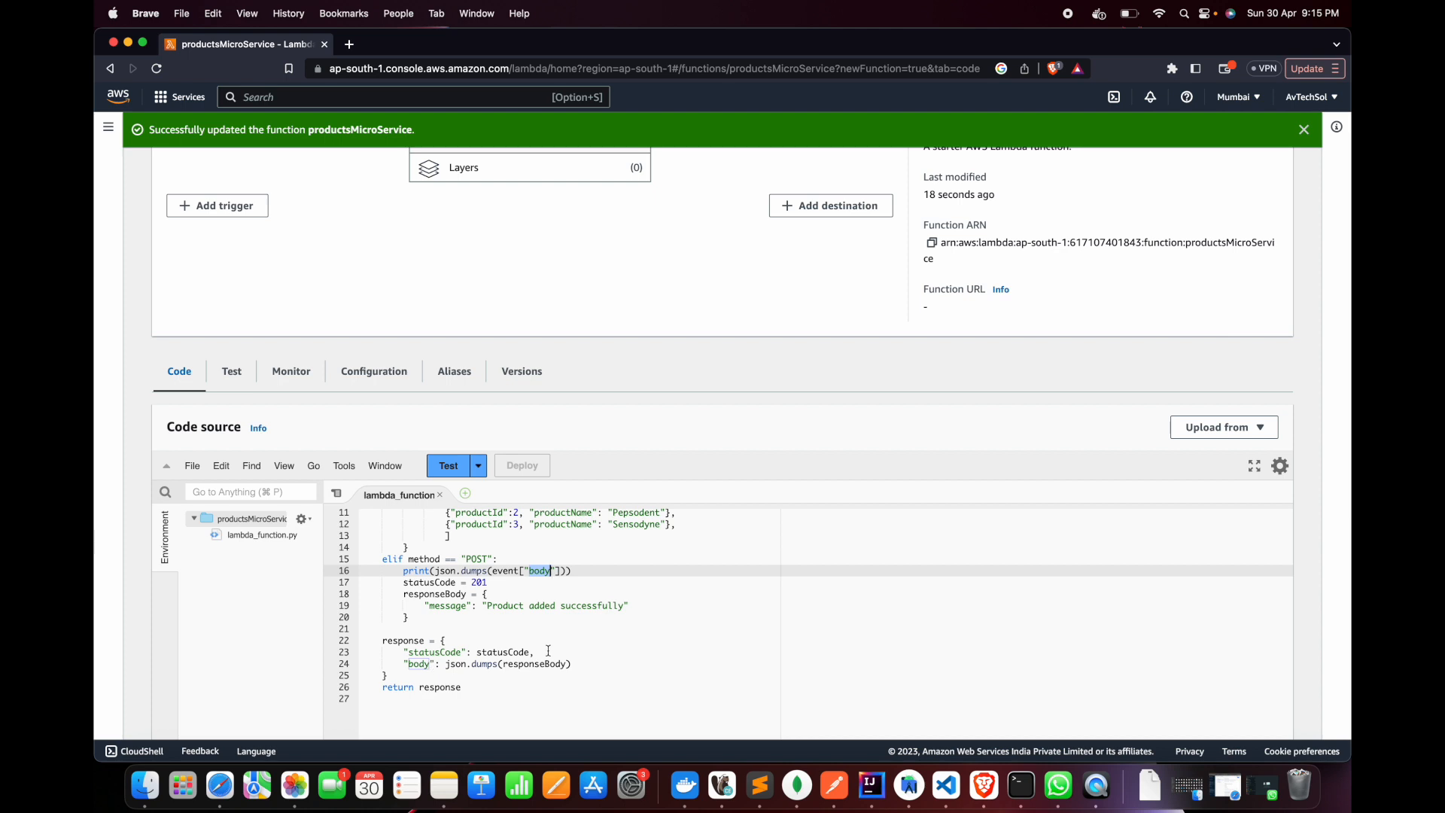
{"action": "scroll", "coordinate": [489, 609], "scroll_direction": "up", "scroll_amount": 5}
{"action": "left_click", "coordinate": [432, 569]}
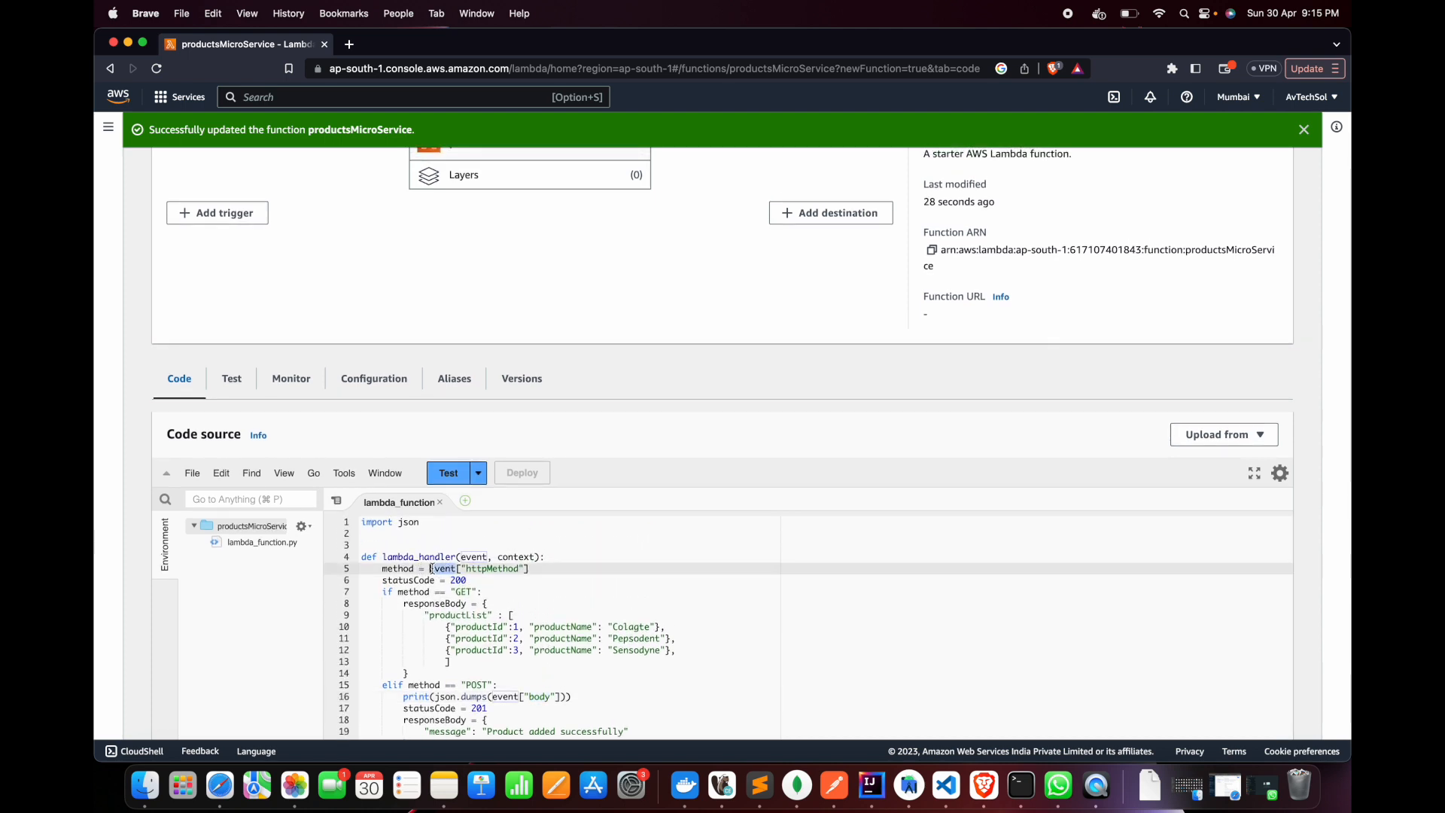
{"action": "scroll", "coordinate": [517, 584], "scroll_direction": "down", "scroll_amount": 4}
{"action": "scroll", "coordinate": [516, 584], "scroll_direction": "up", "scroll_amount": 4}
Return to the test event form and add "httpMethod":"GET" inside the braces of the event JSON
{"action": "left_click", "coordinate": [243, 380]}
{"action": "scroll", "coordinate": [354, 613], "scroll_direction": "down", "scroll_amount": 3}
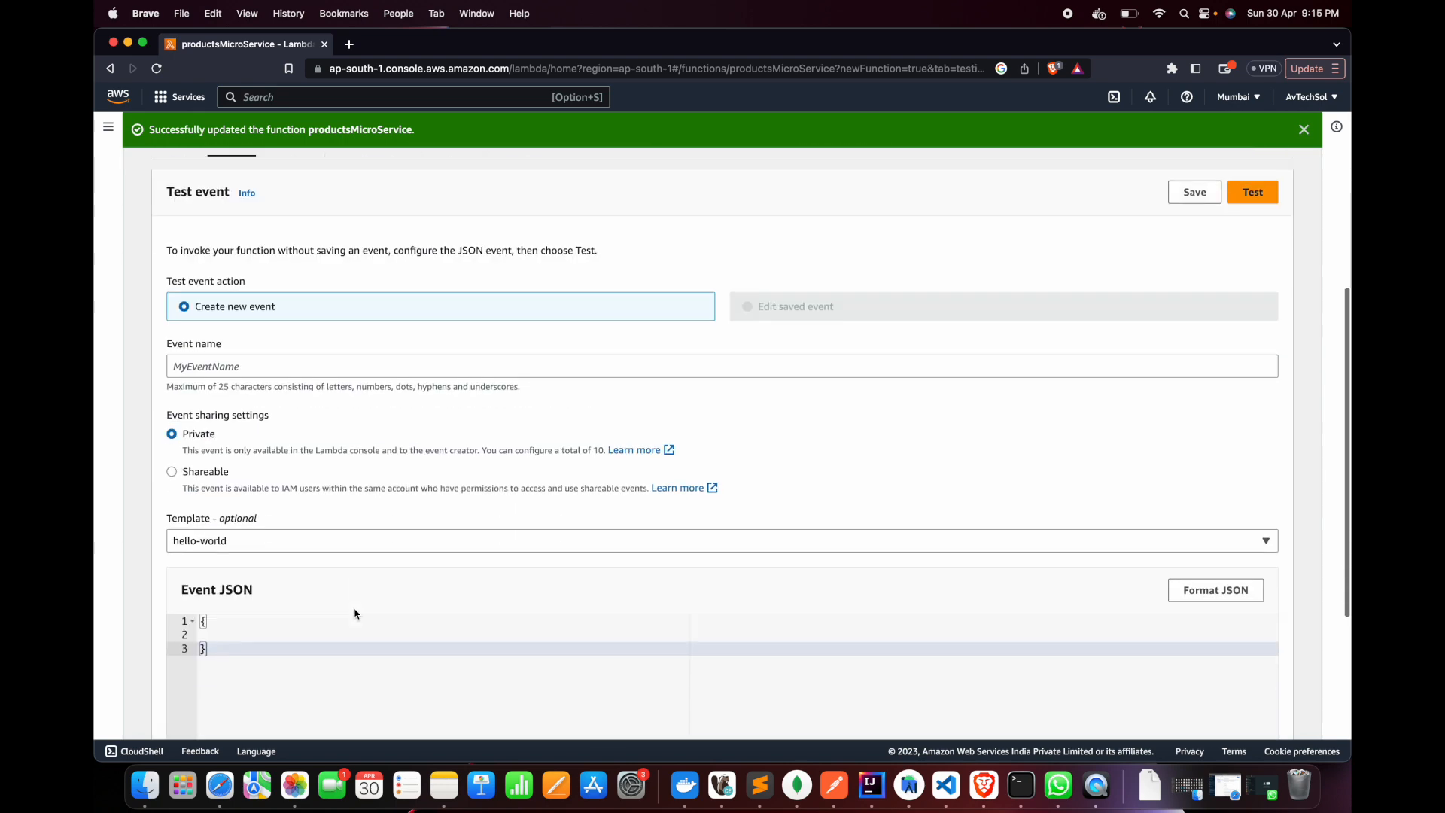
{"action": "left_click", "coordinate": [256, 632]}
{"action": "type", "text": "\"http"}
{"action": "type", "text": "Method"}
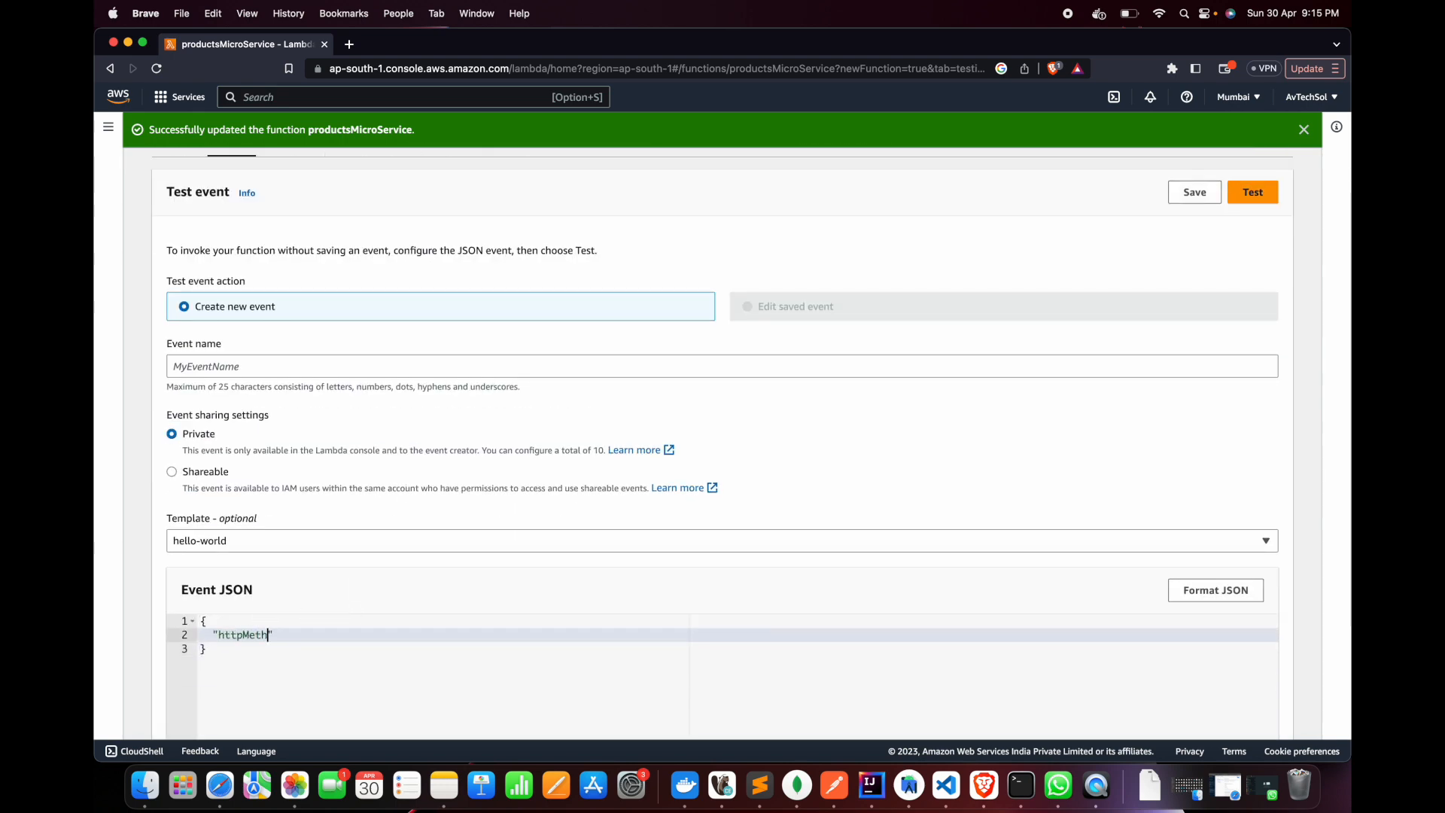
{"action": "type", "text": "\":\"GET"}
{"action": "left_click", "coordinate": [342, 638]}
{"action": "type", "text": ","}
{"action": "key", "text": "Return"}
{"action": "scroll", "coordinate": [254, 589], "scroll_direction": "down", "scroll_amount": 1}
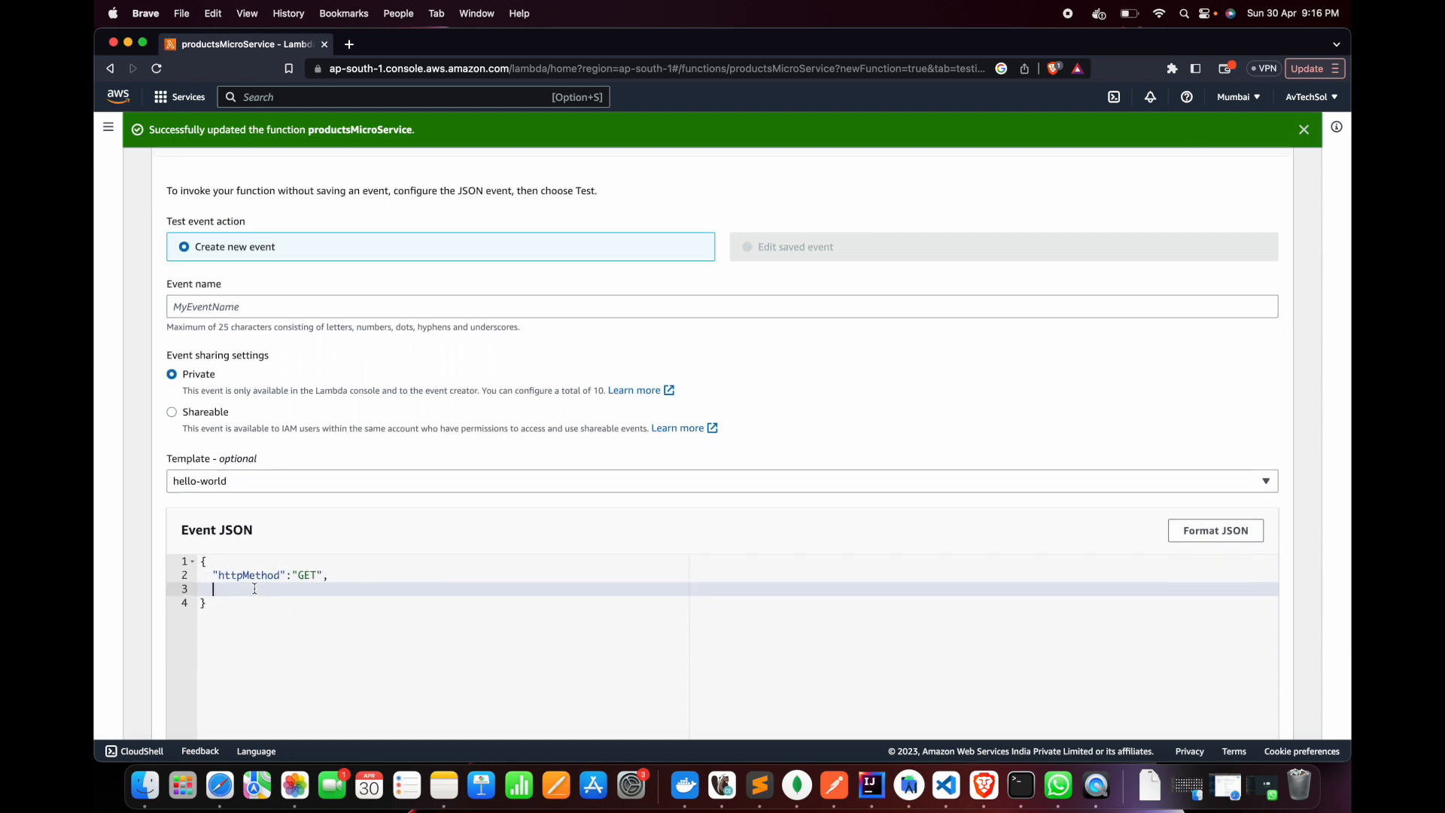
{"action": "key", "text": "BackSpace"}
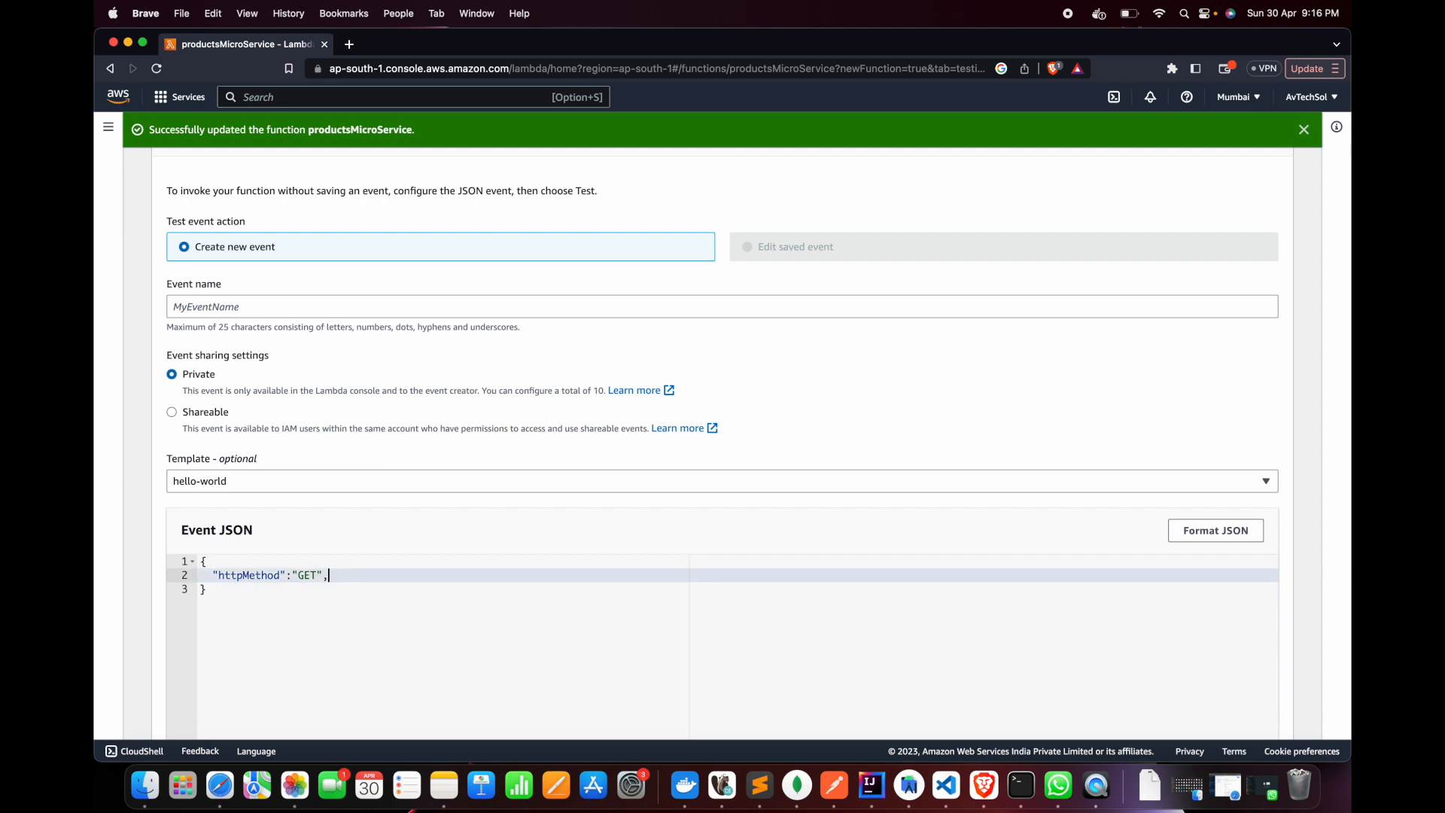
Reopen the function's source code and check in which branch event["body"] is read
{"action": "scroll", "coordinate": [391, 566], "scroll_direction": "up", "scroll_amount": 3}
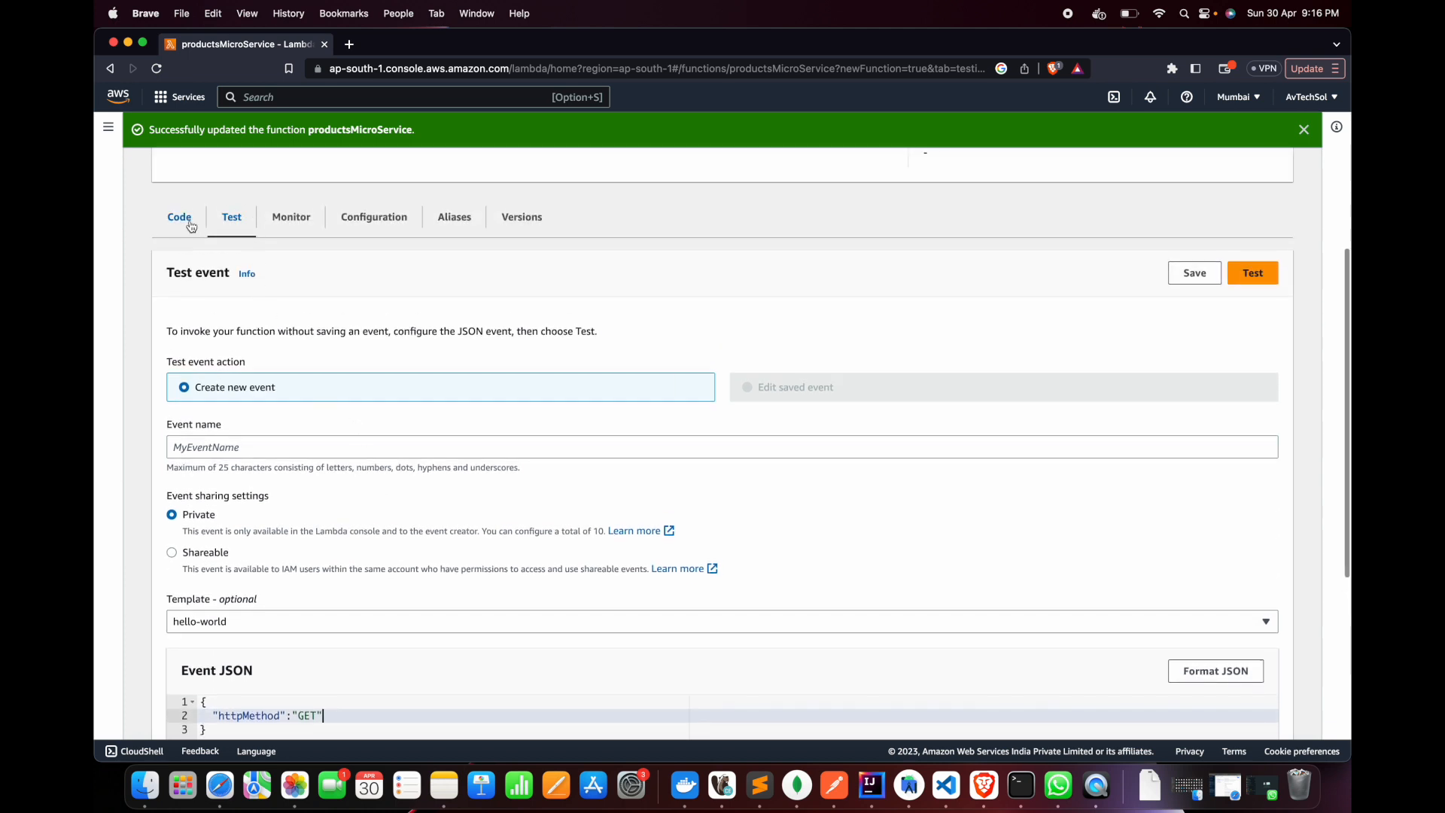
{"action": "left_click", "coordinate": [194, 221]}
{"action": "scroll", "coordinate": [496, 535], "scroll_direction": "up", "scroll_amount": 5}
{"action": "scroll", "coordinate": [512, 602], "scroll_direction": "down", "scroll_amount": 2}
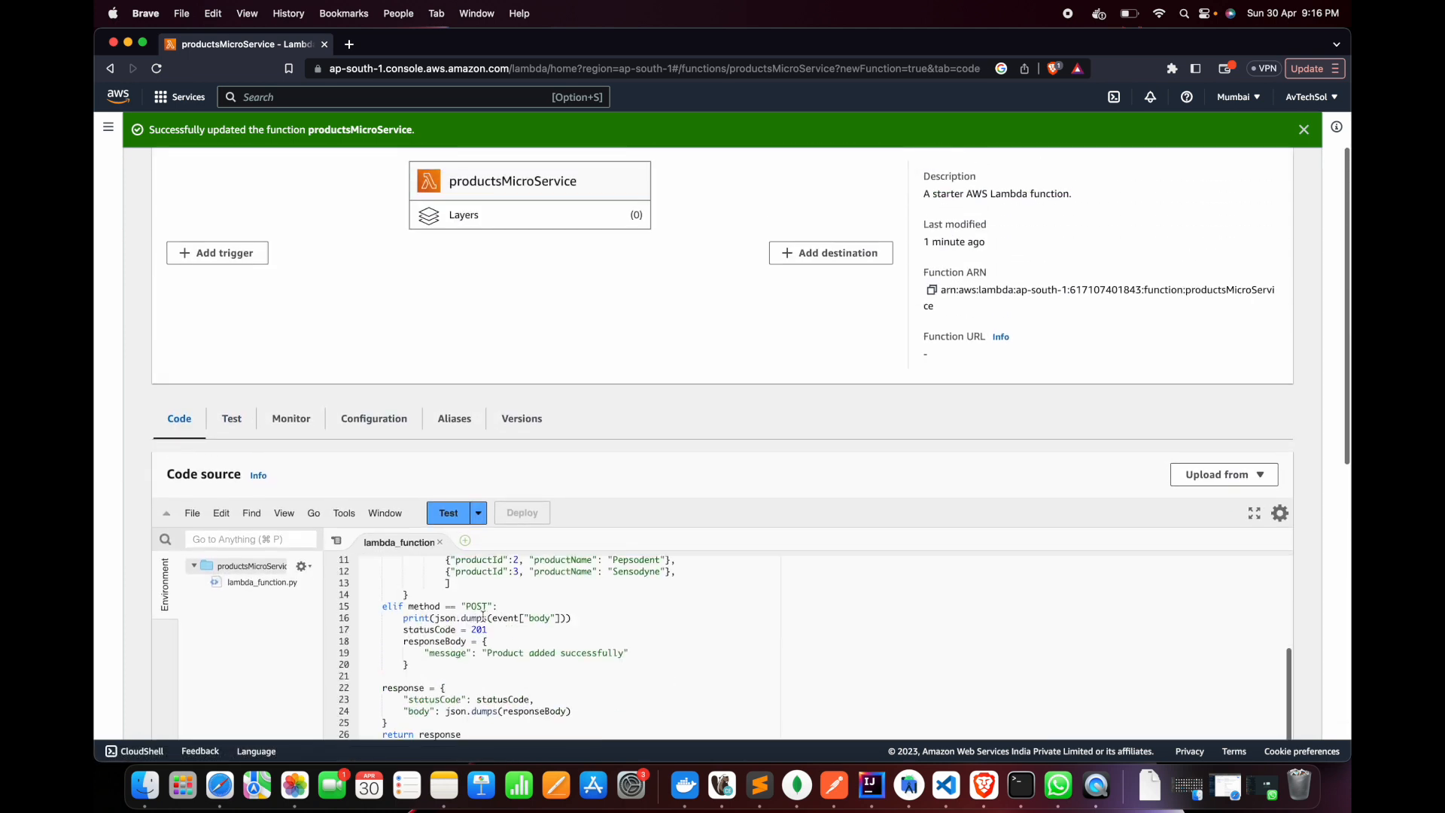
{"action": "left_click_drag", "start_coordinate": [493, 617], "coordinate": [561, 618]}
{"action": "scroll", "coordinate": [562, 620], "scroll_direction": "up", "scroll_amount": 1}
{"action": "scroll", "coordinate": [562, 620], "scroll_direction": "up", "scroll_amount": 5}
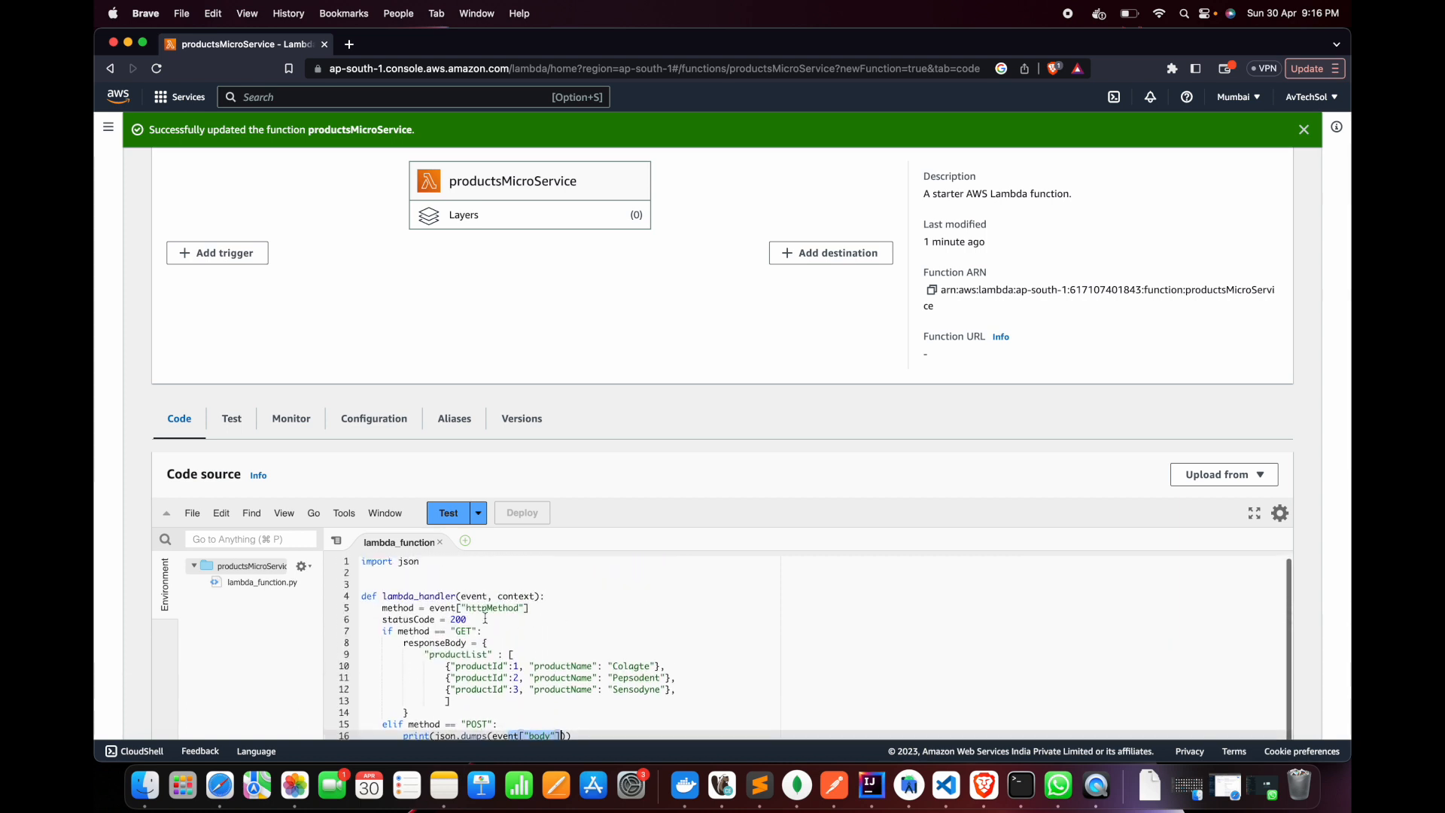
Run the function with the GET test event and examine the status code and body in the execution details
{"action": "left_click", "coordinate": [231, 422]}
{"action": "scroll", "coordinate": [439, 613], "scroll_direction": "down", "scroll_amount": 5}
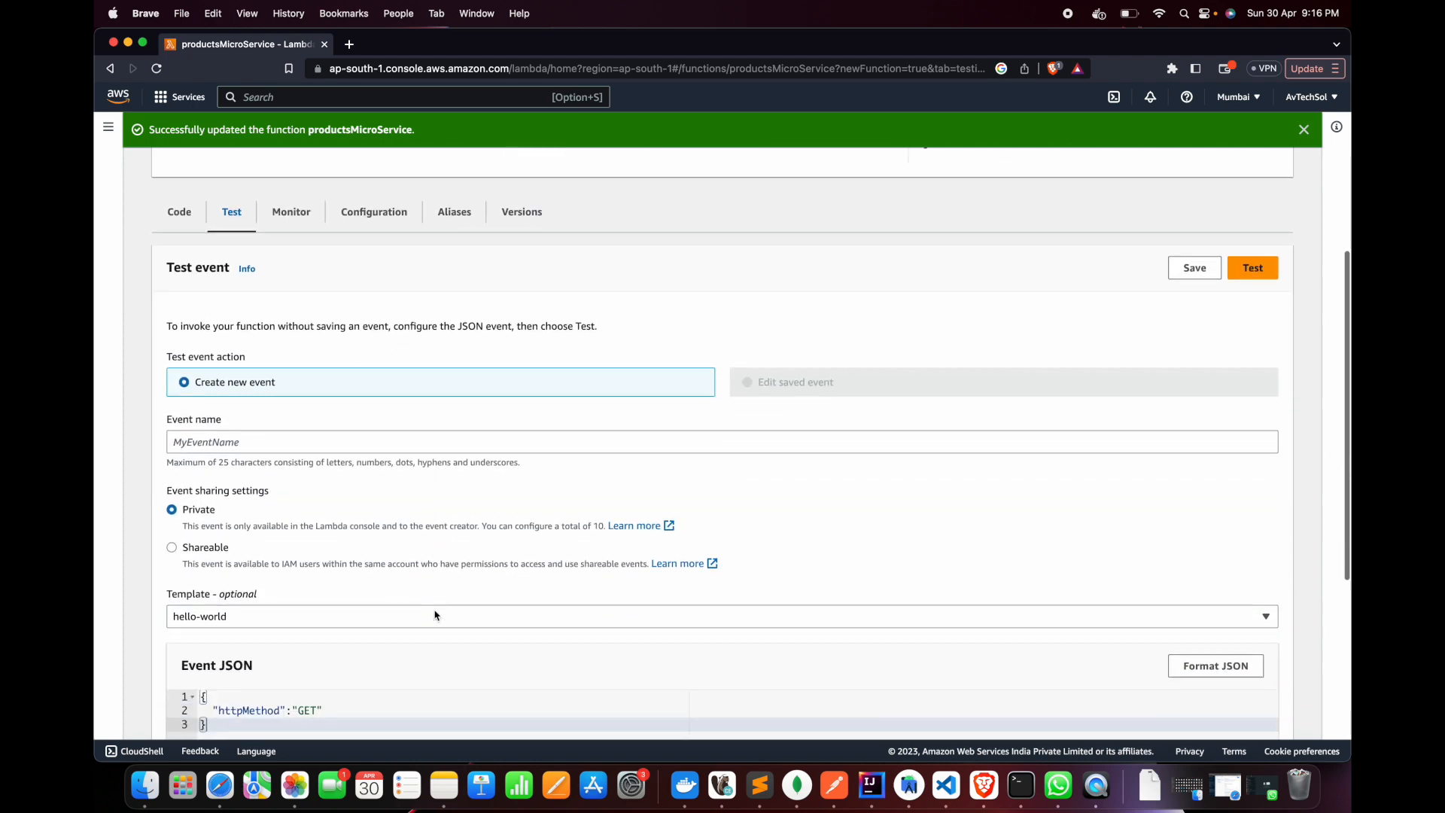
{"action": "scroll", "coordinate": [309, 534], "scroll_direction": "up", "scroll_amount": 3}
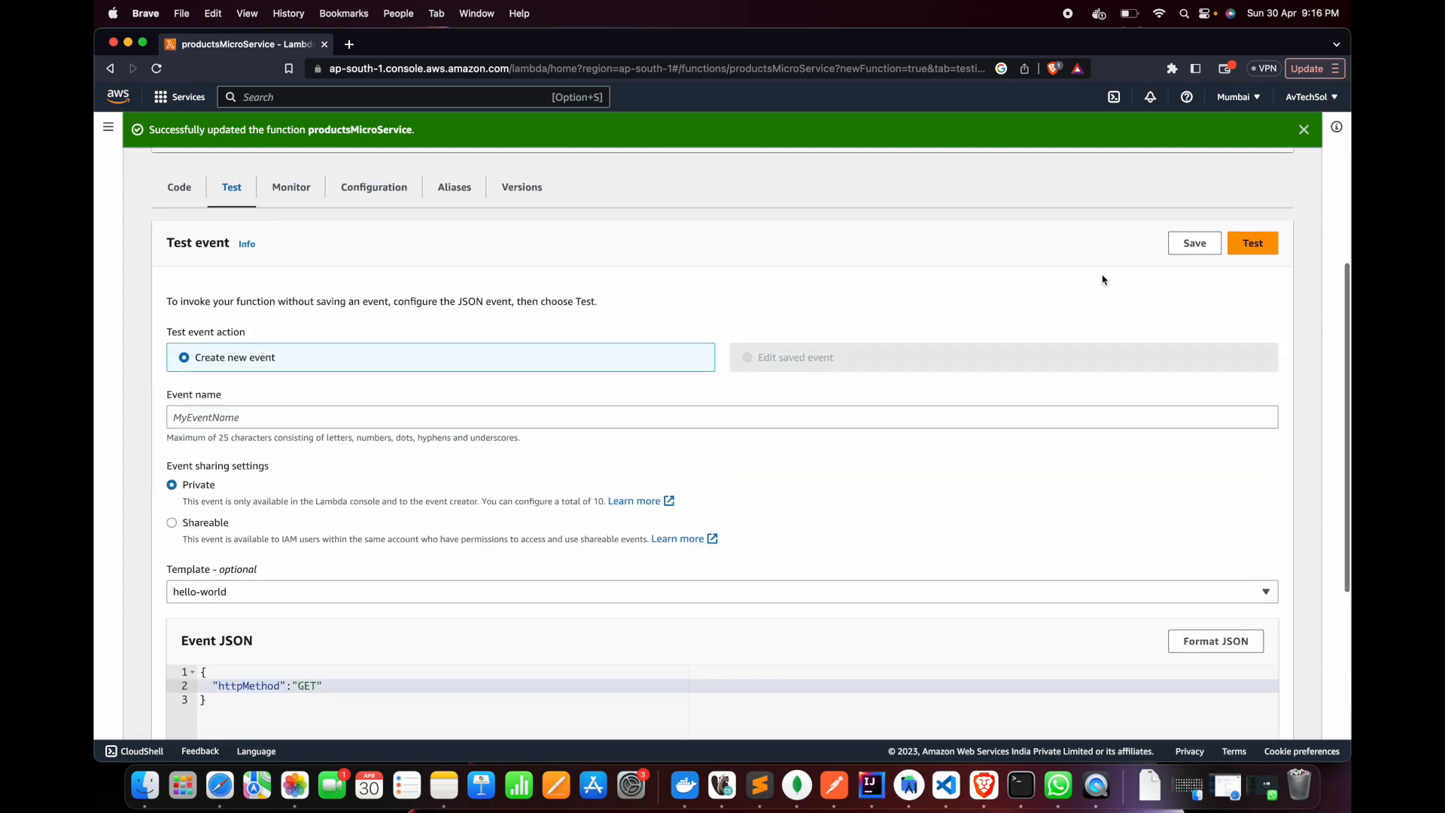
{"action": "left_click", "coordinate": [1255, 248]}
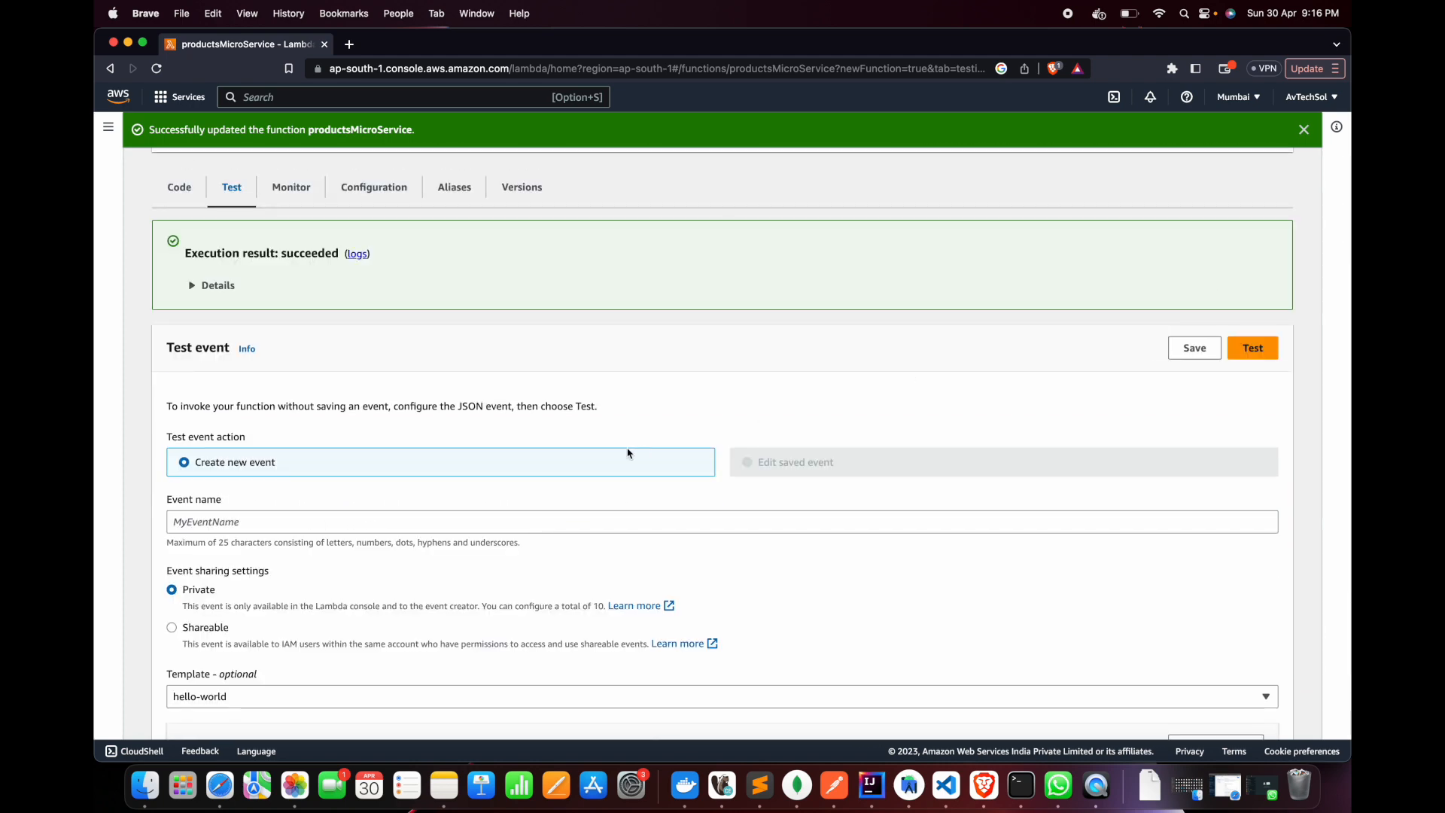
{"action": "left_click", "coordinate": [193, 287]}
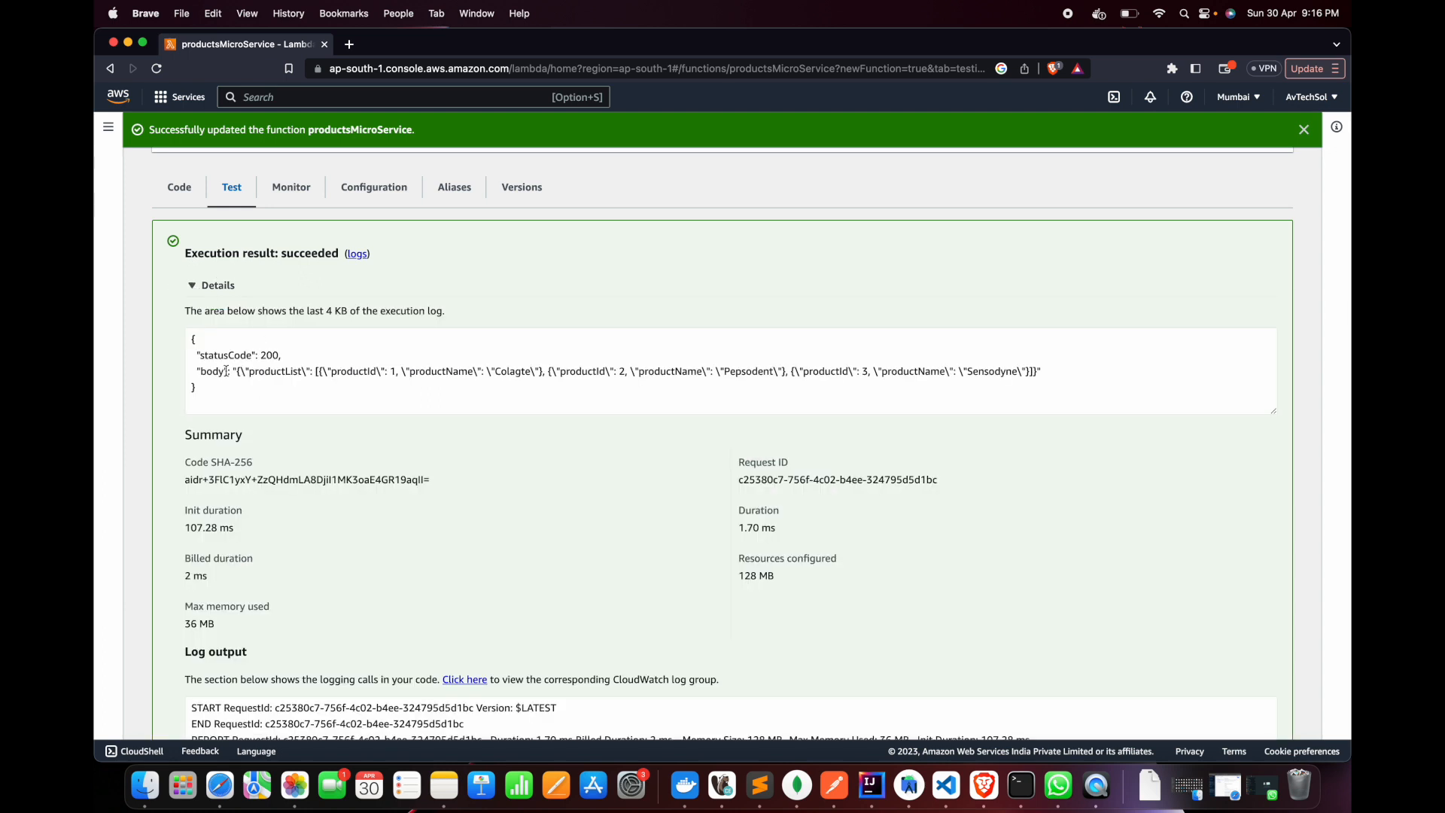
{"action": "left_click_drag", "start_coordinate": [192, 337], "coordinate": [223, 387]}
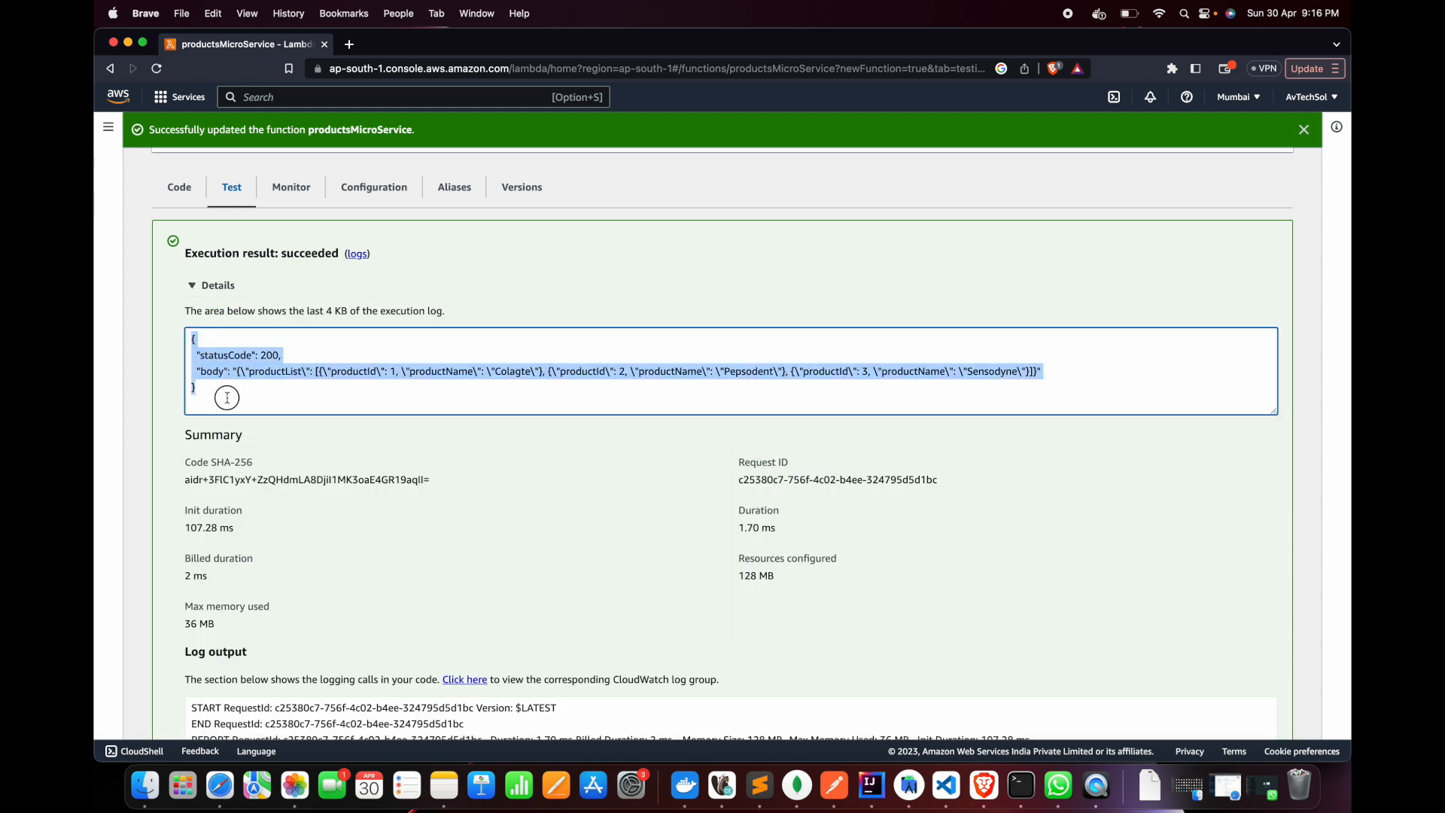
{"action": "left_click", "coordinate": [224, 390]}
{"action": "left_click_drag", "start_coordinate": [206, 378], "coordinate": [1051, 379]}
{"action": "left_click", "coordinate": [1051, 379]}
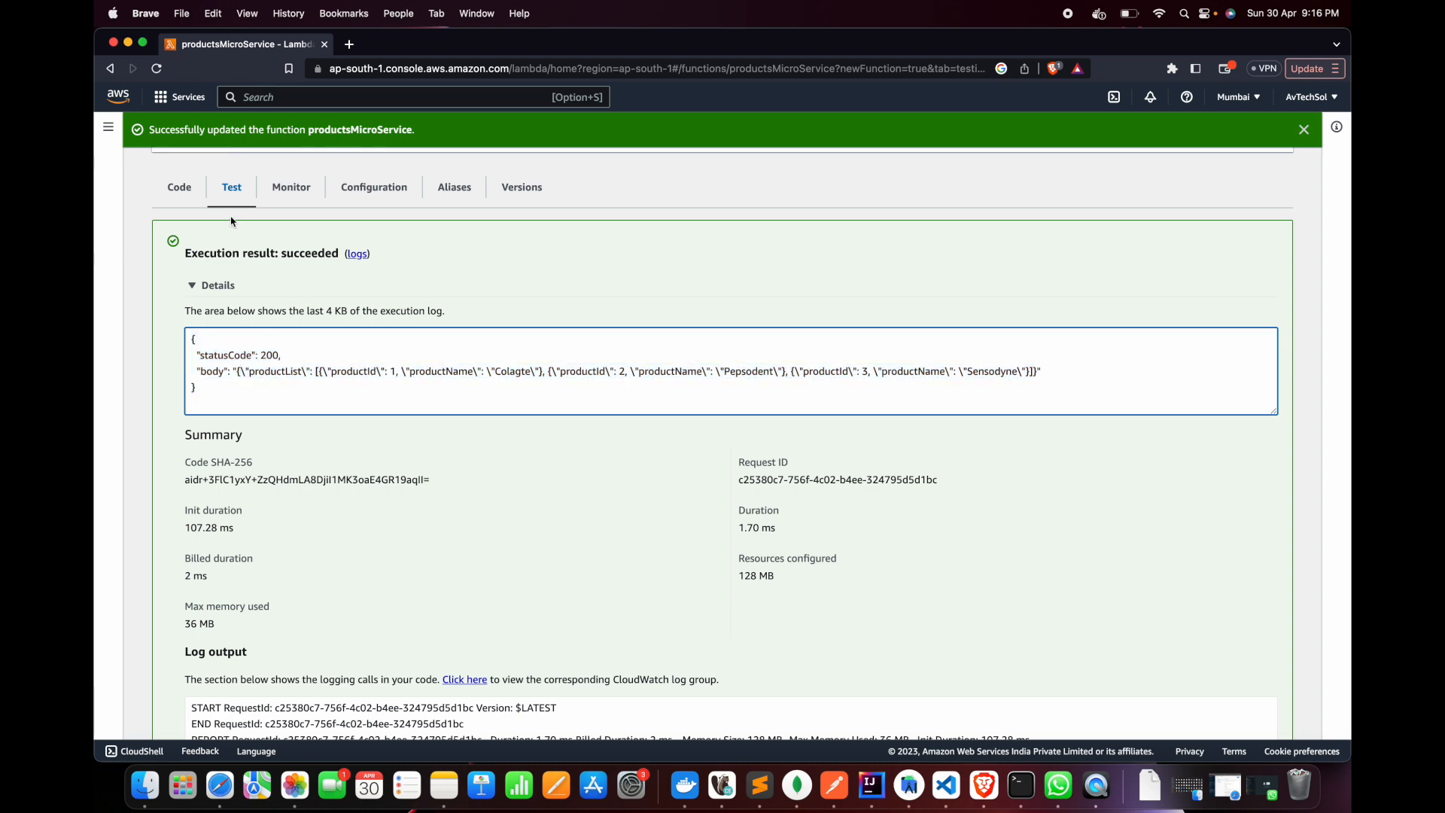
Change httpMethod in the event JSON to "POST" and add a "body" key with empty braces below it
{"action": "scroll", "coordinate": [364, 461], "scroll_direction": "down", "scroll_amount": 5}
{"action": "scroll", "coordinate": [362, 462], "scroll_direction": "down", "scroll_amount": 8}
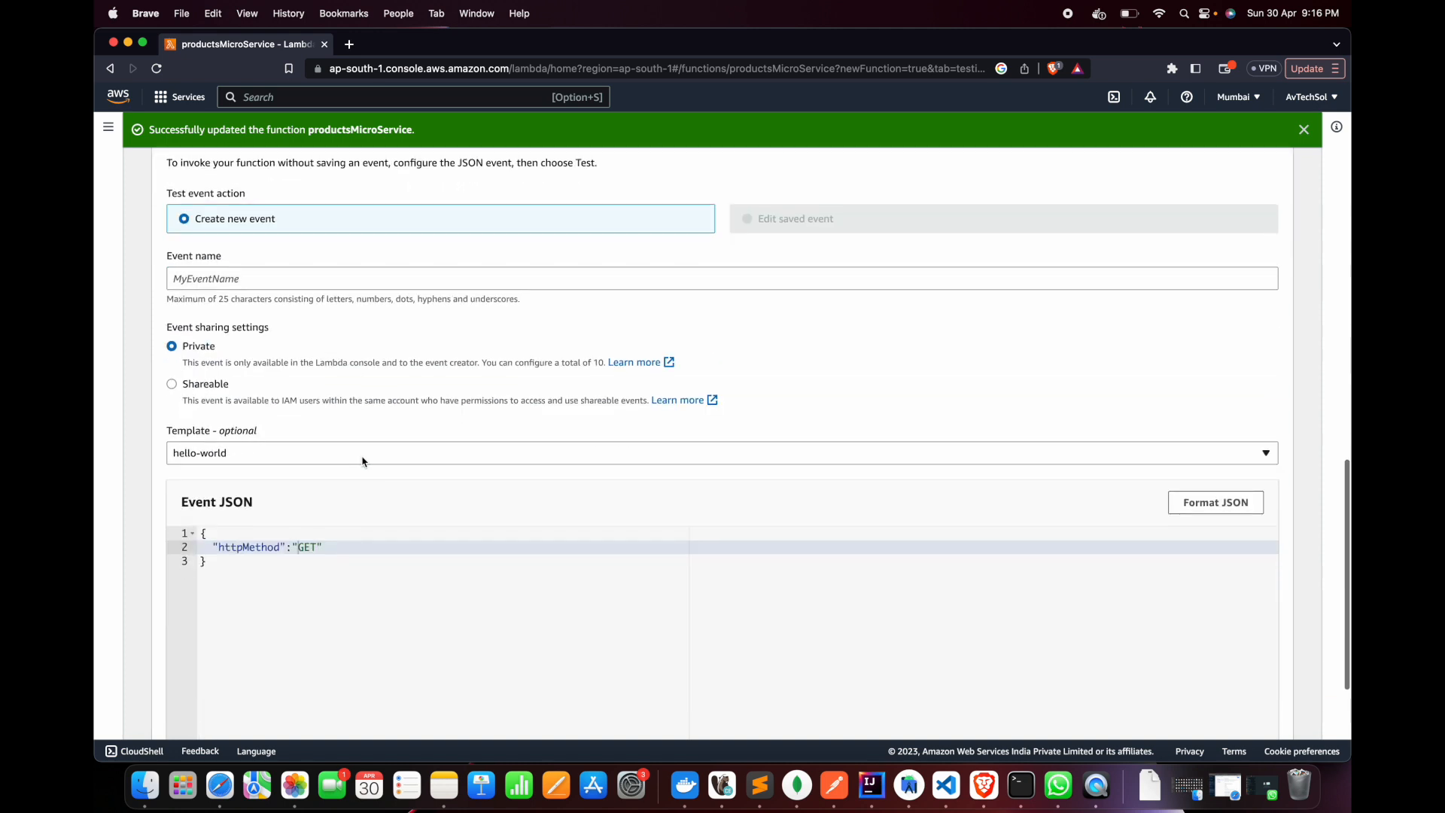
{"action": "double_click", "coordinate": [313, 549]}
{"action": "type", "text": "POST"}
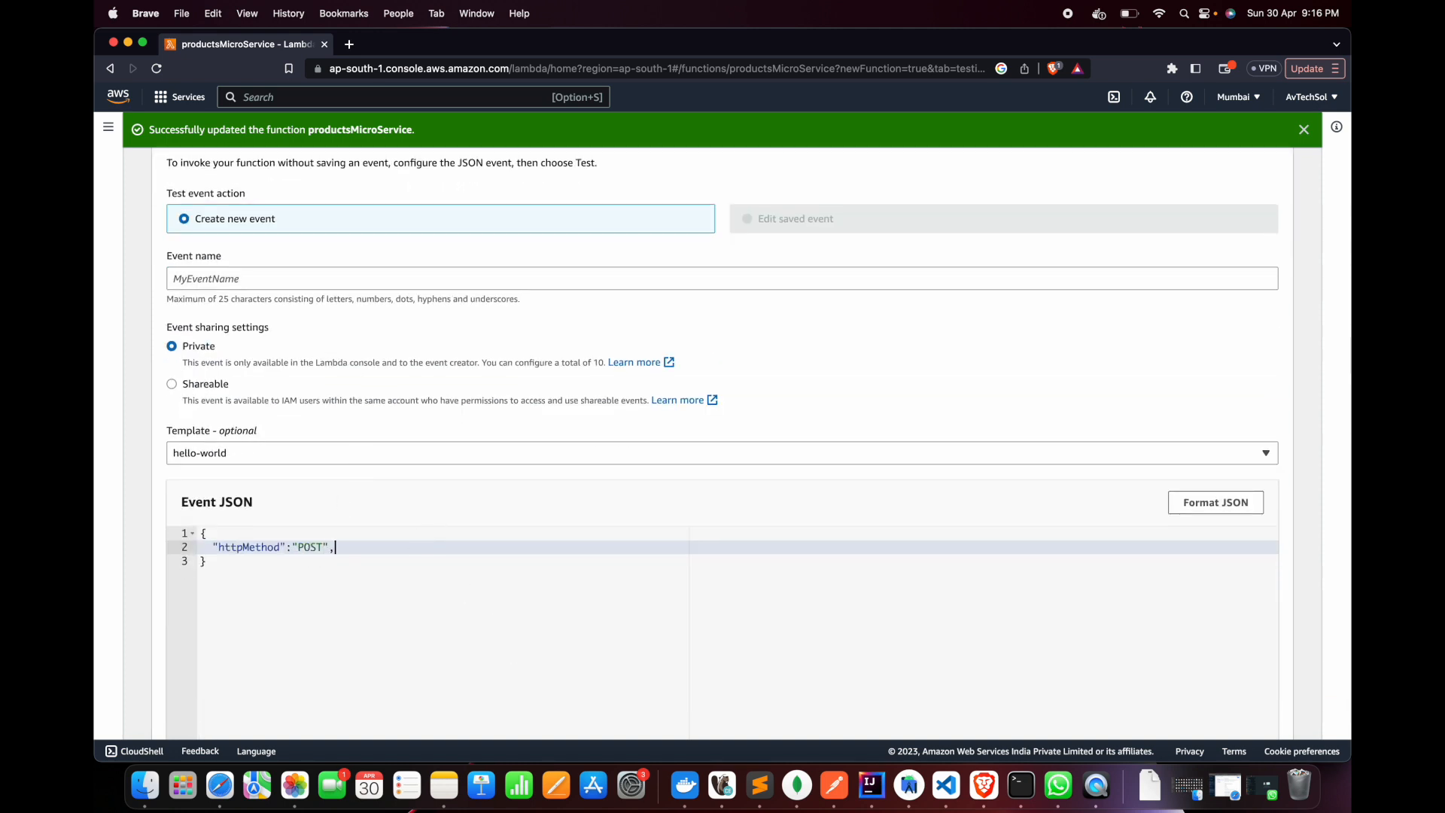
{"action": "key", "text": "Return"}
{"action": "type", "text": "\"bod"}
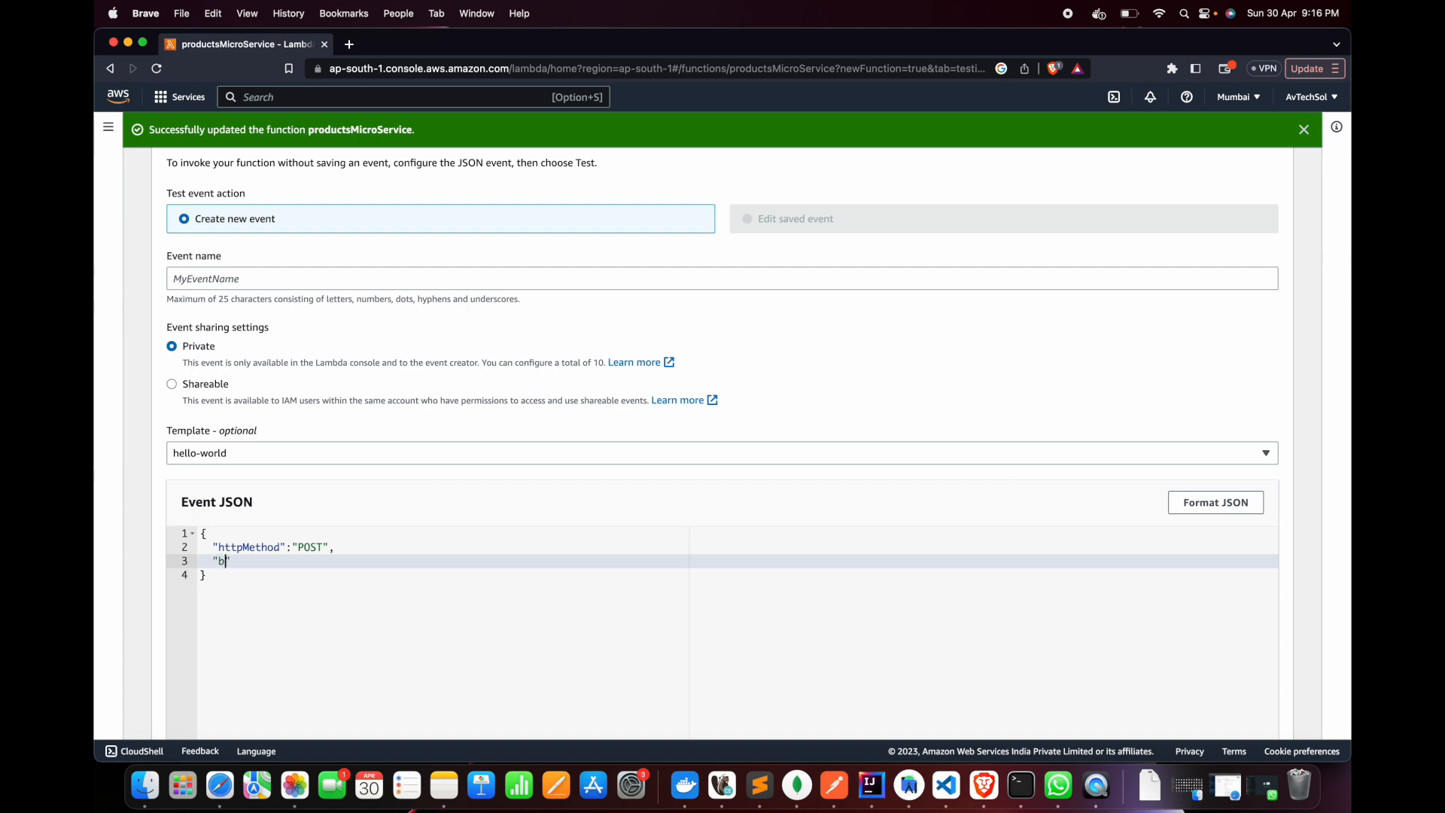
{"action": "type", "text": "y"}
{"action": "double_click", "coordinate": [229, 563]}
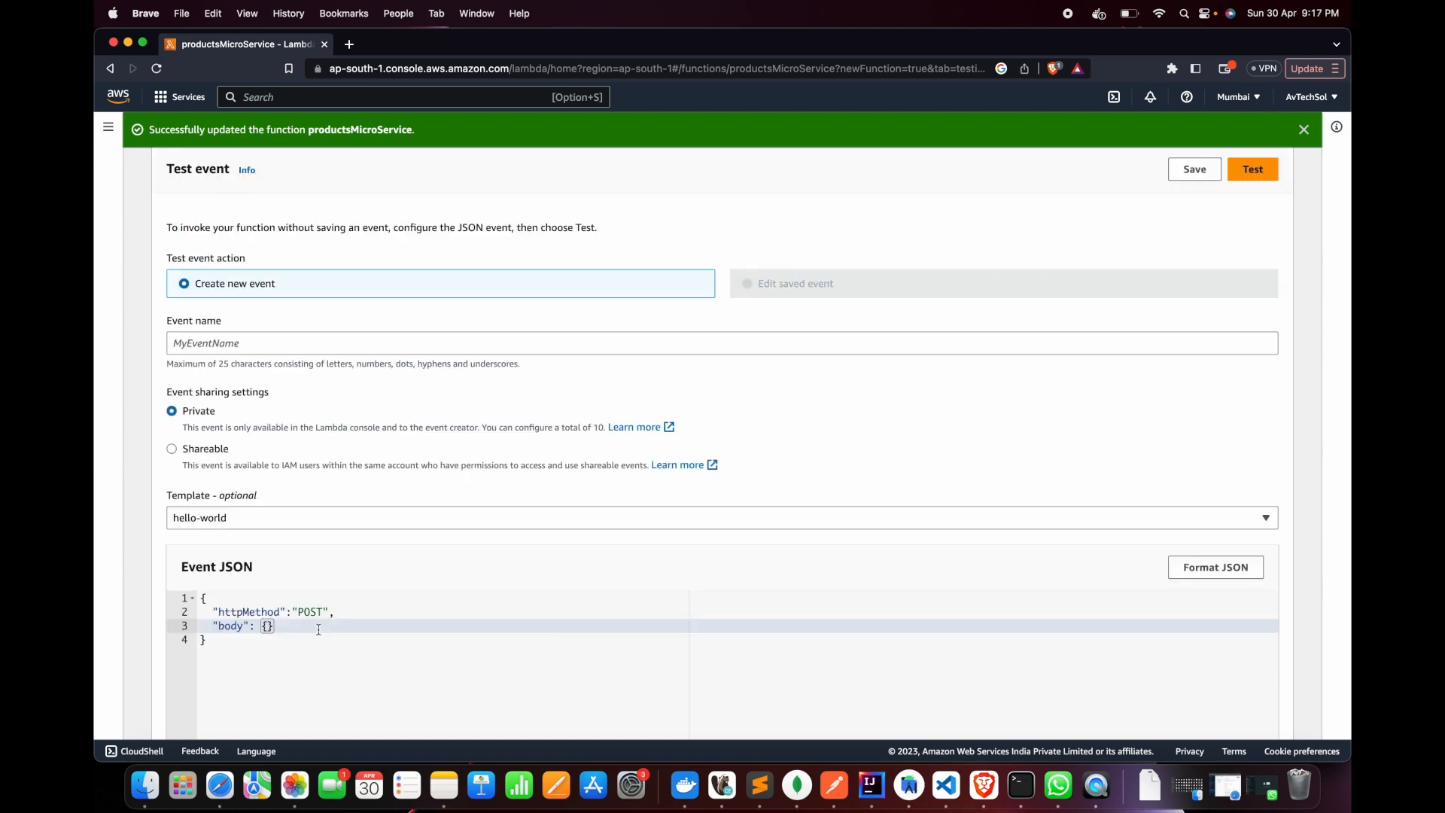
Fill the body object of the event JSON with "productId":4 and "productName":"CloseUp"
{"action": "type", "text": "\"prodyc"}
{"action": "key", "text": "BackSpace"}
{"action": "key", "text": "BackSpace"}
{"action": "key", "text": "BackSpace"}
{"action": "type", "text": "ductId\":4,\"productName\":"}
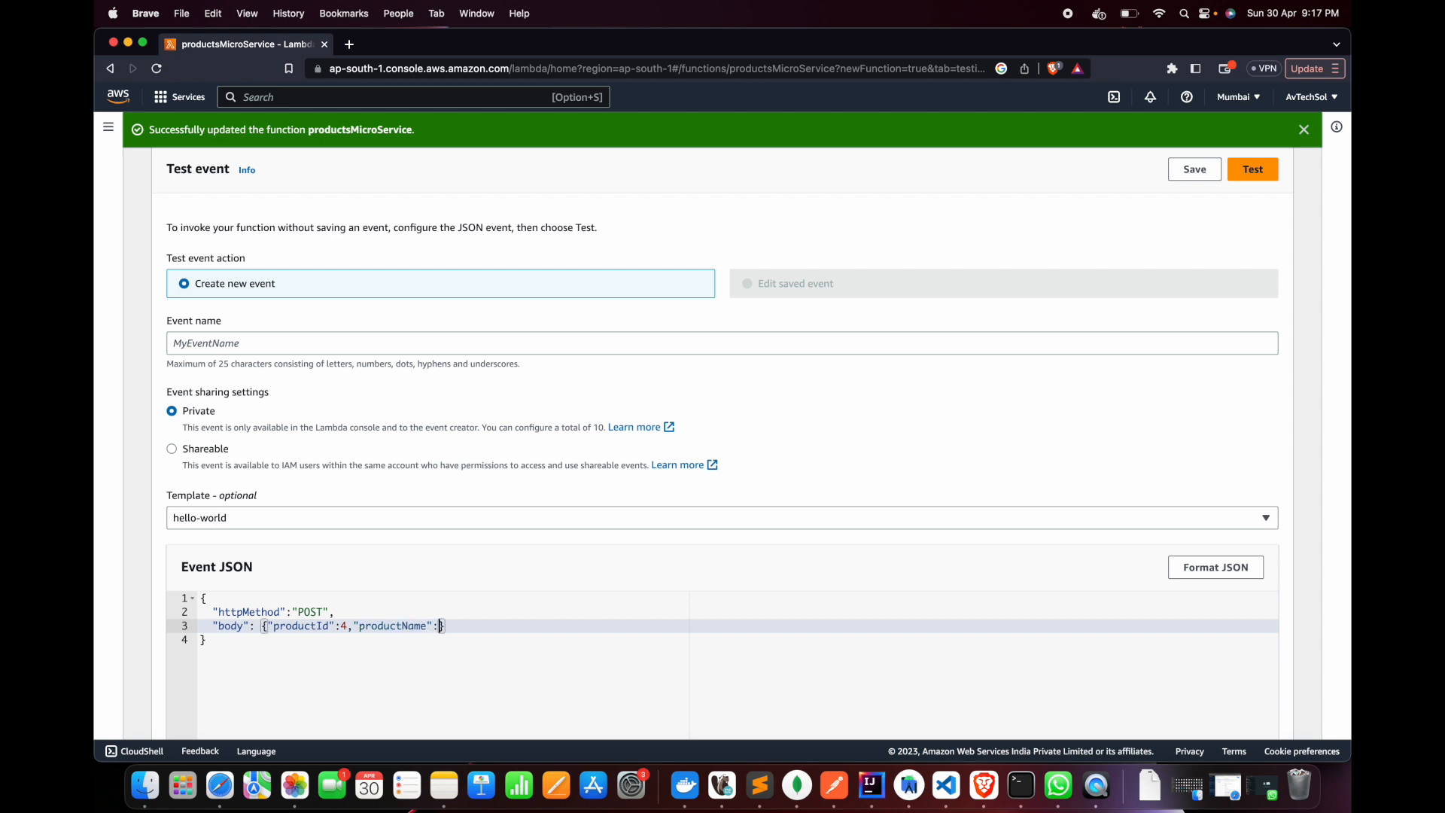
{"action": "type", "text": "\"CloseUp"}
{"action": "scroll", "coordinate": [572, 518], "scroll_direction": "down", "scroll_amount": 4}
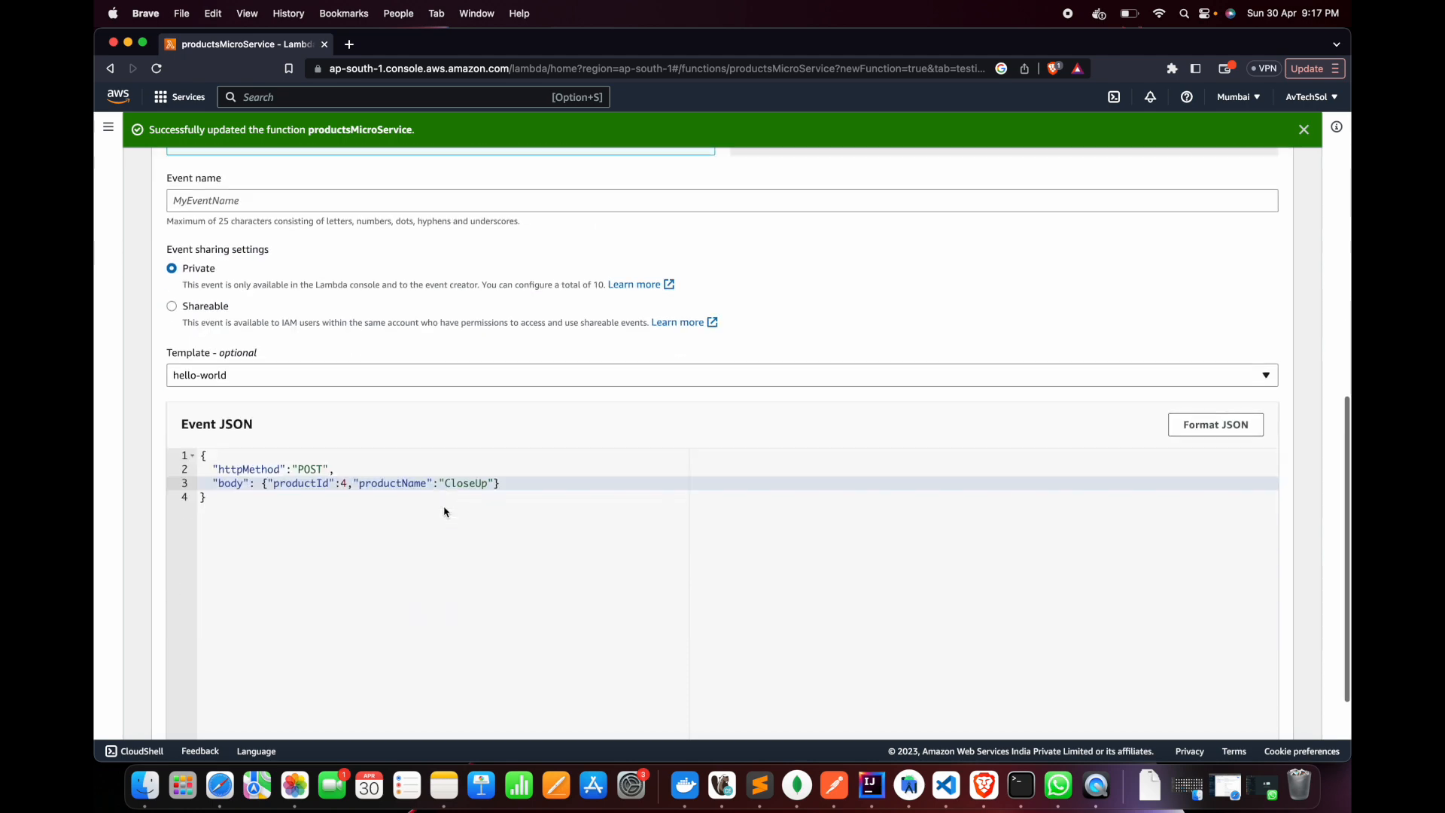
{"action": "left_click", "coordinate": [387, 326]}
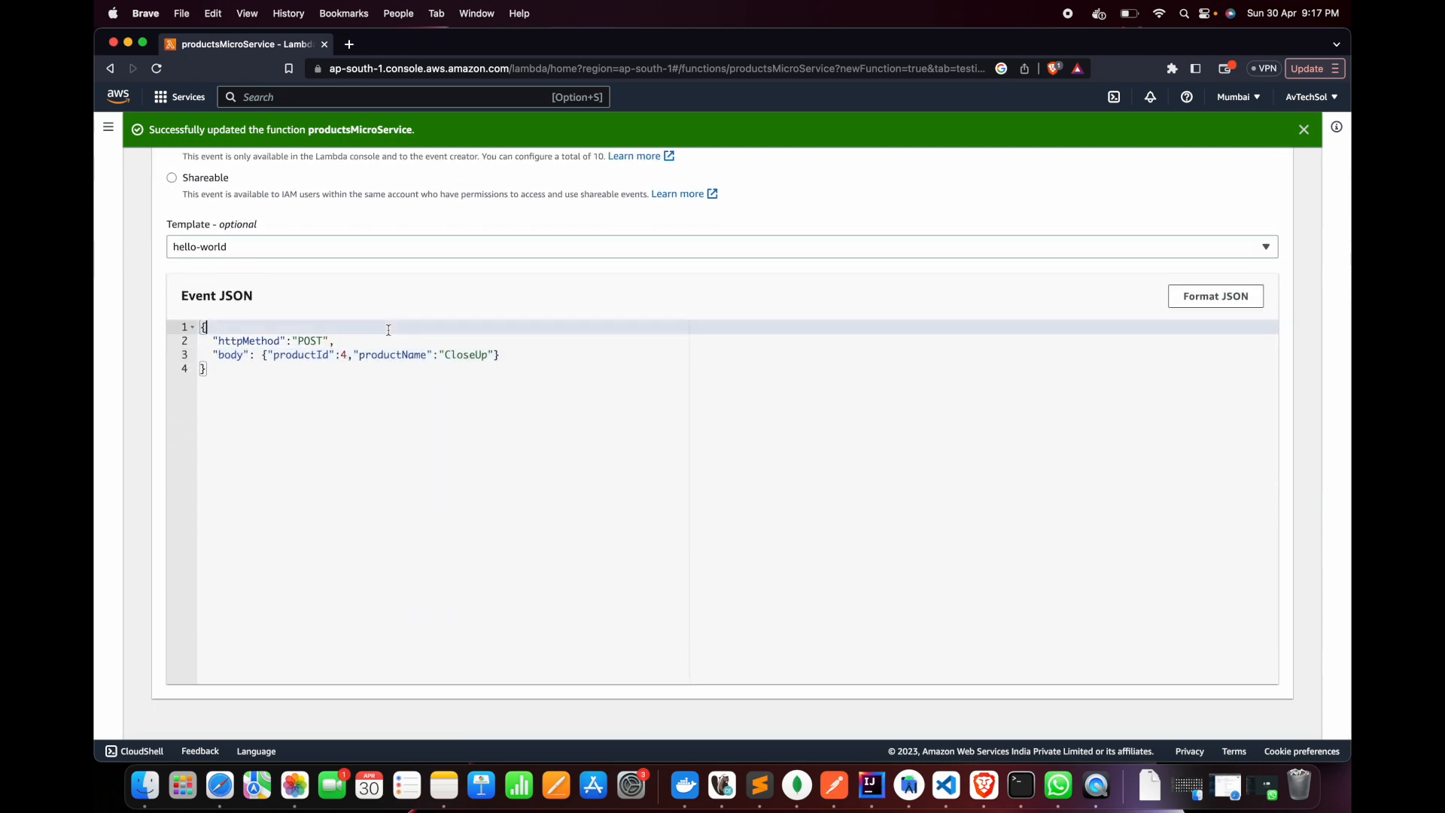
Run the function with the POST test event and examine the status code and message in the execution details
{"action": "scroll", "coordinate": [387, 326], "scroll_direction": "up", "scroll_amount": 5}
{"action": "left_click", "coordinate": [1265, 223]}
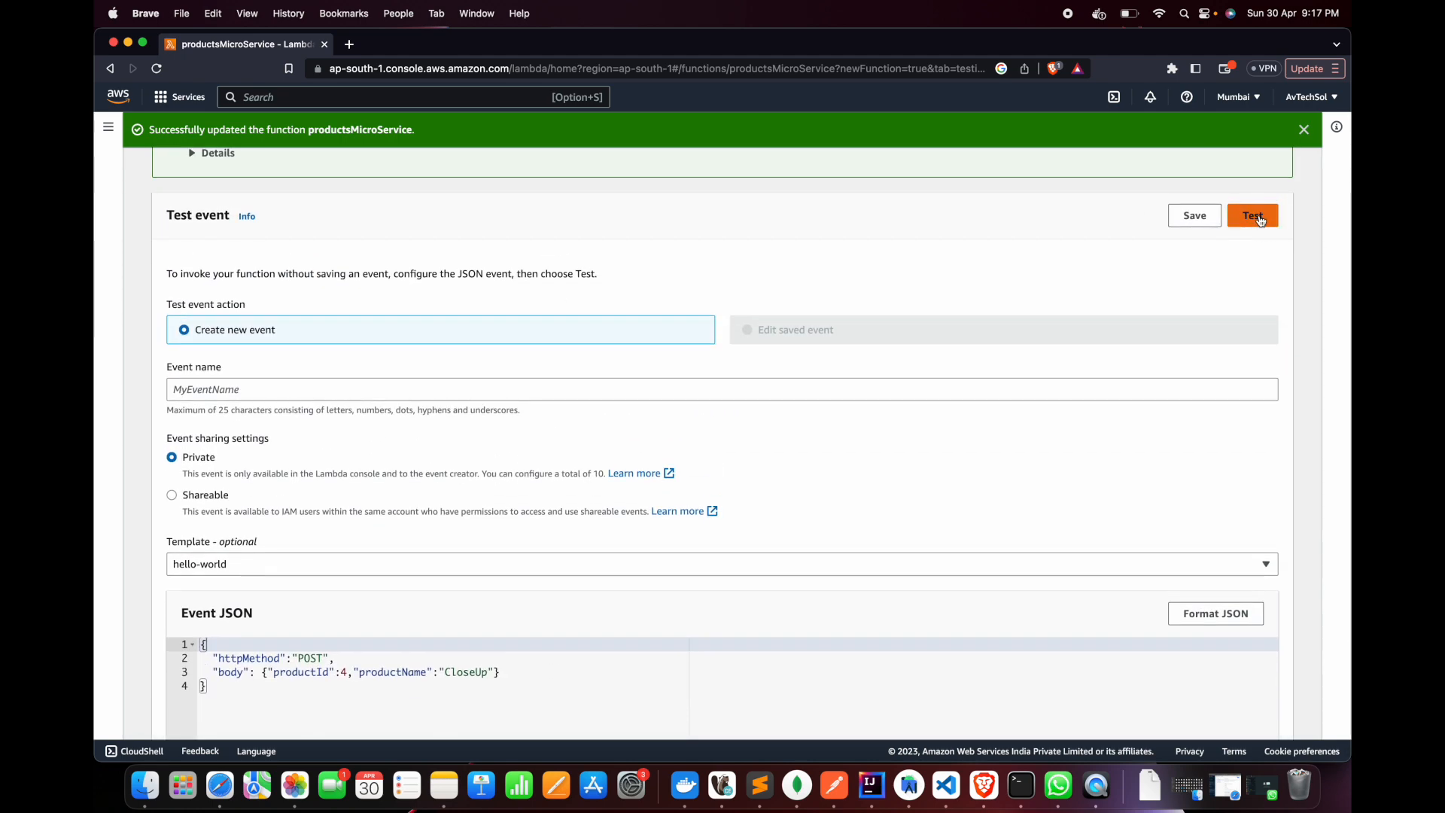
{"action": "left_click", "coordinate": [193, 376]}
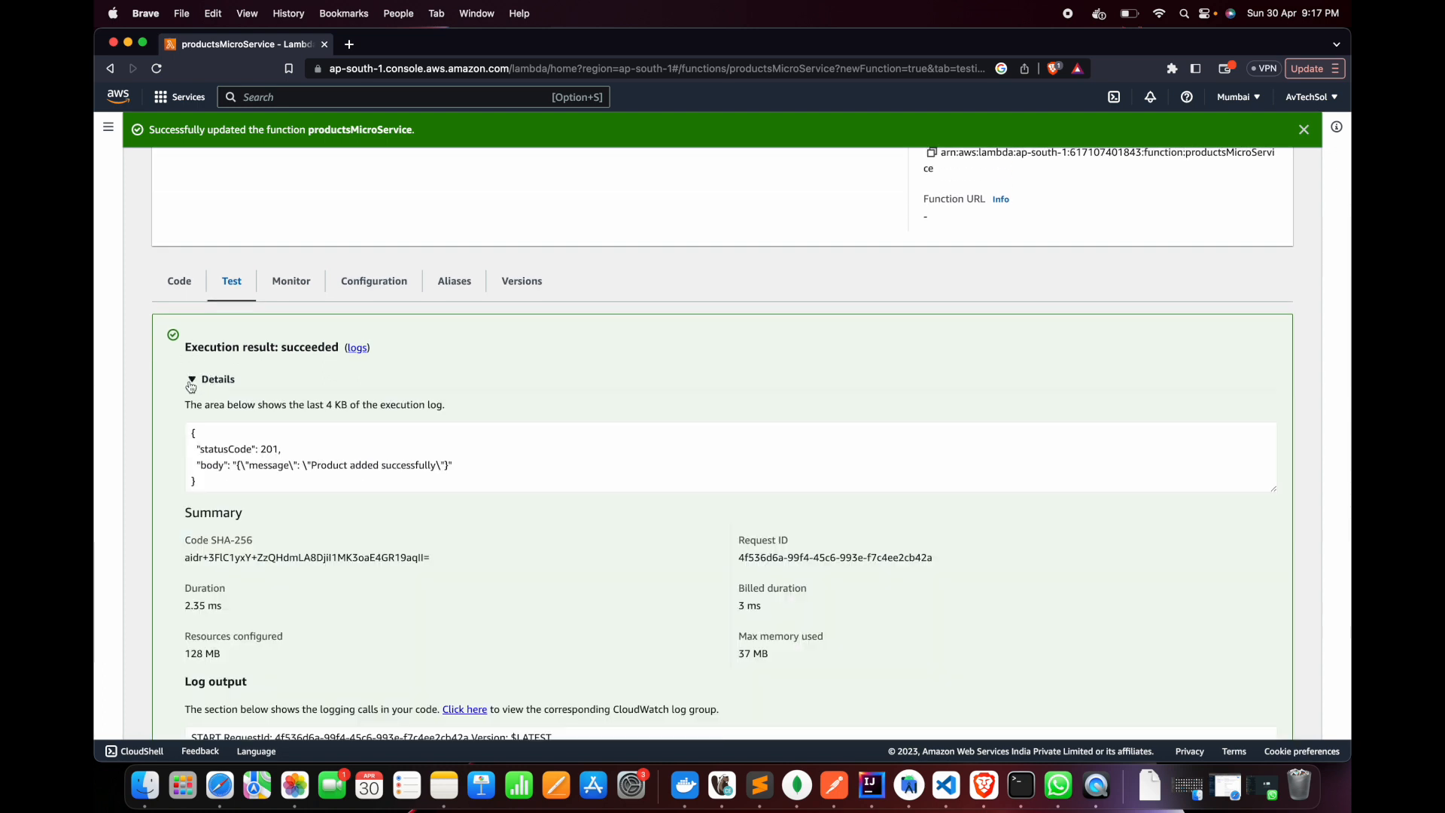
{"action": "left_click_drag", "start_coordinate": [200, 448], "coordinate": [316, 450]}
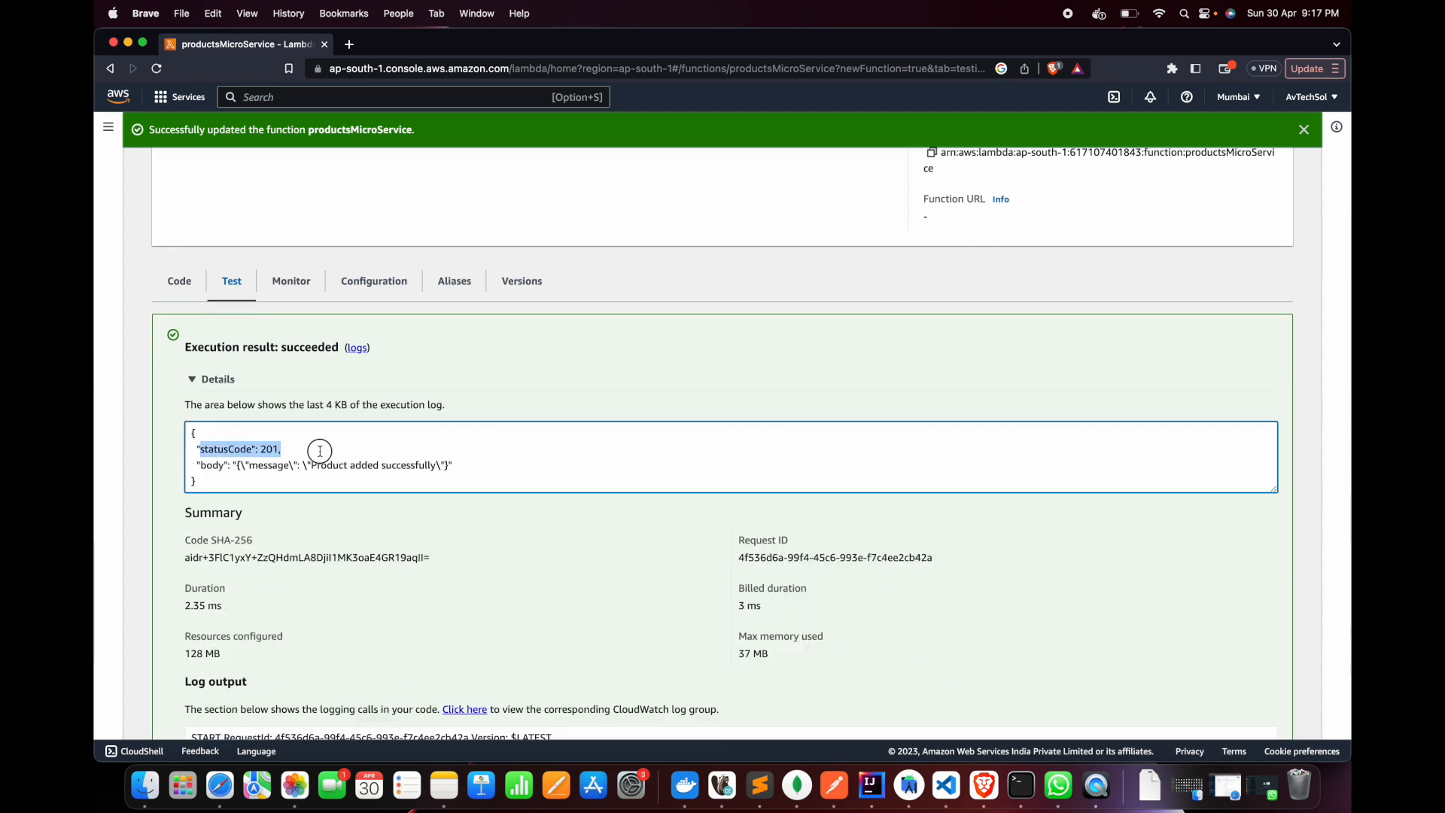
{"action": "left_click", "coordinate": [205, 465]}
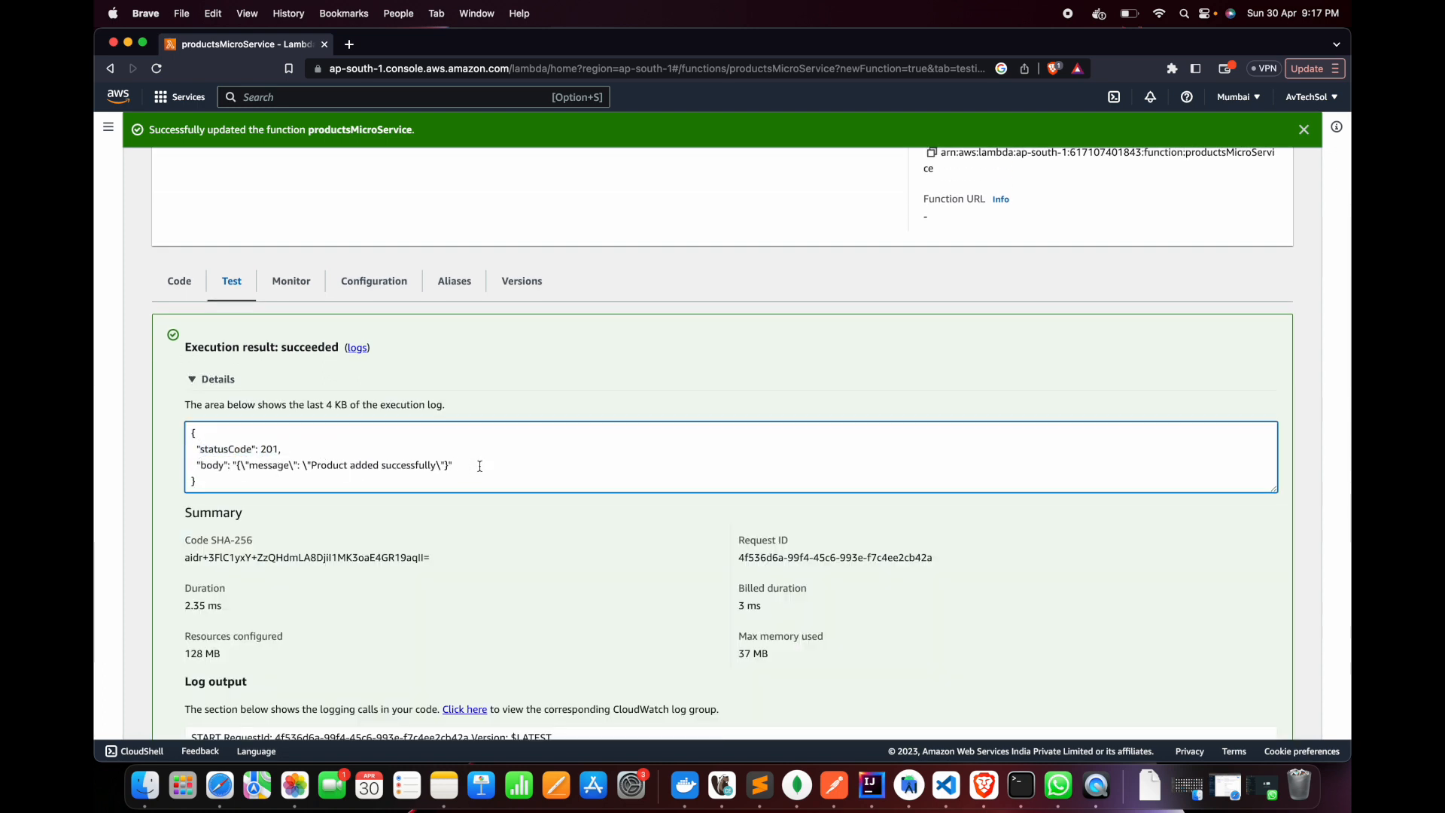
{"action": "left_click_drag", "start_coordinate": [324, 466], "coordinate": [439, 468]}
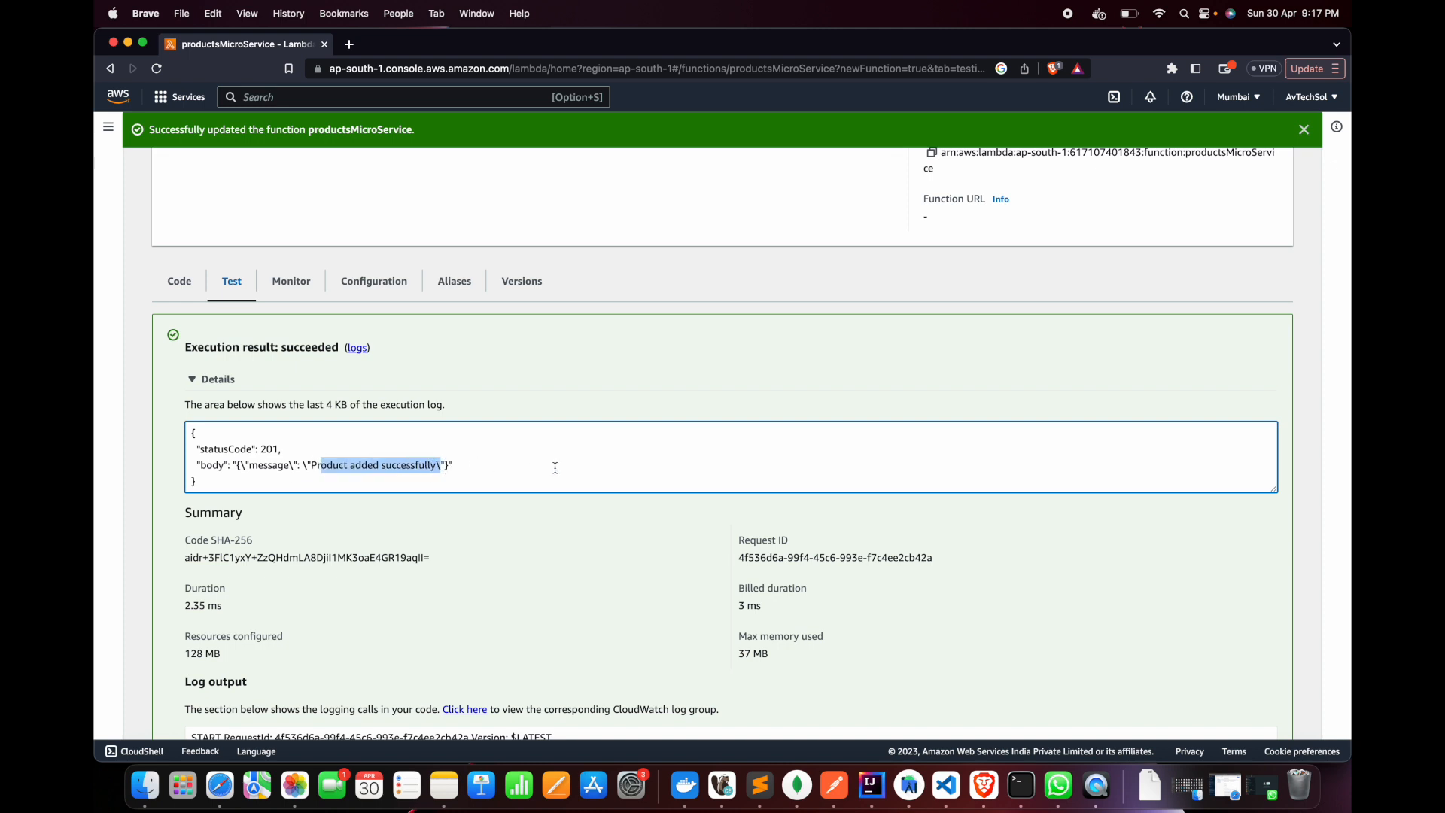
Check the POST run's function logs in the code editor's execution results, and return to the lambda_function source
{"action": "scroll", "coordinate": [555, 468], "scroll_direction": "up", "scroll_amount": 5}
{"action": "left_click", "coordinate": [174, 565]}
{"action": "scroll", "coordinate": [600, 520], "scroll_direction": "down", "scroll_amount": 5}
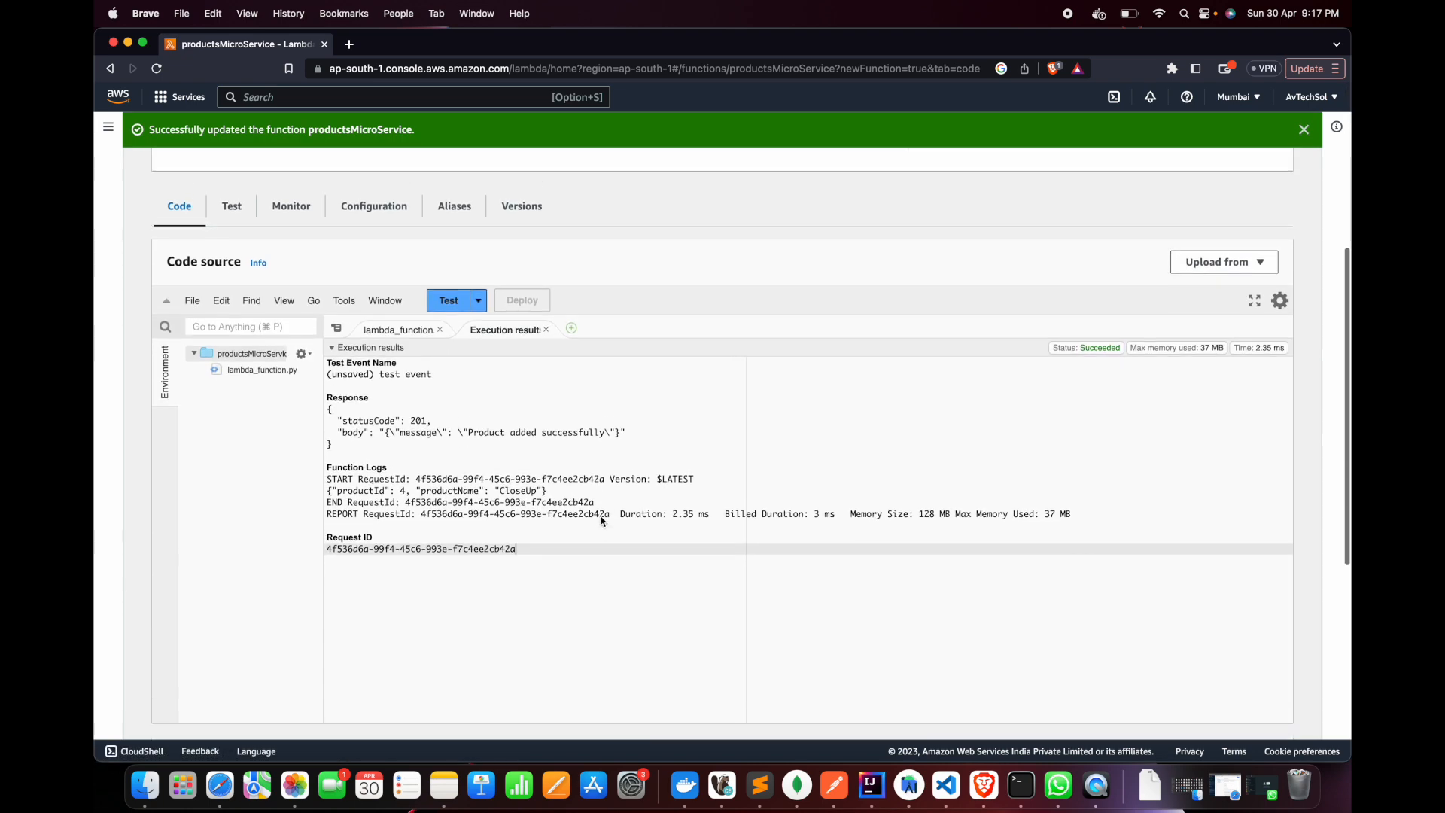
{"action": "left_click", "coordinate": [397, 356]}
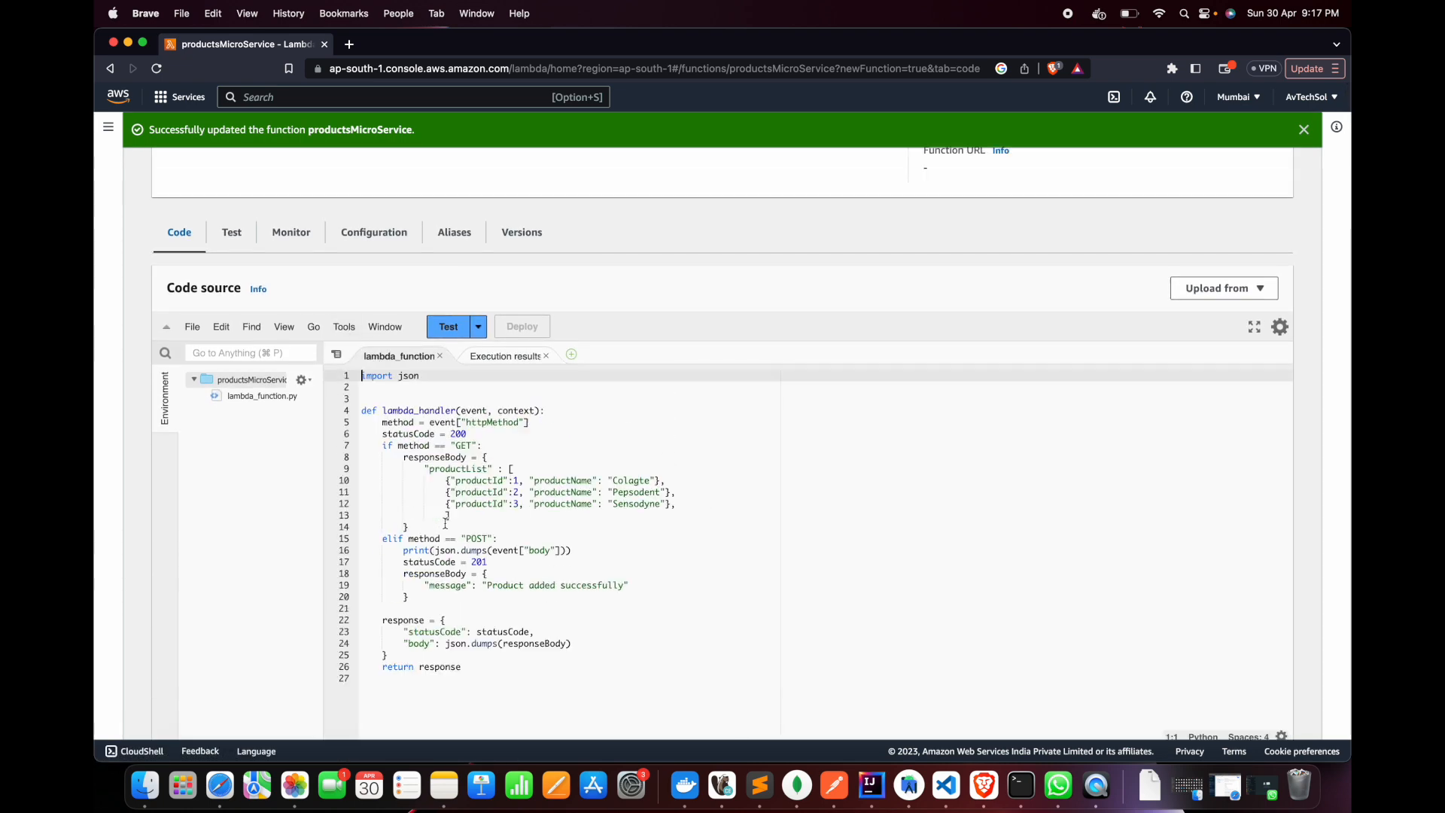
{"action": "scroll", "coordinate": [582, 375], "scroll_direction": "up", "scroll_amount": 5}
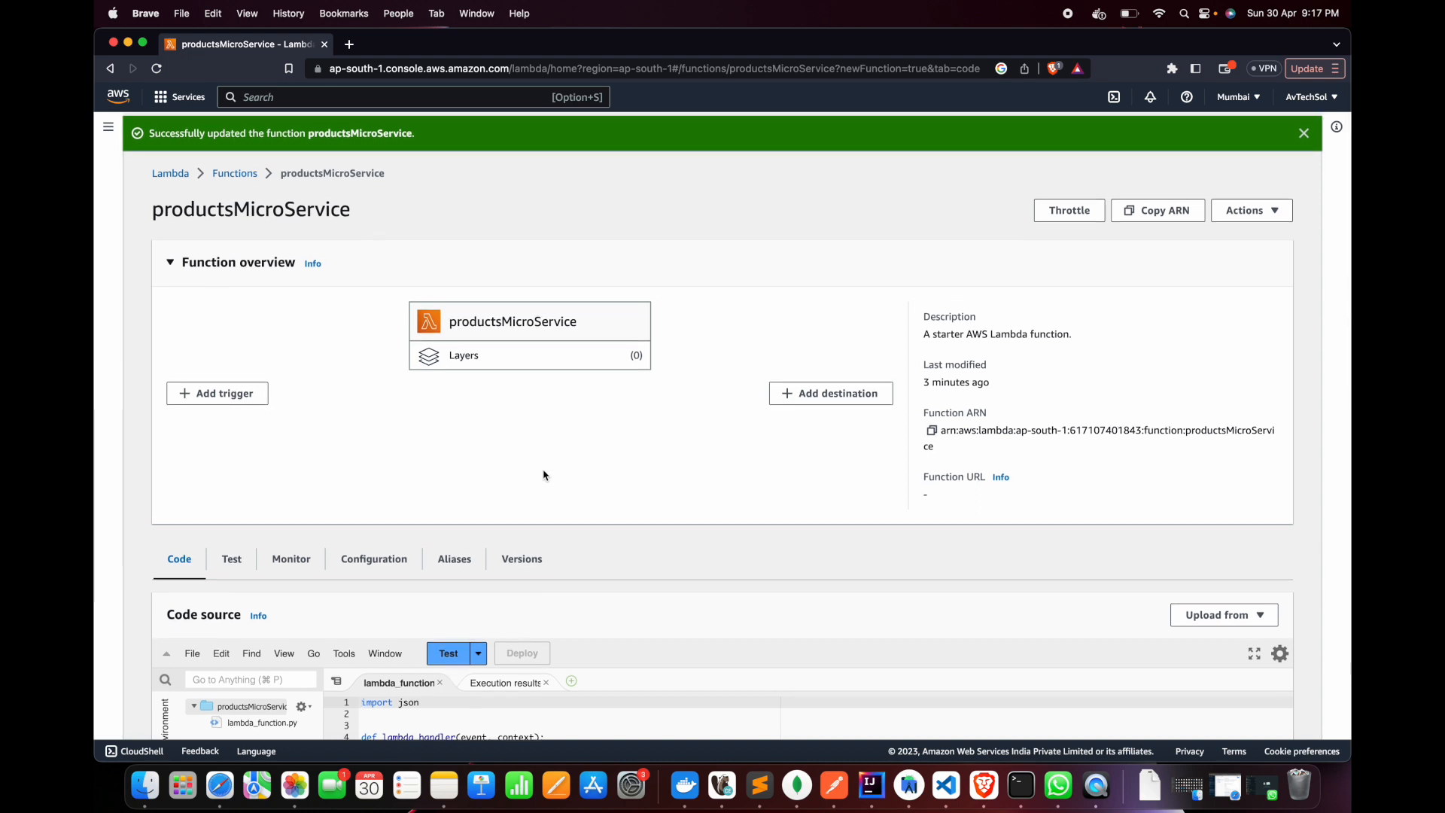
Go to the AWS console home, search the services for "api gateway" and open API Gateway
{"action": "left_click", "coordinate": [118, 96]}
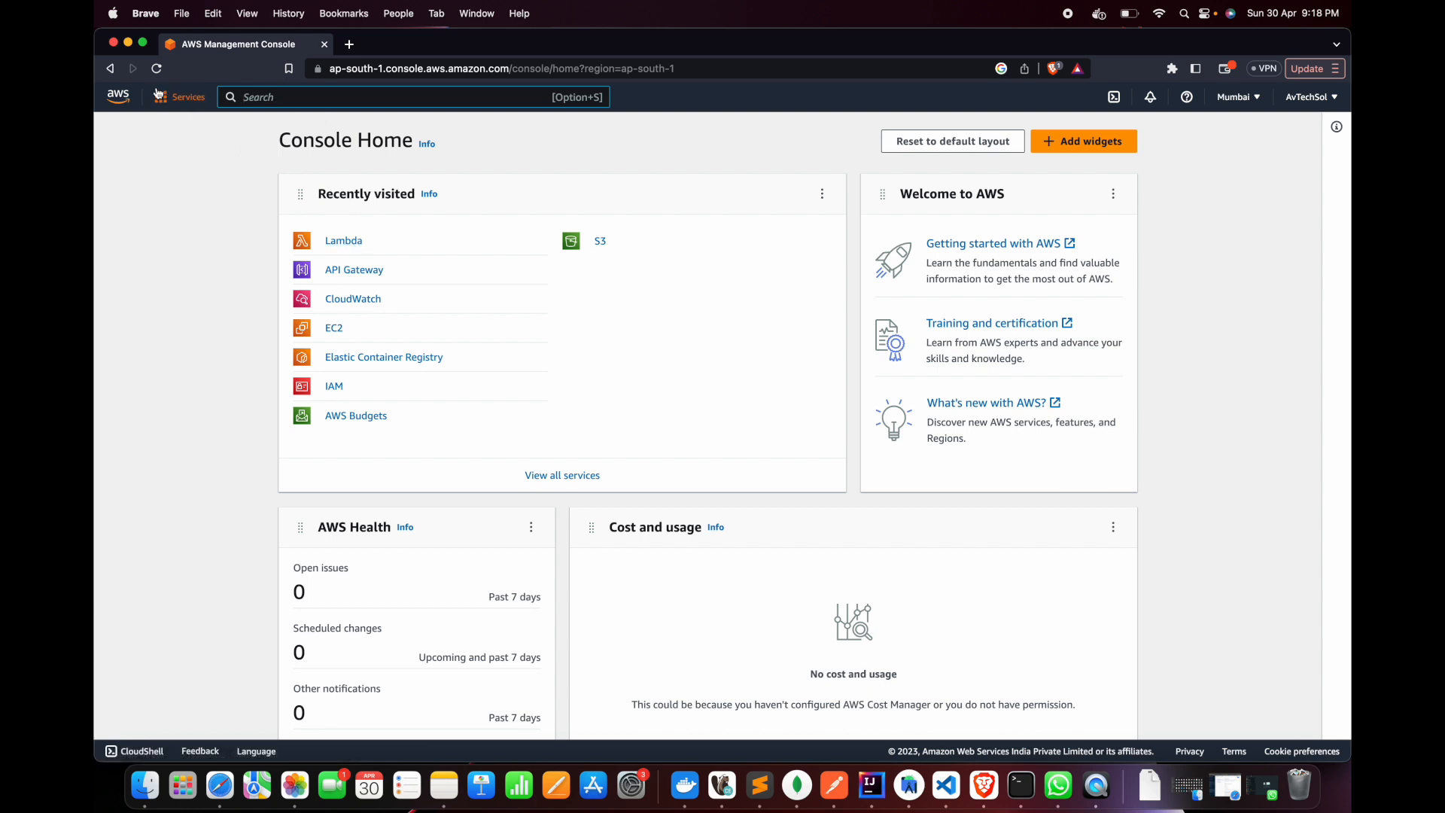
{"action": "left_click", "coordinate": [117, 100]}
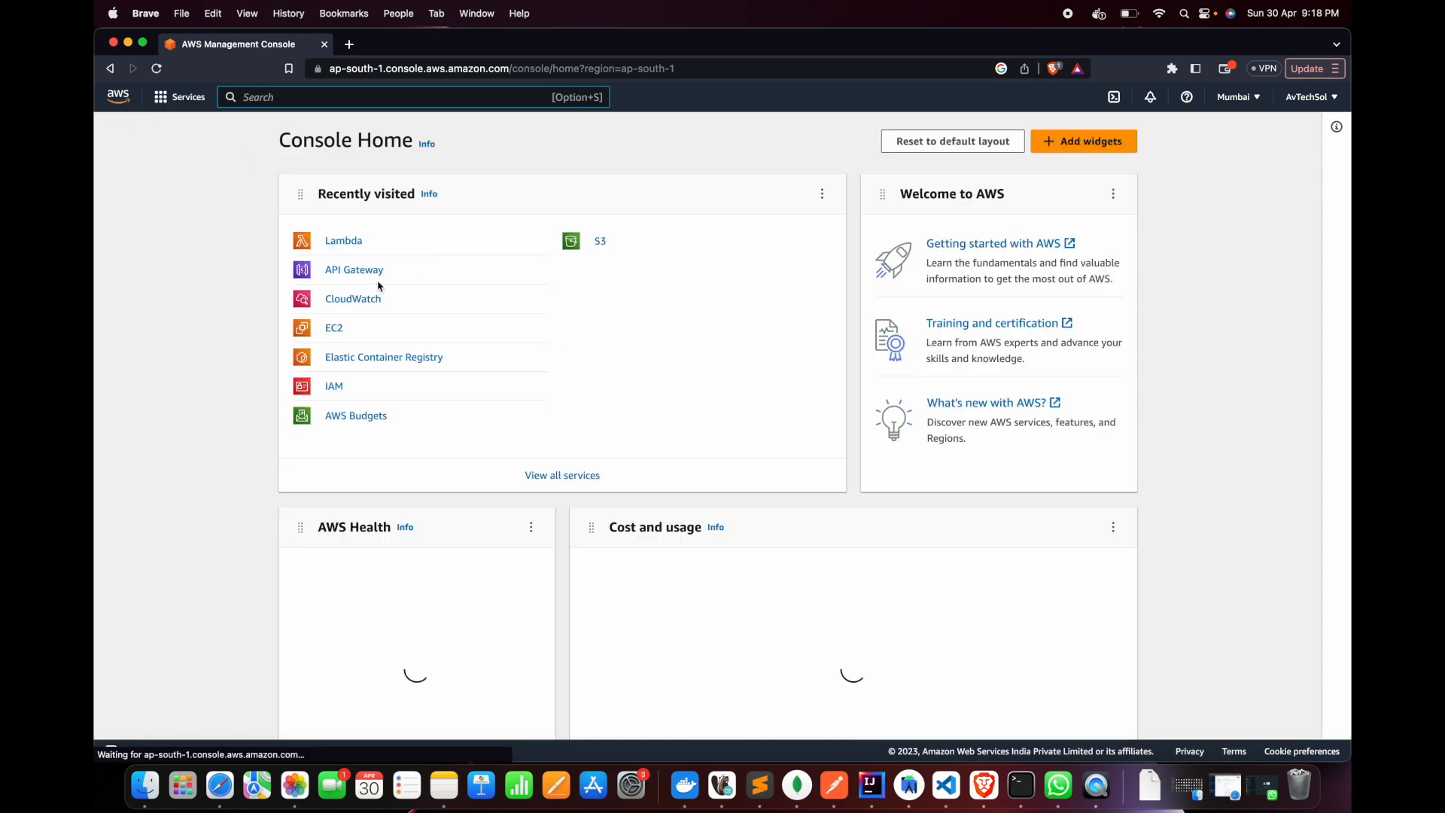
{"action": "left_click", "coordinate": [299, 97]}
{"action": "type", "text": "api gateway"}
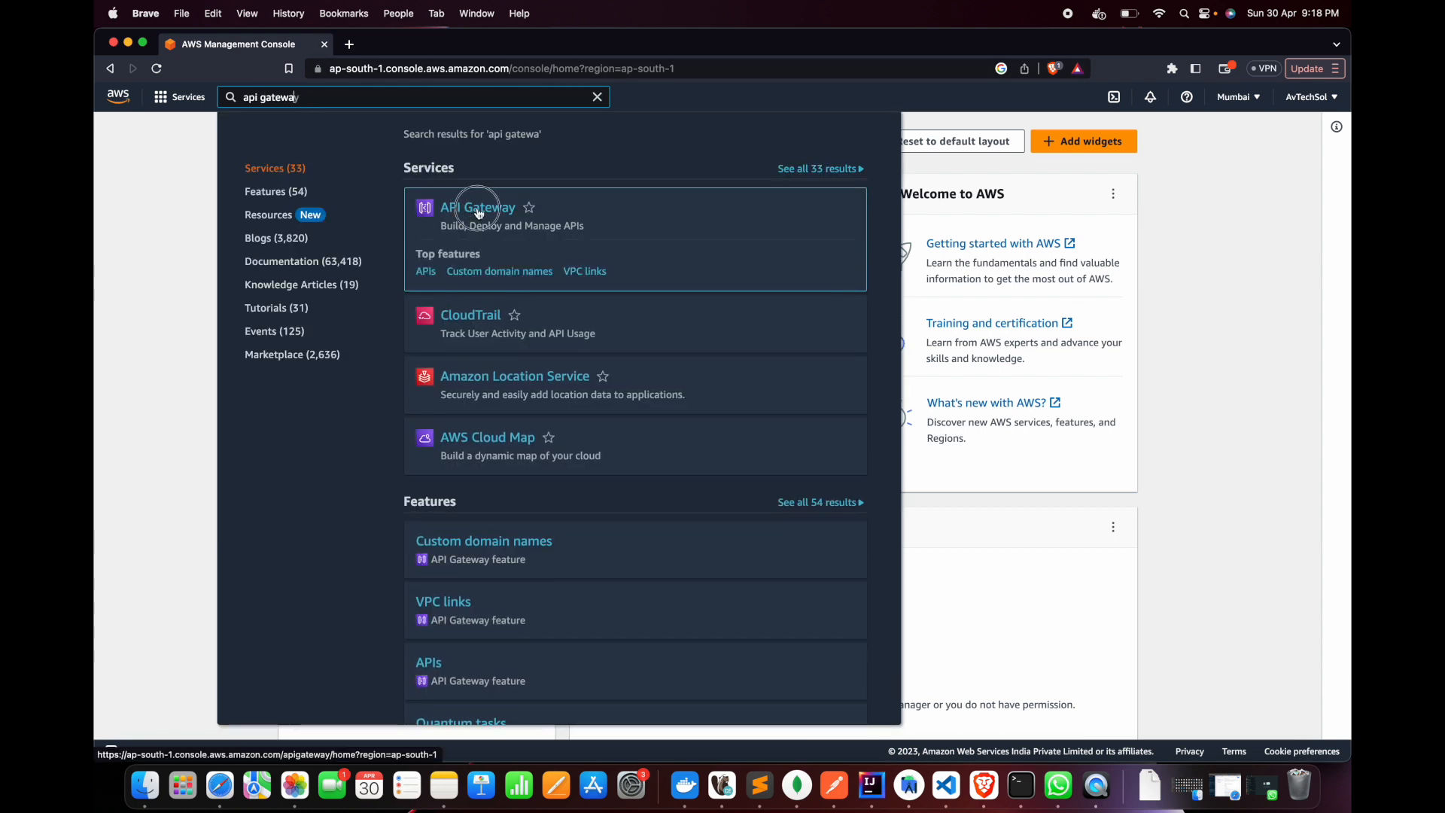
{"action": "left_click", "coordinate": [513, 213]}
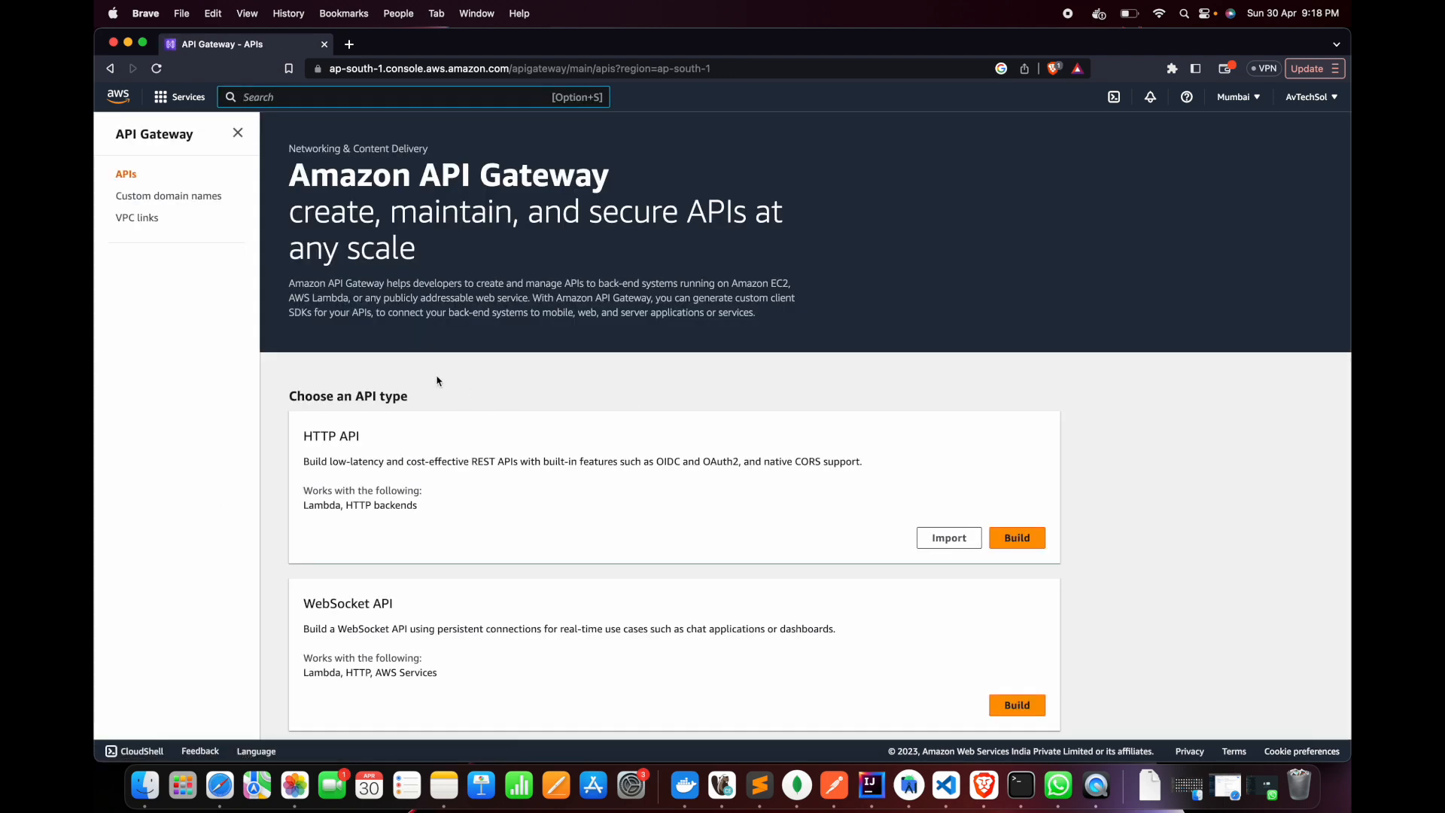
Start building a public REST API, not the private one, and dismiss the first-API welcome message
{"action": "scroll", "coordinate": [544, 329], "scroll_direction": "down", "scroll_amount": 5}
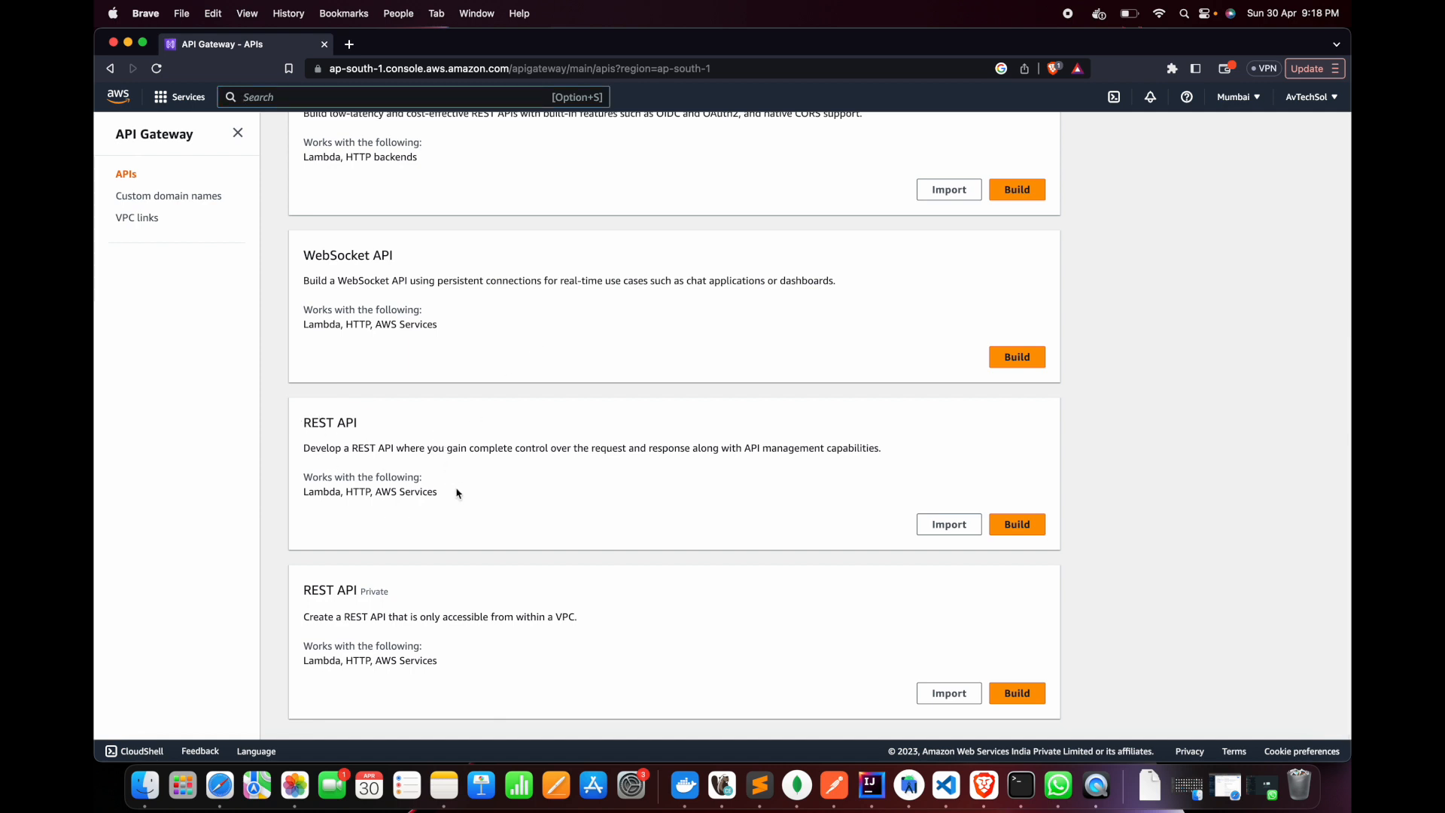
{"action": "double_click", "coordinate": [367, 591]}
{"action": "left_click_drag", "start_coordinate": [302, 427], "coordinate": [484, 446]}
{"action": "left_click", "coordinate": [484, 445]}
{"action": "left_click", "coordinate": [1016, 527]}
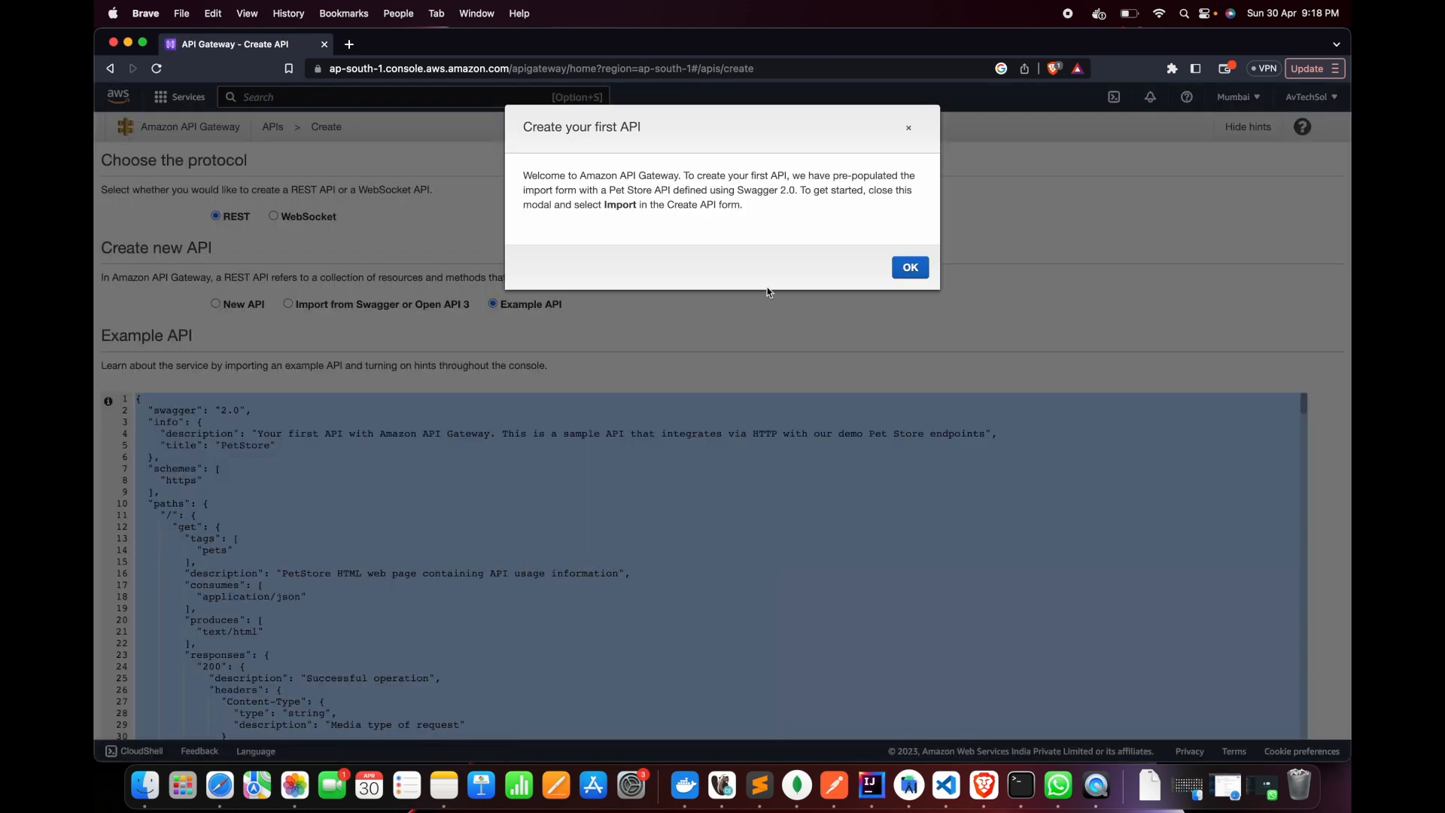
{"action": "left_click", "coordinate": [911, 269]}
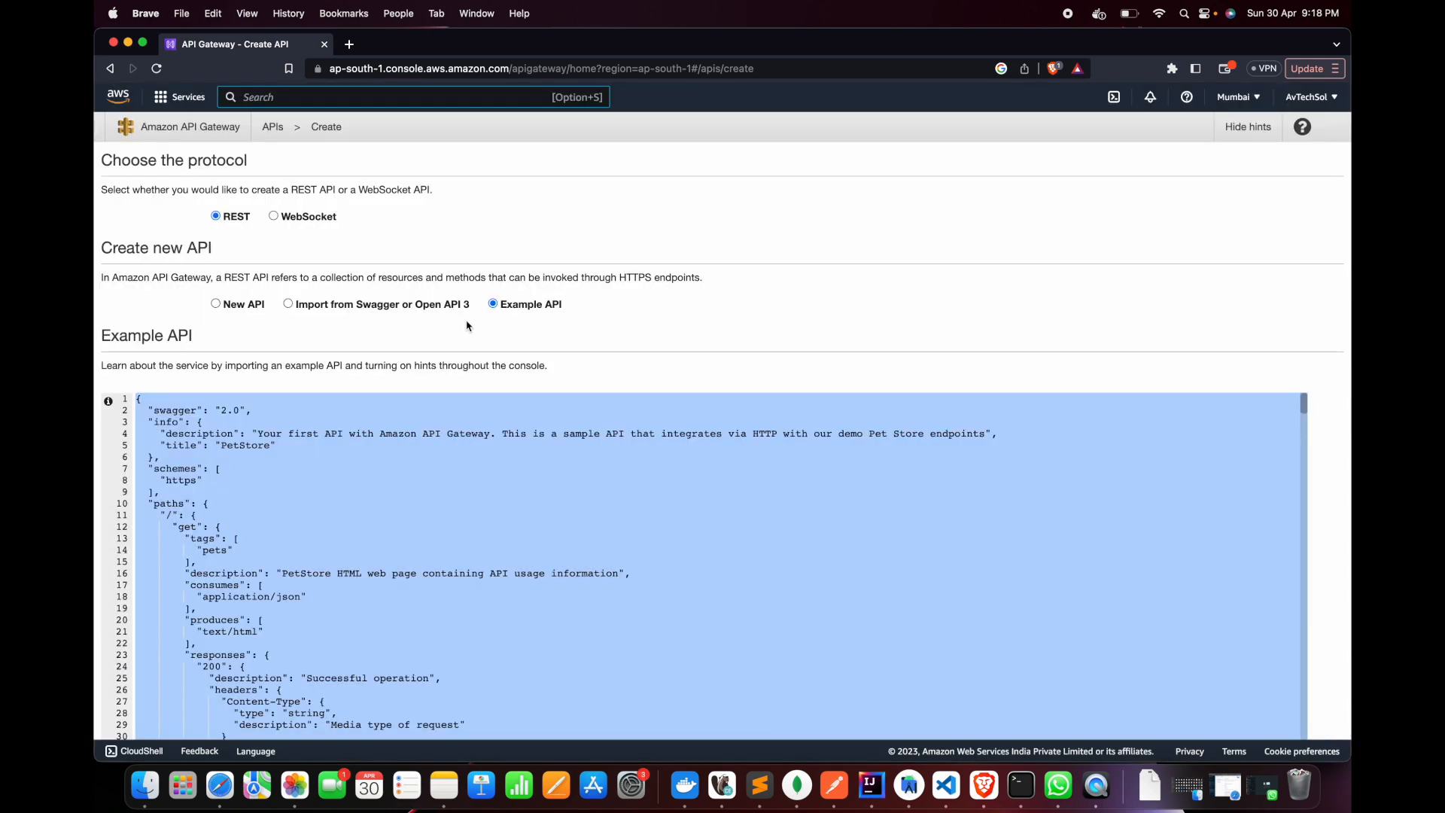
Review the example PetStore API definition and endpoint types, and import it with the Regional endpoint and Fail on warnings
{"action": "scroll", "coordinate": [248, 337], "scroll_direction": "down", "scroll_amount": 5}
{"action": "scroll", "coordinate": [339, 362], "scroll_direction": "up", "scroll_amount": 5}
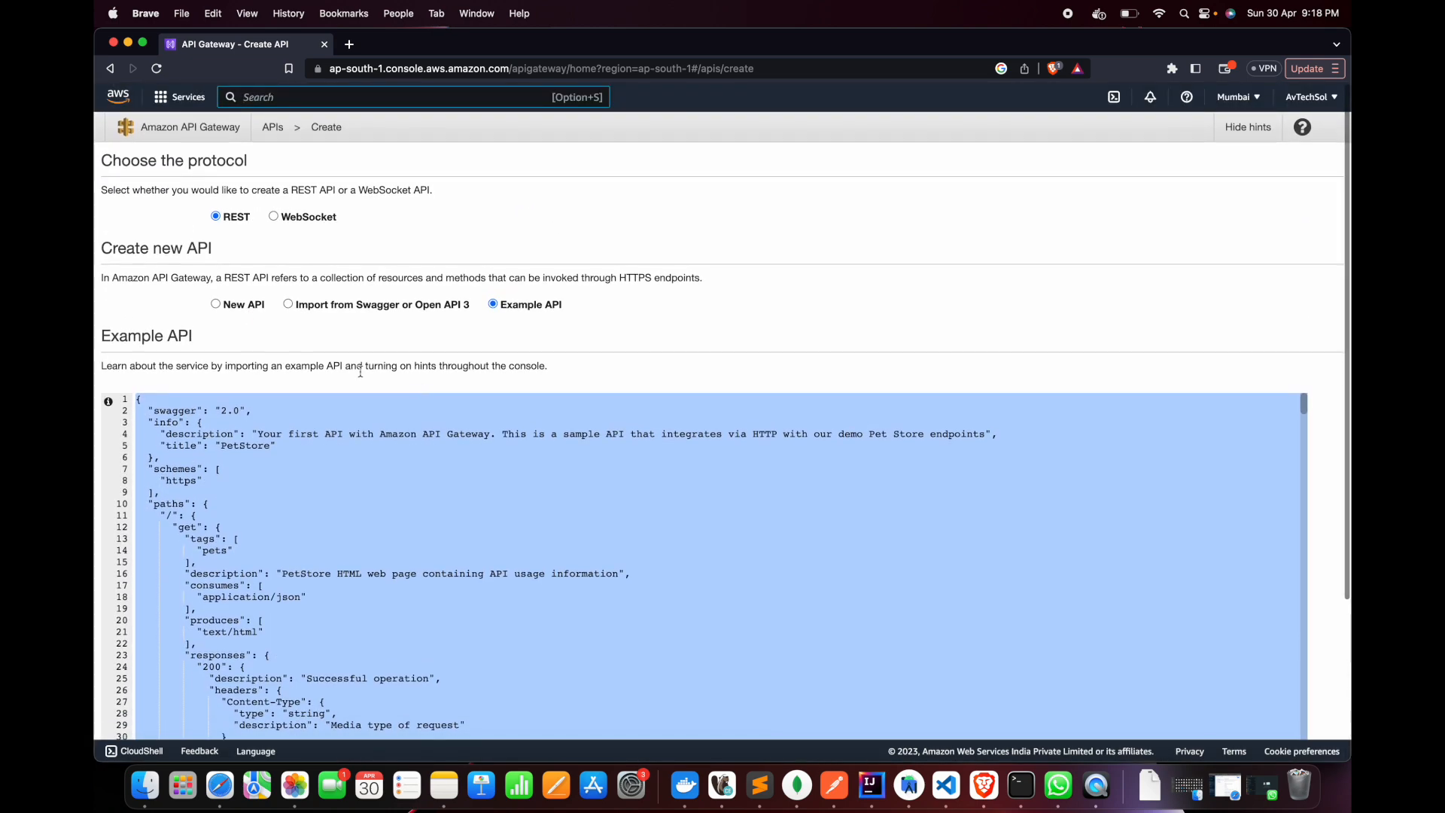
{"action": "scroll", "coordinate": [437, 387], "scroll_direction": "down", "scroll_amount": 5}
{"action": "scroll", "coordinate": [437, 387], "scroll_direction": "up", "scroll_amount": 5}
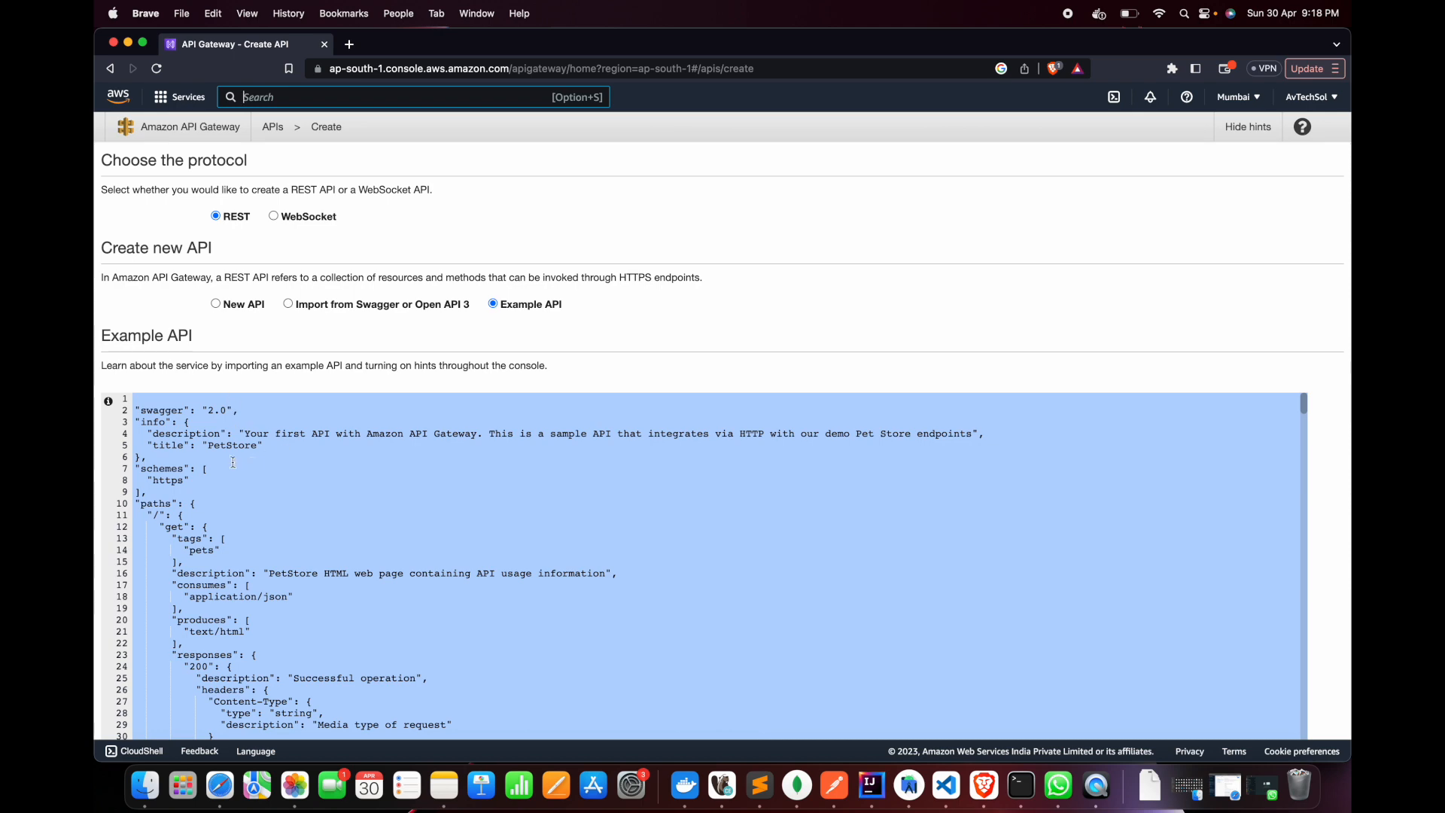
{"action": "left_click", "coordinate": [170, 416]}
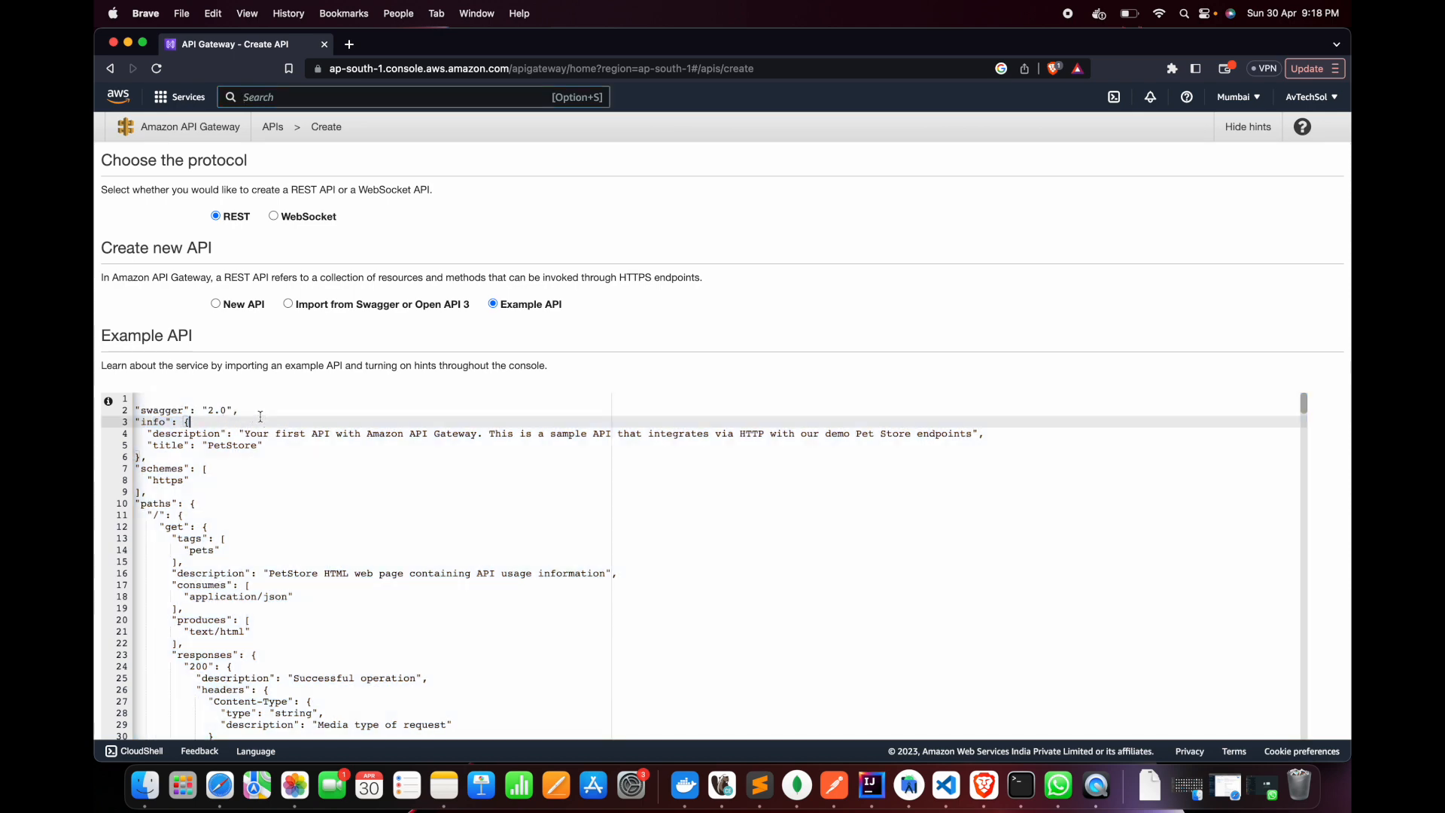
{"action": "scroll", "coordinate": [261, 416], "scroll_direction": "down", "scroll_amount": 20}
{"action": "scroll", "coordinate": [260, 416], "scroll_direction": "down", "scroll_amount": 10}
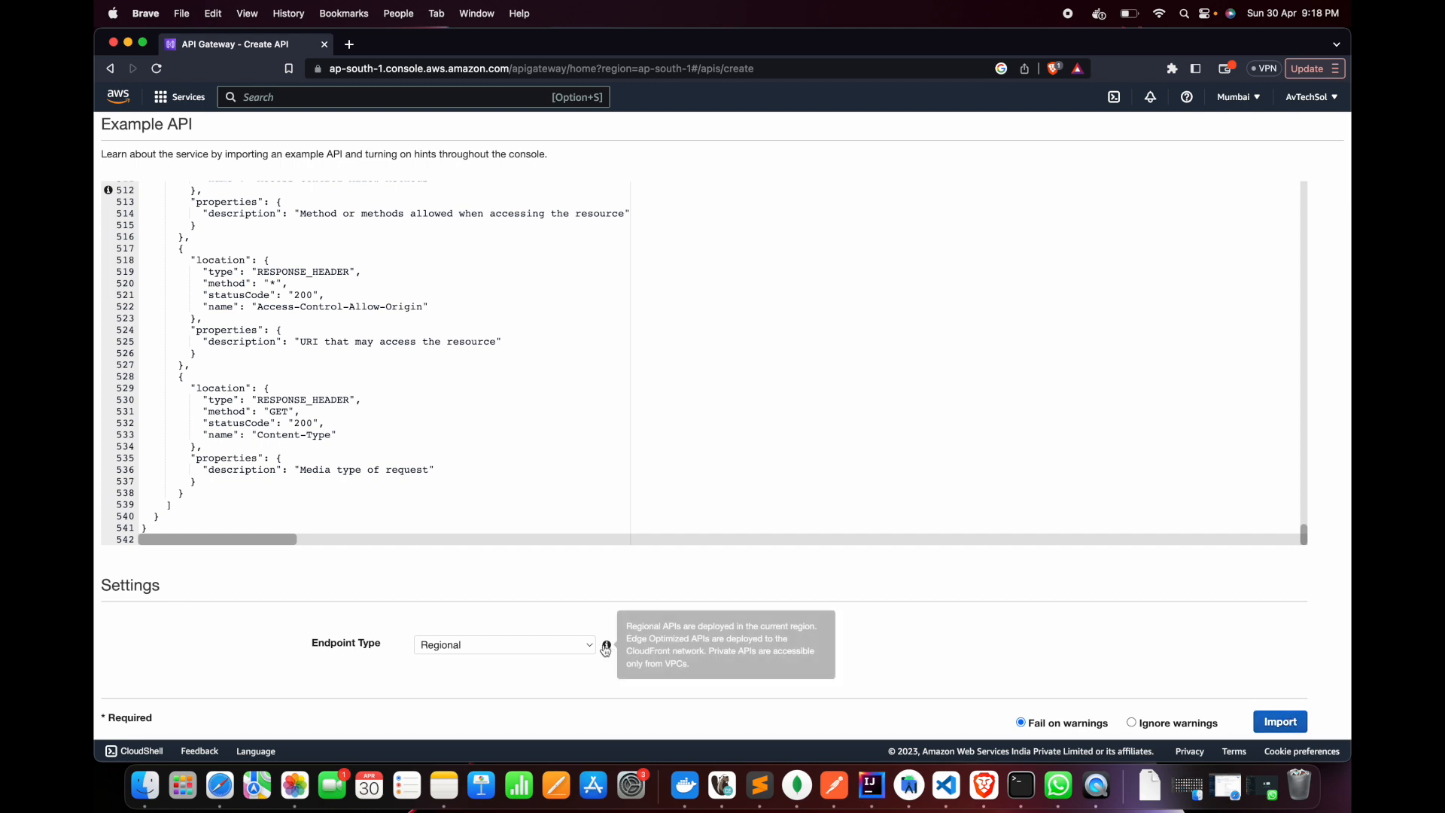
{"action": "left_click", "coordinate": [556, 645]}
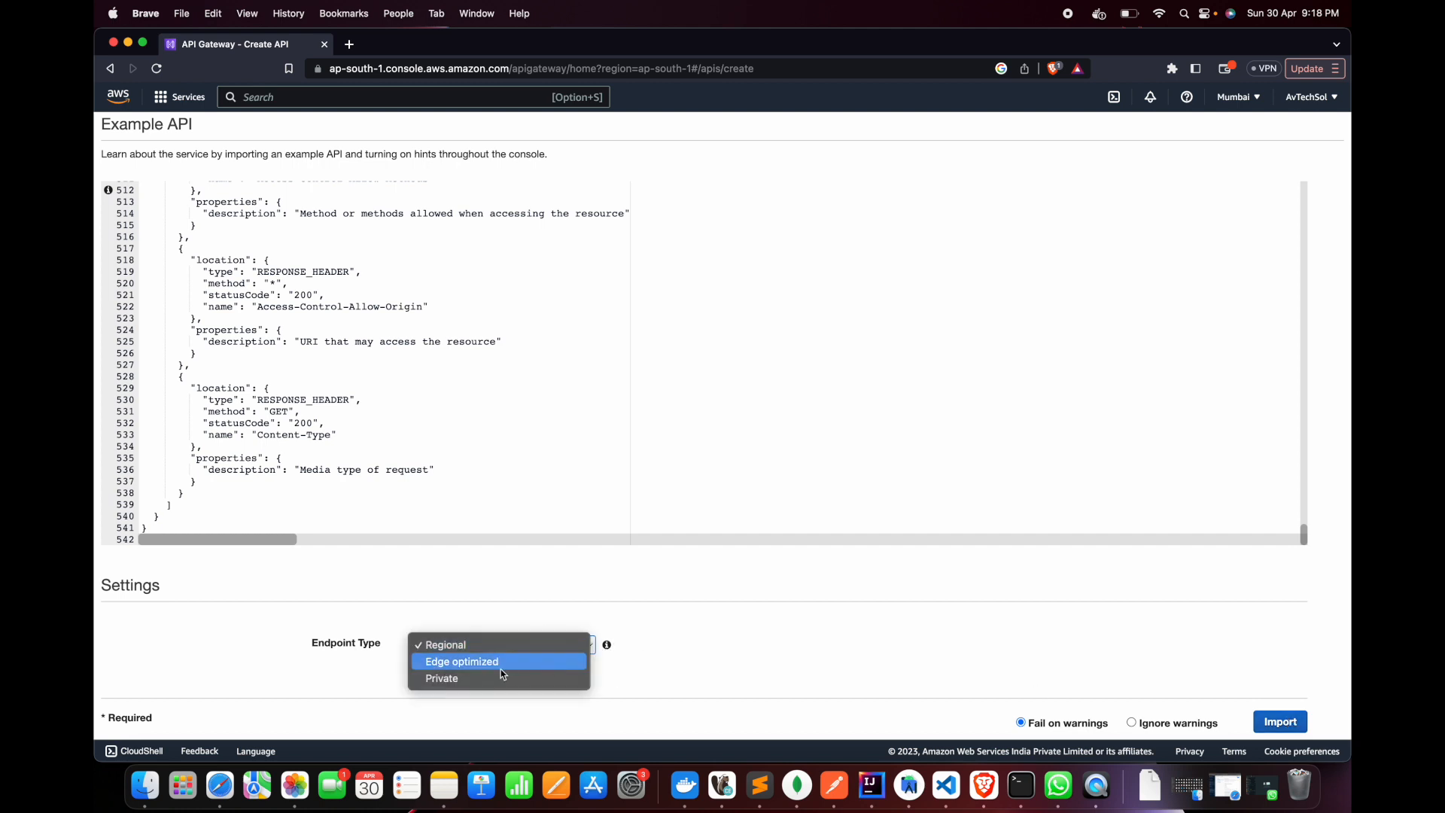
{"action": "left_click", "coordinate": [728, 617]}
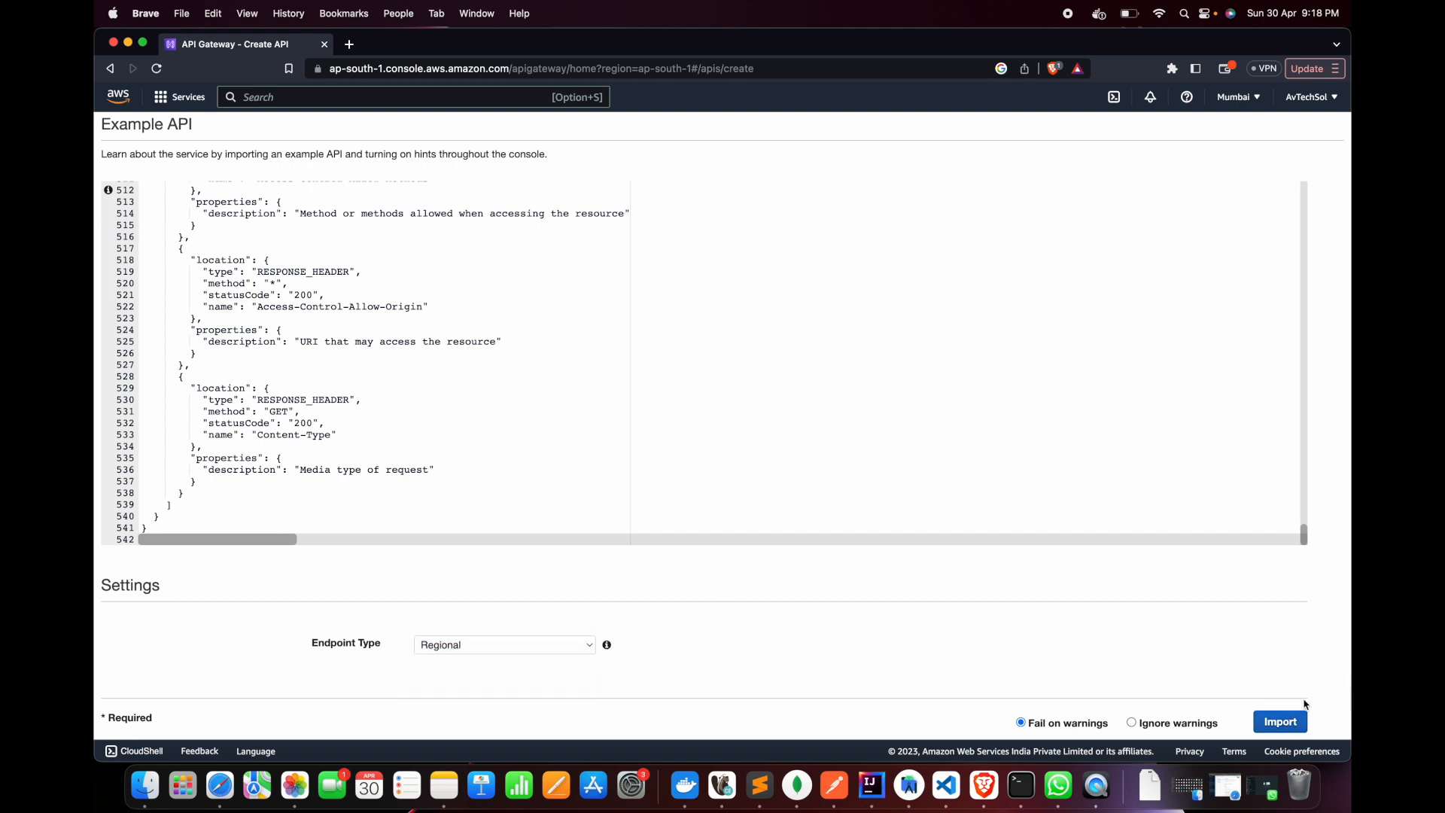
{"action": "left_click", "coordinate": [1282, 723]}
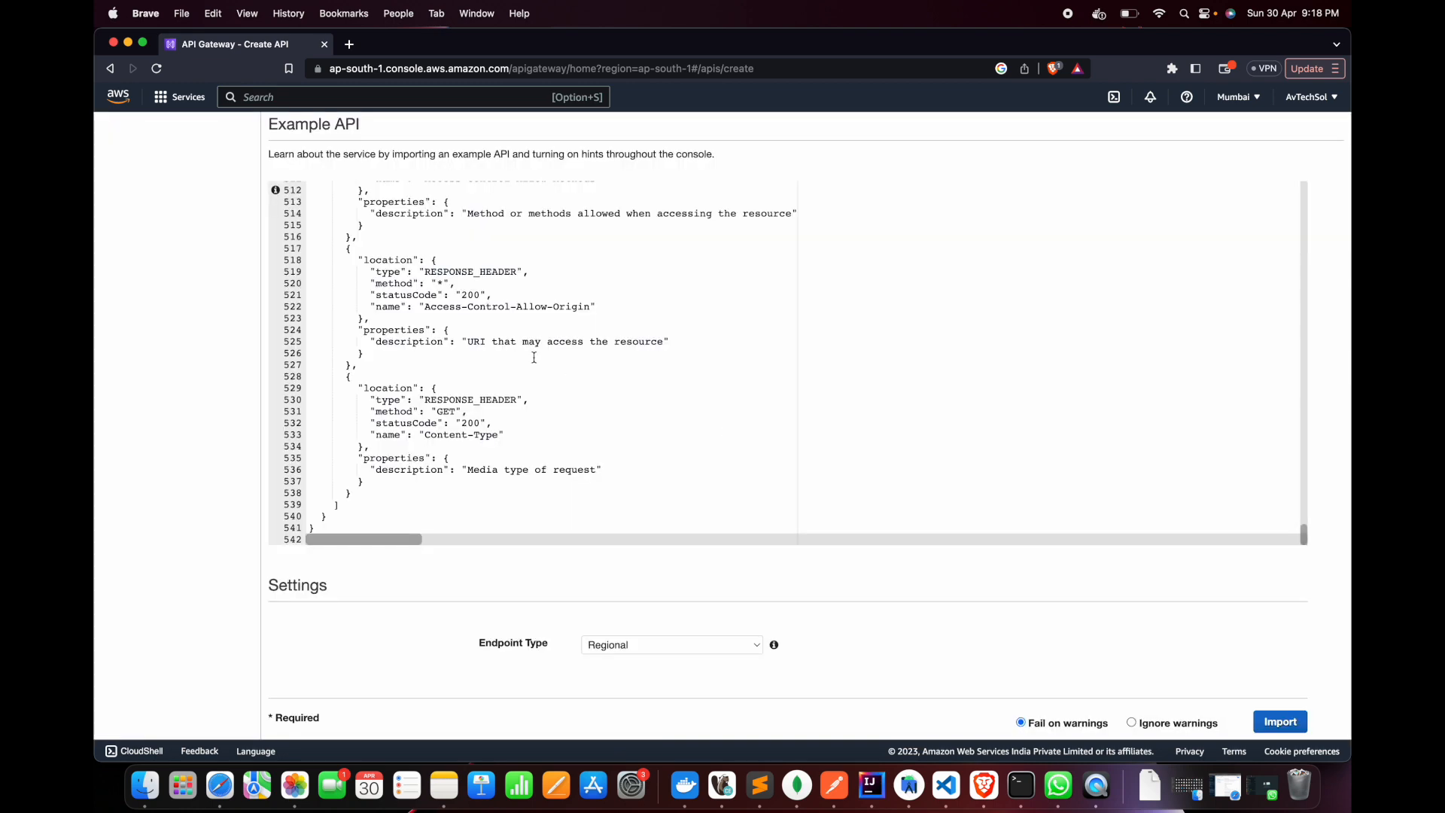
{"action": "left_click", "coordinate": [522, 455]}
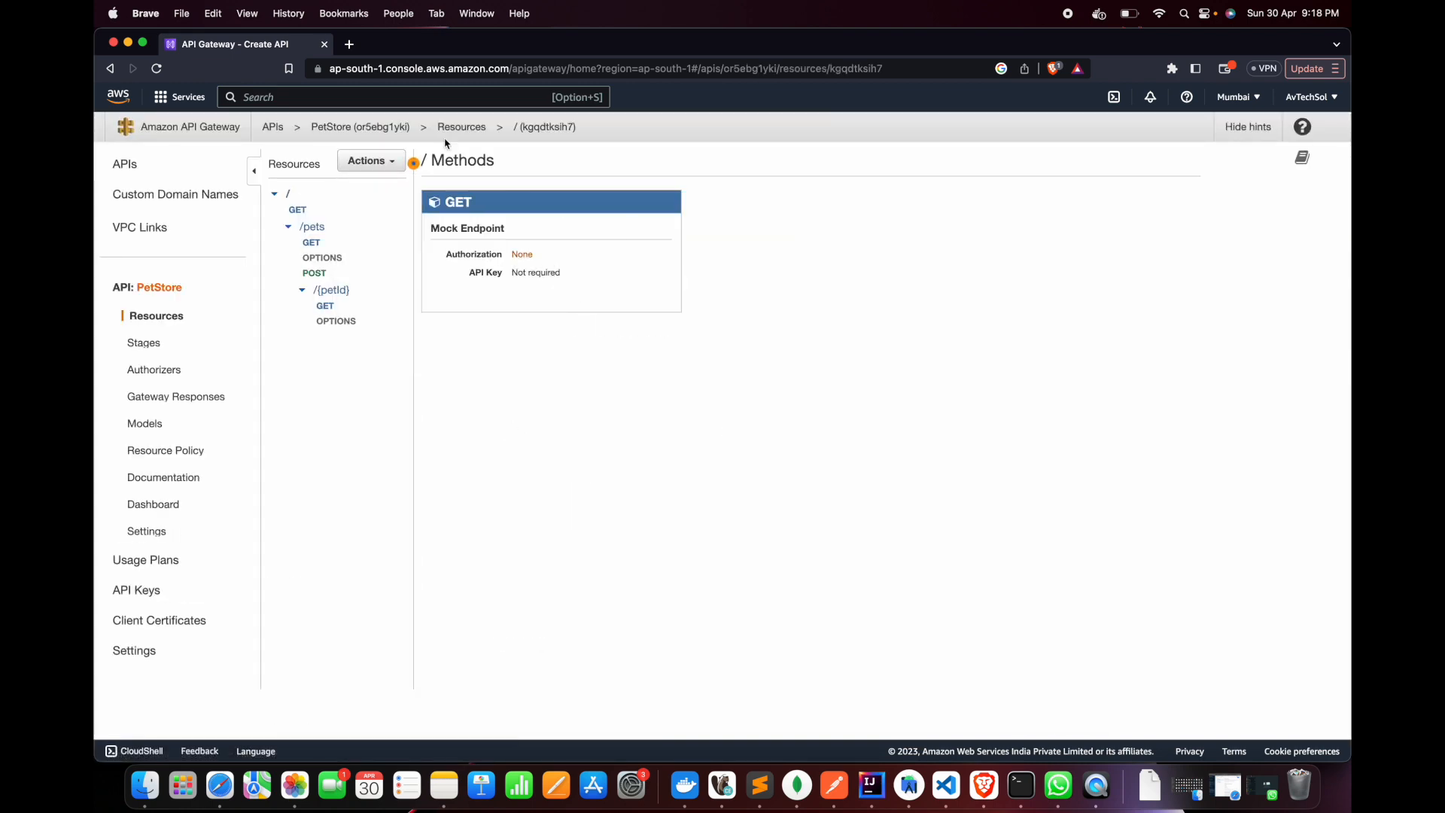
Look over the root GET method's execution flow and the methods defined on the /pets resource
{"action": "left_click", "coordinate": [298, 210]}
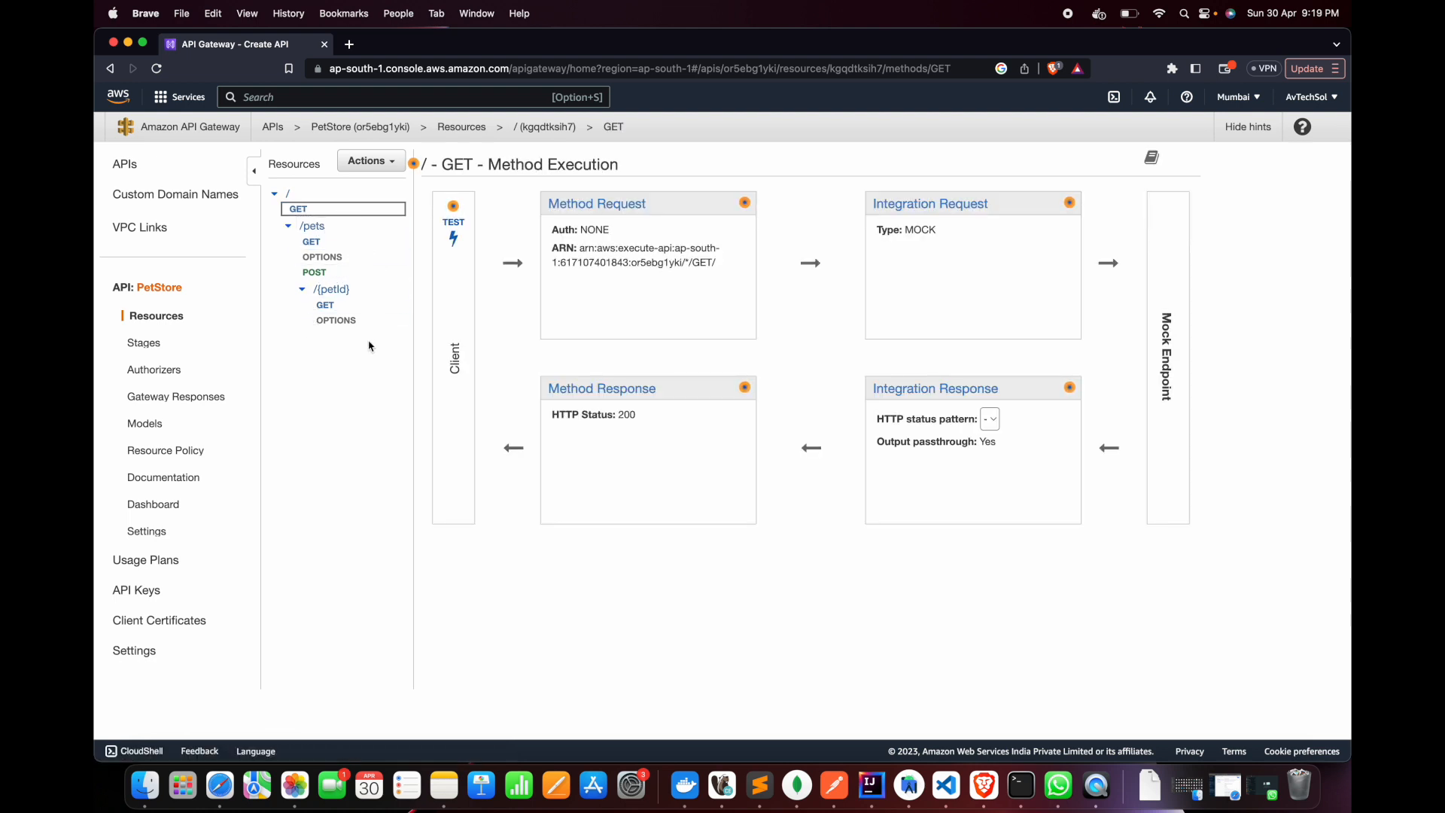
{"action": "left_click", "coordinate": [288, 226]}
{"action": "left_click", "coordinate": [312, 227]}
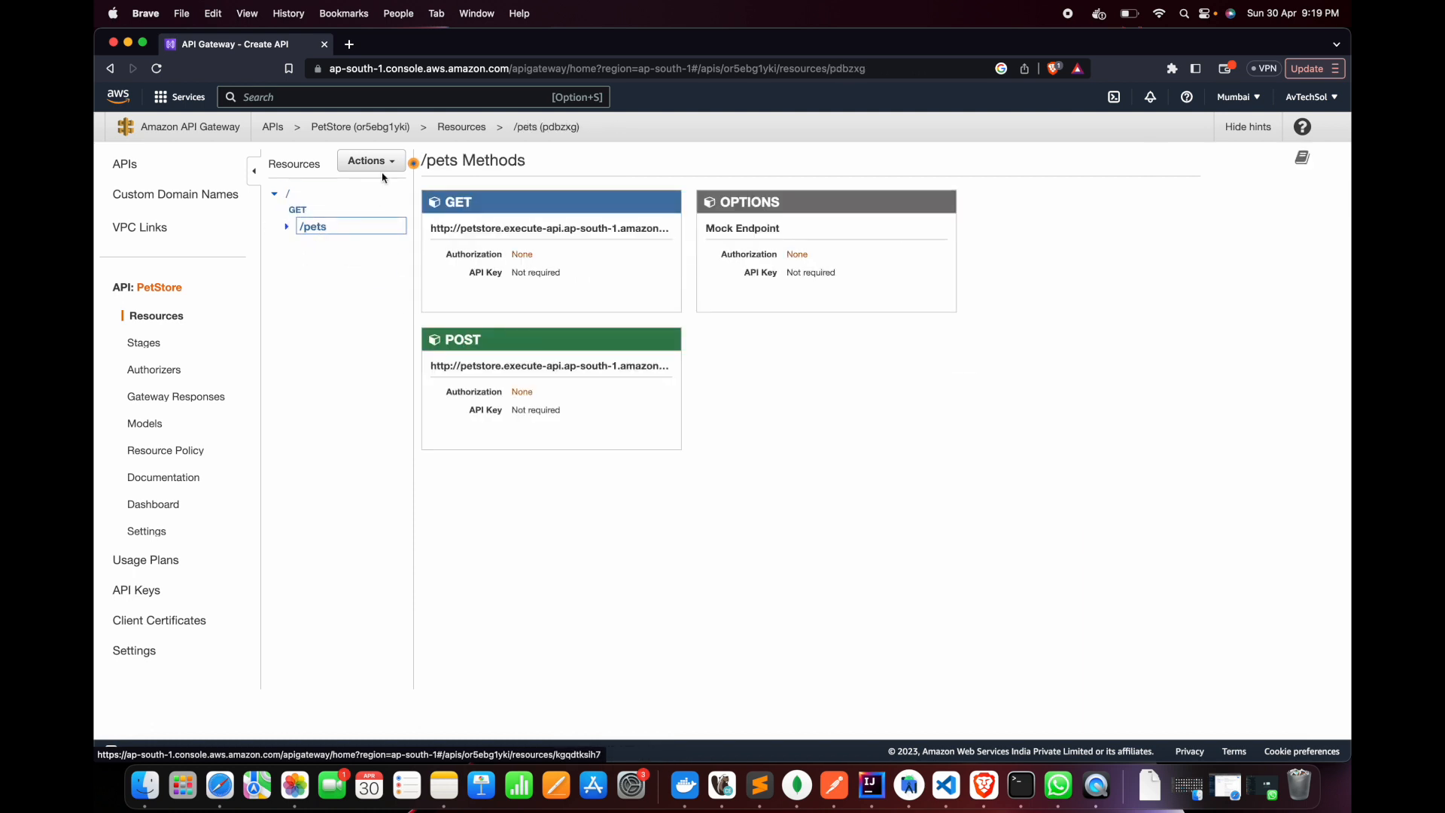
{"action": "left_click", "coordinate": [371, 160]}
{"action": "left_click", "coordinate": [407, 383]}
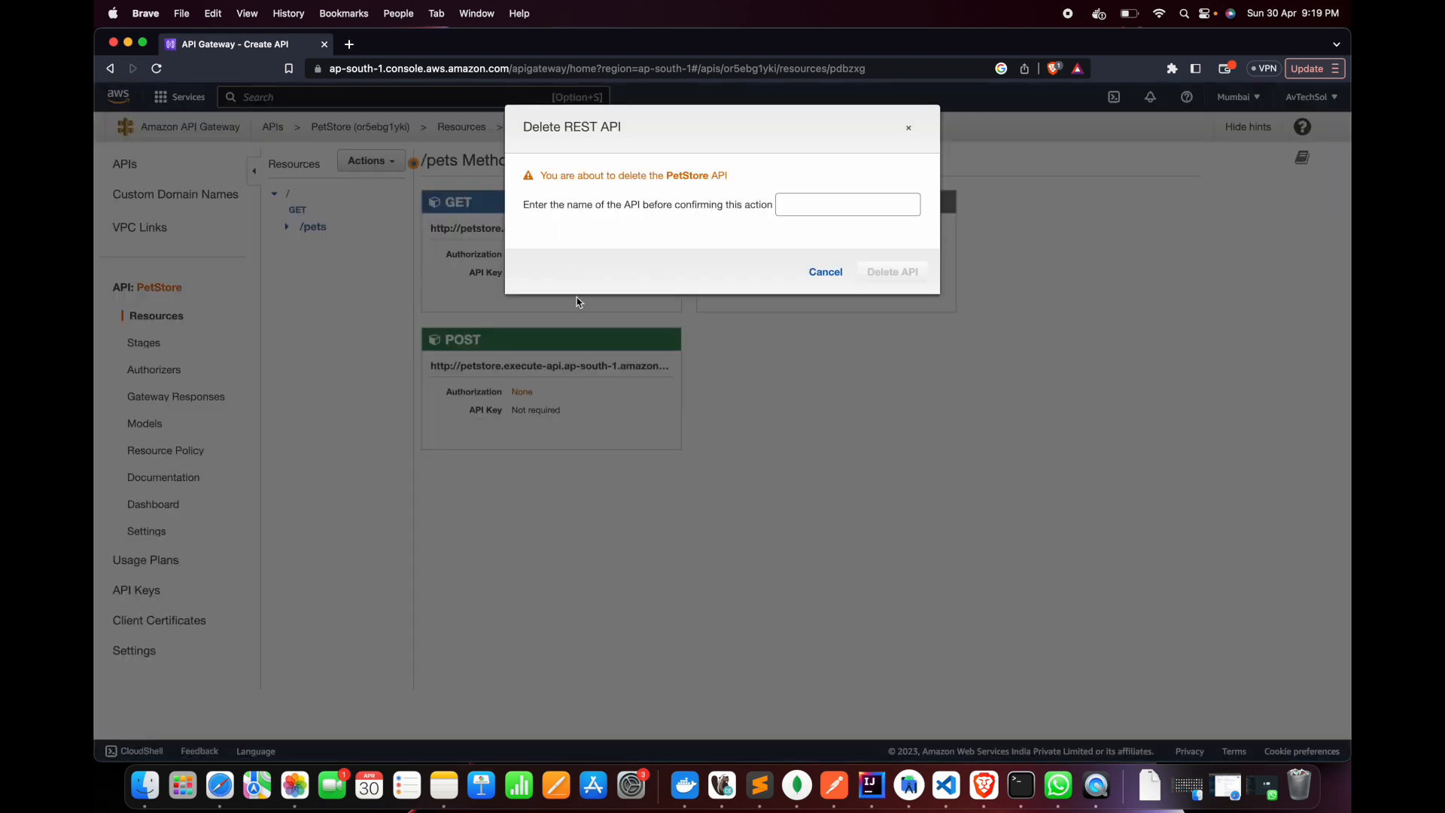
{"action": "left_click", "coordinate": [811, 209]}
{"action": "left_click", "coordinate": [819, 272]}
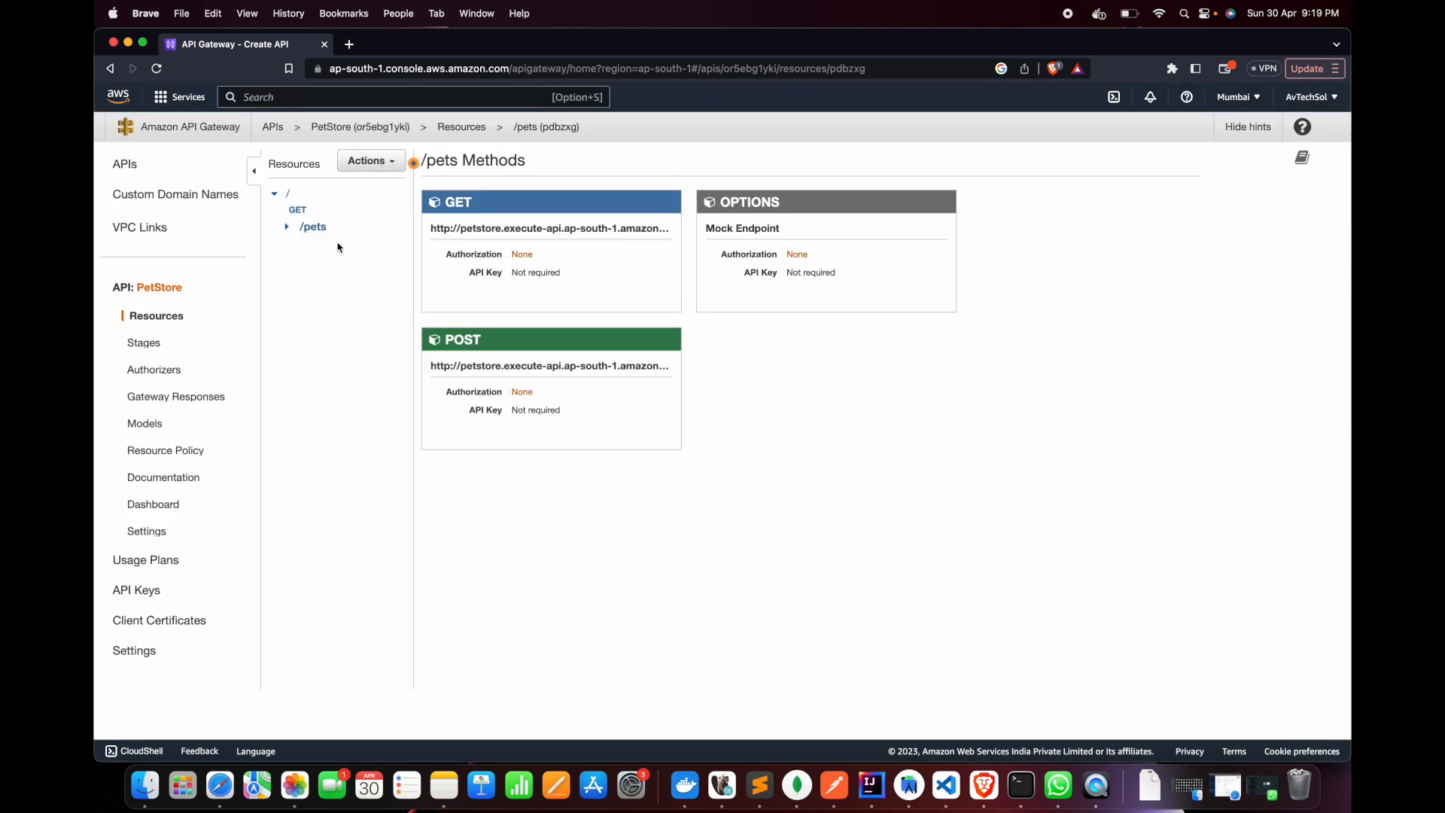
Delete the /pets resource together with all its child resources
{"action": "left_click", "coordinate": [397, 159]}
{"action": "left_click", "coordinate": [399, 279]}
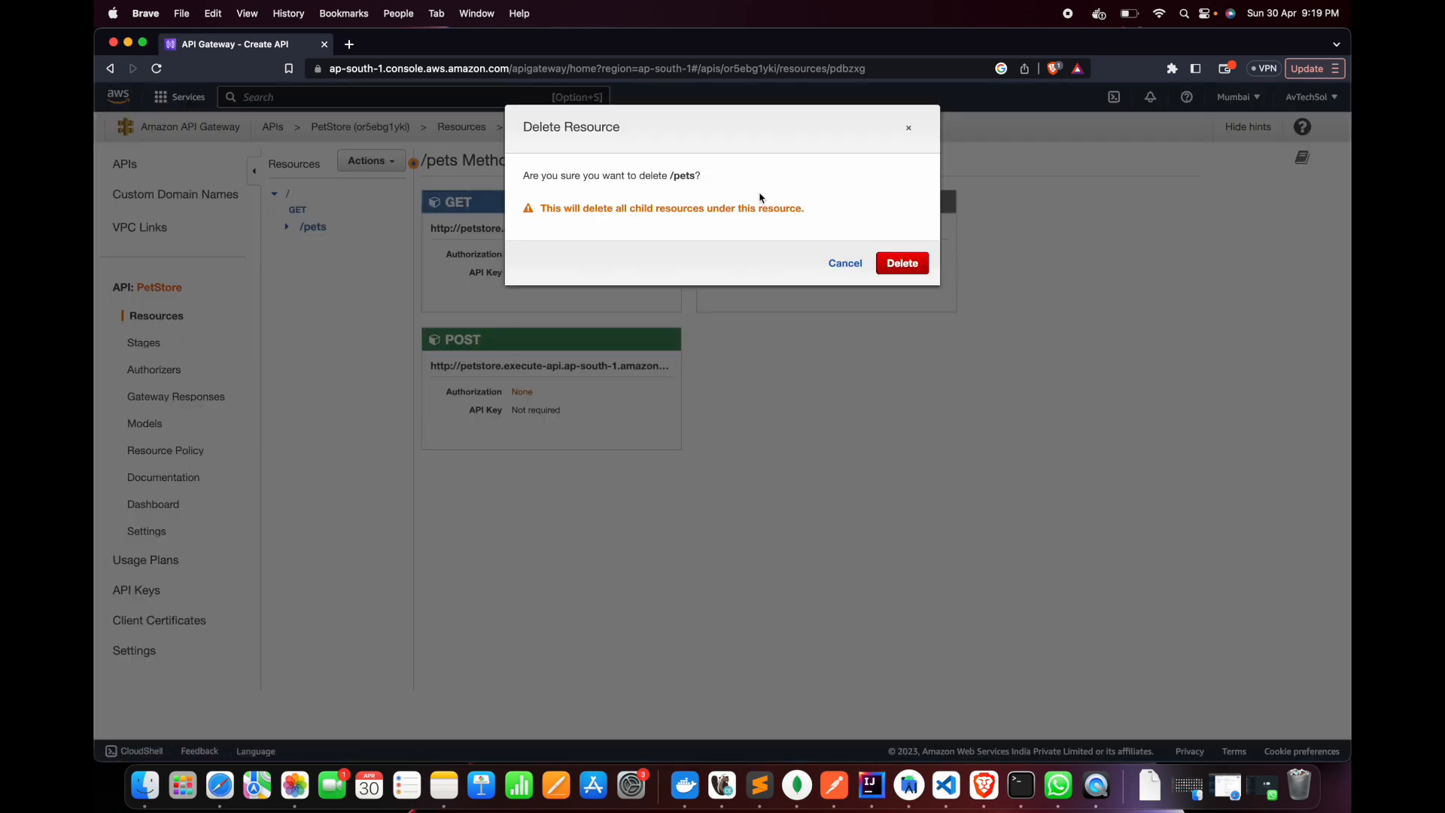
{"action": "left_click", "coordinate": [900, 263]}
Delete the GET method of the root resource
{"action": "left_click", "coordinate": [298, 209]}
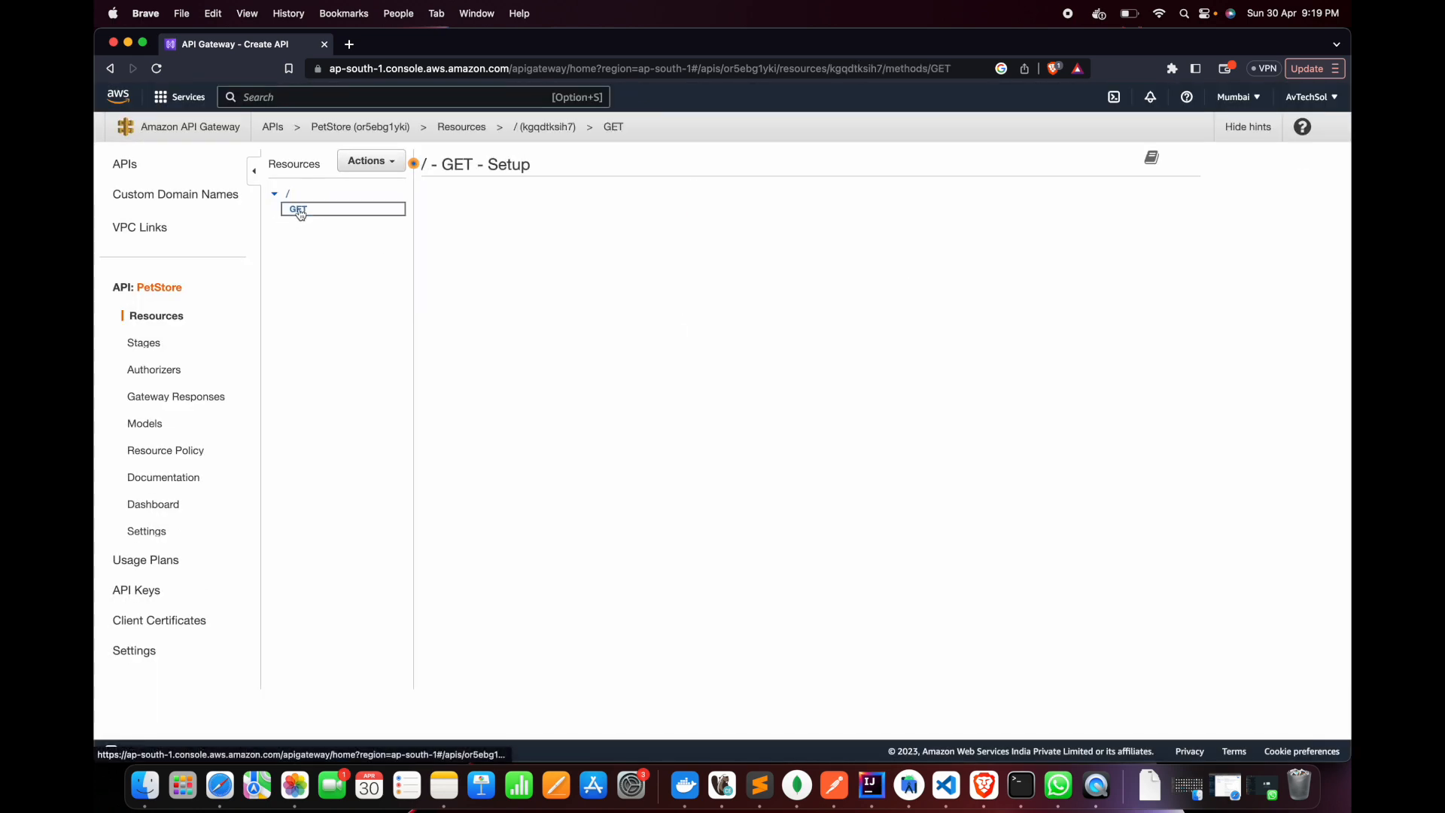
{"action": "left_click", "coordinate": [382, 170]}
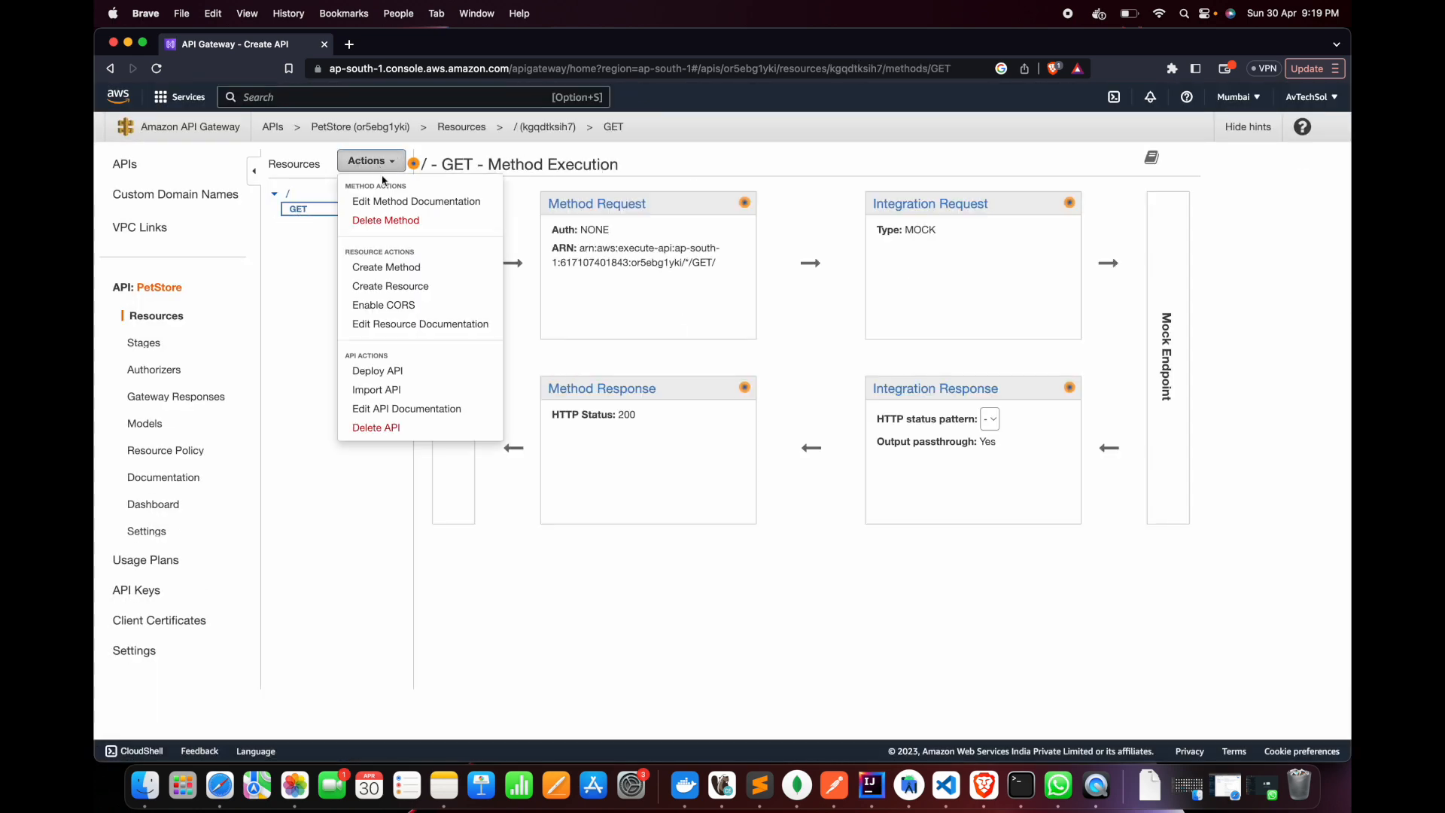
{"action": "left_click", "coordinate": [369, 219]}
{"action": "left_click", "coordinate": [901, 238]}
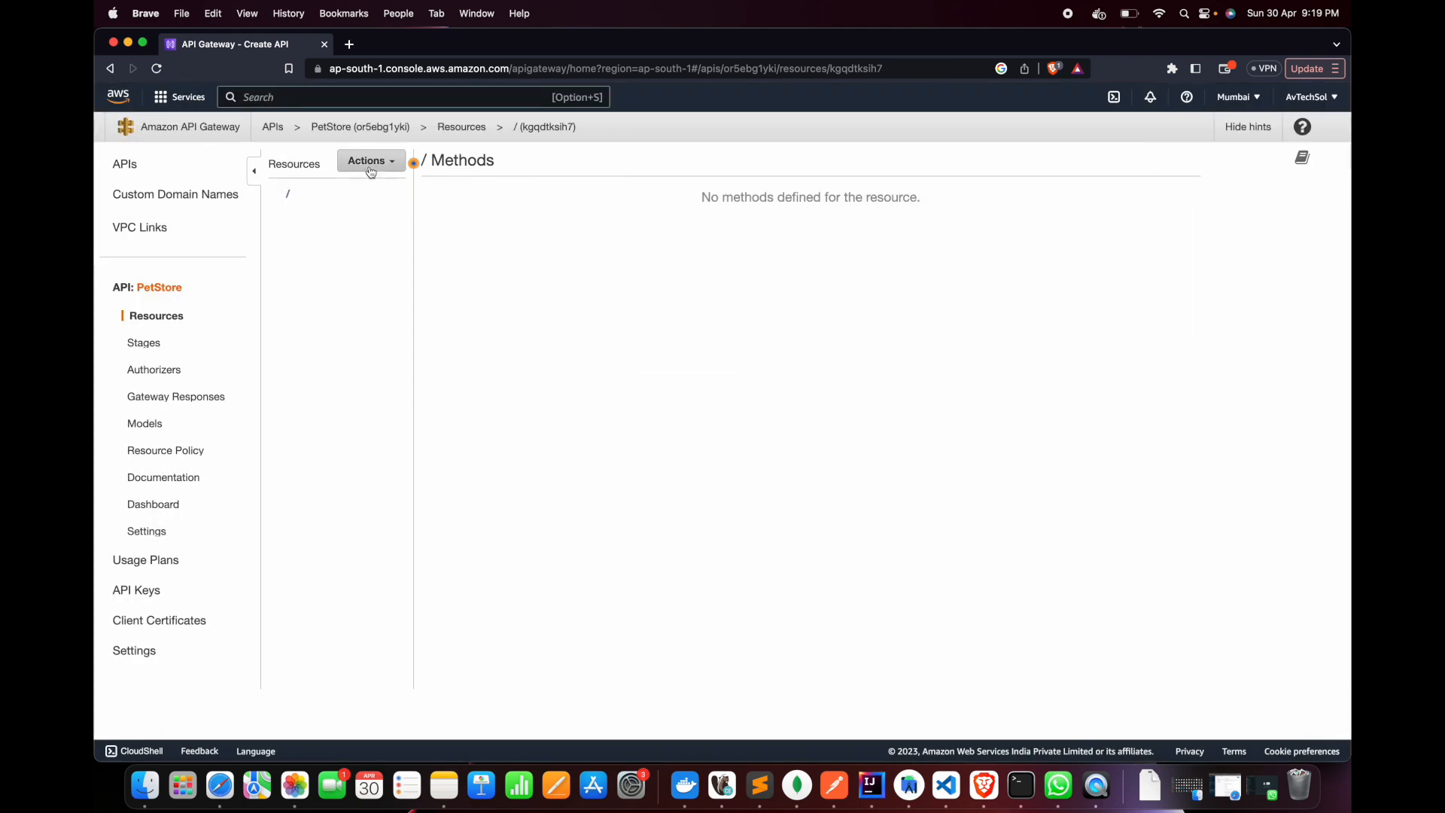
Create a child resource named products with the path /products under the root resource
{"action": "left_click", "coordinate": [383, 161]}
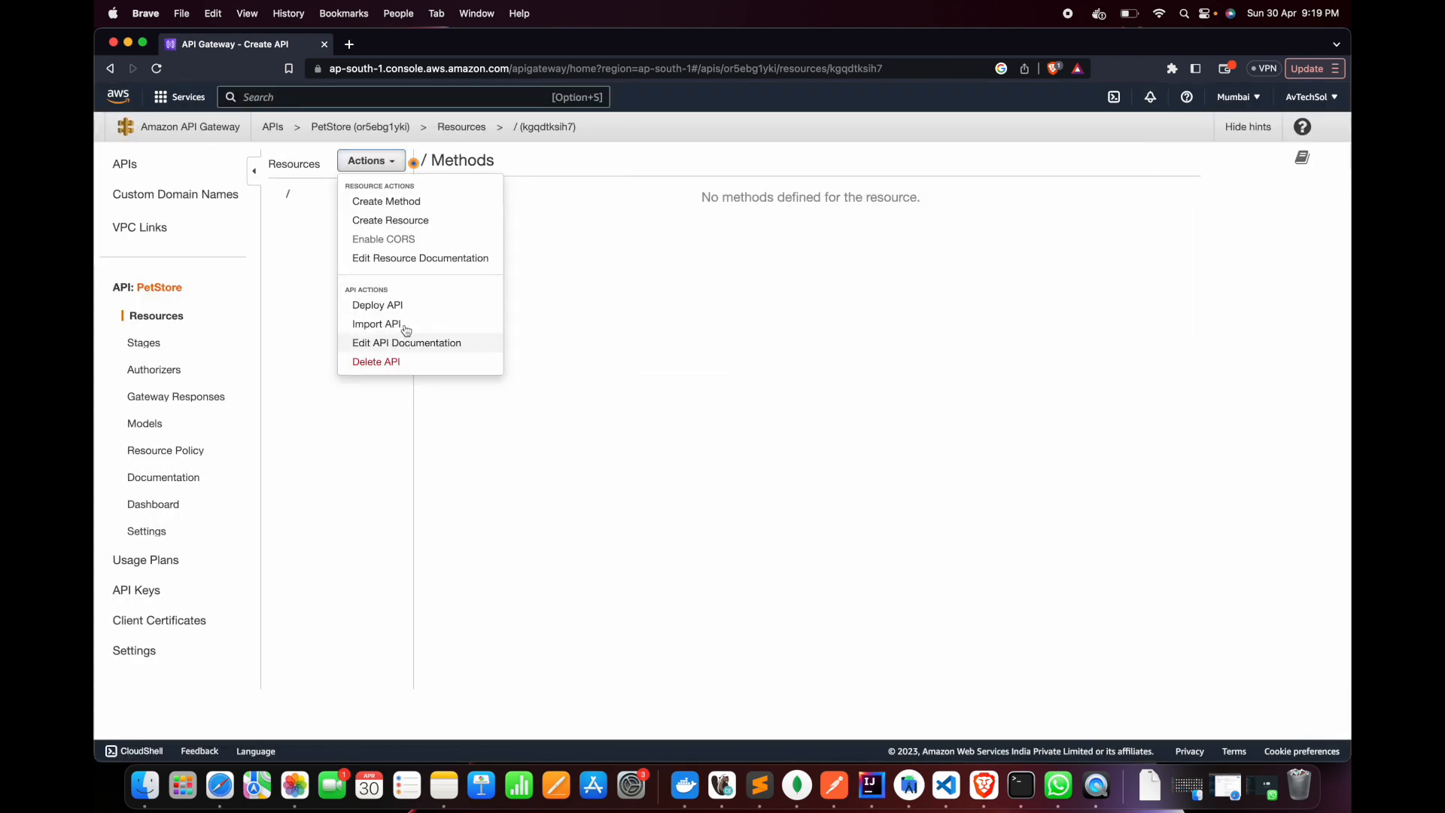
{"action": "left_click", "coordinate": [390, 219]}
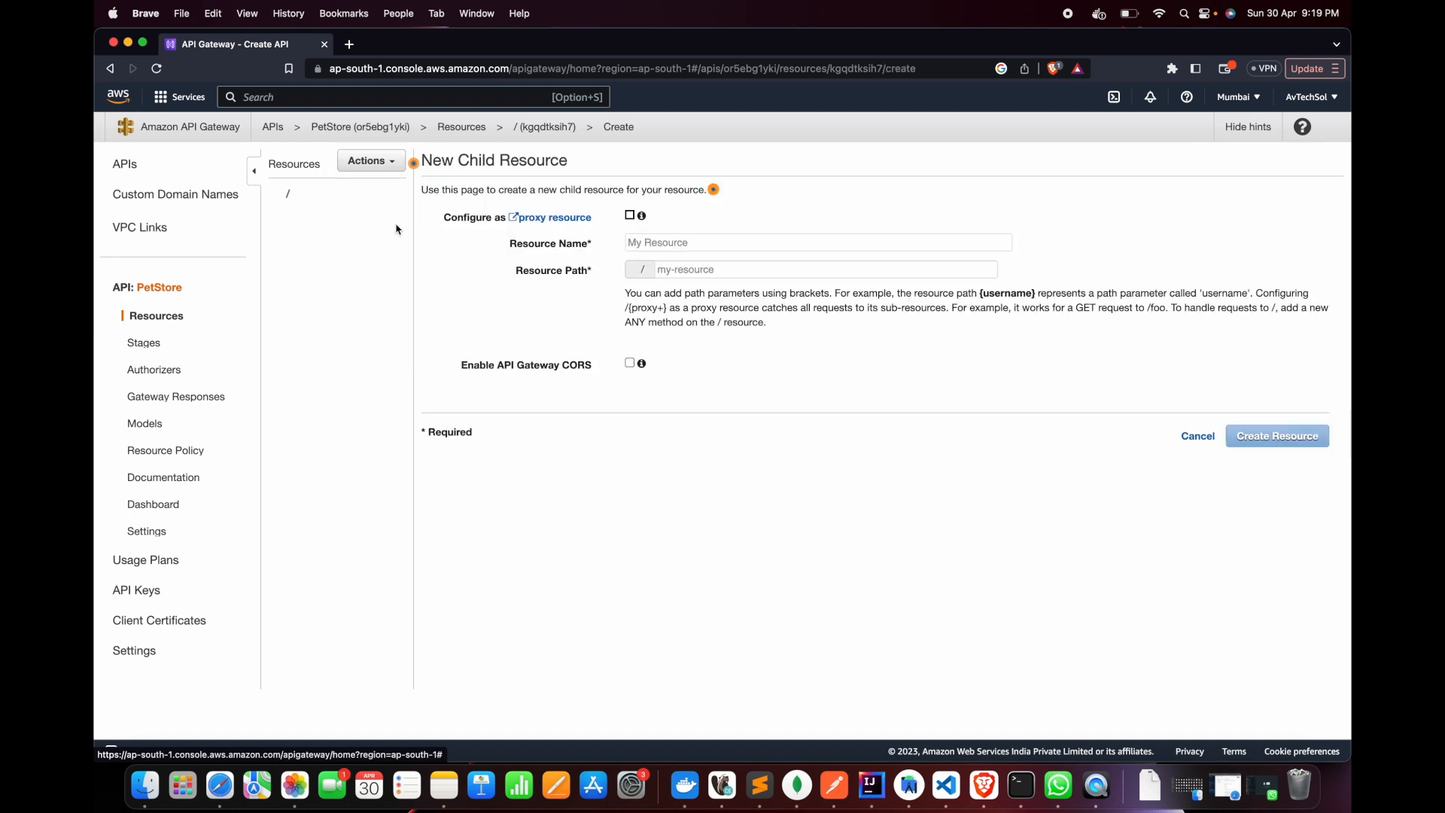
{"action": "left_click", "coordinate": [764, 242]}
{"action": "type", "text": "products"}
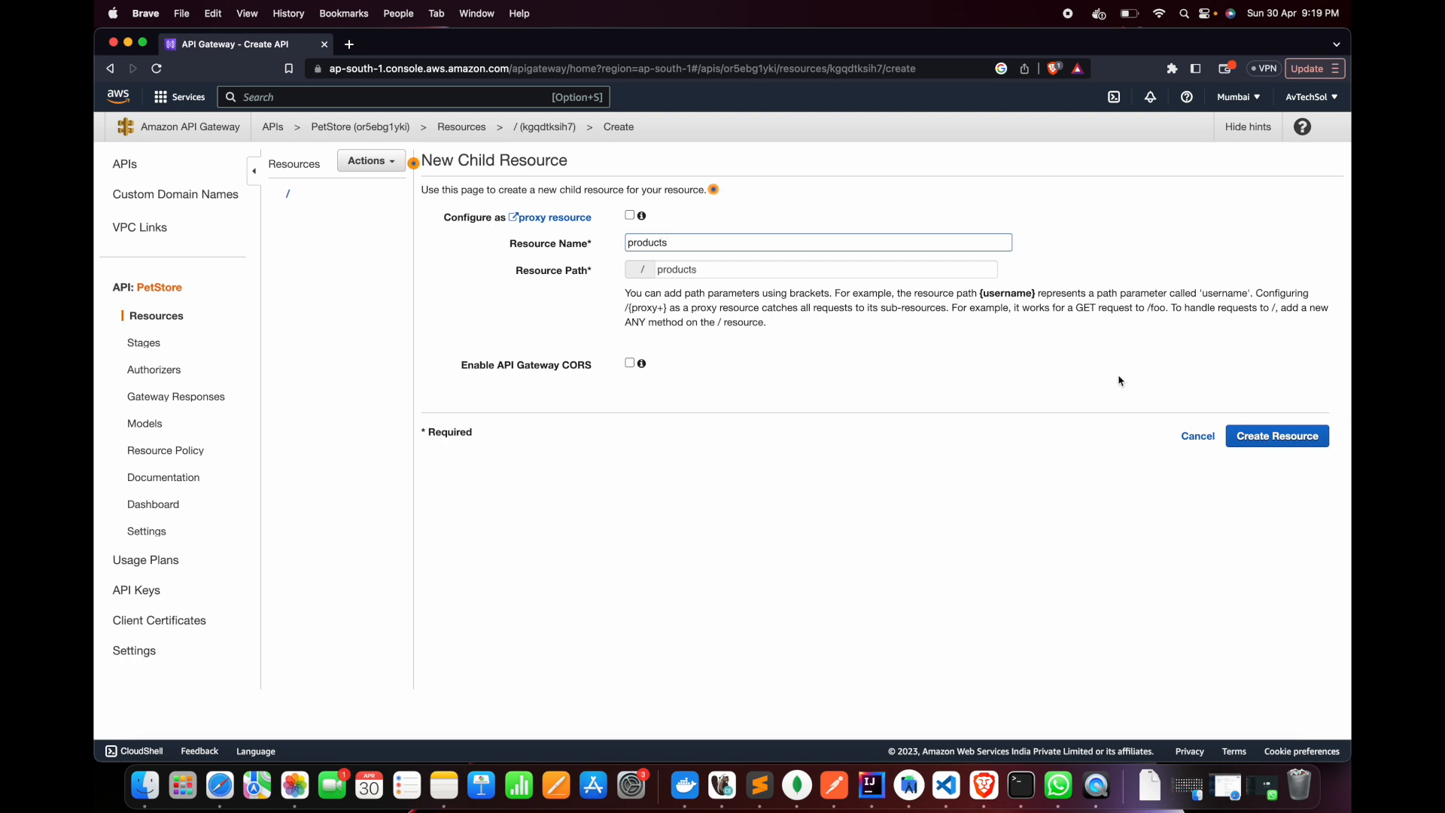
{"action": "left_click", "coordinate": [1290, 437]}
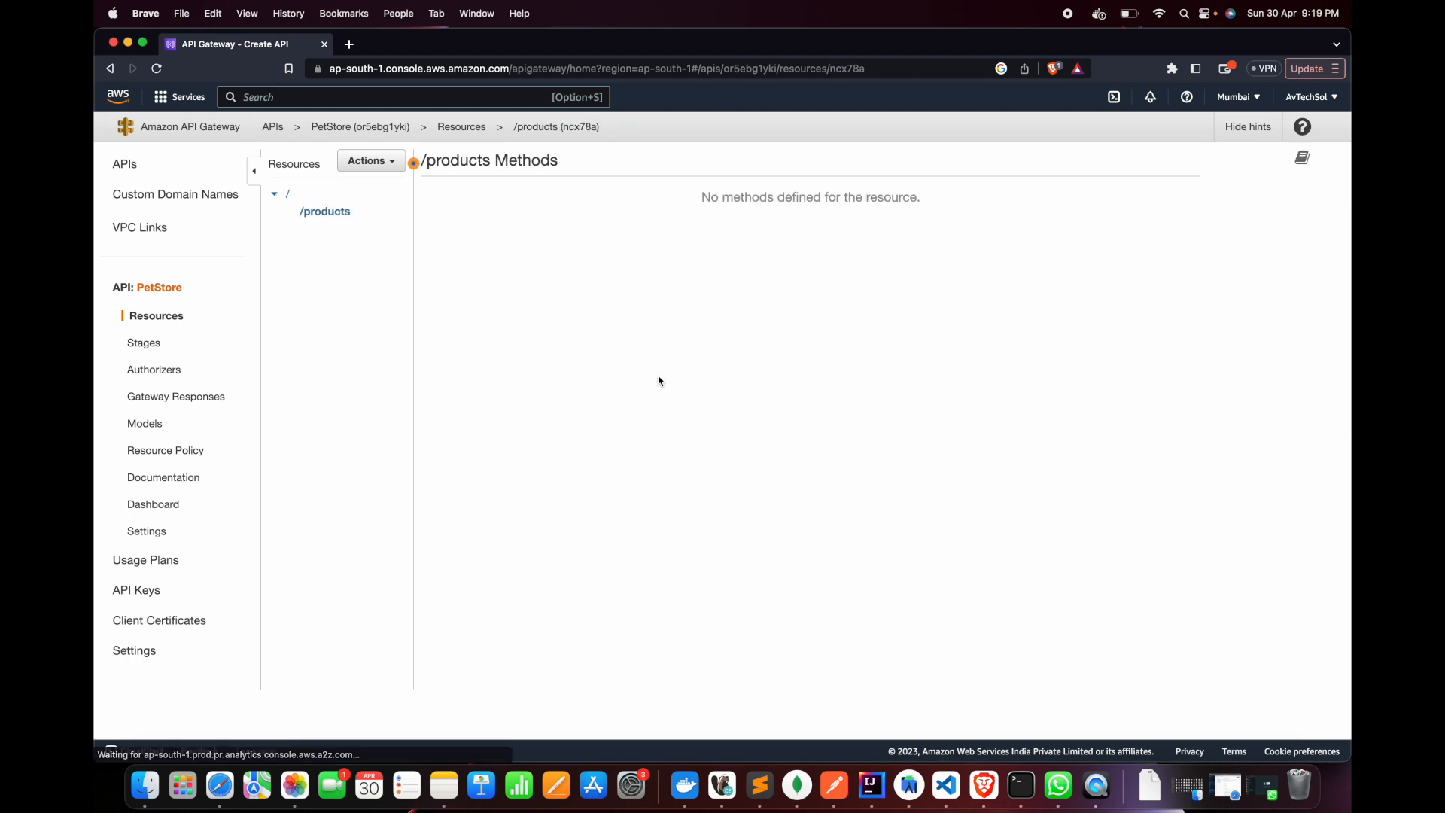
Add a GET method to the /products resource
{"action": "left_click", "coordinate": [370, 160]}
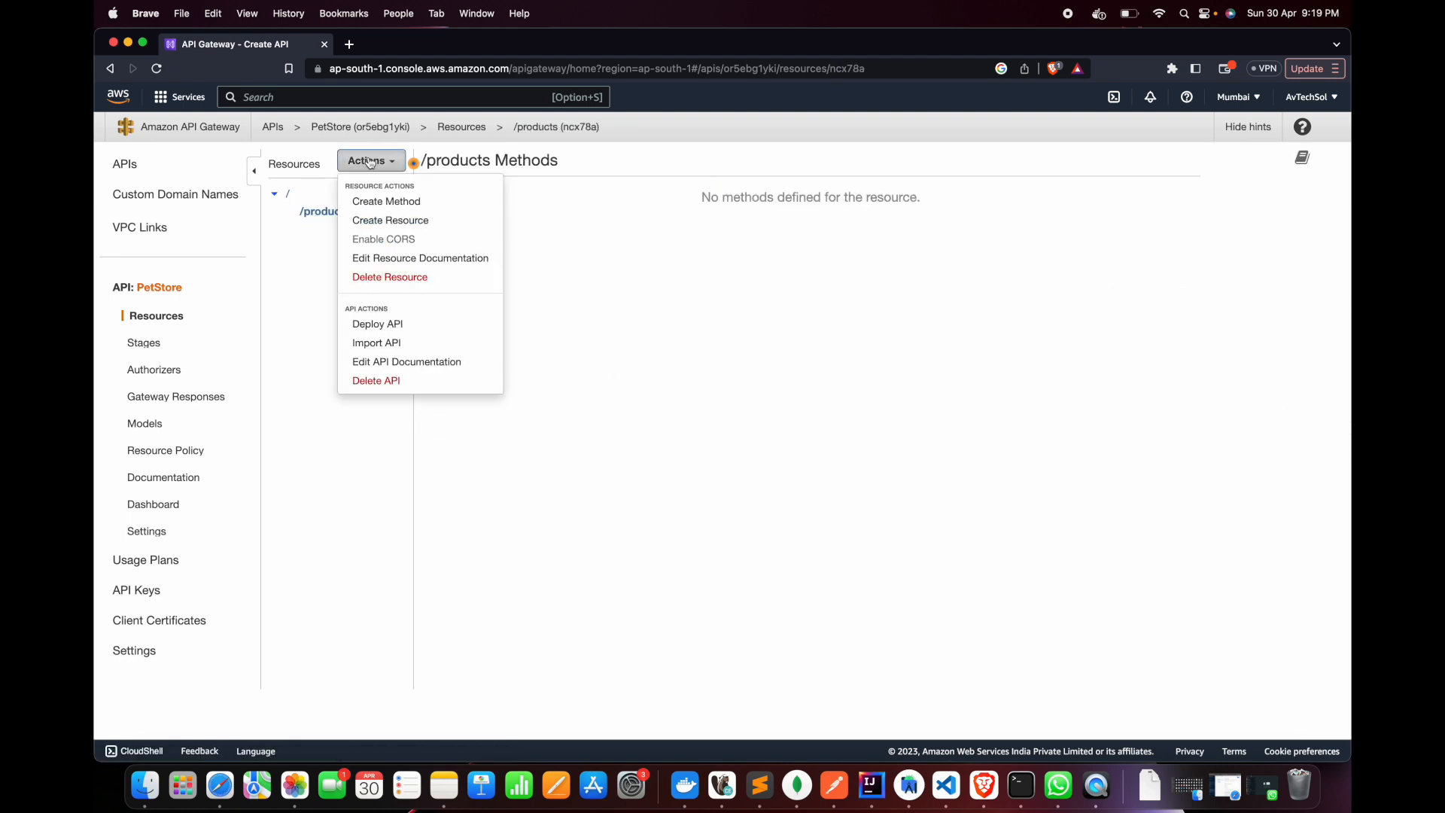
{"action": "left_click", "coordinate": [397, 203]}
{"action": "left_click", "coordinate": [330, 229]}
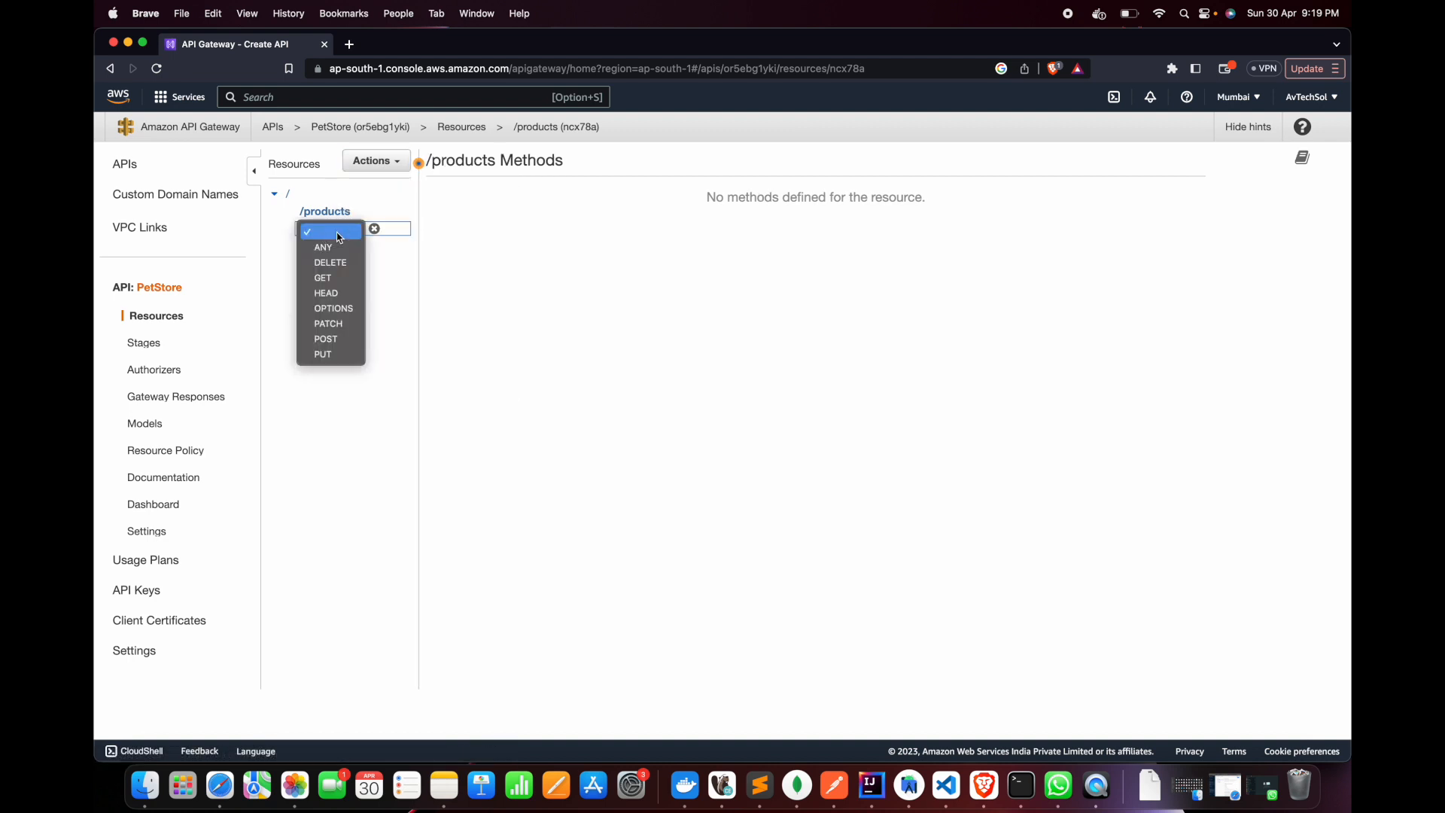
{"action": "left_click", "coordinate": [338, 277]}
{"action": "left_click", "coordinate": [375, 229]}
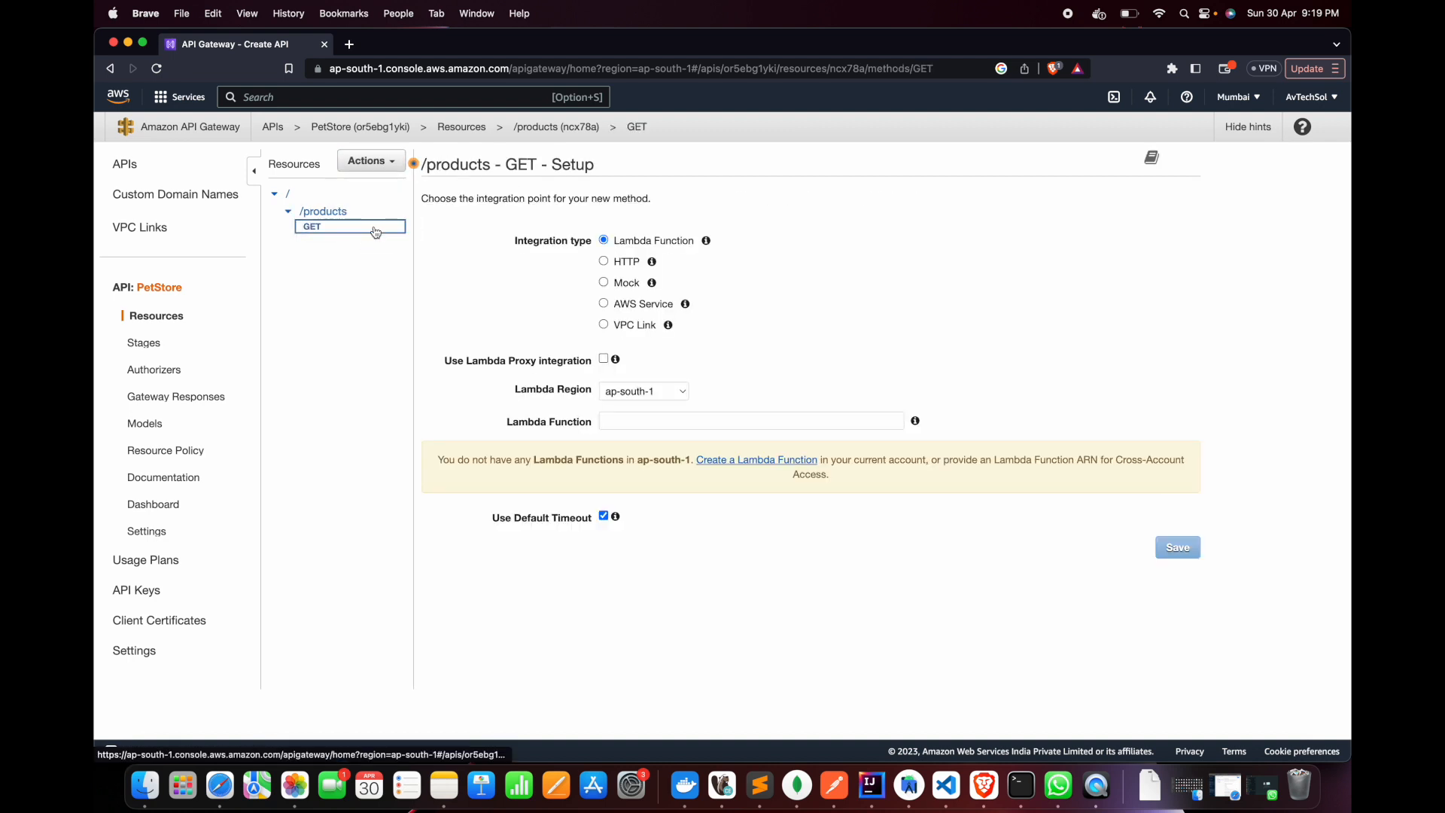
Add a POST method to the /products resource
{"action": "left_click", "coordinate": [323, 211]}
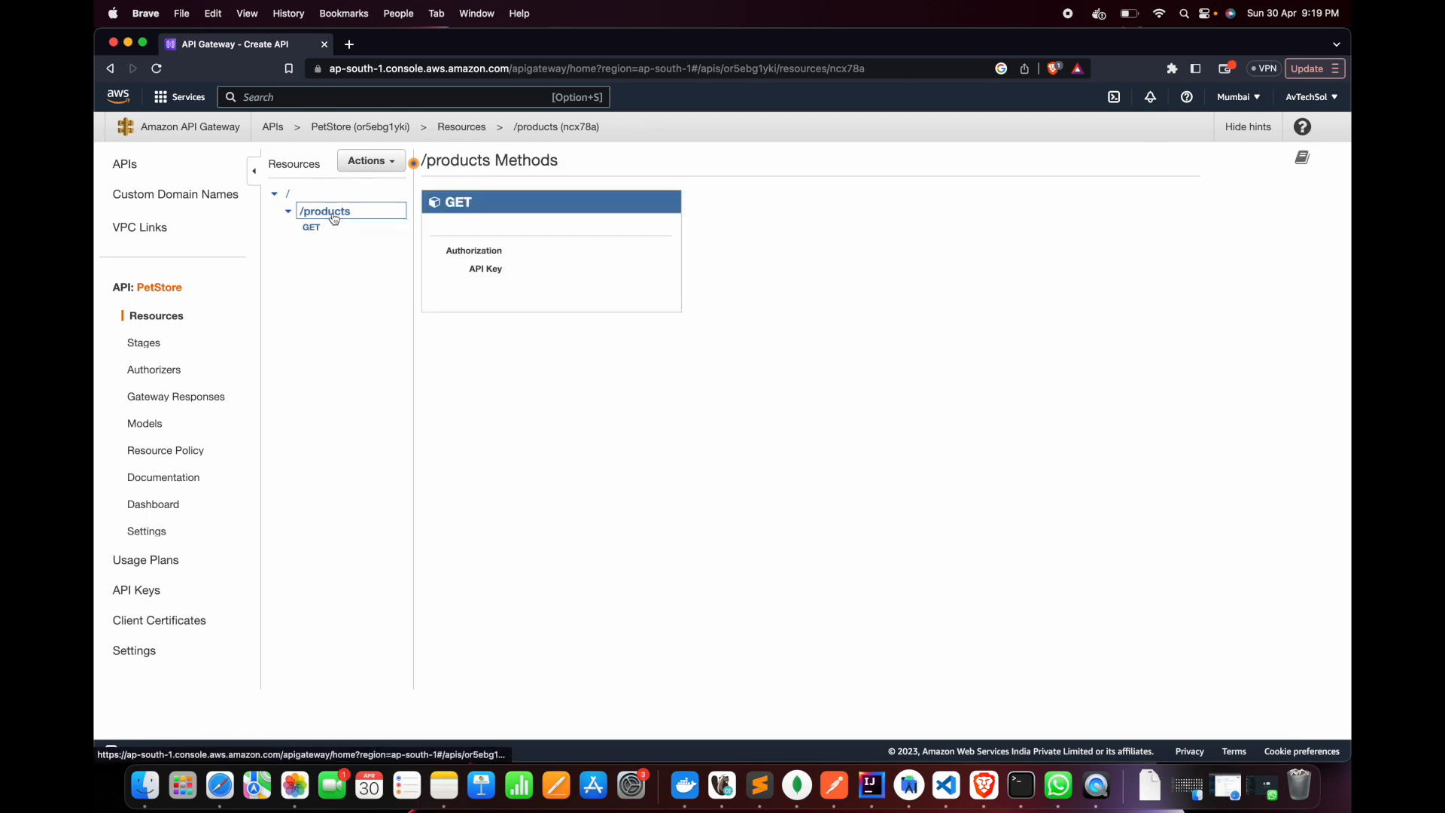
{"action": "left_click", "coordinate": [381, 160]}
{"action": "left_click", "coordinate": [384, 202]}
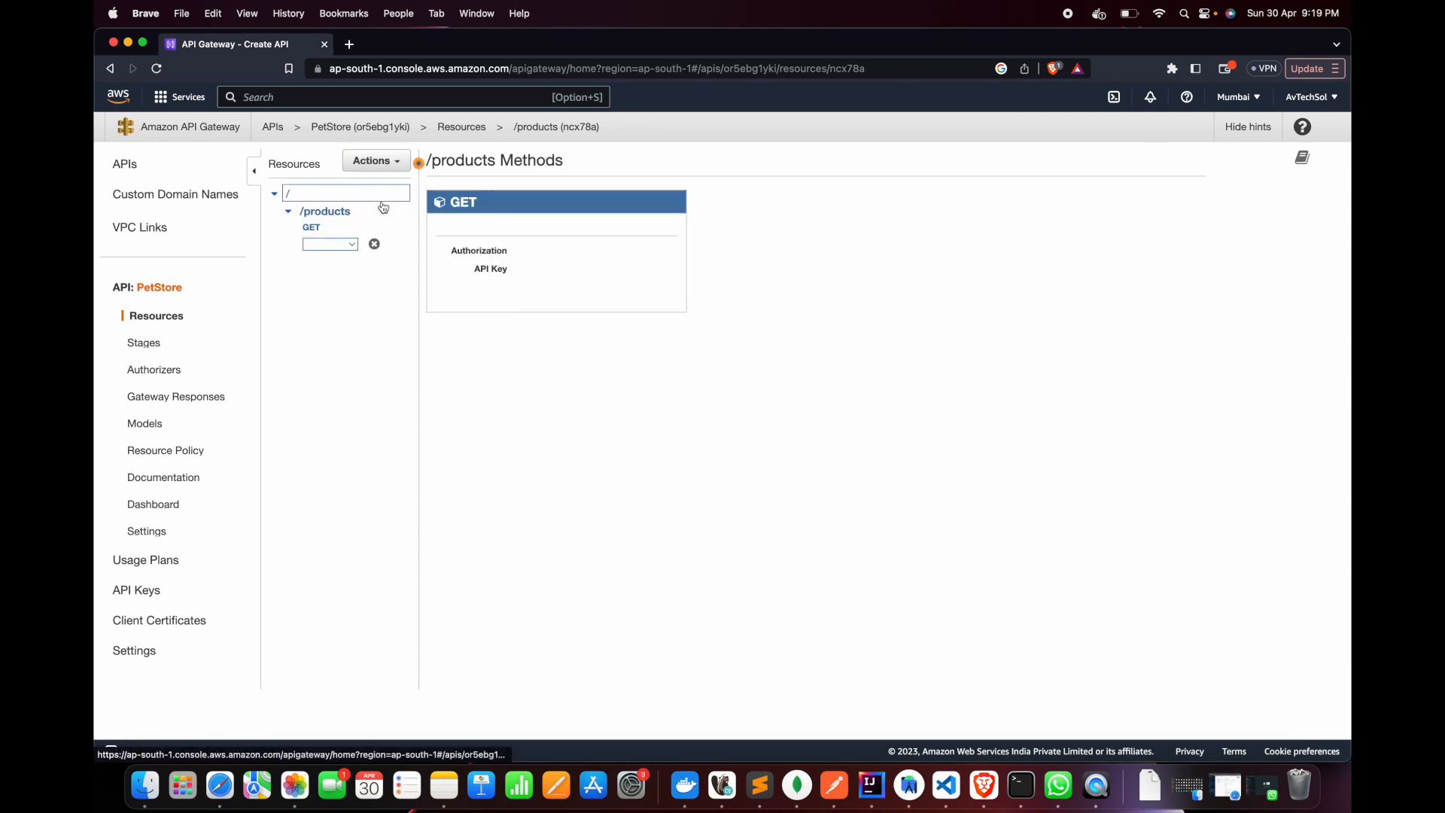
{"action": "left_click", "coordinate": [331, 244]}
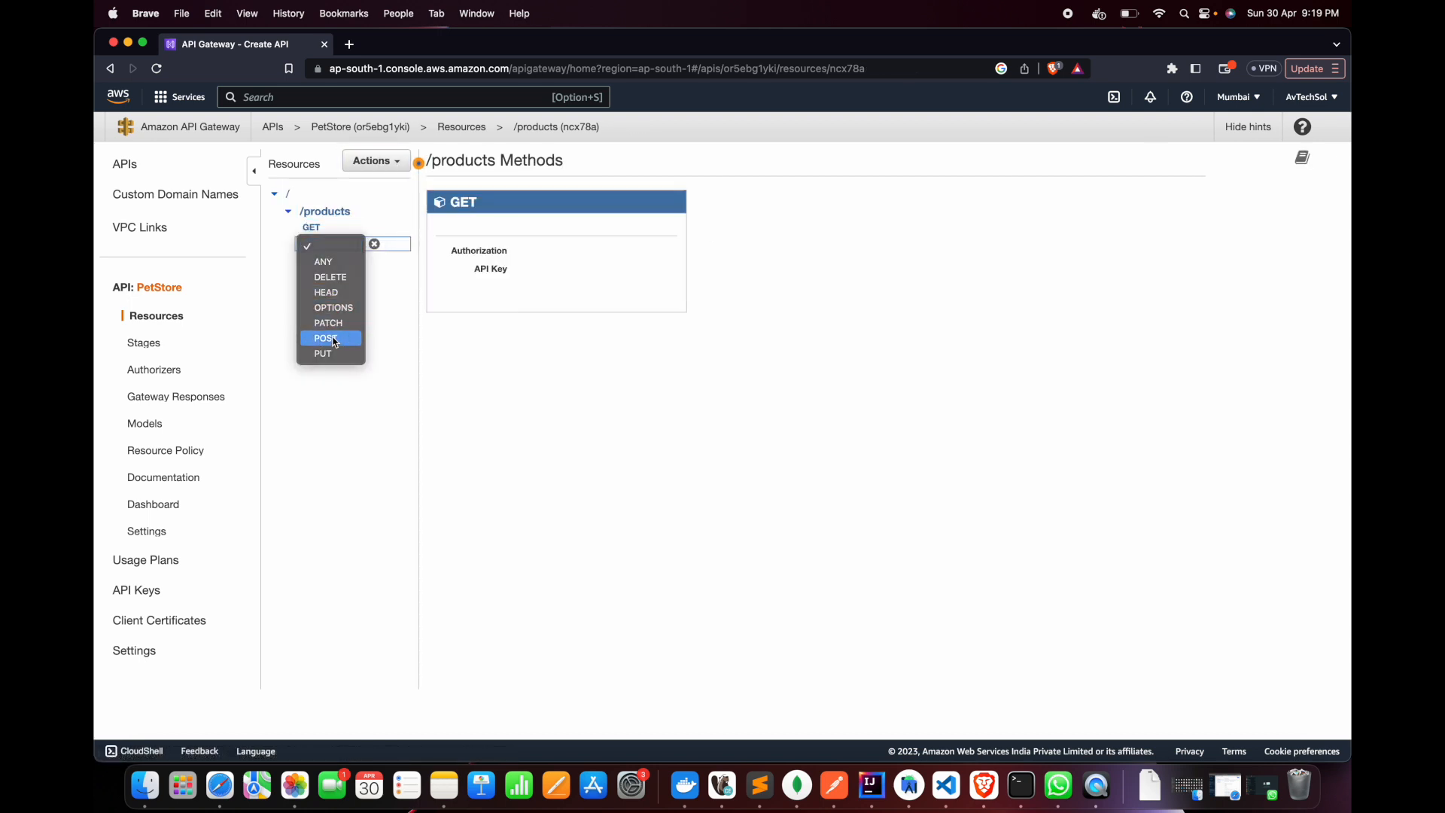
{"action": "left_click", "coordinate": [328, 338]}
{"action": "left_click", "coordinate": [375, 244]}
Set the /products GET method to the Lambda Function integration type and enable Lambda Proxy integration
{"action": "left_click", "coordinate": [312, 227]}
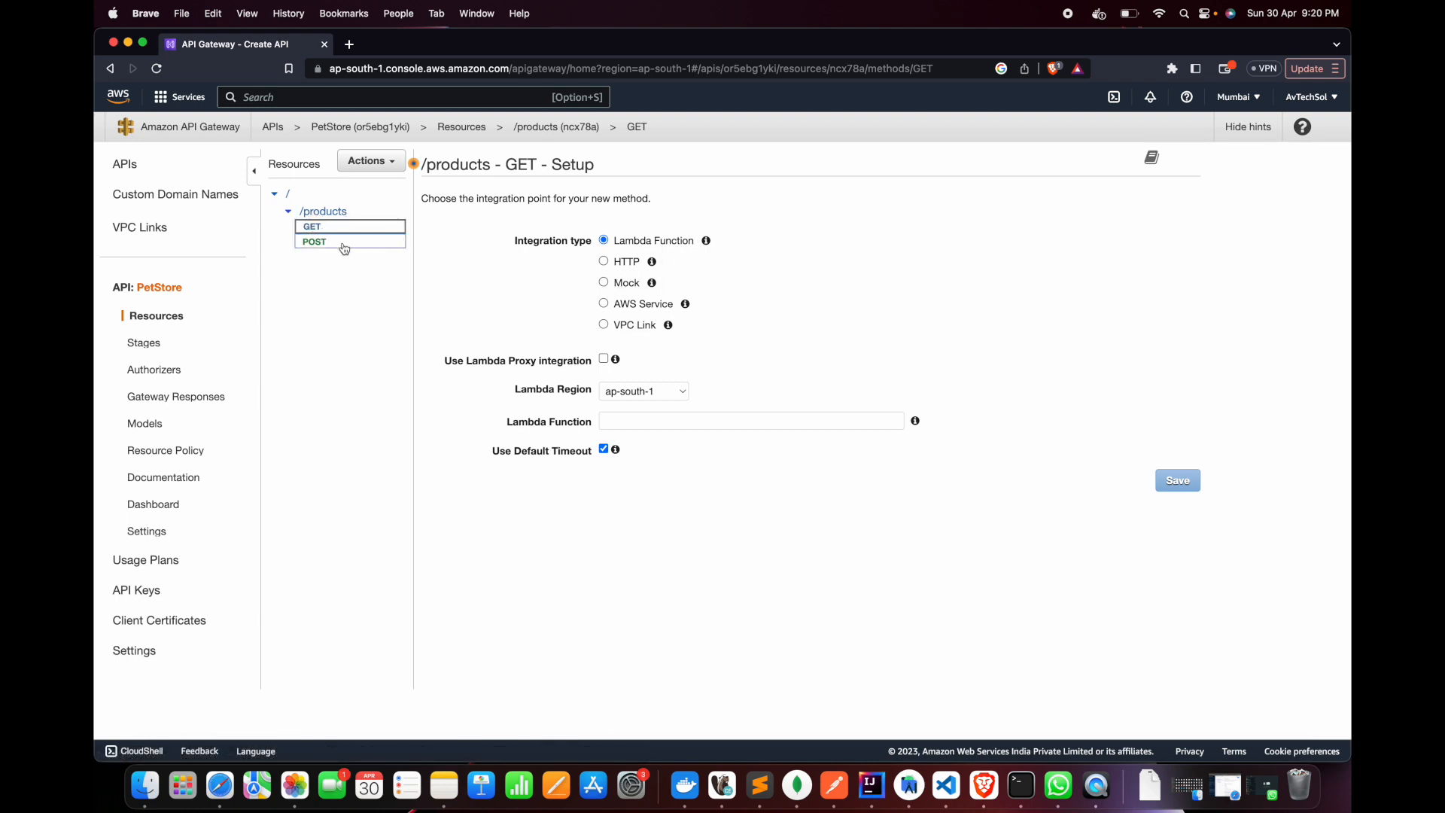
{"action": "double_click", "coordinate": [540, 243]}
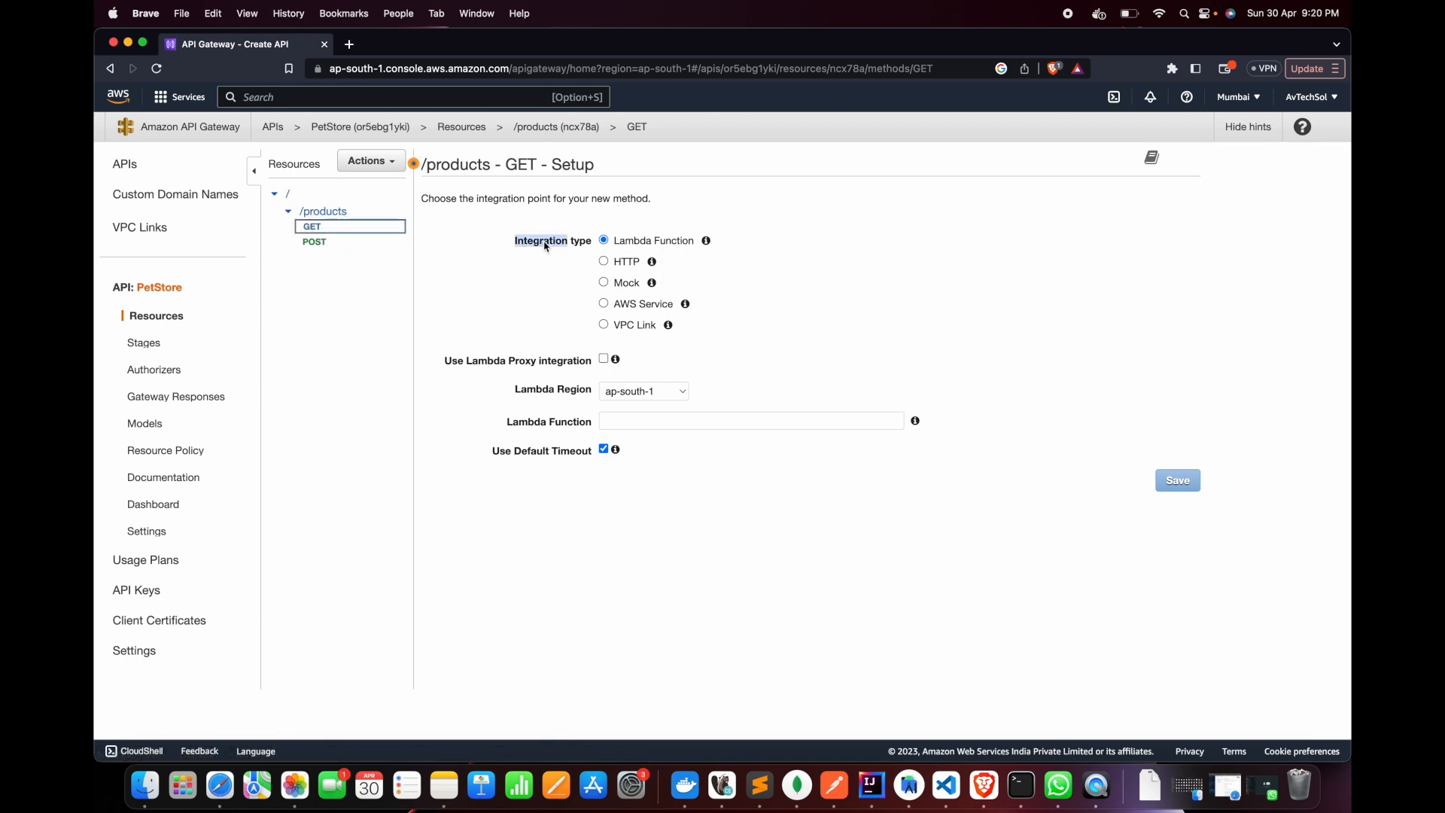
{"action": "left_click", "coordinate": [606, 262]}
{"action": "left_click", "coordinate": [603, 240]}
{"action": "left_click", "coordinate": [604, 360]}
{"action": "left_click", "coordinate": [826, 301]}
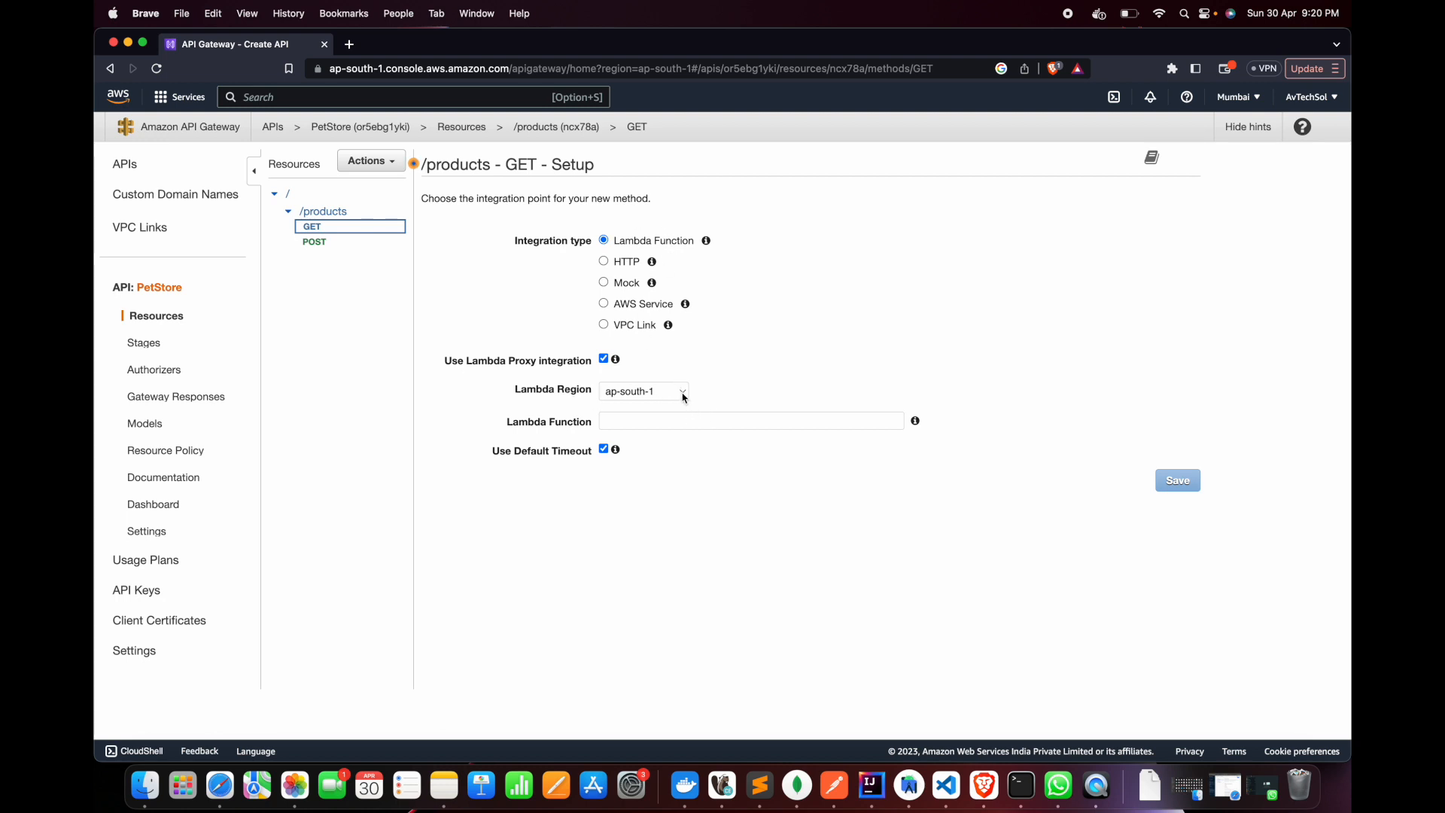
Assign the productsMicroService Lambda function to the GET method, save it and grant API Gateway permission to invoke the function
{"action": "left_click", "coordinate": [655, 425]}
{"action": "type", "text": "pro"}
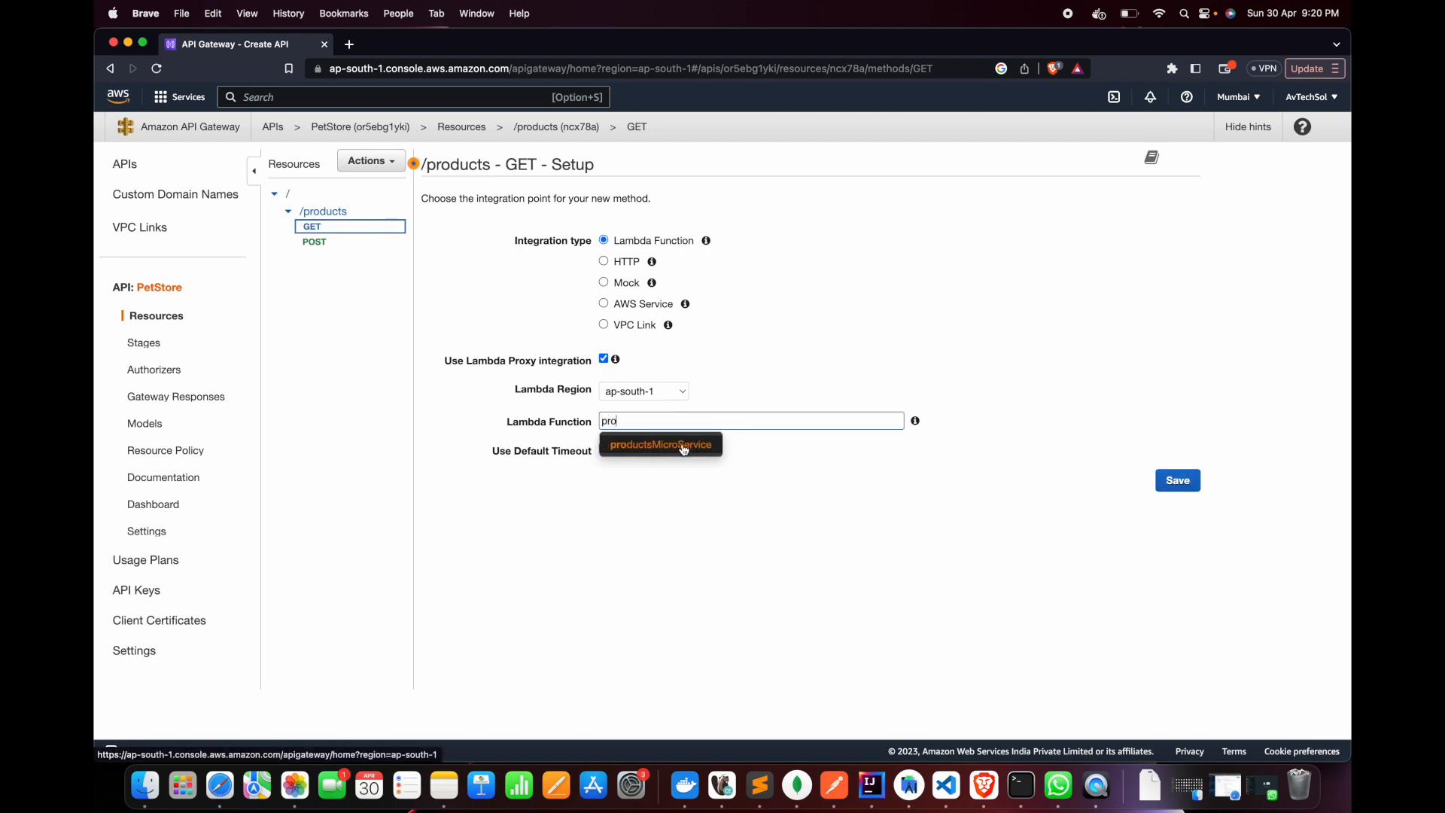
{"action": "left_click", "coordinate": [652, 444]}
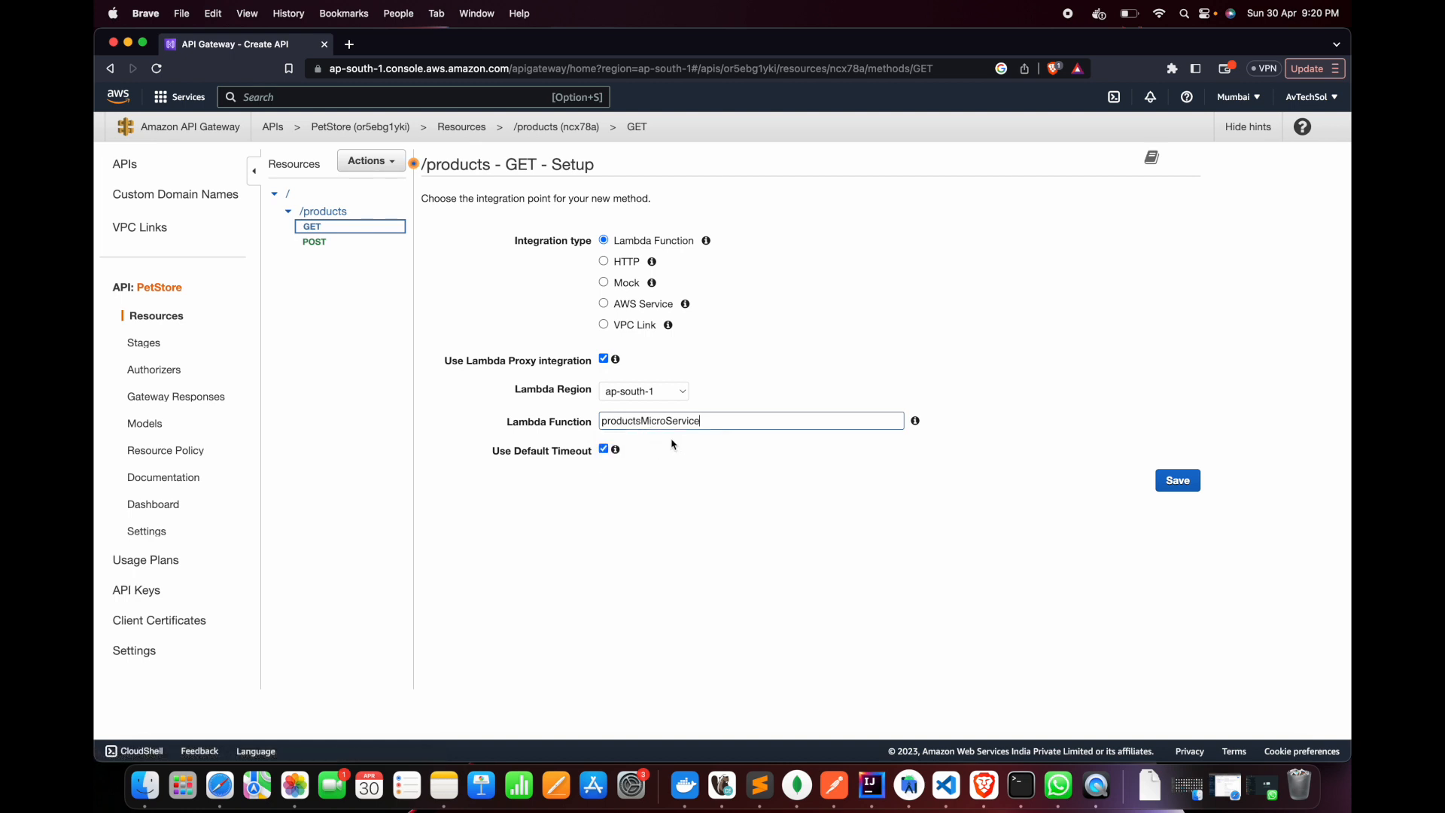
{"action": "left_click", "coordinate": [1179, 486]}
{"action": "left_click_drag", "start_coordinate": [425, 177], "coordinate": [609, 180]}
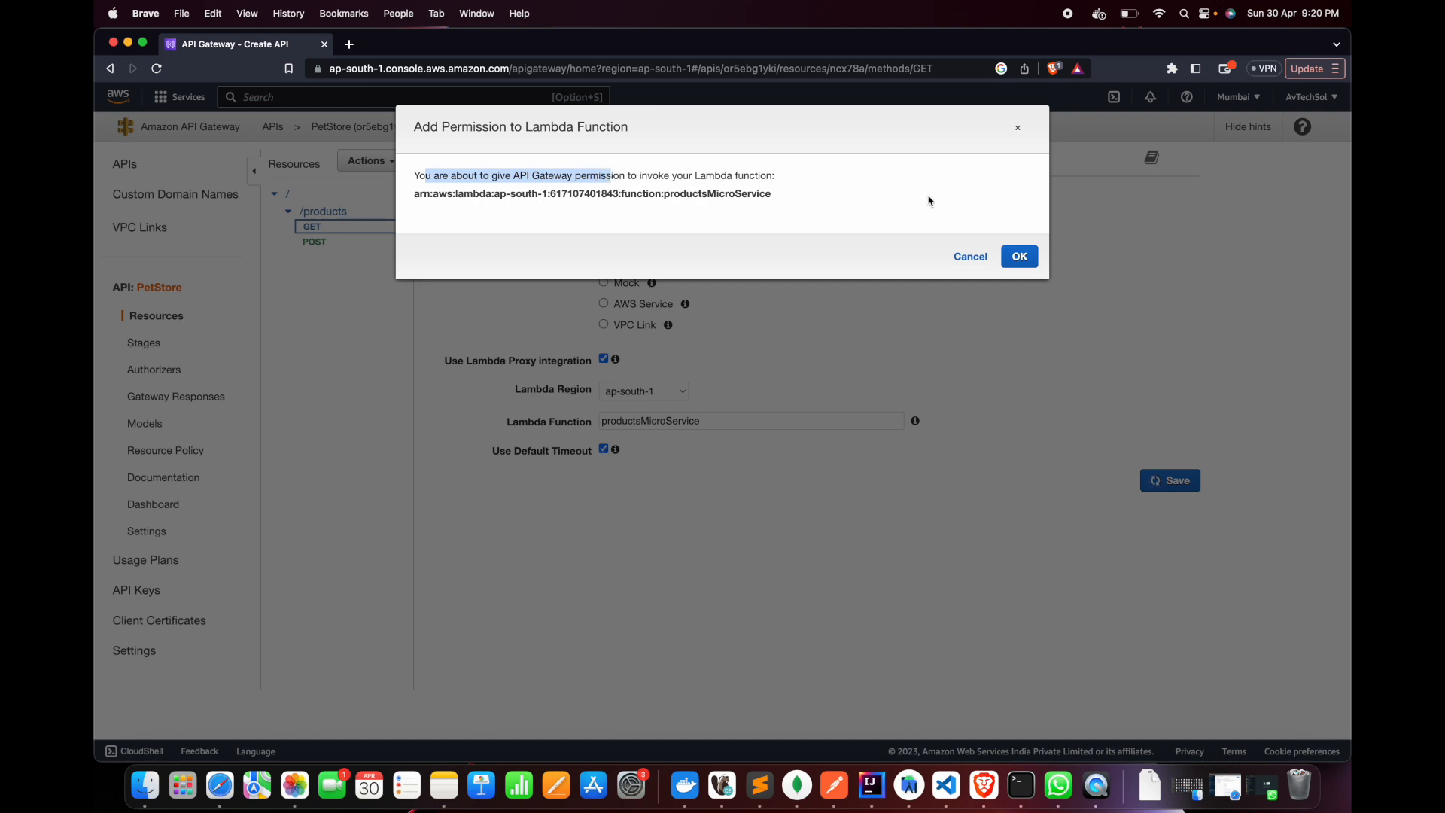
{"action": "left_click", "coordinate": [1022, 258]}
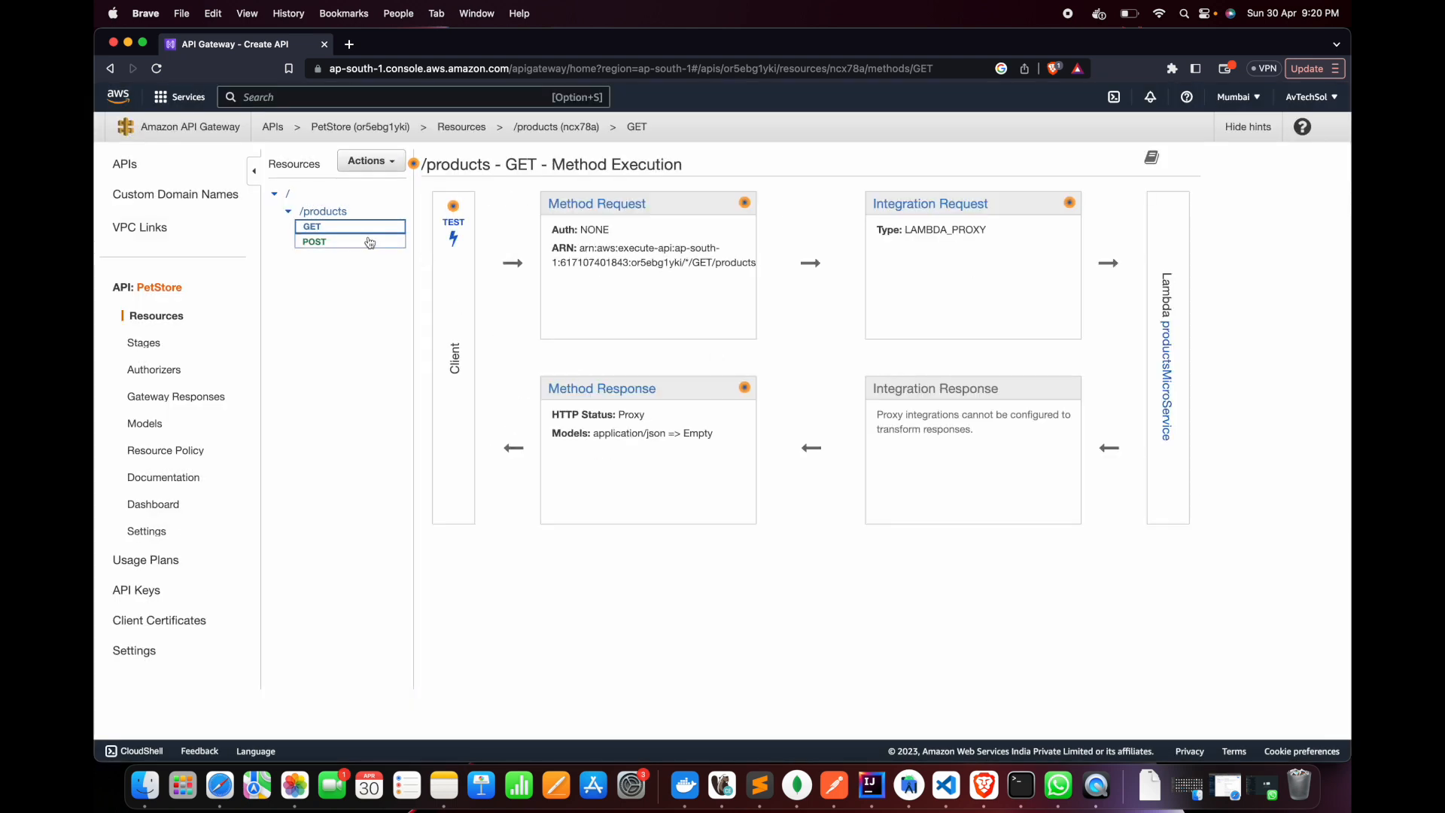
Integrate the /products POST method with the productsMicroService Lambda function using Lambda Proxy integration, and grant API Gateway the invoke permission
{"action": "left_click", "coordinate": [341, 243]}
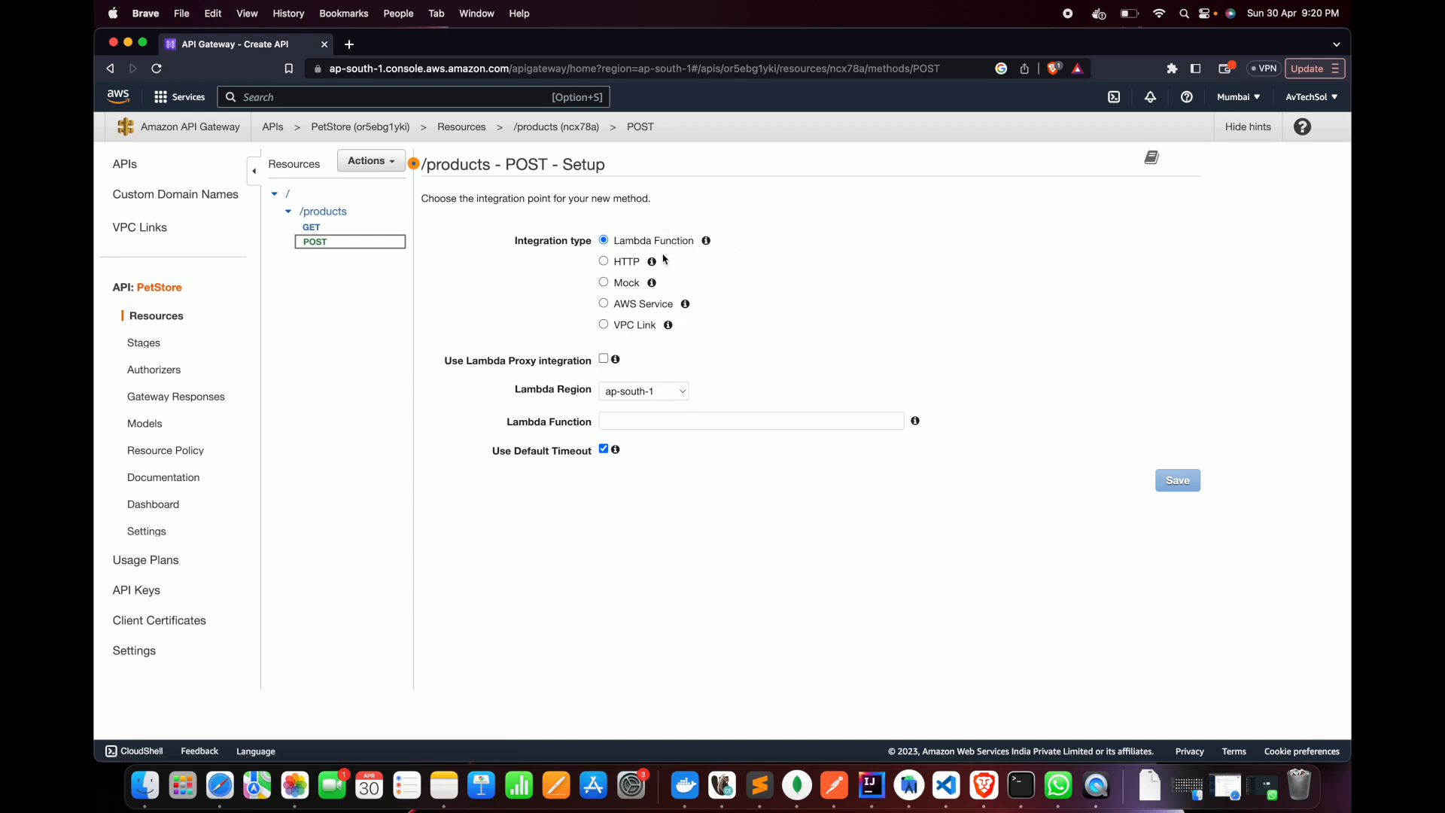
{"action": "left_click", "coordinate": [604, 360]}
{"action": "left_click", "coordinate": [736, 416]}
{"action": "type", "text": "pro"}
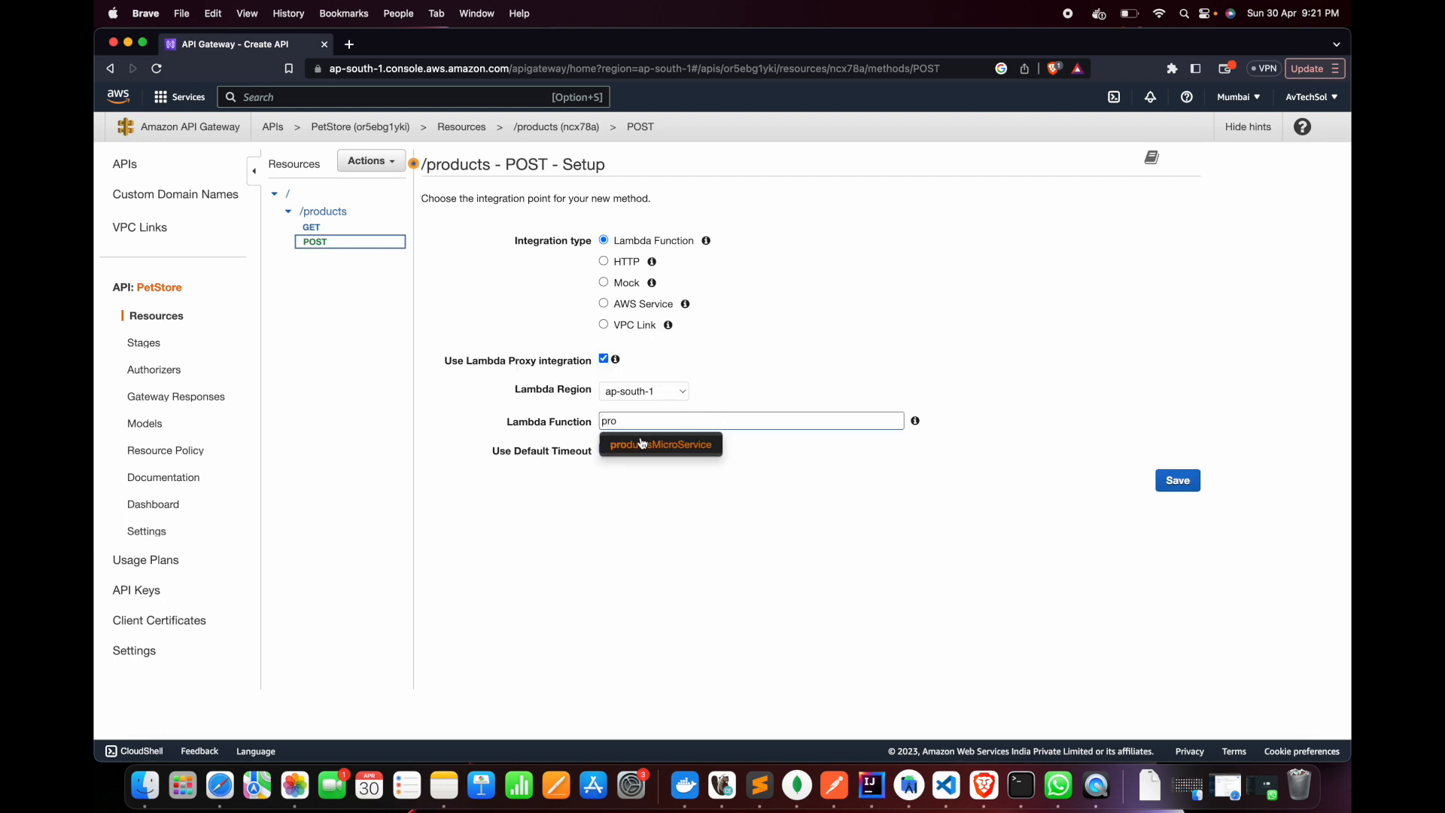
{"action": "left_click", "coordinate": [641, 442]}
{"action": "left_click", "coordinate": [804, 479]}
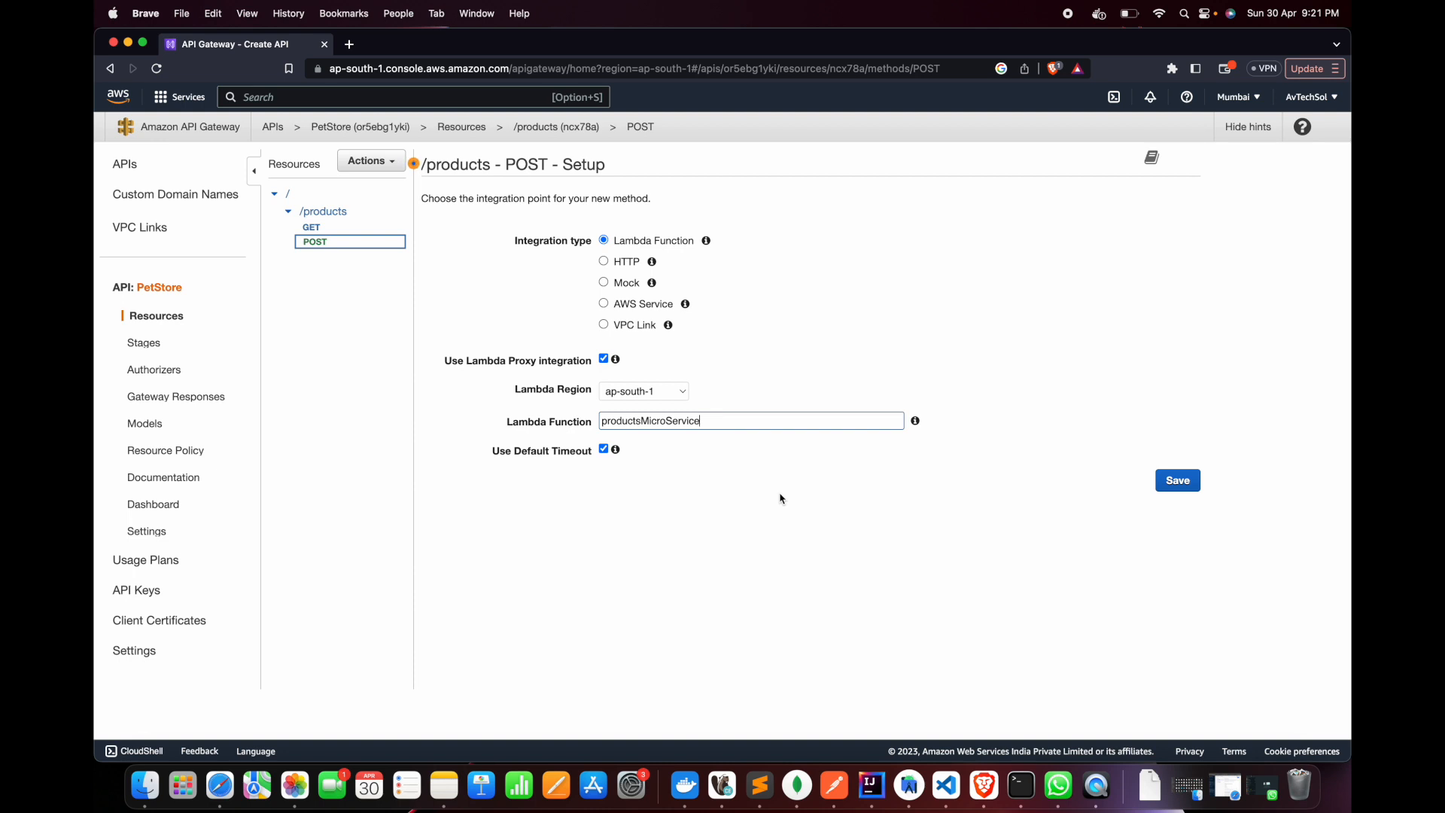
{"action": "left_click", "coordinate": [780, 499]}
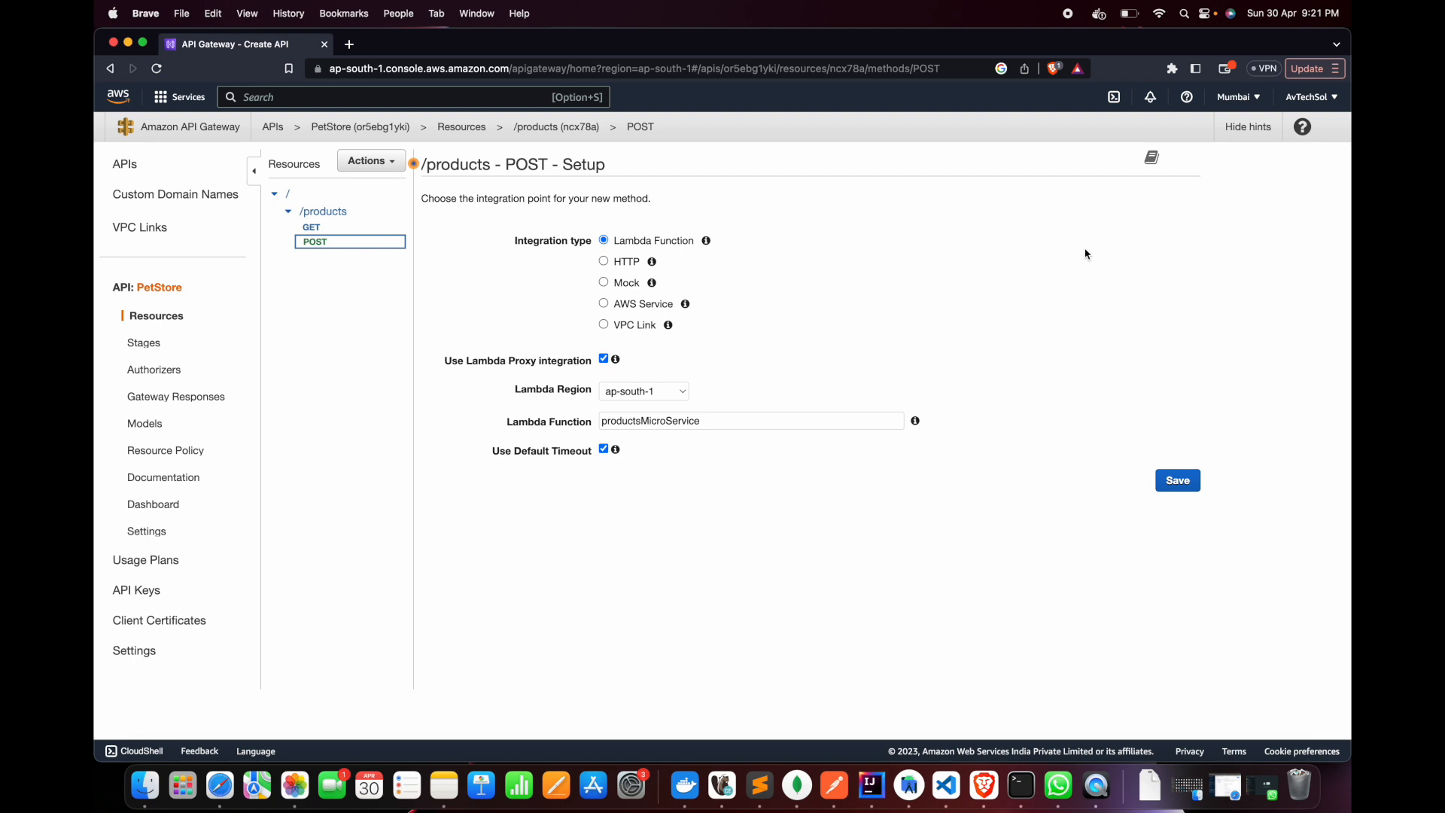
{"action": "left_click", "coordinate": [1188, 487]}
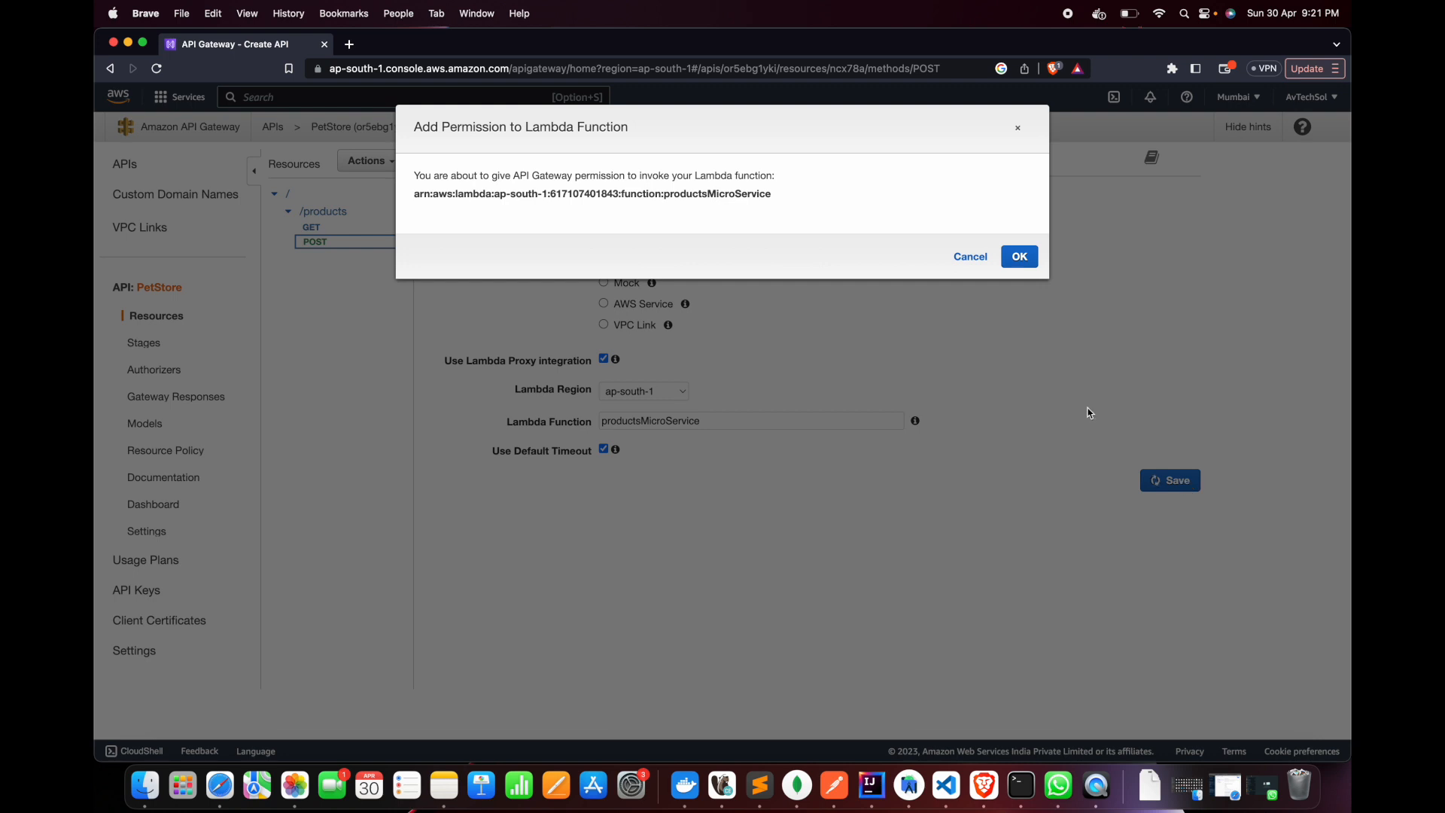
{"action": "left_click_drag", "start_coordinate": [426, 175], "coordinate": [771, 207]}
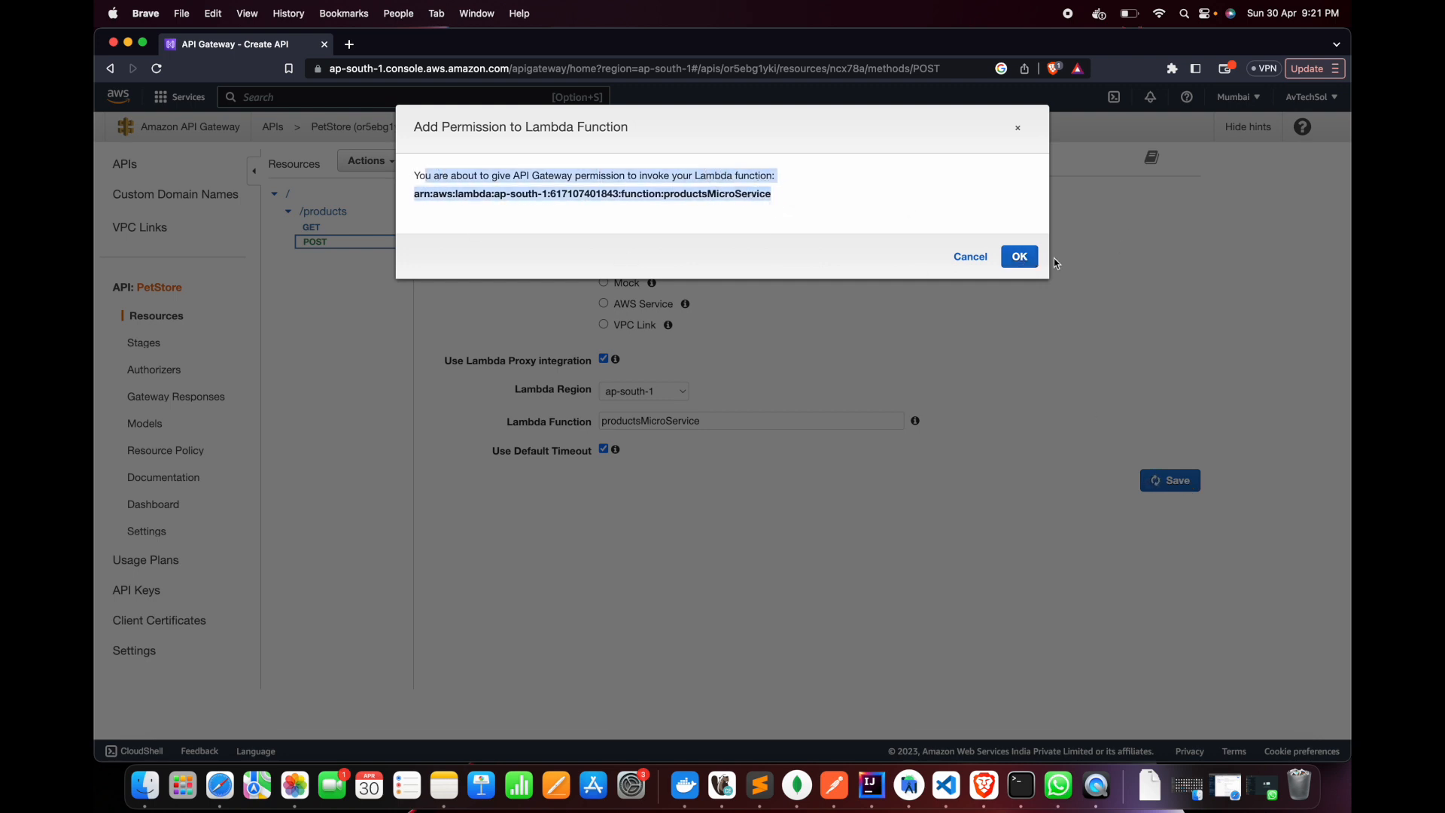
{"action": "left_click", "coordinate": [1021, 258]}
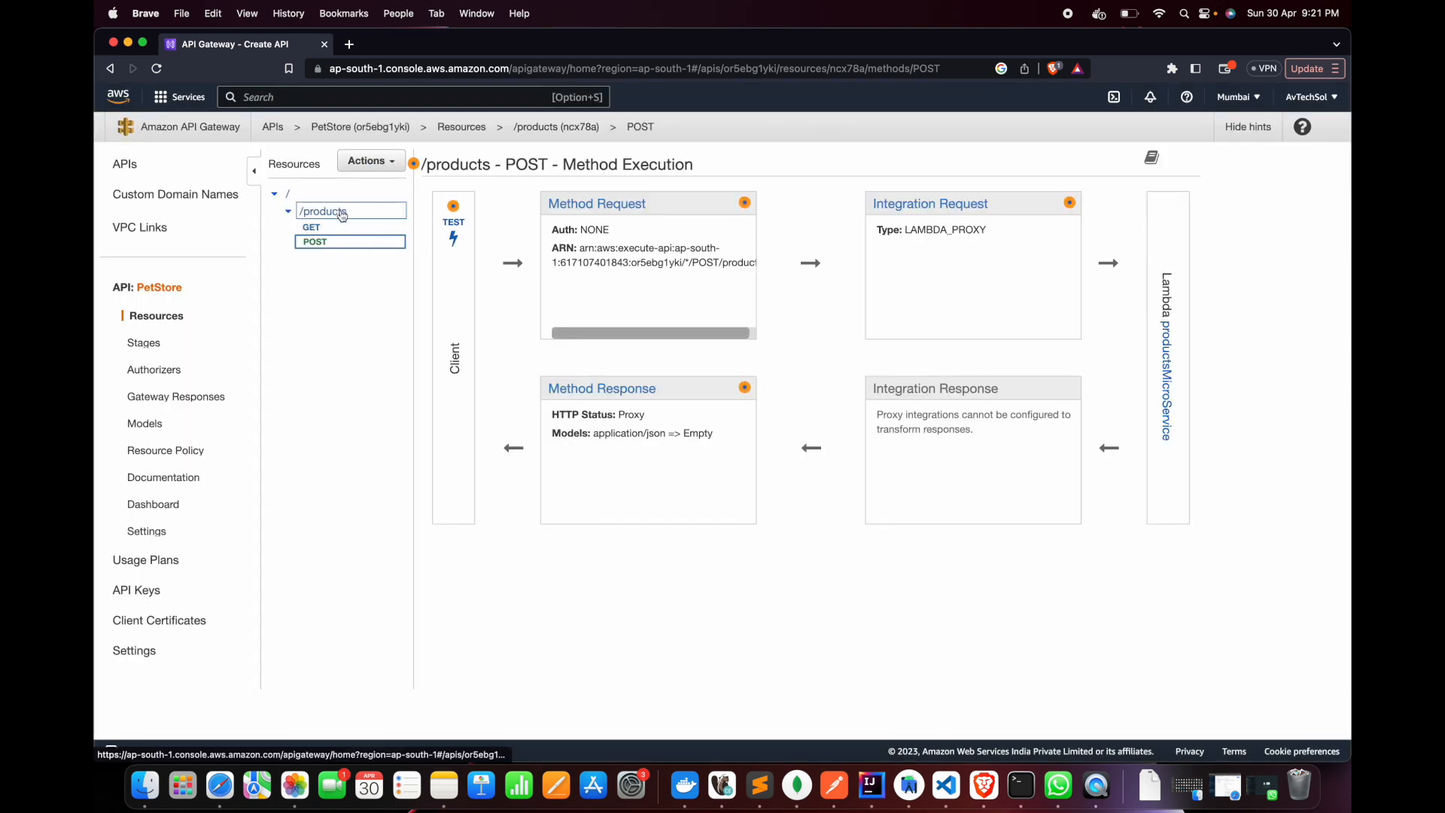
Deploy the API from its root resource to a new stage named youtube-test with the stage description "test" and a deployment description
{"action": "left_click", "coordinate": [325, 210]}
{"action": "left_click", "coordinate": [300, 195]}
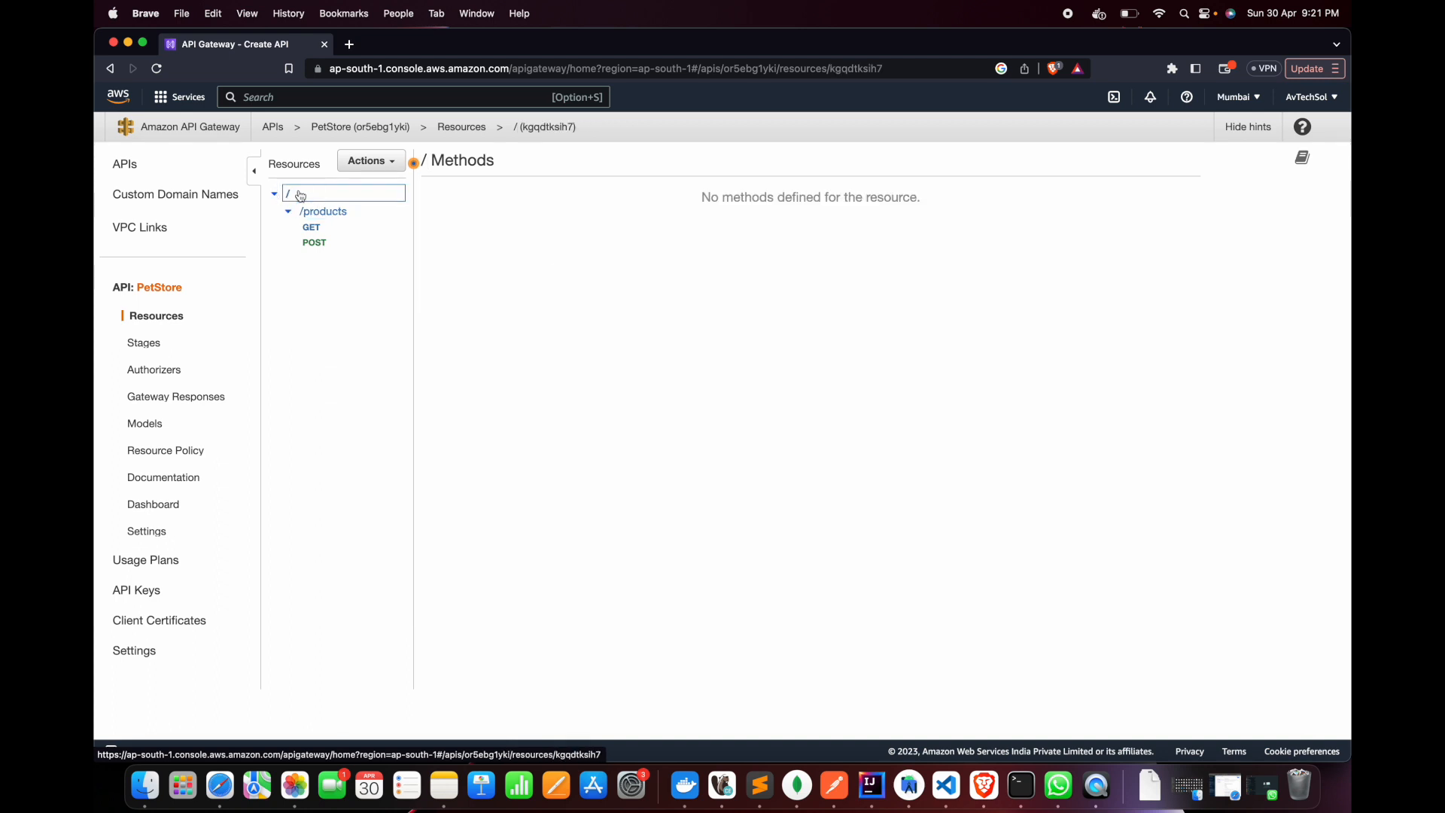
{"action": "left_click", "coordinate": [372, 161]}
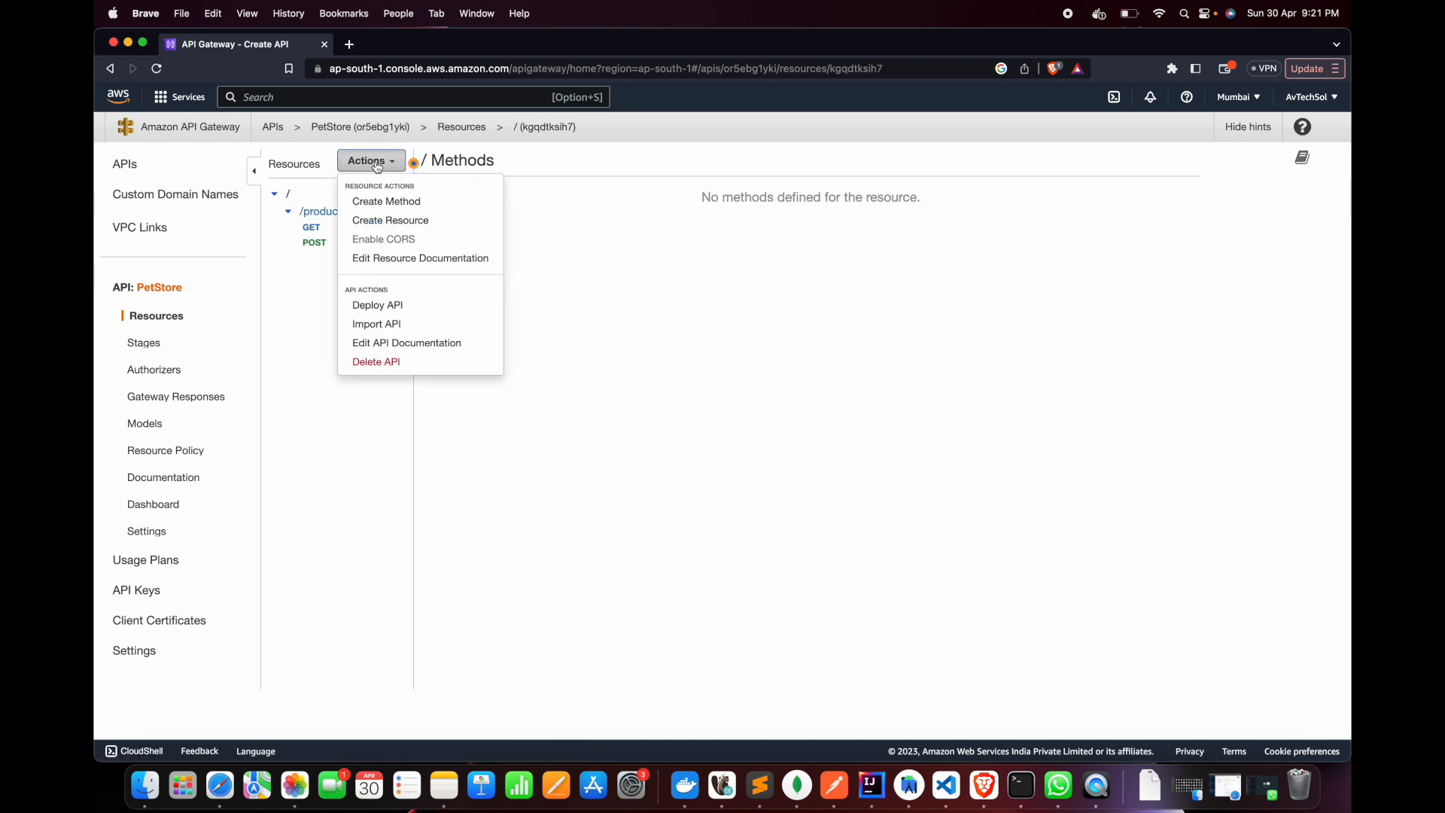
{"action": "left_click", "coordinate": [374, 306]}
{"action": "left_click", "coordinate": [812, 229]}
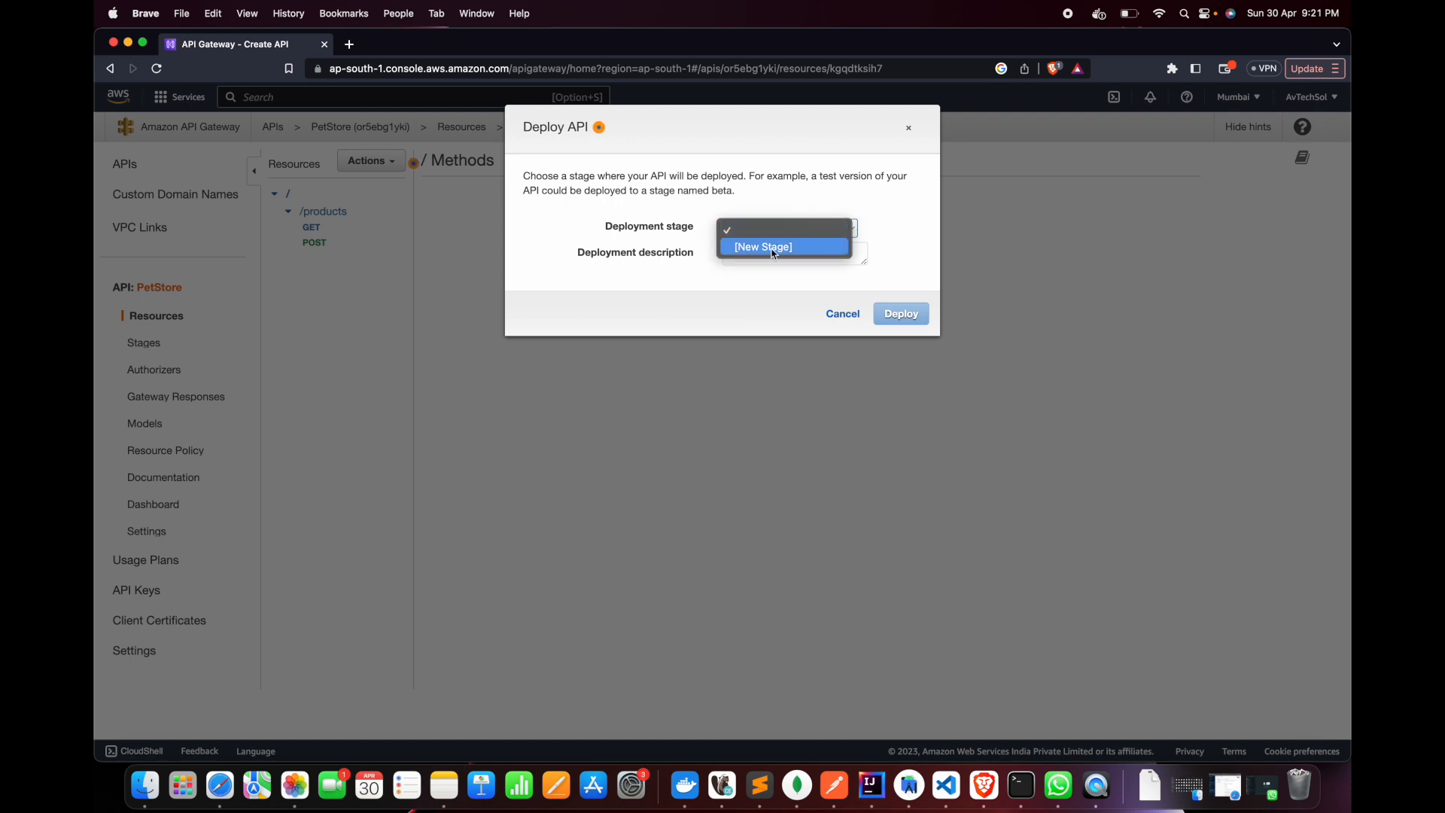
{"action": "left_click", "coordinate": [646, 232]}
{"action": "left_click", "coordinate": [790, 229]}
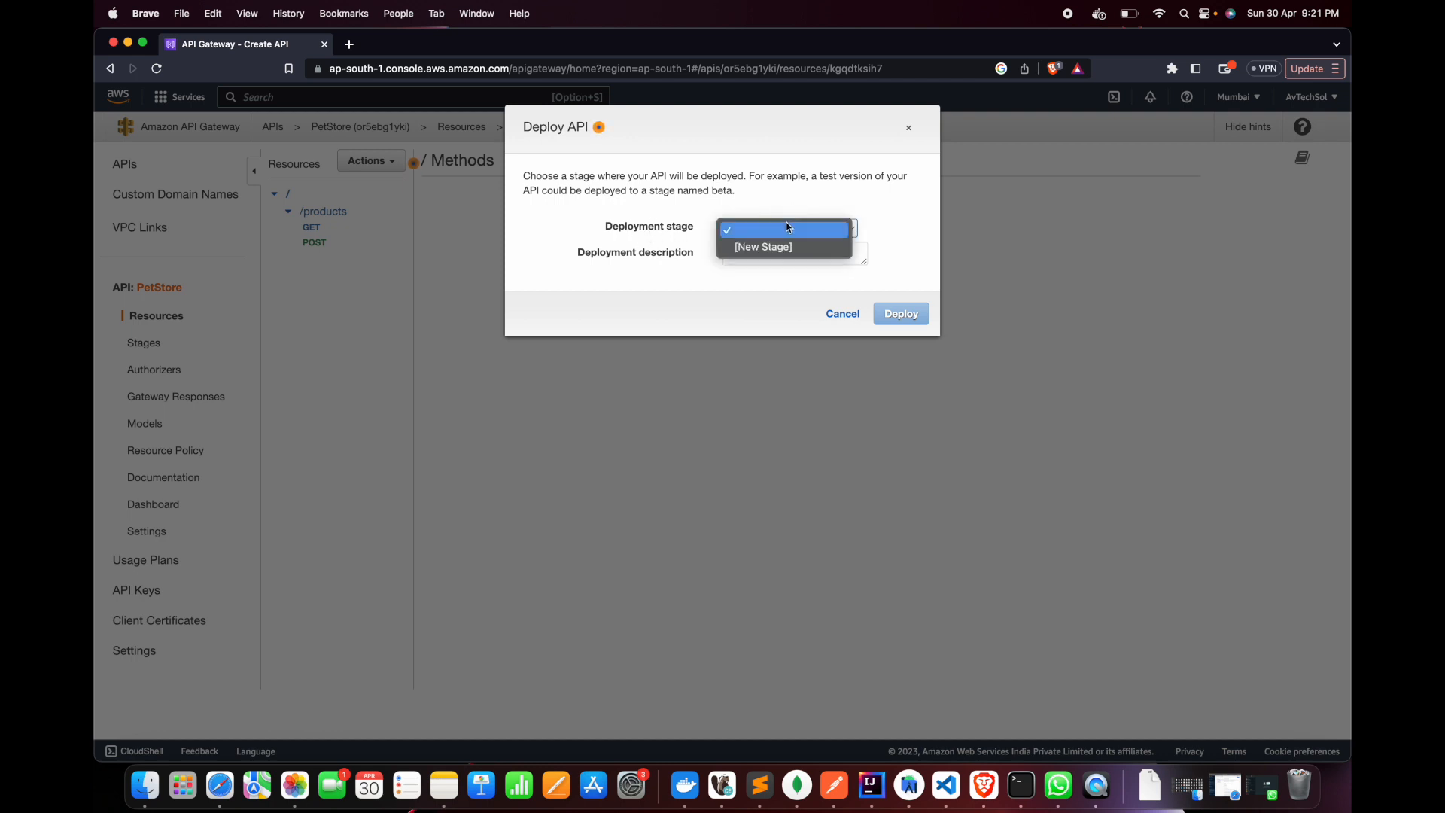
{"action": "left_click", "coordinate": [768, 248]}
{"action": "left_click", "coordinate": [775, 253]}
{"action": "type", "text": "test"}
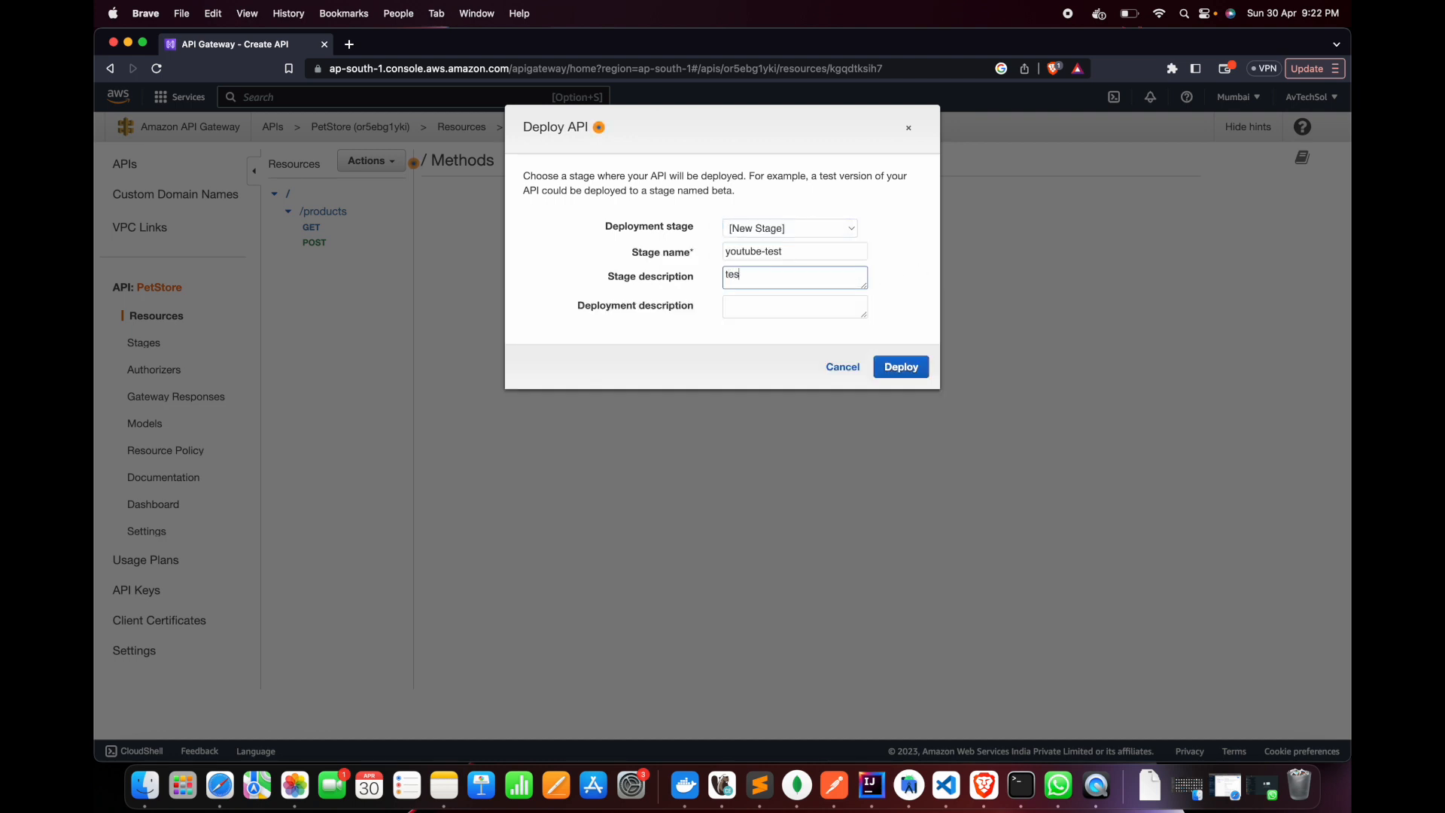
{"action": "left_click", "coordinate": [747, 310]}
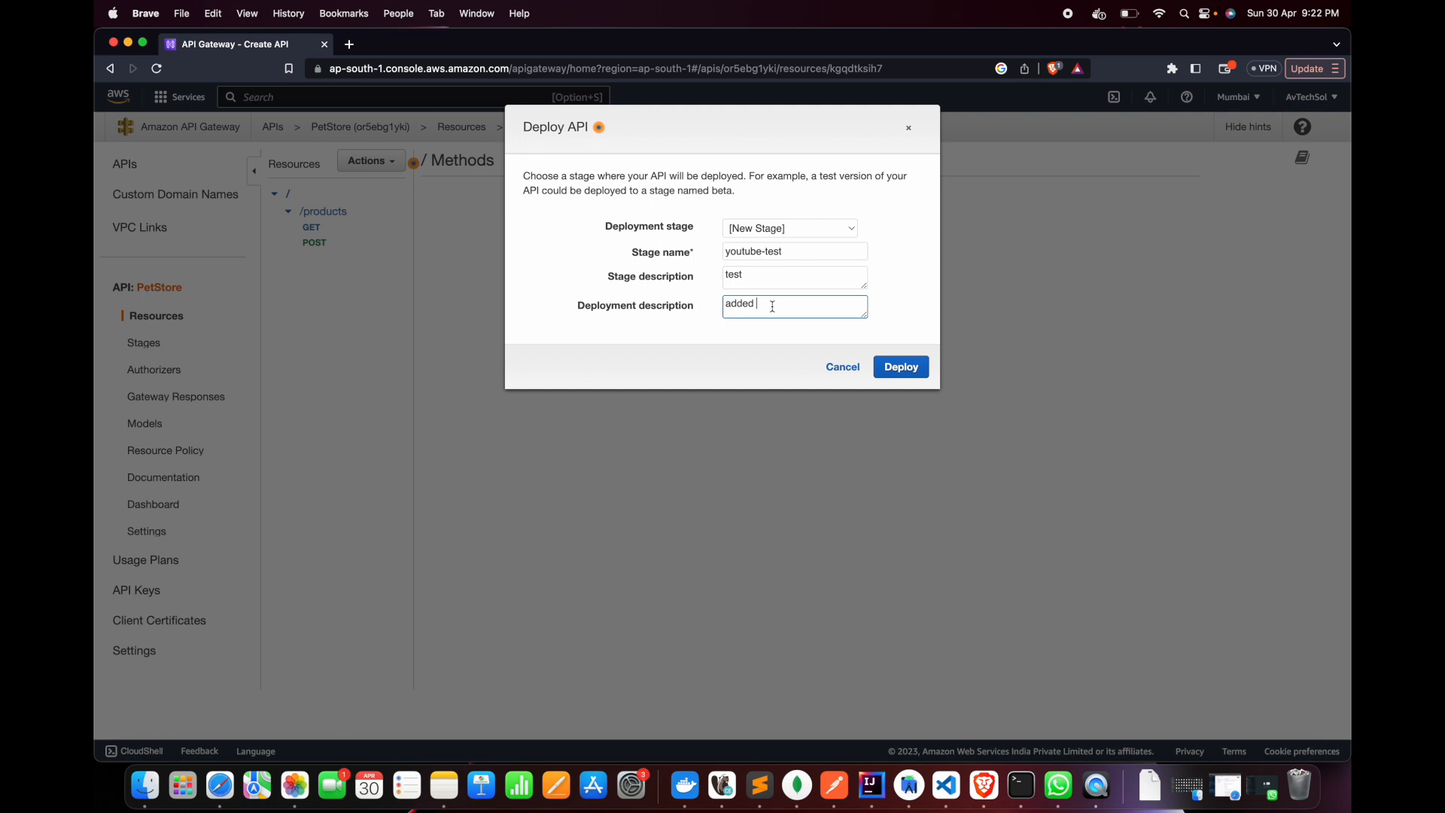
{"action": "left_click", "coordinate": [910, 371]}
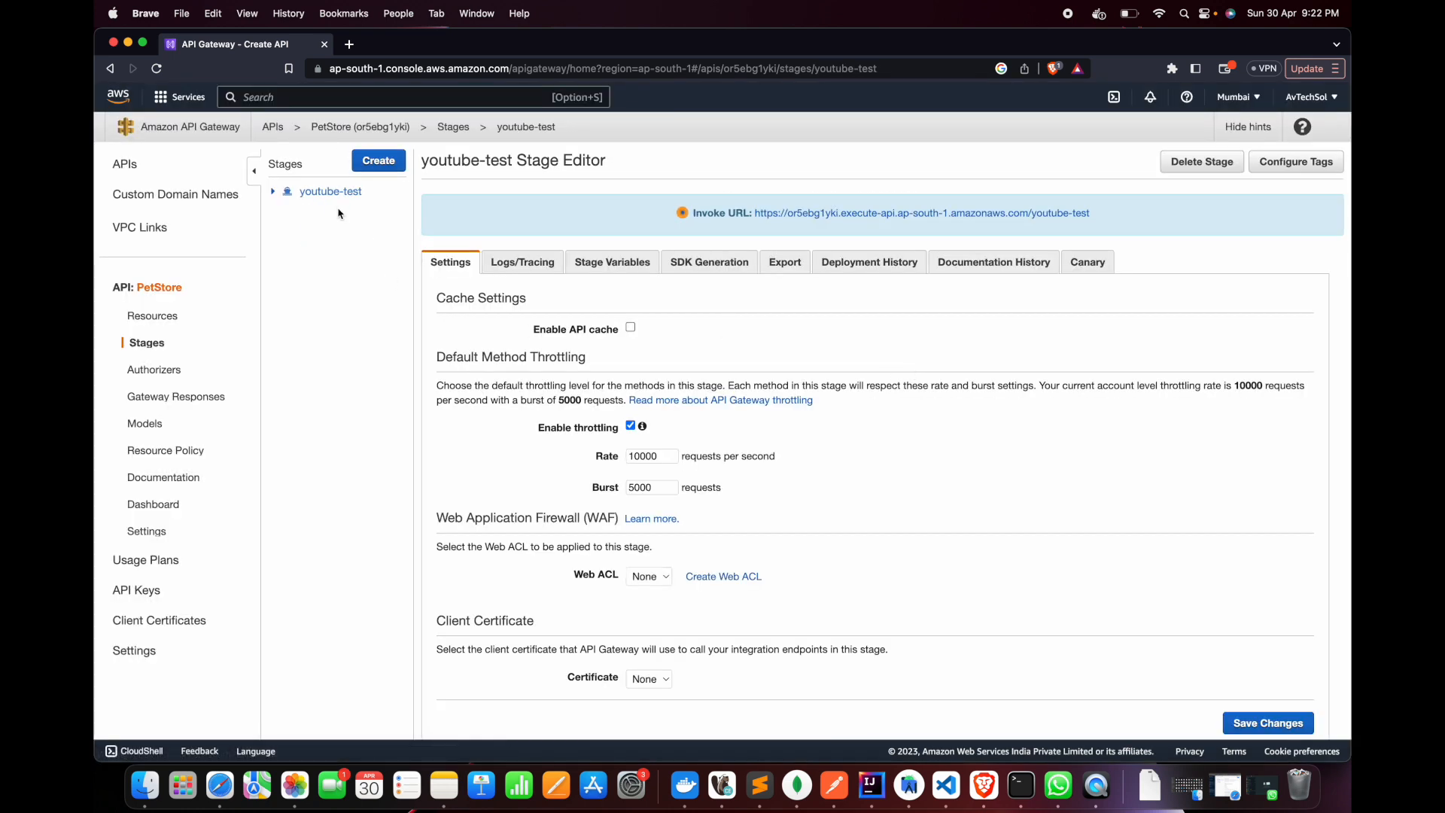
Expand the resources of the youtube-test stage and copy its invoke URL
{"action": "left_click", "coordinate": [273, 191]}
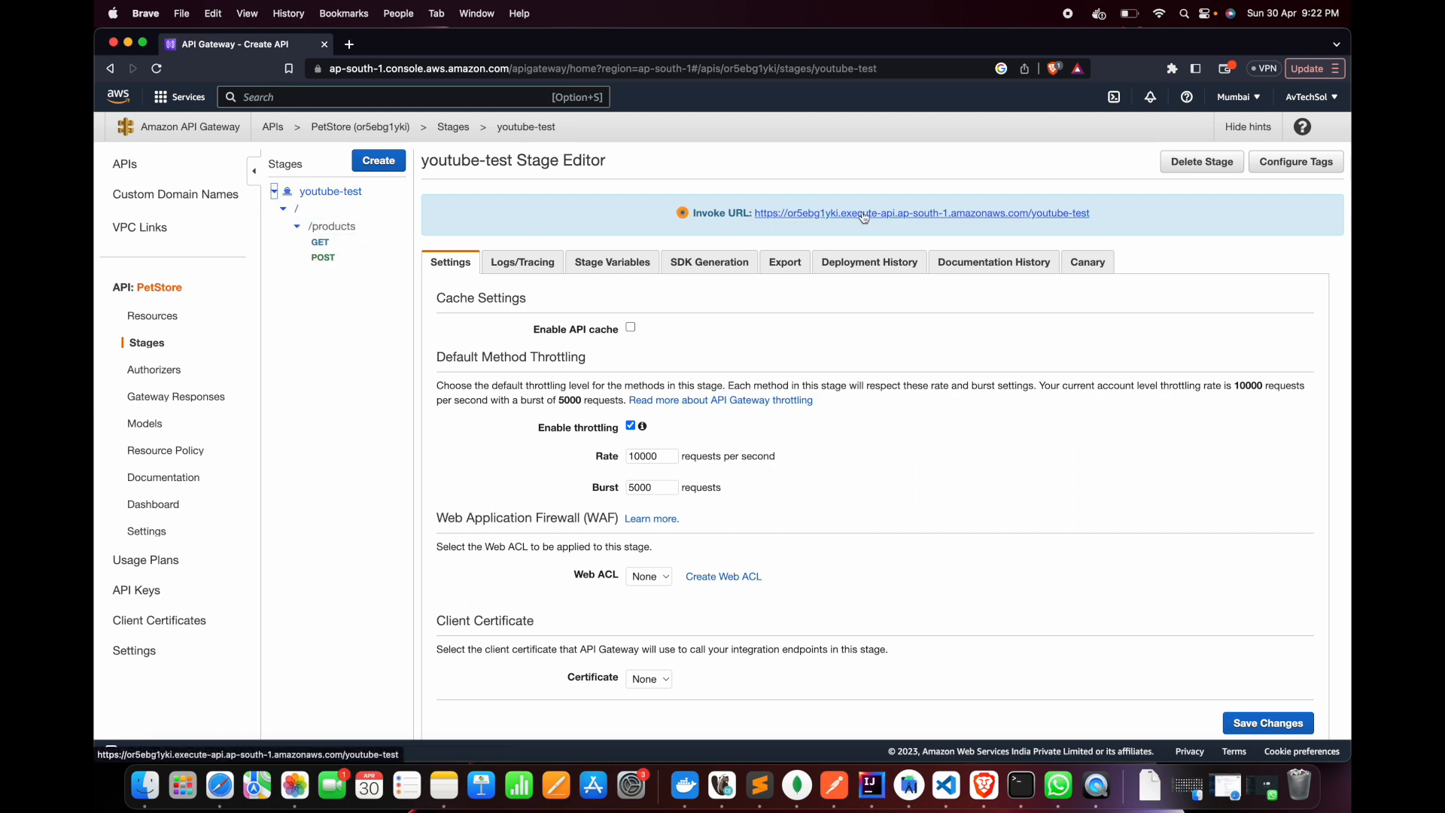
{"action": "left_click_drag", "start_coordinate": [1102, 218], "coordinate": [755, 215]}
{"action": "left_click", "coordinate": [1131, 211]}
{"action": "left_click_drag", "start_coordinate": [1111, 218], "coordinate": [756, 215]}
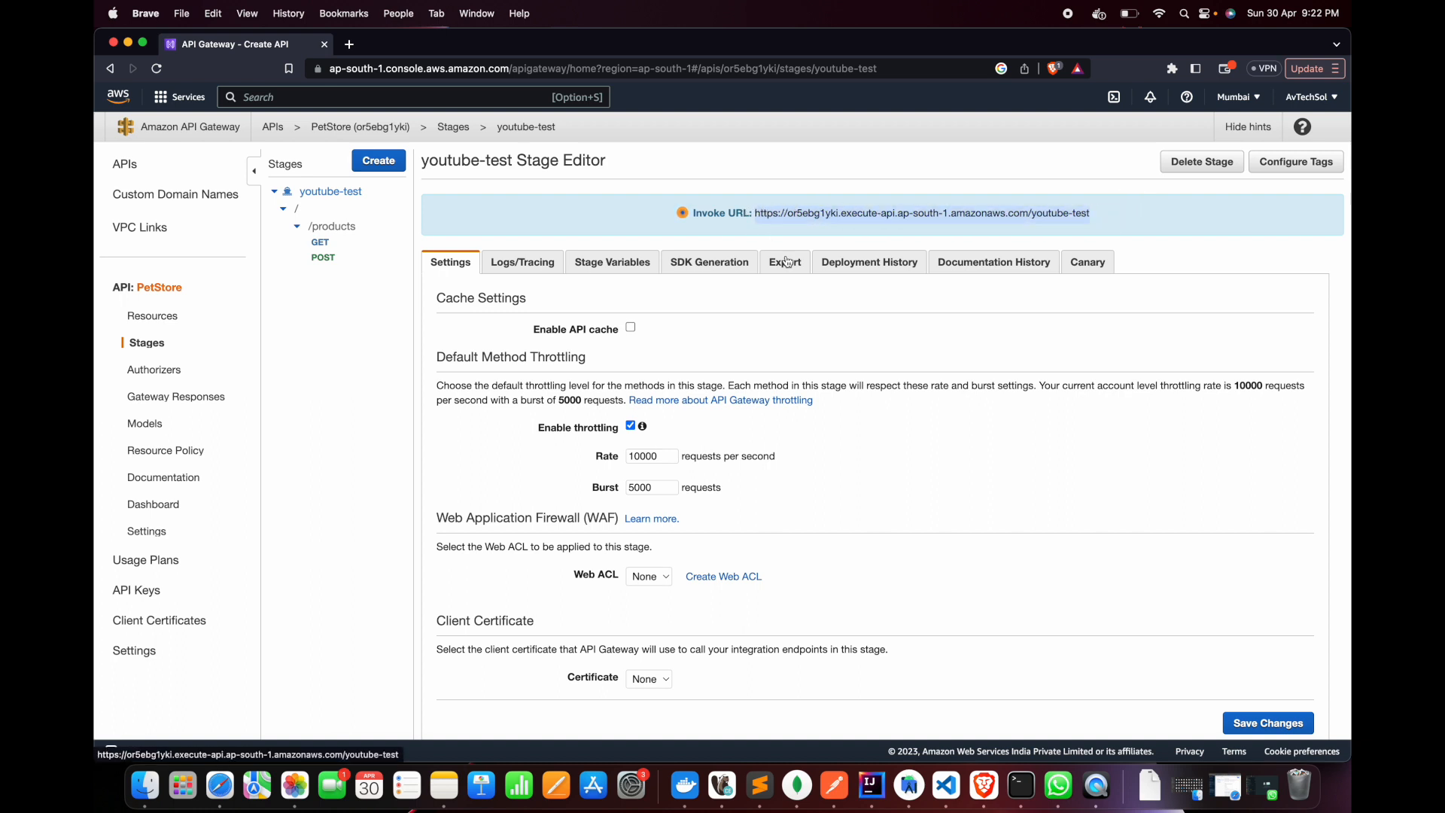
{"action": "left_click", "coordinate": [1161, 233]}
{"action": "left_click_drag", "start_coordinate": [1114, 217], "coordinate": [756, 224]}
{"action": "key", "text": "super+c"}
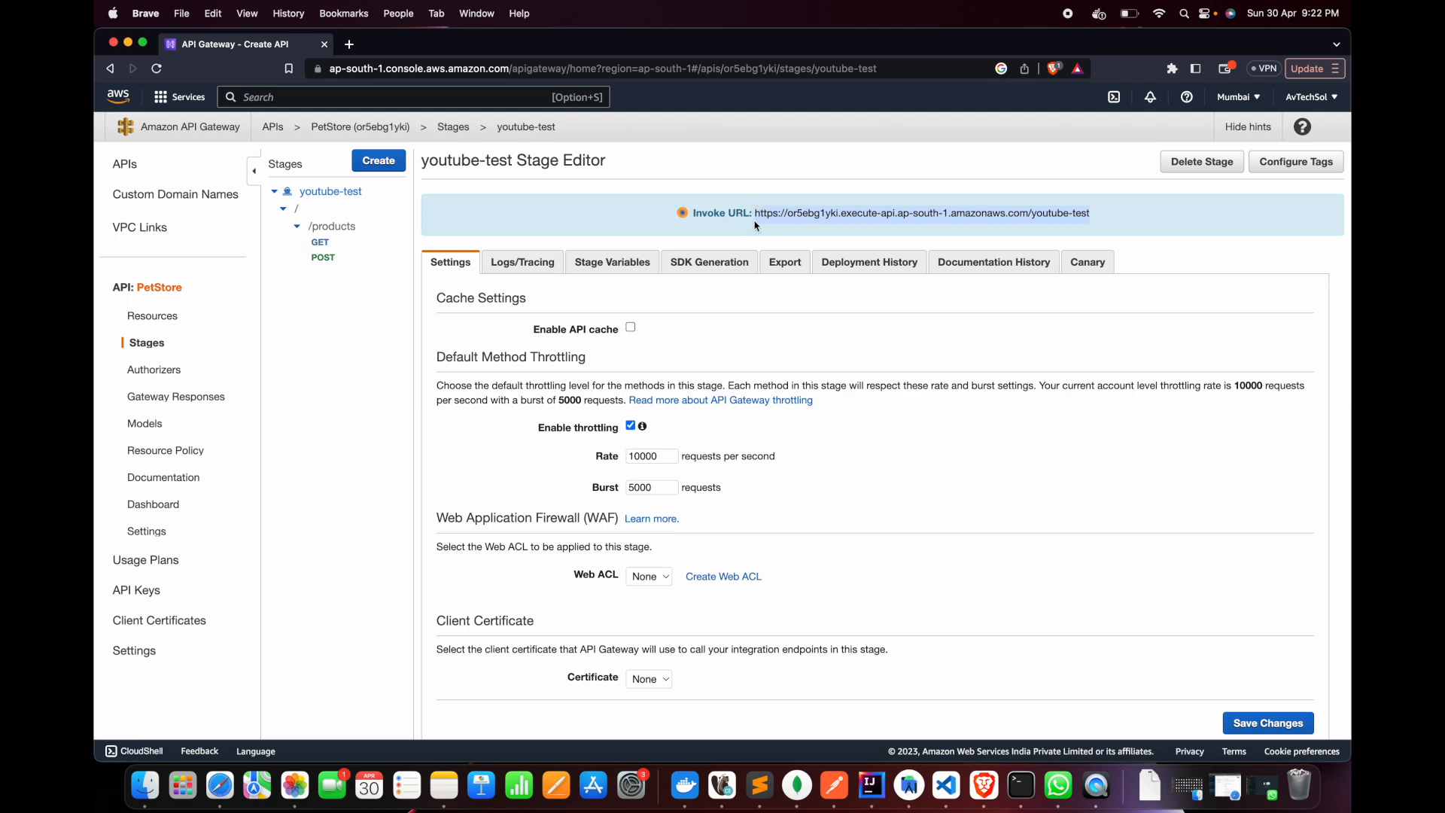
Switch to Postman and create a new GET request to the copied invoke URL with /products appended
{"action": "left_click", "coordinate": [837, 790]}
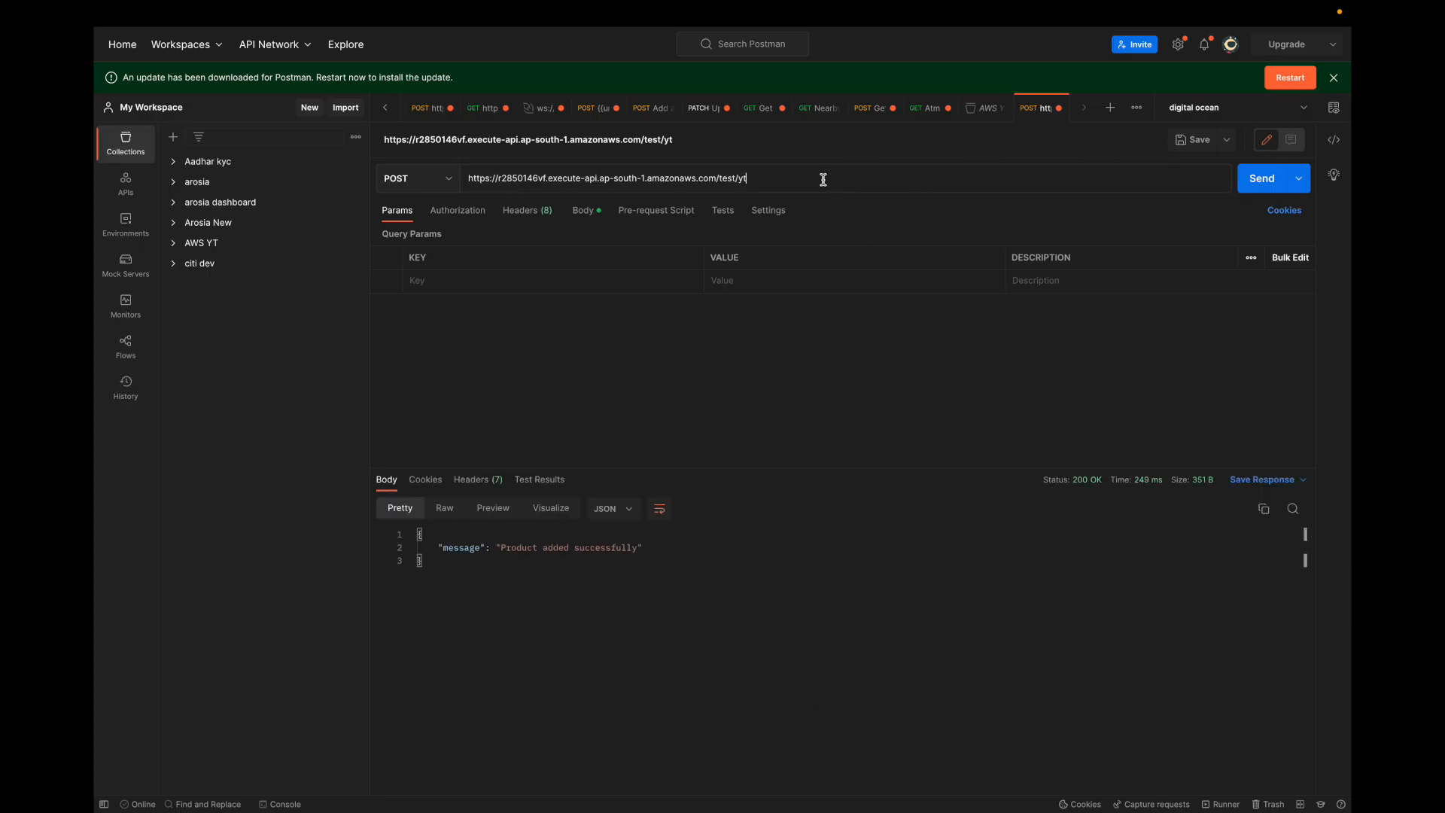
{"action": "triple_click", "coordinate": [823, 179]}
{"action": "left_click", "coordinate": [1109, 113]}
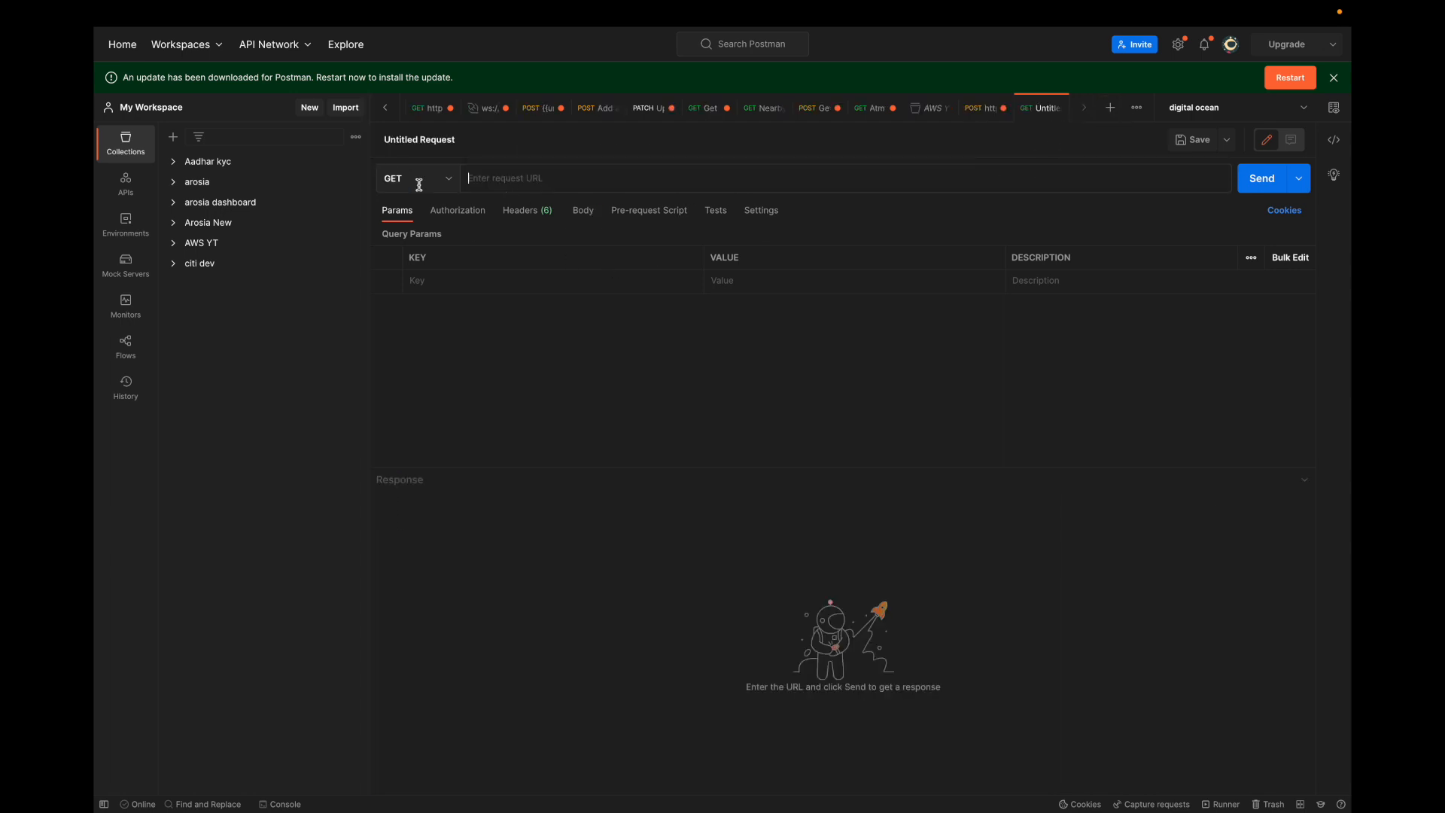
{"action": "key", "text": "super+v"}
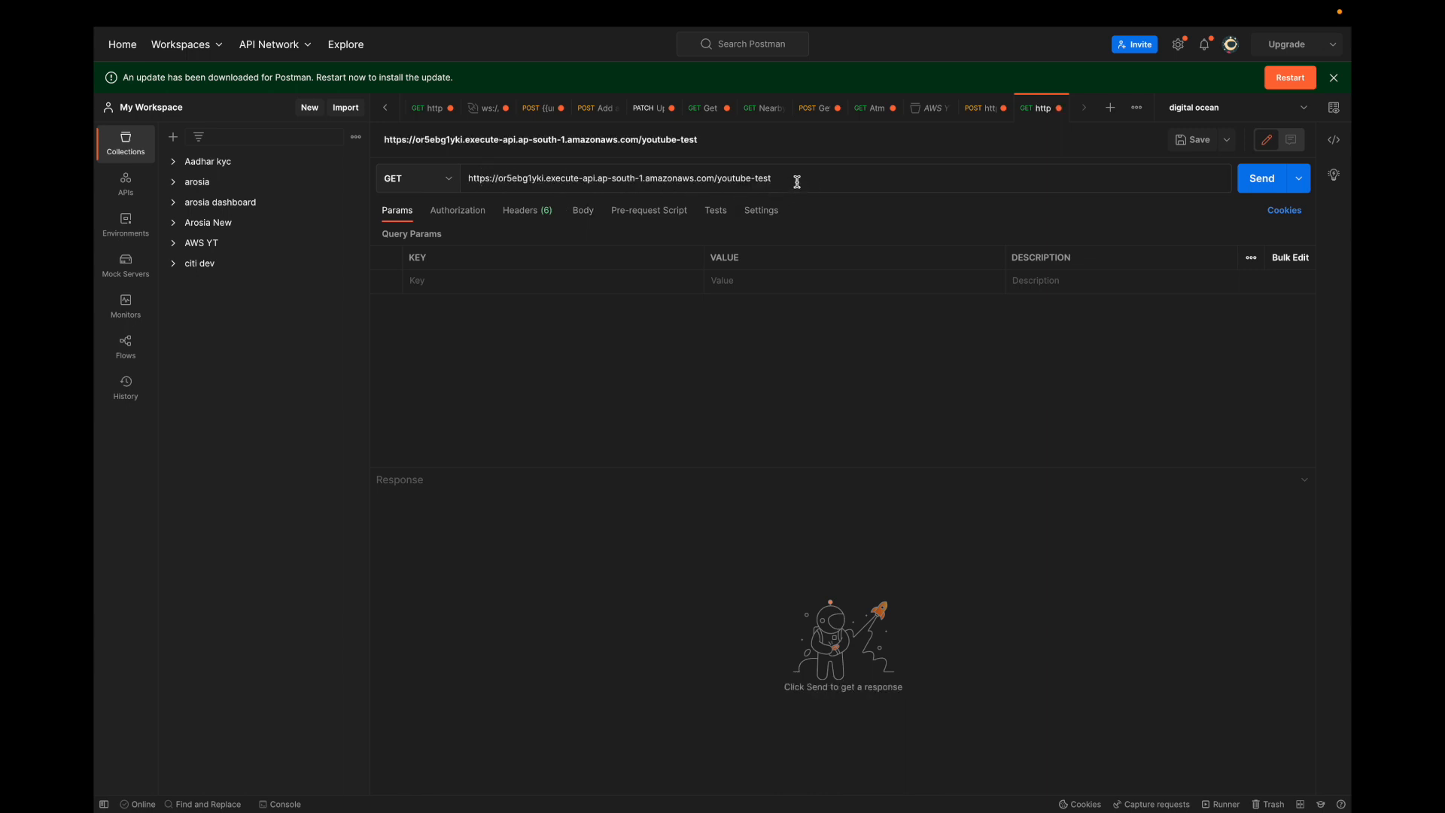
{"action": "type", "text": "/products"}
Check the /products path against the stage's resources in the browser, then send the GET request from Postman and inspect the response body
{"action": "double_click", "coordinate": [785, 179]}
{"action": "key", "text": "super+Tab"}
{"action": "key", "text": "super+Tab"}
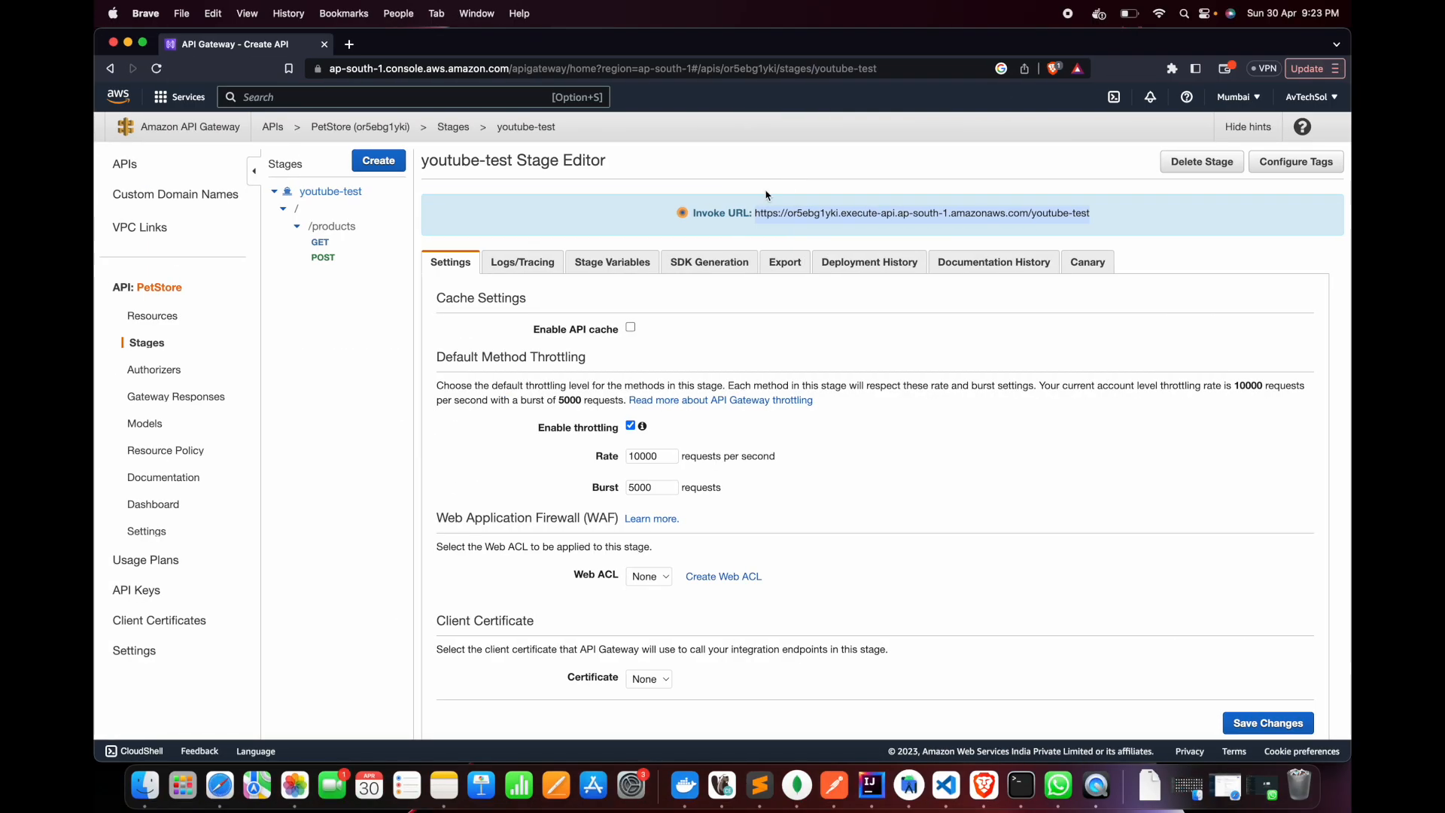
{"action": "key", "text": "super+Tab"}
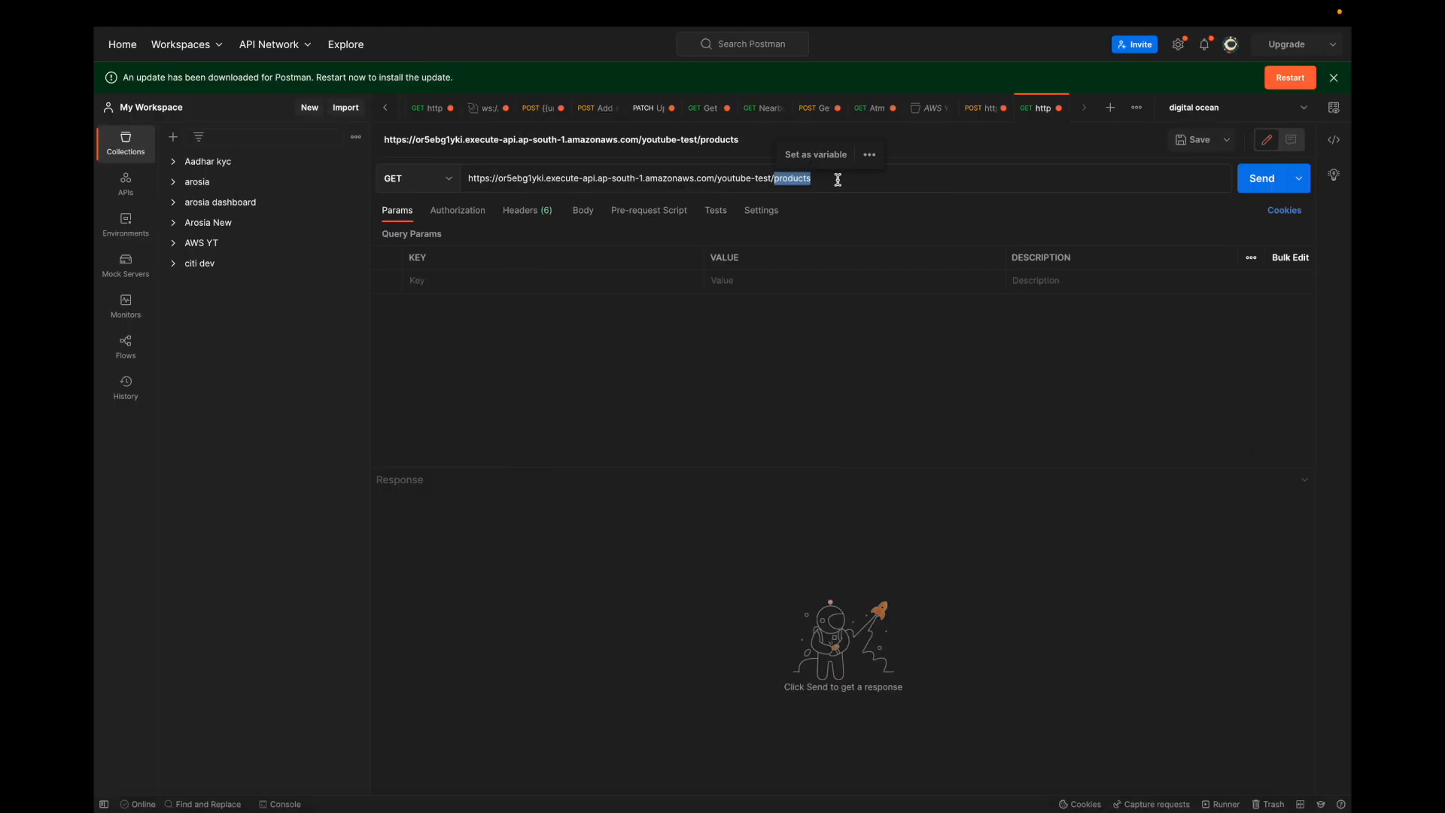
{"action": "left_click", "coordinate": [838, 180]}
{"action": "left_click", "coordinate": [1260, 179]}
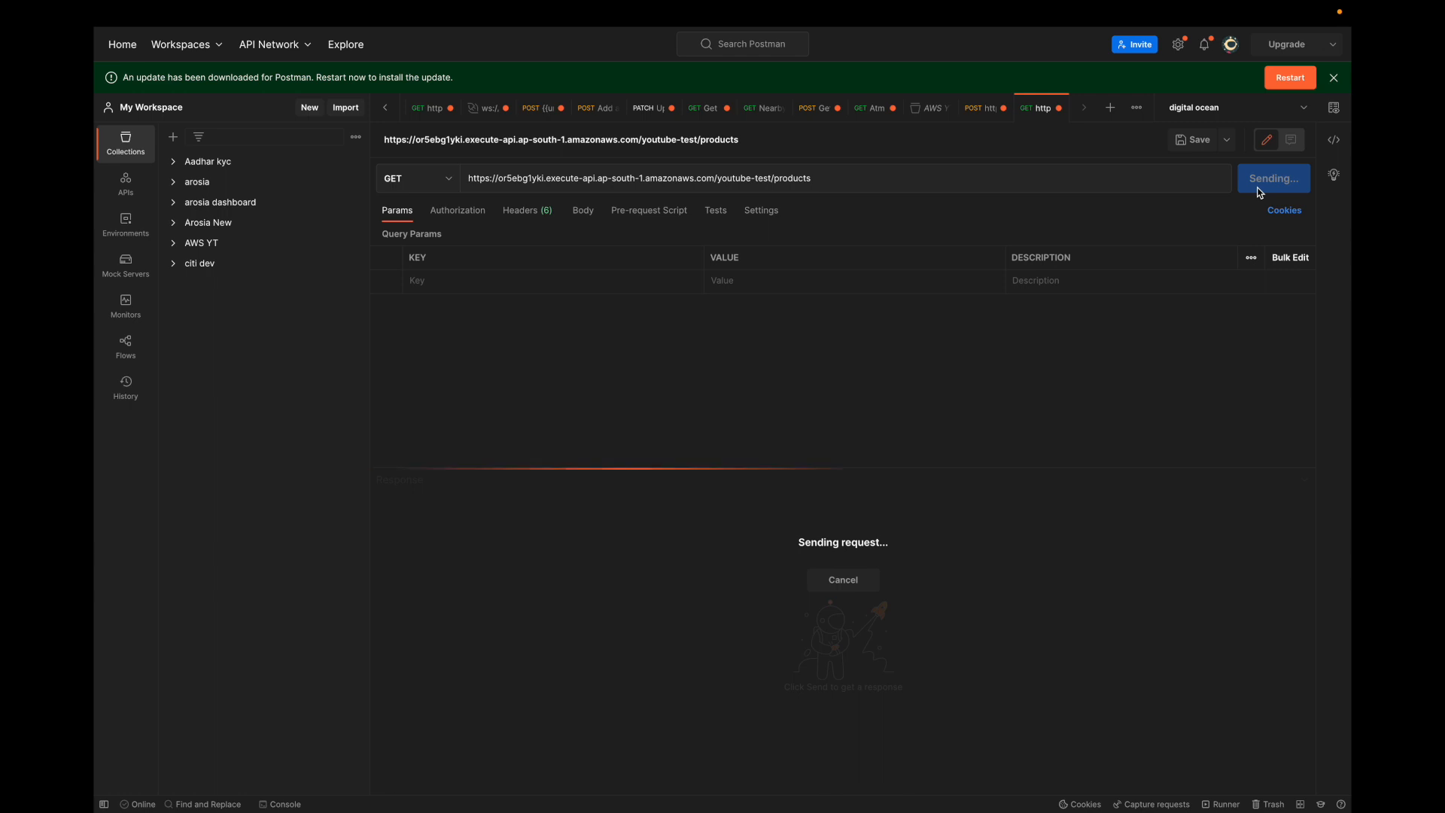
{"action": "left_click_drag", "start_coordinate": [455, 715], "coordinate": [399, 502]}
{"action": "left_click", "coordinate": [632, 600]}
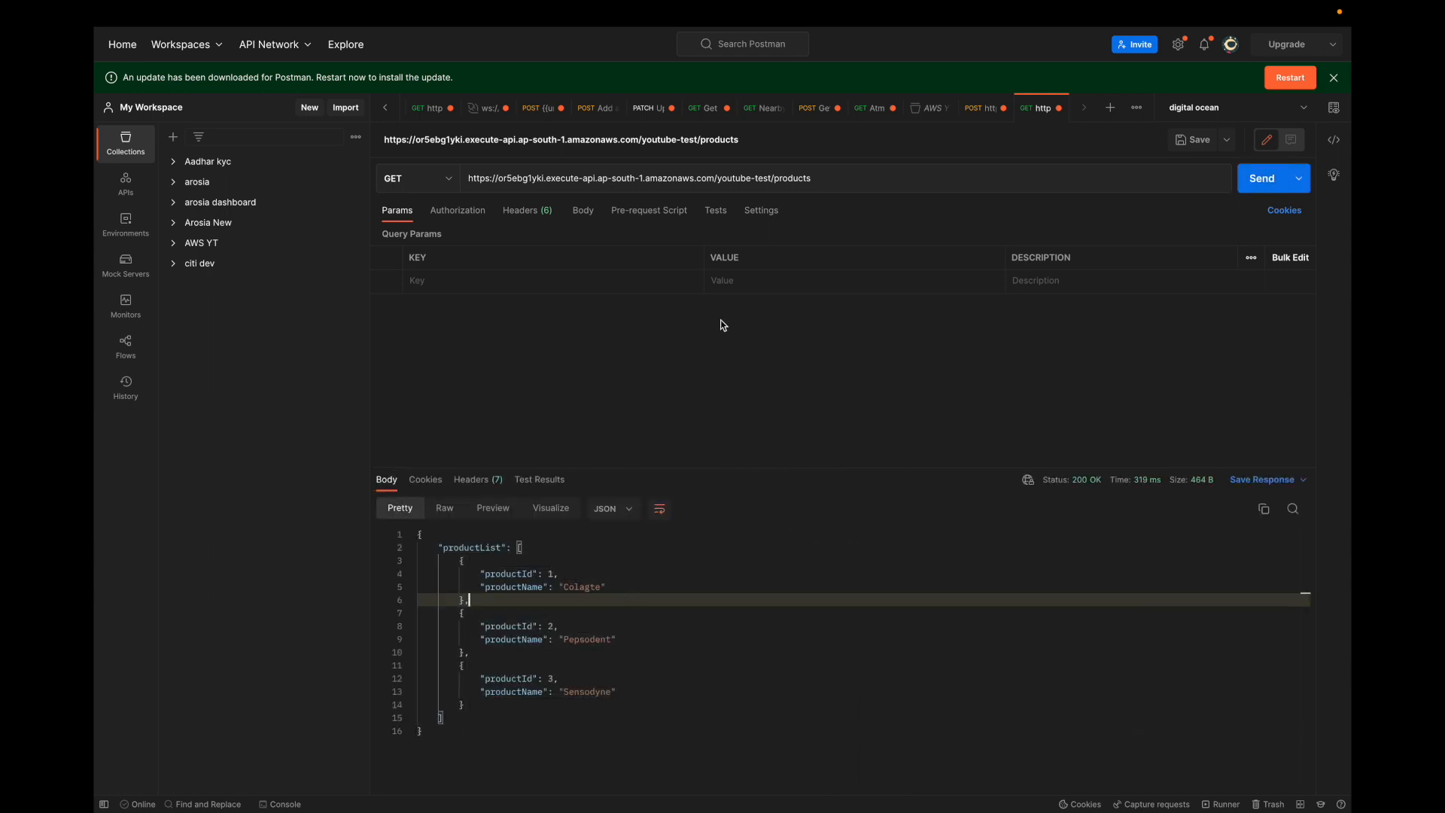
Switch to the browser, duplicate the API Gateway tab and open the productsMicroService Lambda function in it
{"action": "key", "text": "super+Tab"}
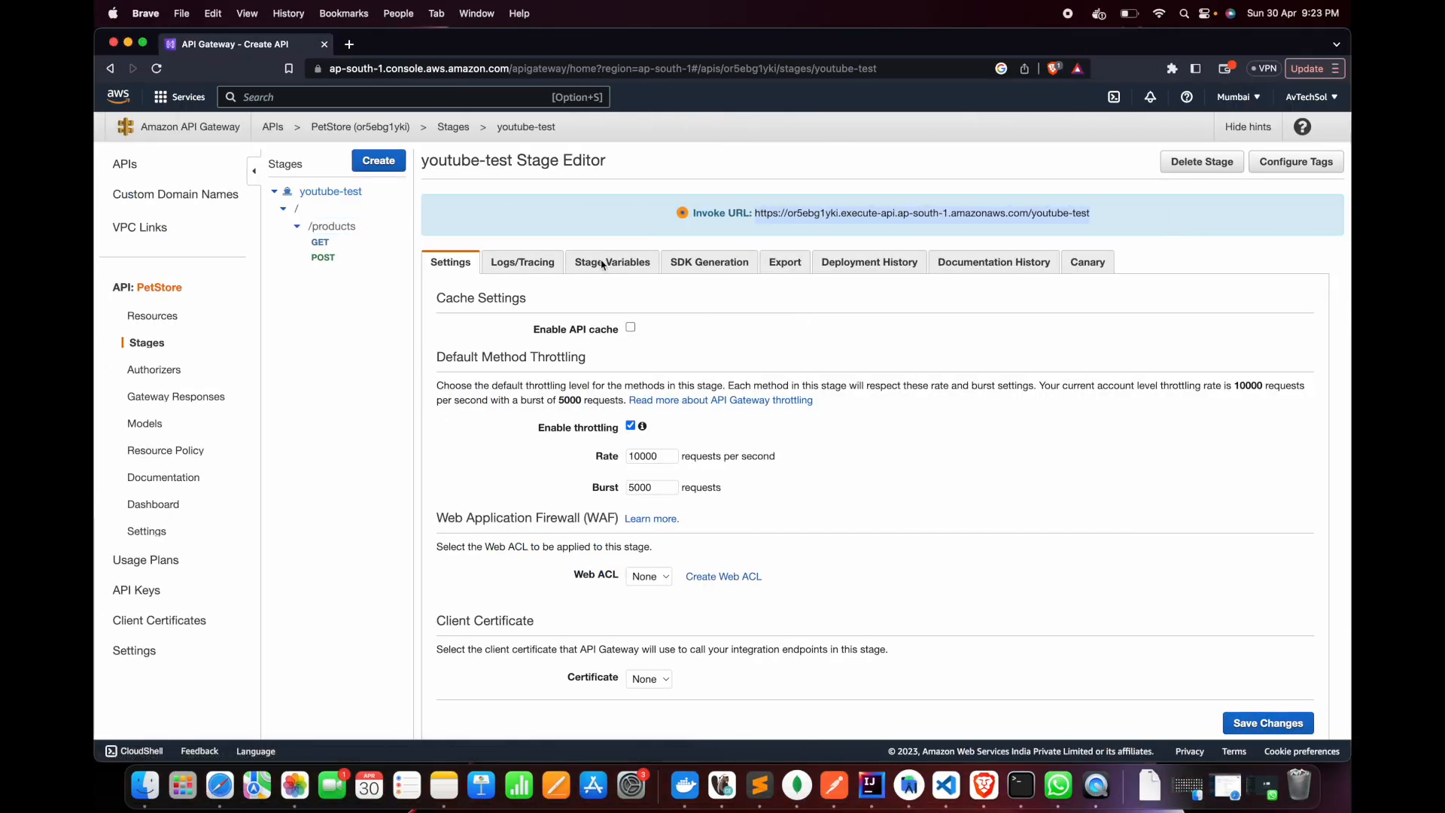
{"action": "right_click", "coordinate": [273, 44]}
{"action": "left_click", "coordinate": [301, 139]}
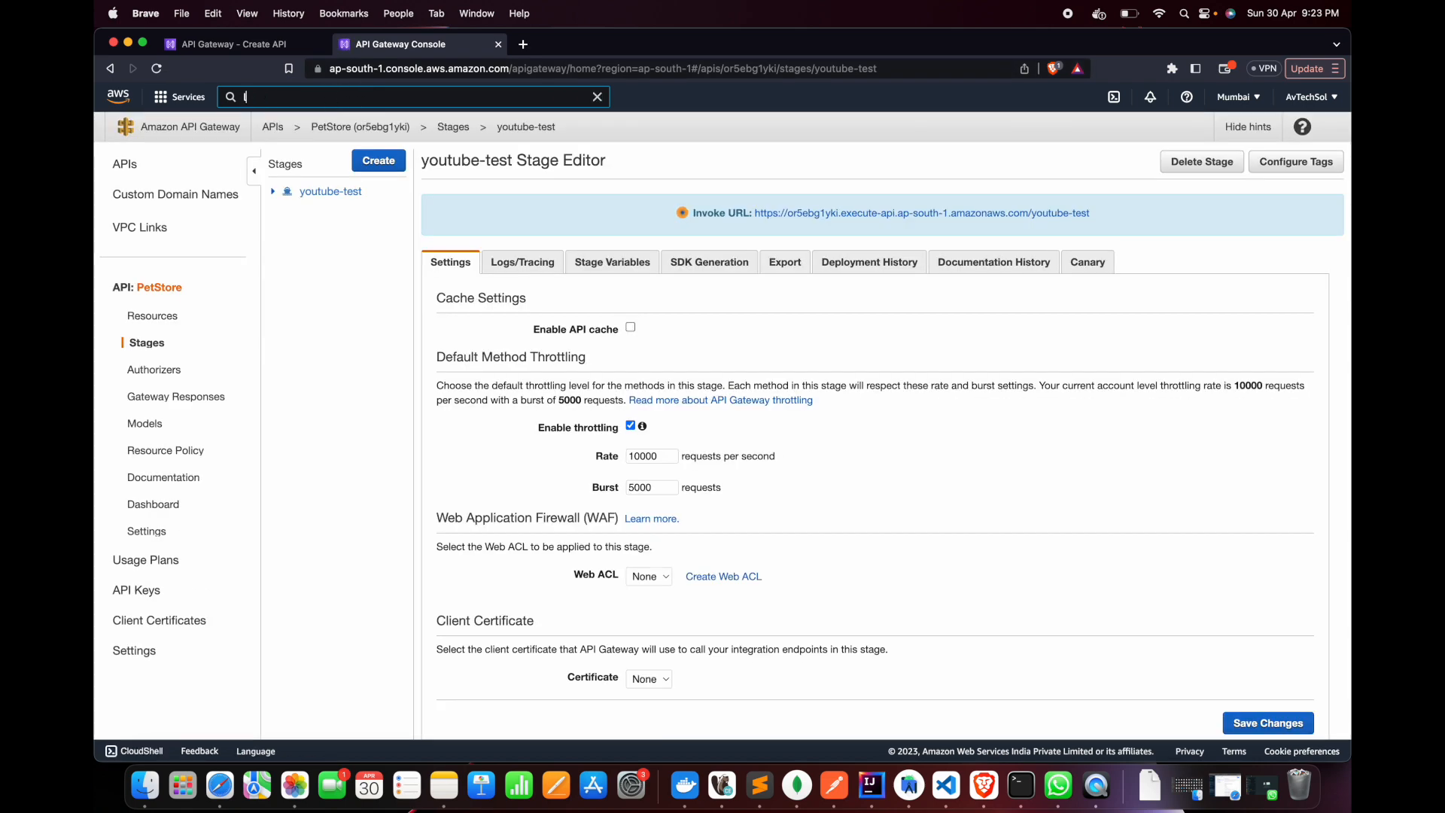
{"action": "type", "text": "lambda"}
{"action": "left_click", "coordinate": [452, 213]}
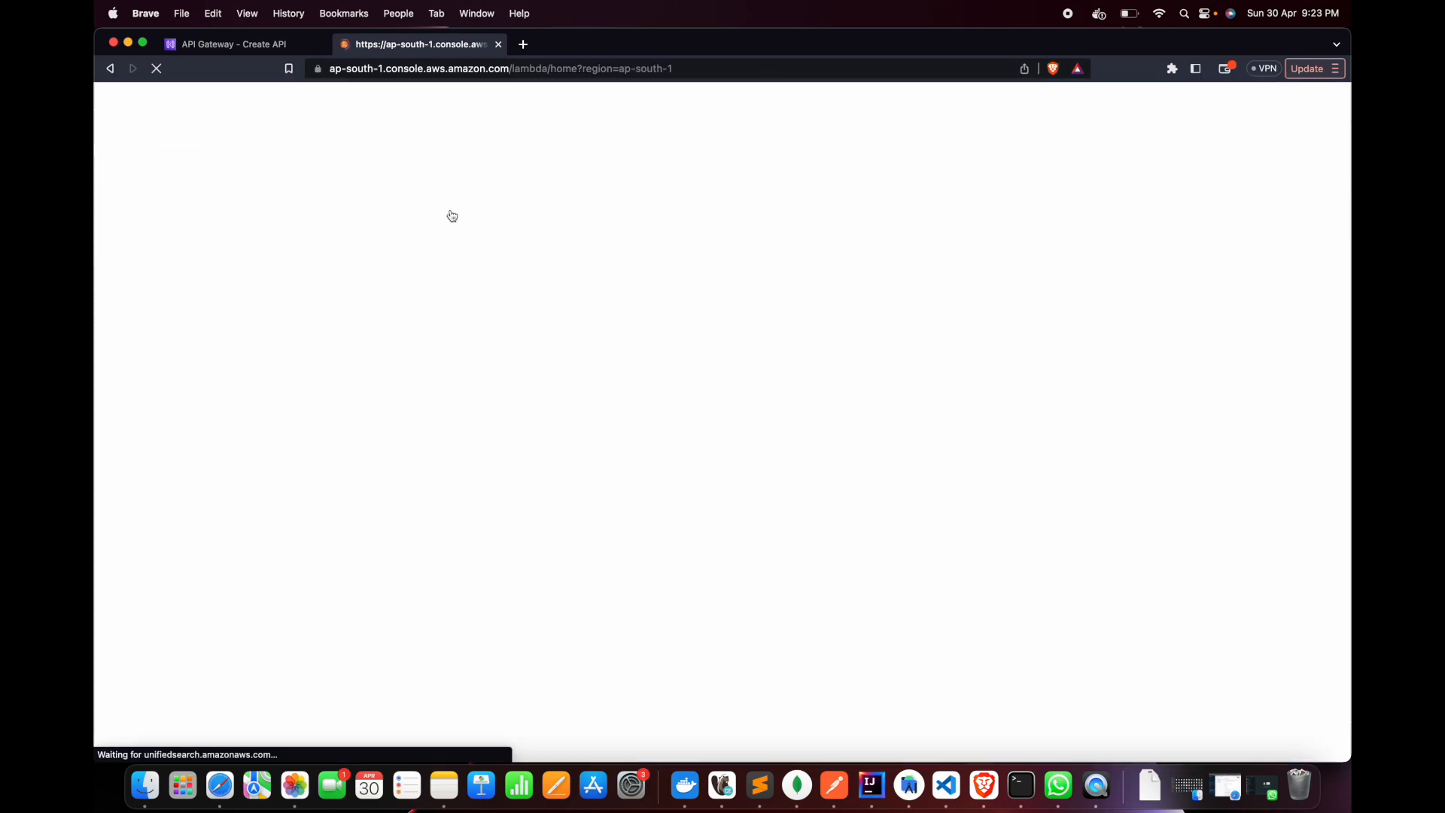
{"action": "left_click", "coordinate": [443, 277]}
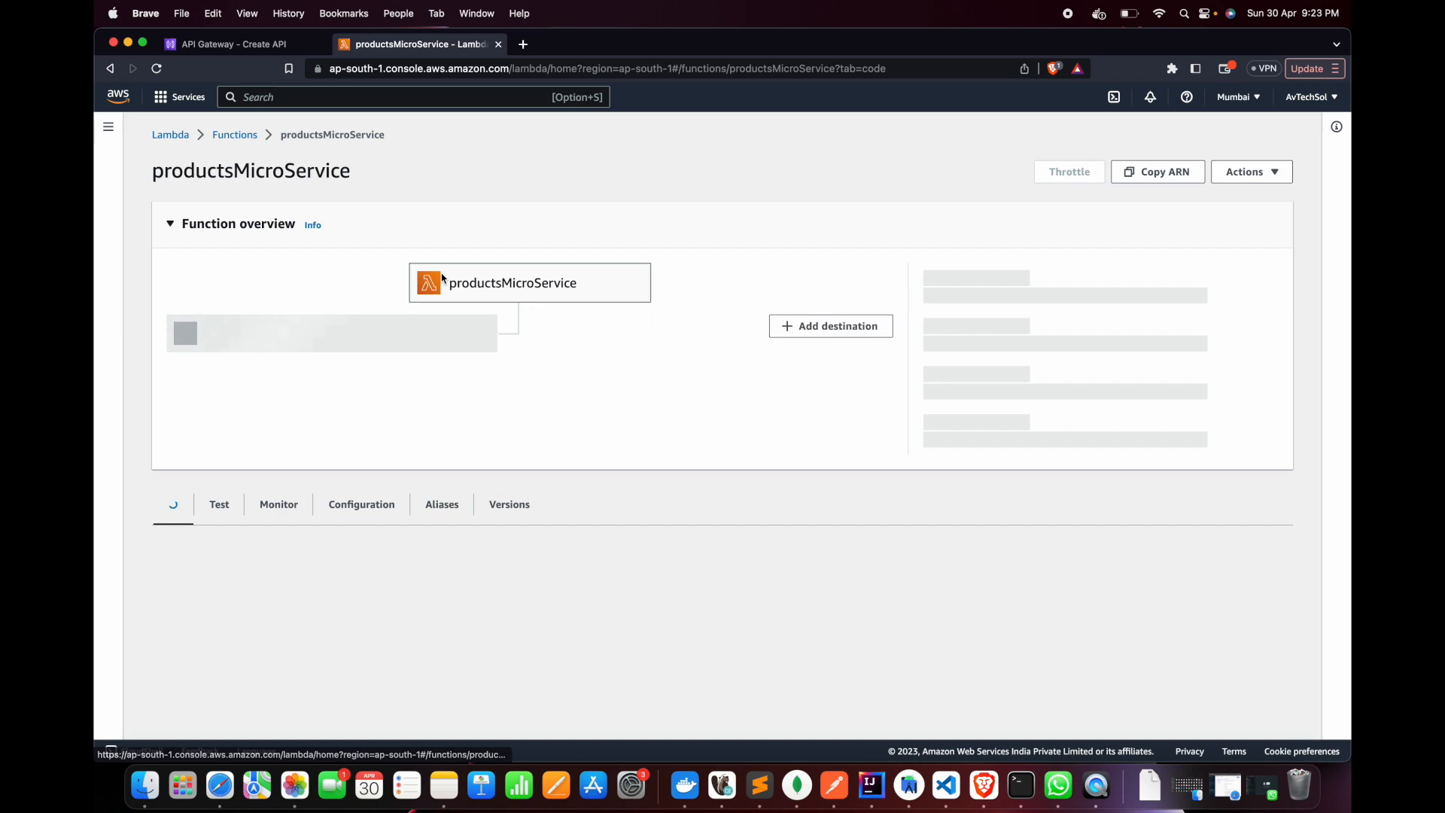
Compare the productList in the Lambda function's GET branch with the response body in Postman
{"action": "scroll", "coordinate": [523, 565], "scroll_direction": "down", "scroll_amount": 10}
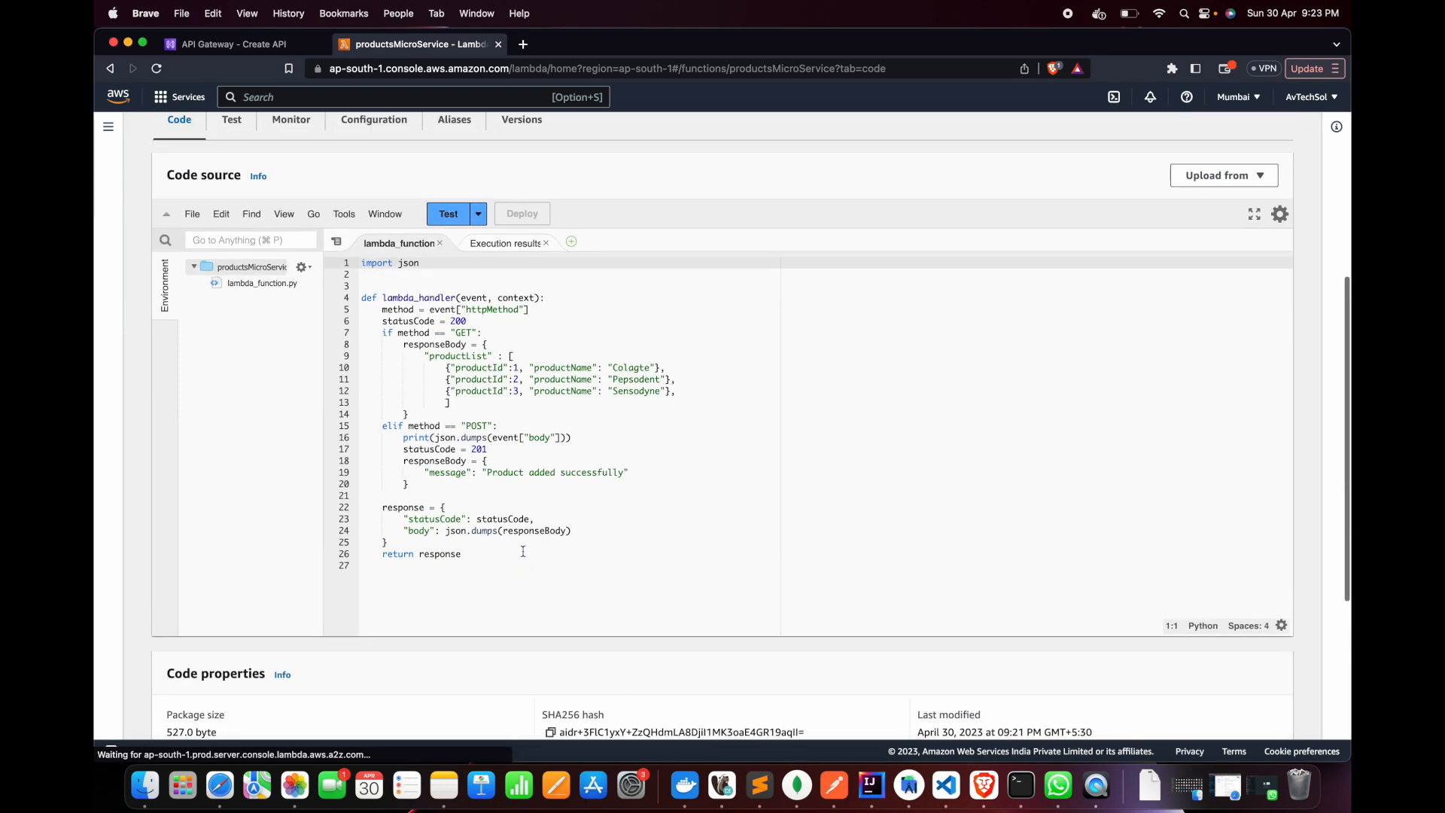
{"action": "left_click_drag", "start_coordinate": [424, 355], "coordinate": [475, 407]}
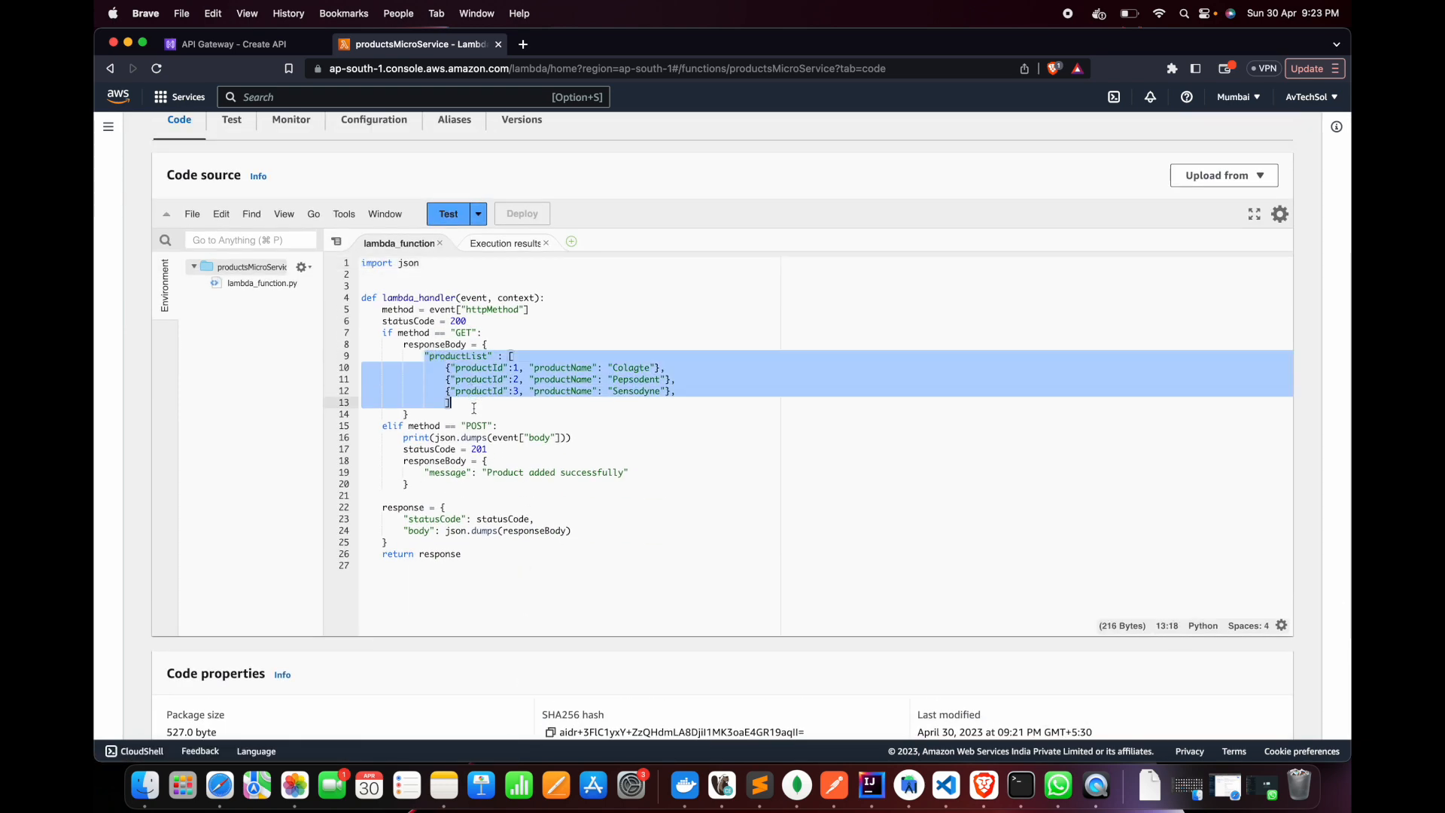
{"action": "key", "text": "super+Tab"}
{"action": "left_click", "coordinate": [583, 625]}
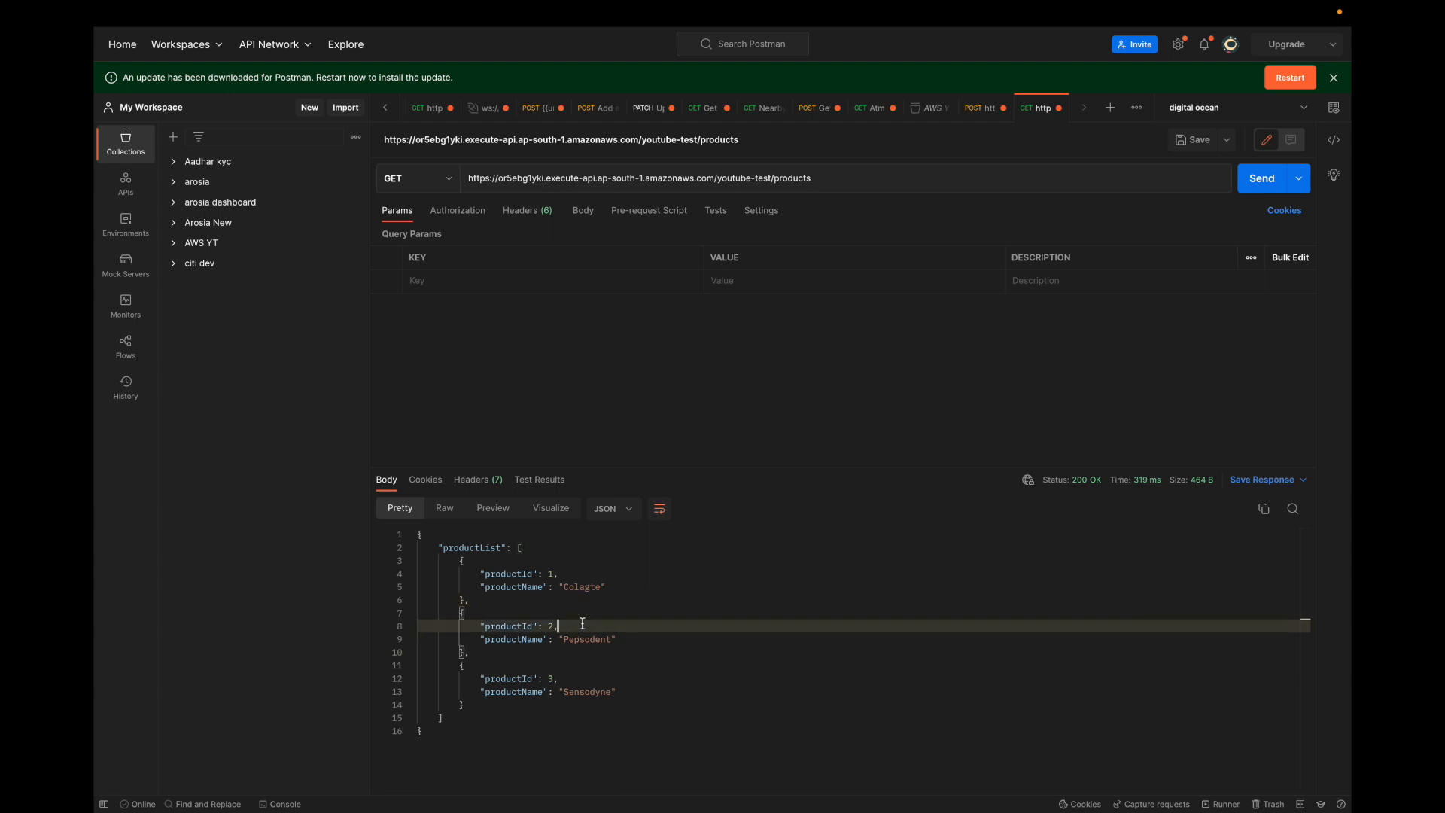
Change the /products request to the POST method and give it a raw body in JSON format
{"action": "left_click", "coordinate": [429, 184]}
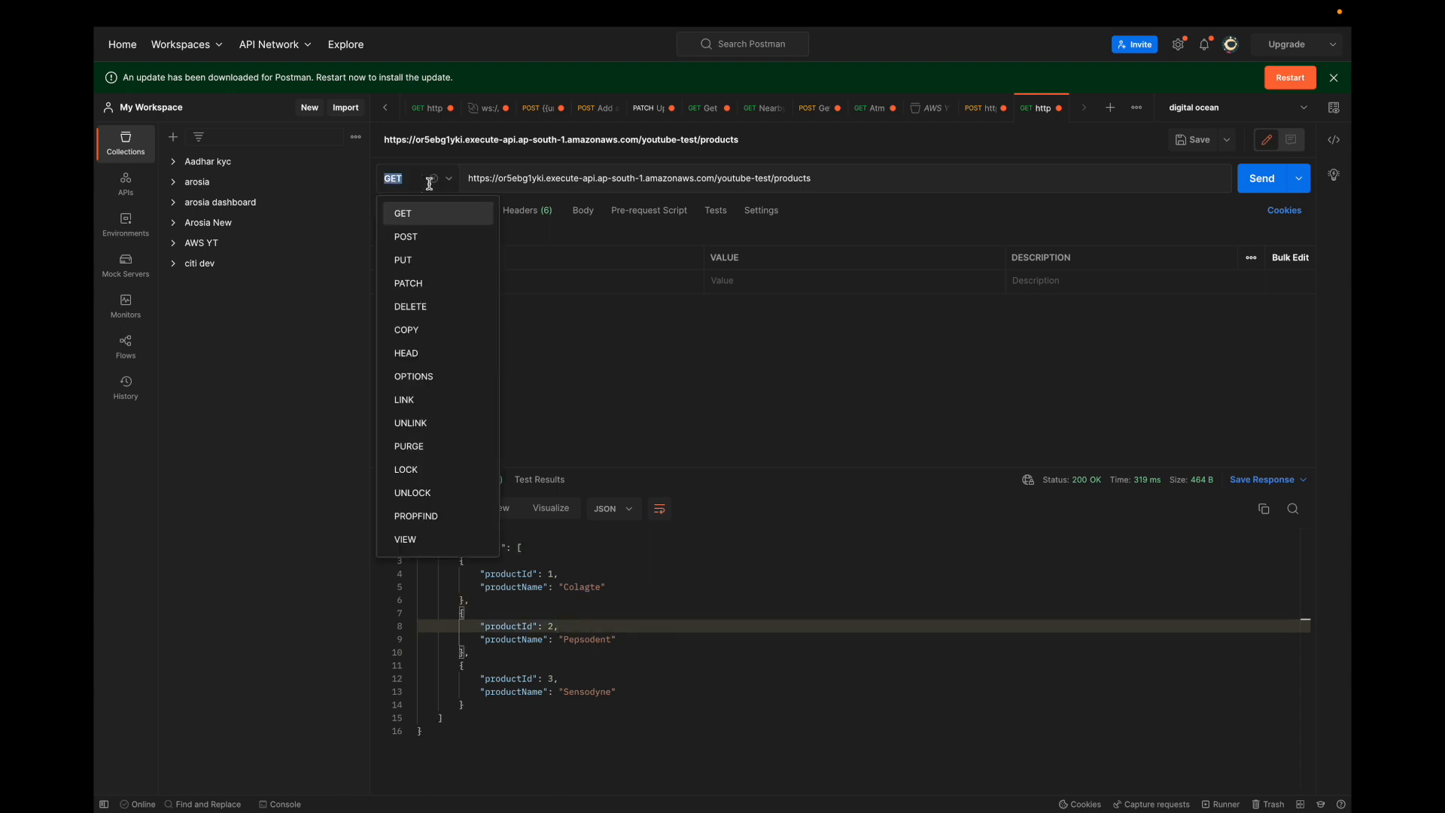
{"action": "left_click", "coordinate": [414, 236]}
{"action": "left_click", "coordinate": [587, 213]}
{"action": "left_click", "coordinate": [624, 236]}
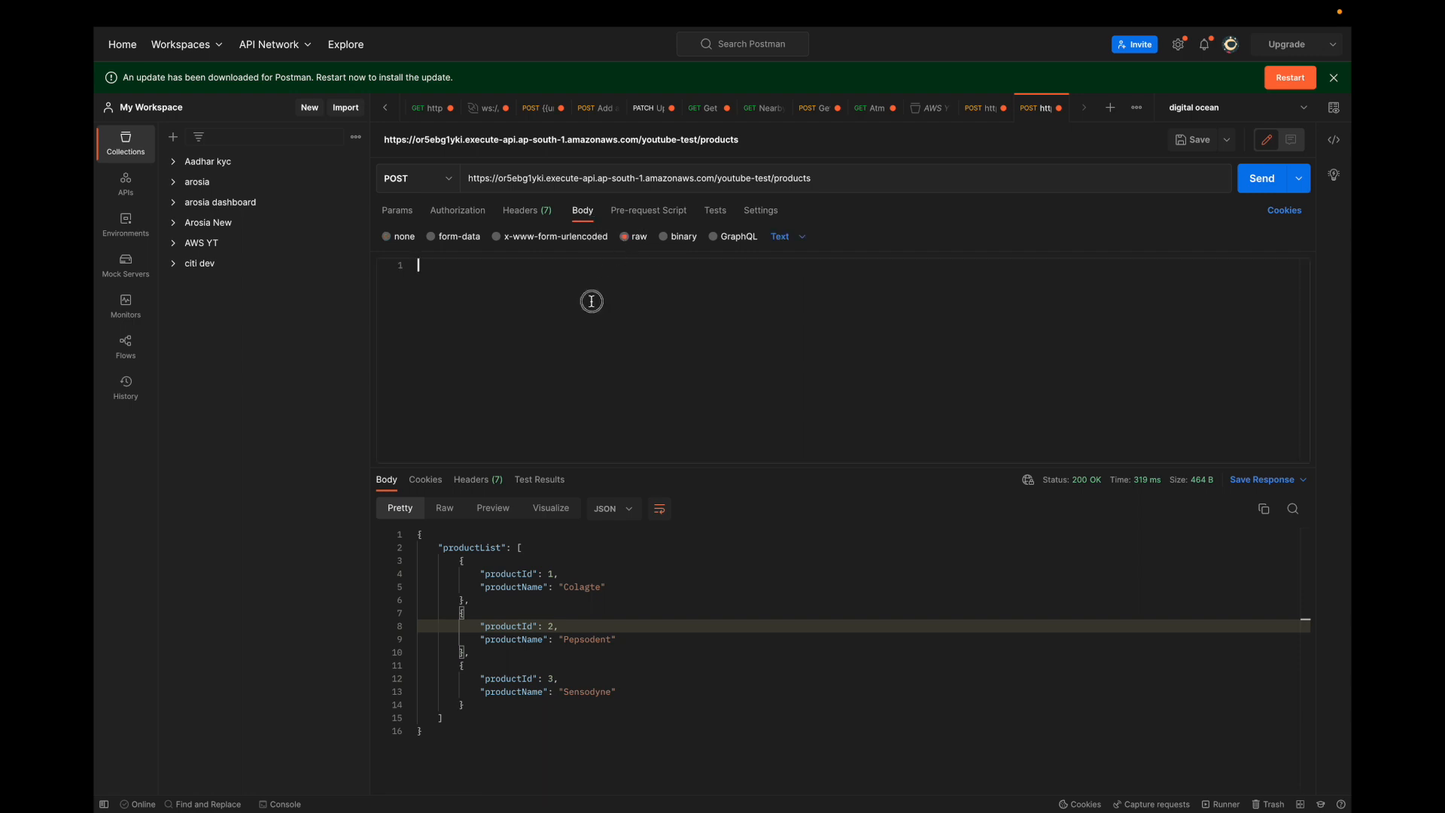
{"action": "left_click", "coordinate": [1304, 264]}
{"action": "type", "text": "{"}
{"action": "key", "text": "Return"}
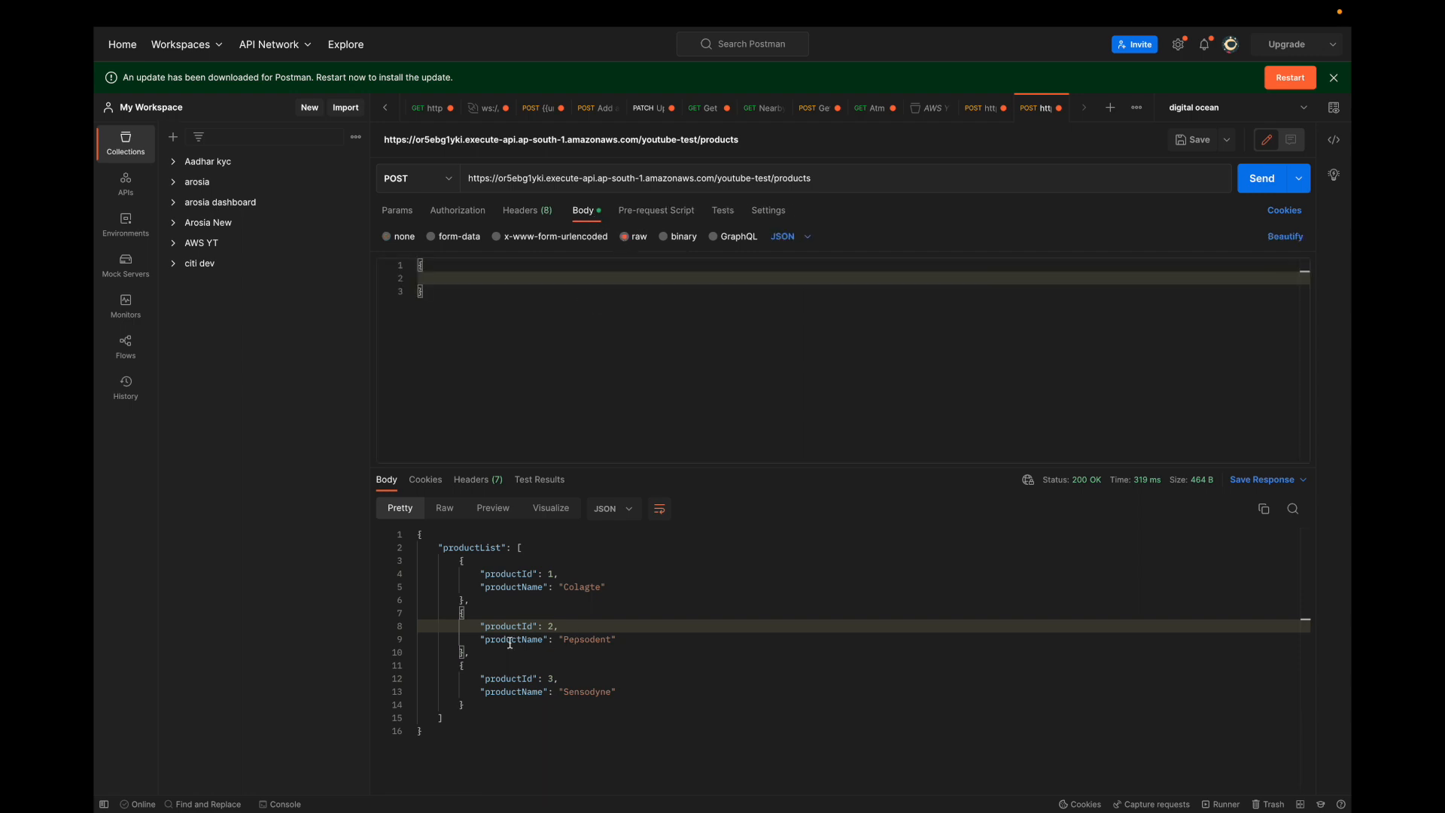
Fill the request body with a product object copied from the response, set productId to 4 and productName to "CloseUp", and beautify the JSON
{"action": "left_click_drag", "start_coordinate": [466, 652], "coordinate": [460, 614]}
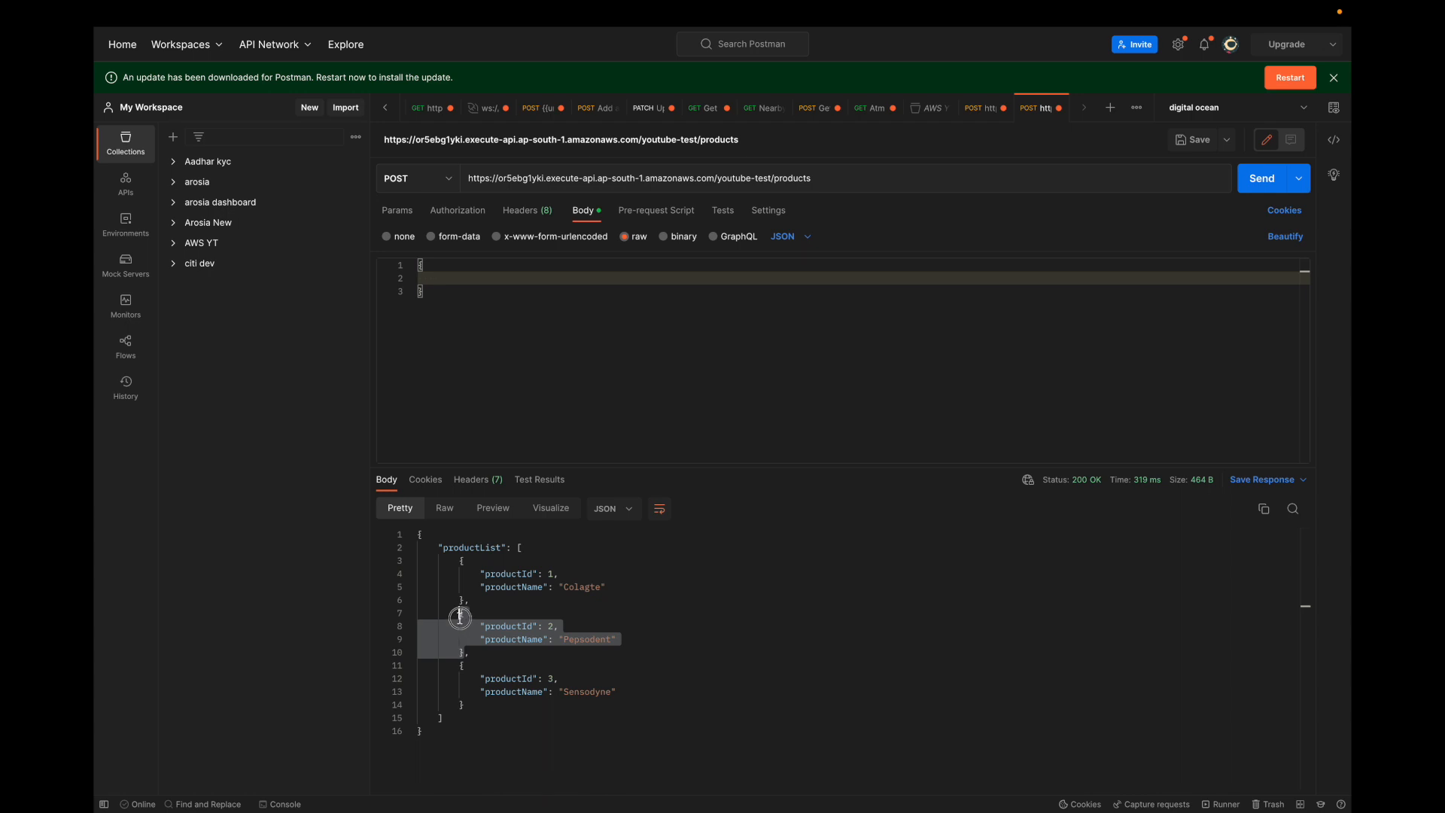
{"action": "key", "text": "ctrl+c"}
{"action": "left_click", "coordinate": [543, 280]}
{"action": "key", "text": "ctrl+a"}
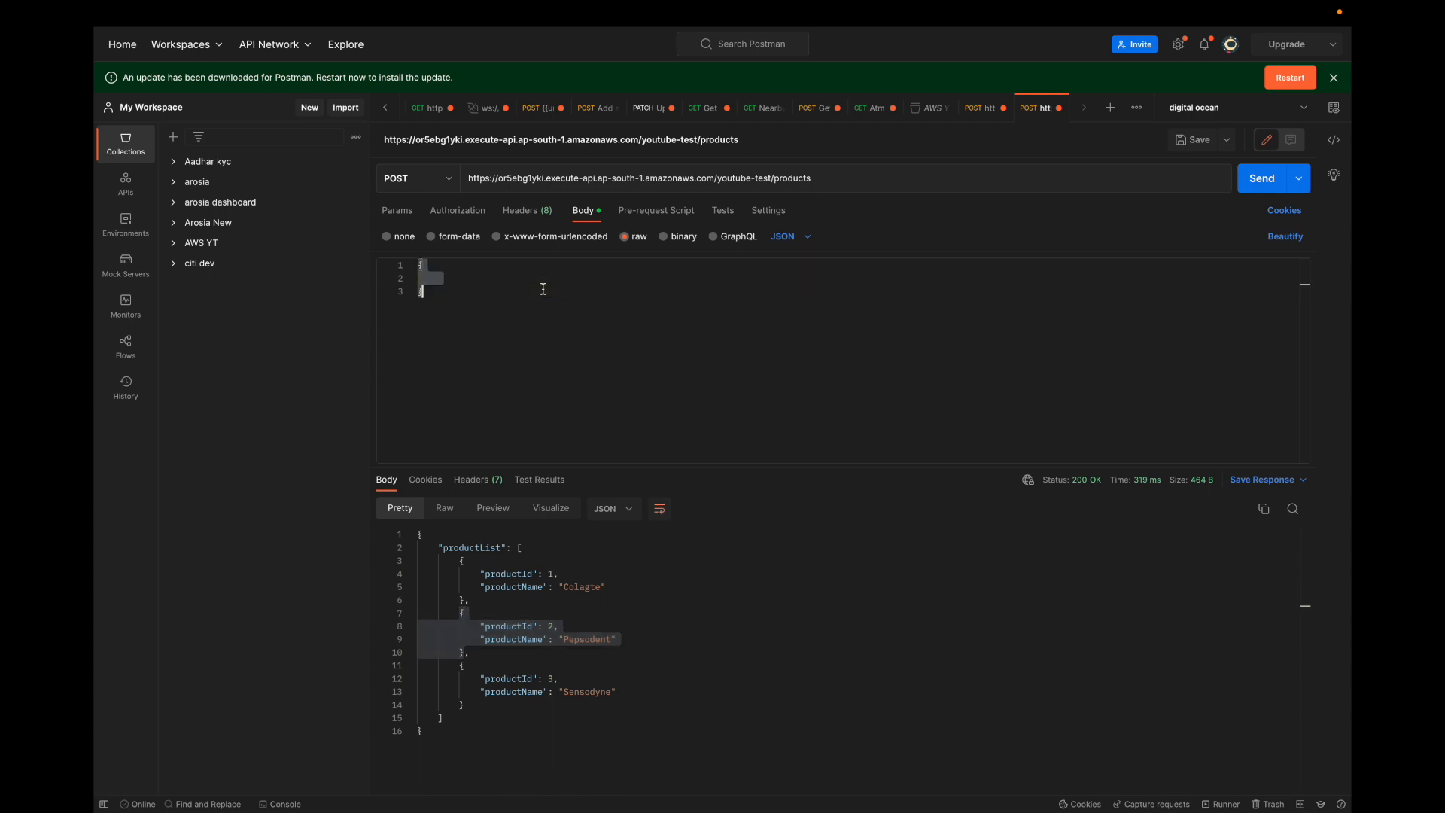
{"action": "key", "text": "ctrl+v"}
{"action": "left_click", "coordinate": [554, 279]}
{"action": "key", "text": "BackSpace"}
{"action": "type", "text": "4"}
{"action": "double_click", "coordinate": [581, 291]}
{"action": "type", "text": "Clos"}
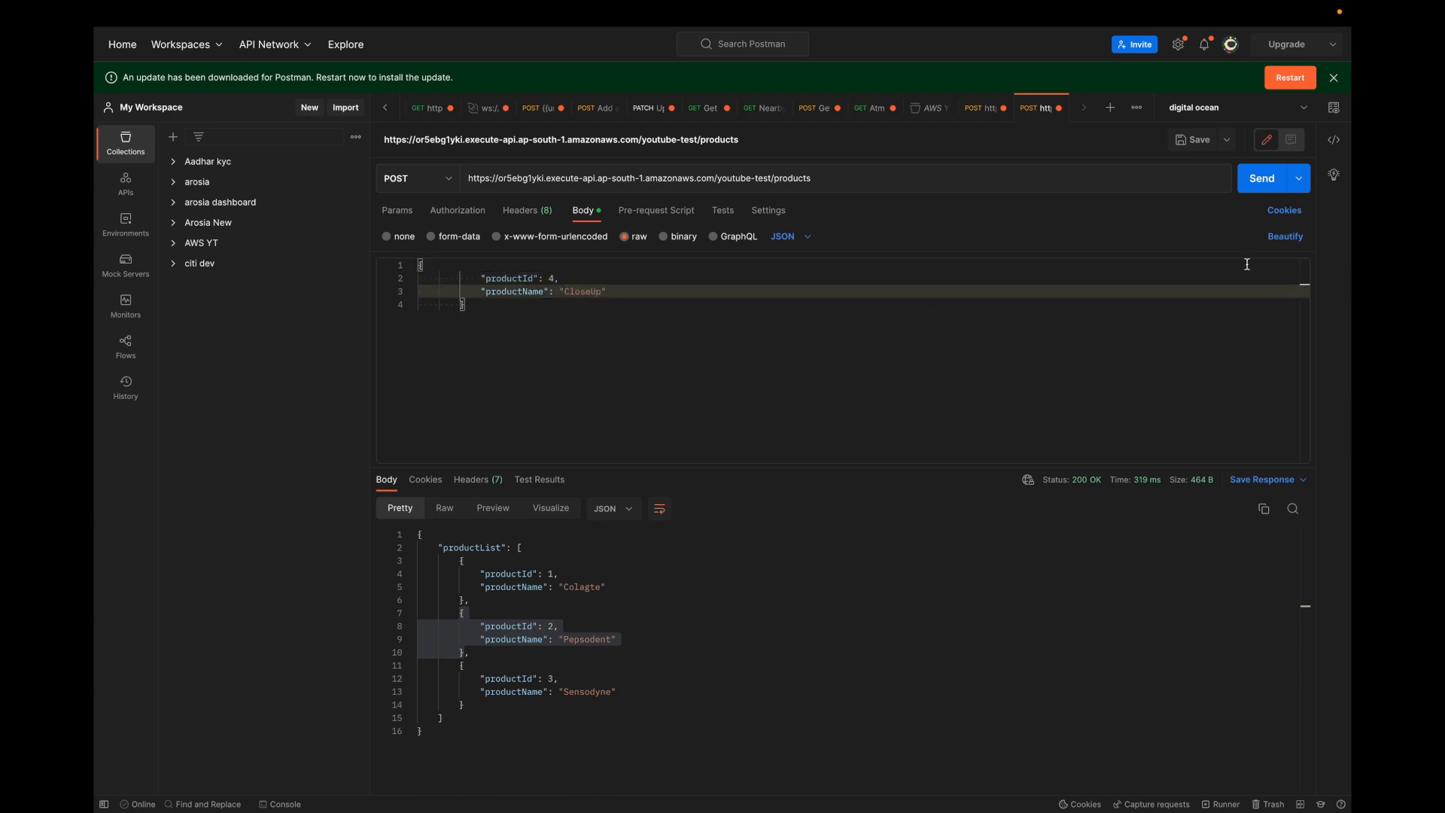
{"action": "left_click", "coordinate": [1285, 237]}
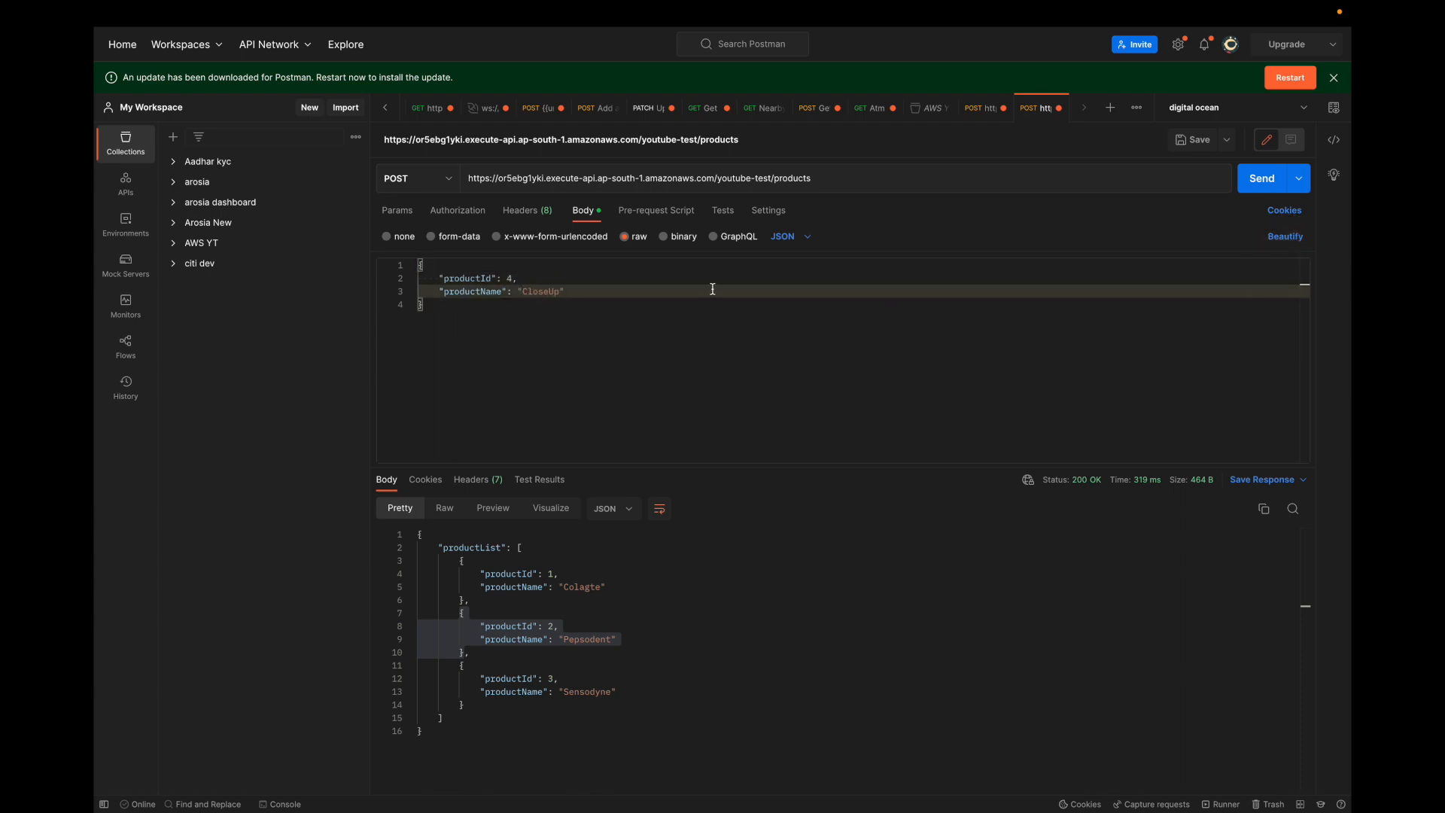
Send the POST request, inspect the response message and switch back to the Lambda function in the browser
{"action": "left_click", "coordinate": [1255, 182]}
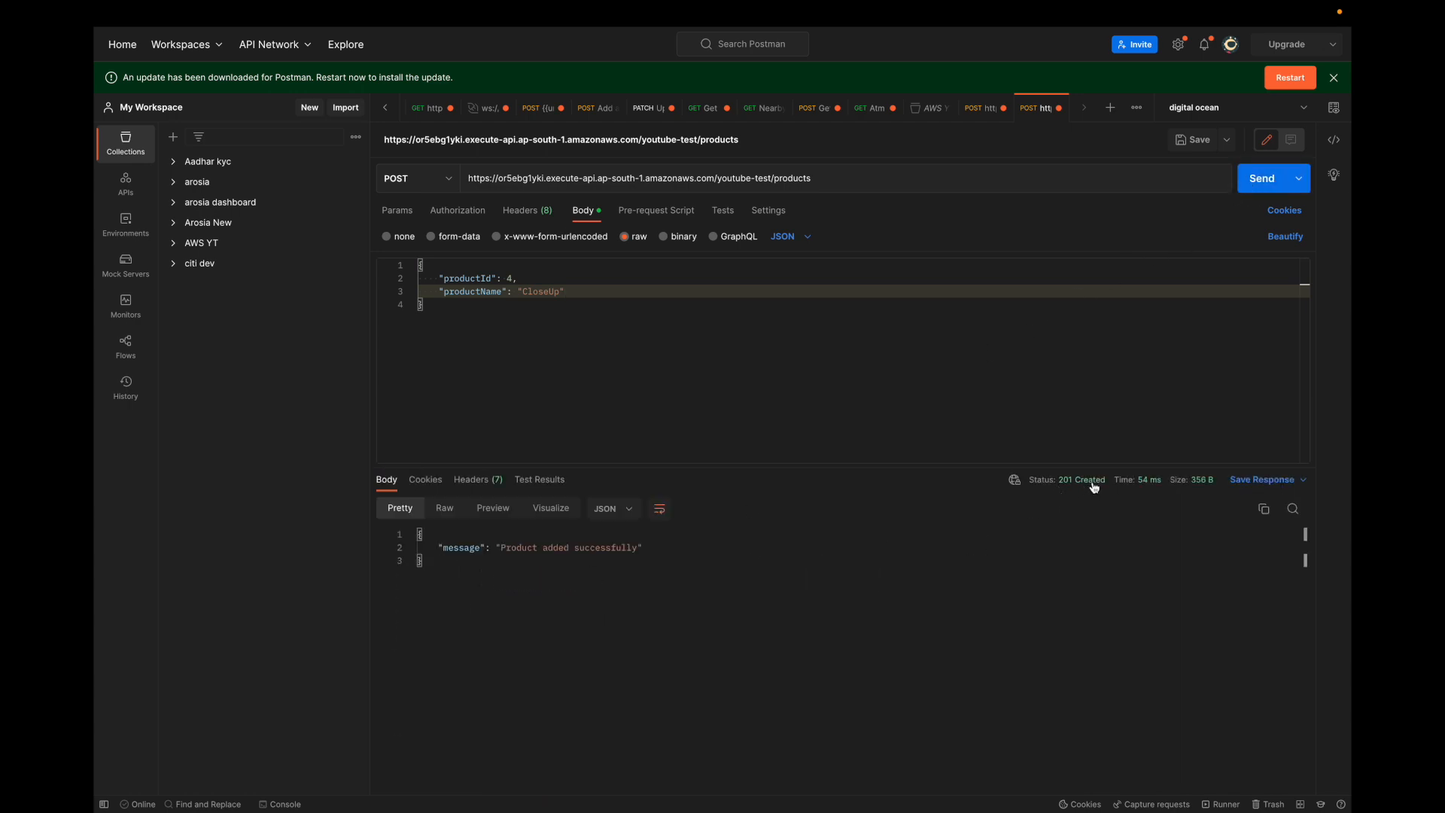
{"action": "left_click_drag", "start_coordinate": [451, 548], "coordinate": [646, 547]}
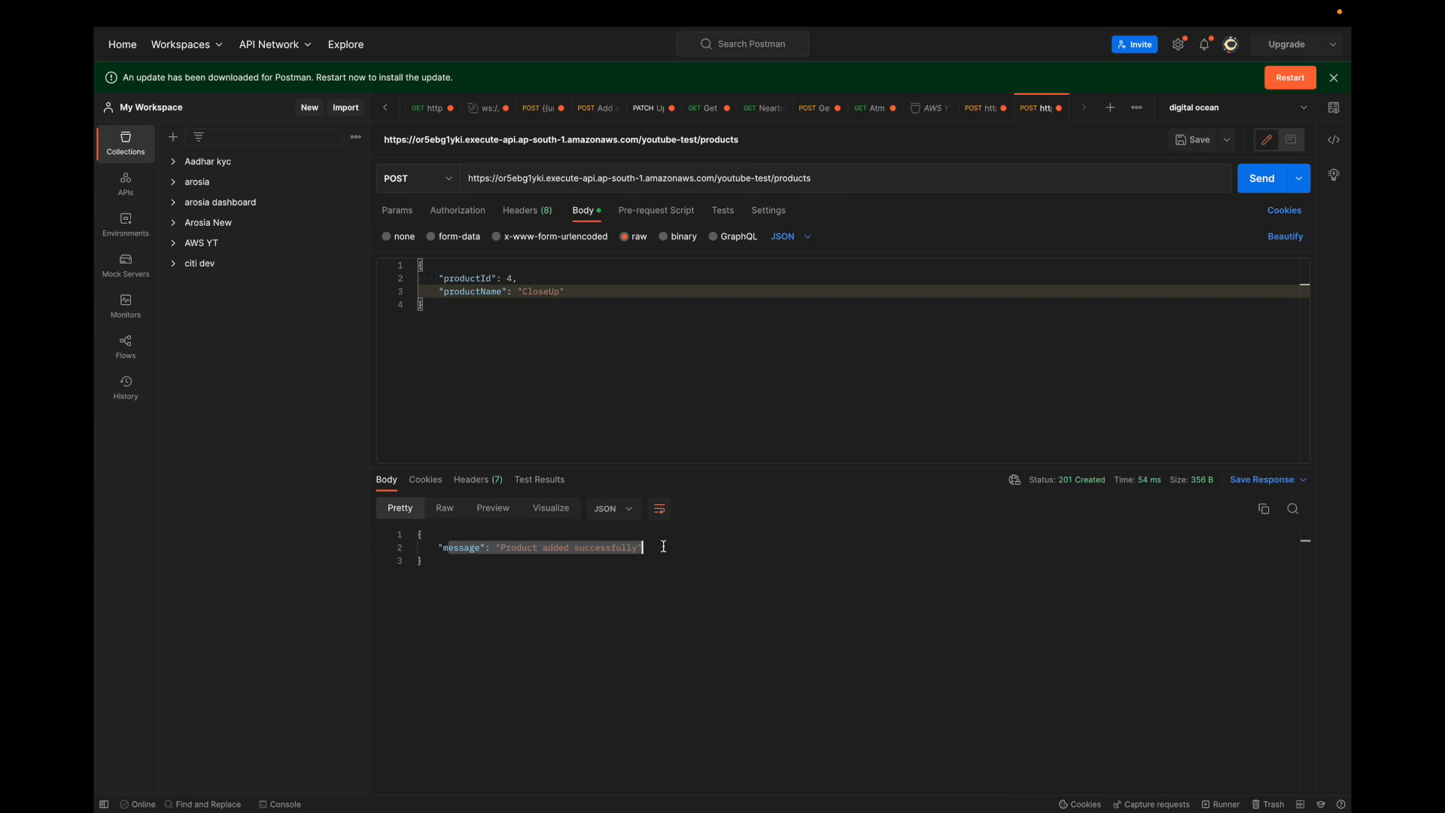
{"action": "key", "text": "super+Tab"}
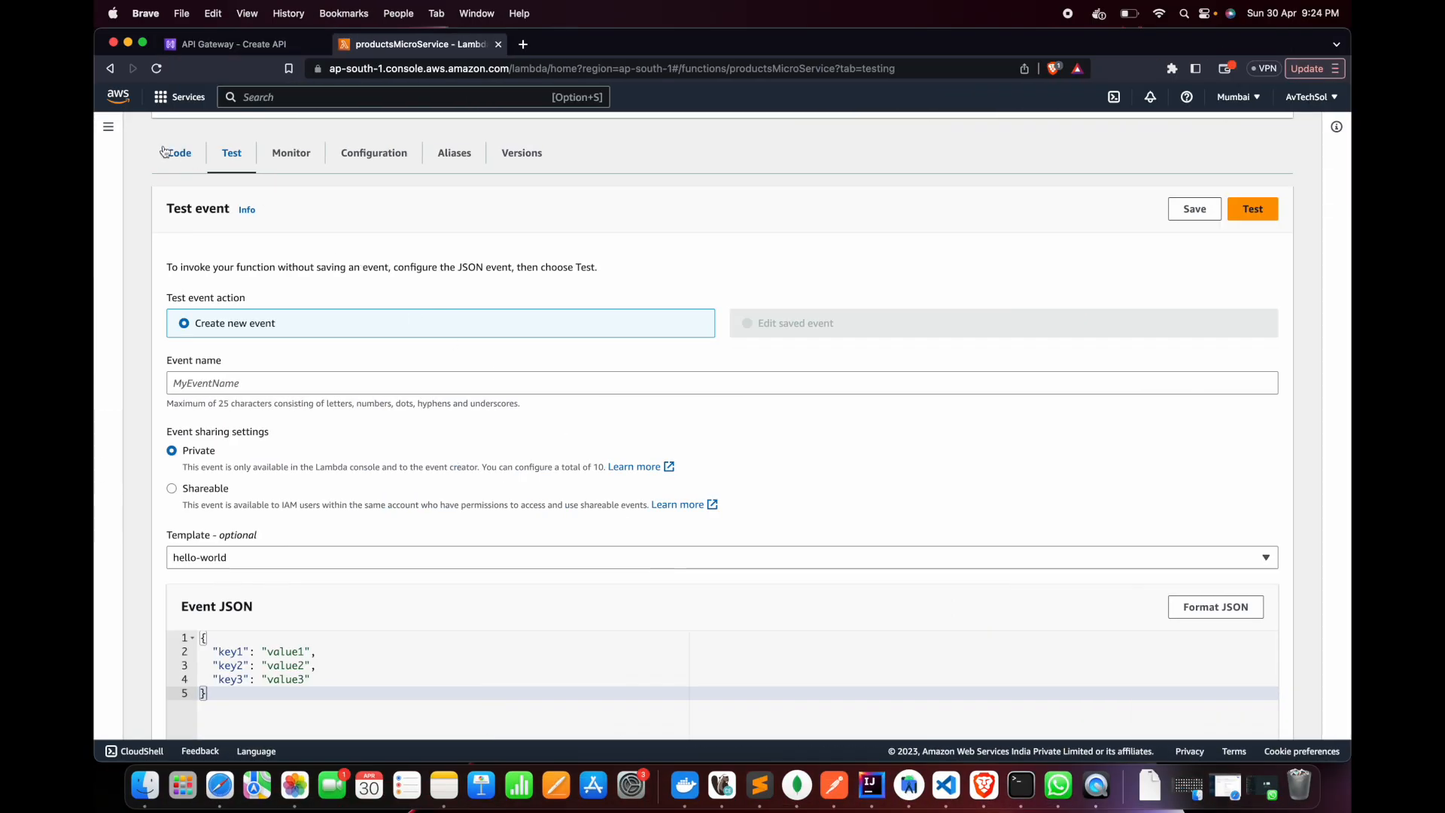
Review the POST branch of the Lambda function's code, including the line that prints the request body
{"action": "left_click", "coordinate": [173, 153]}
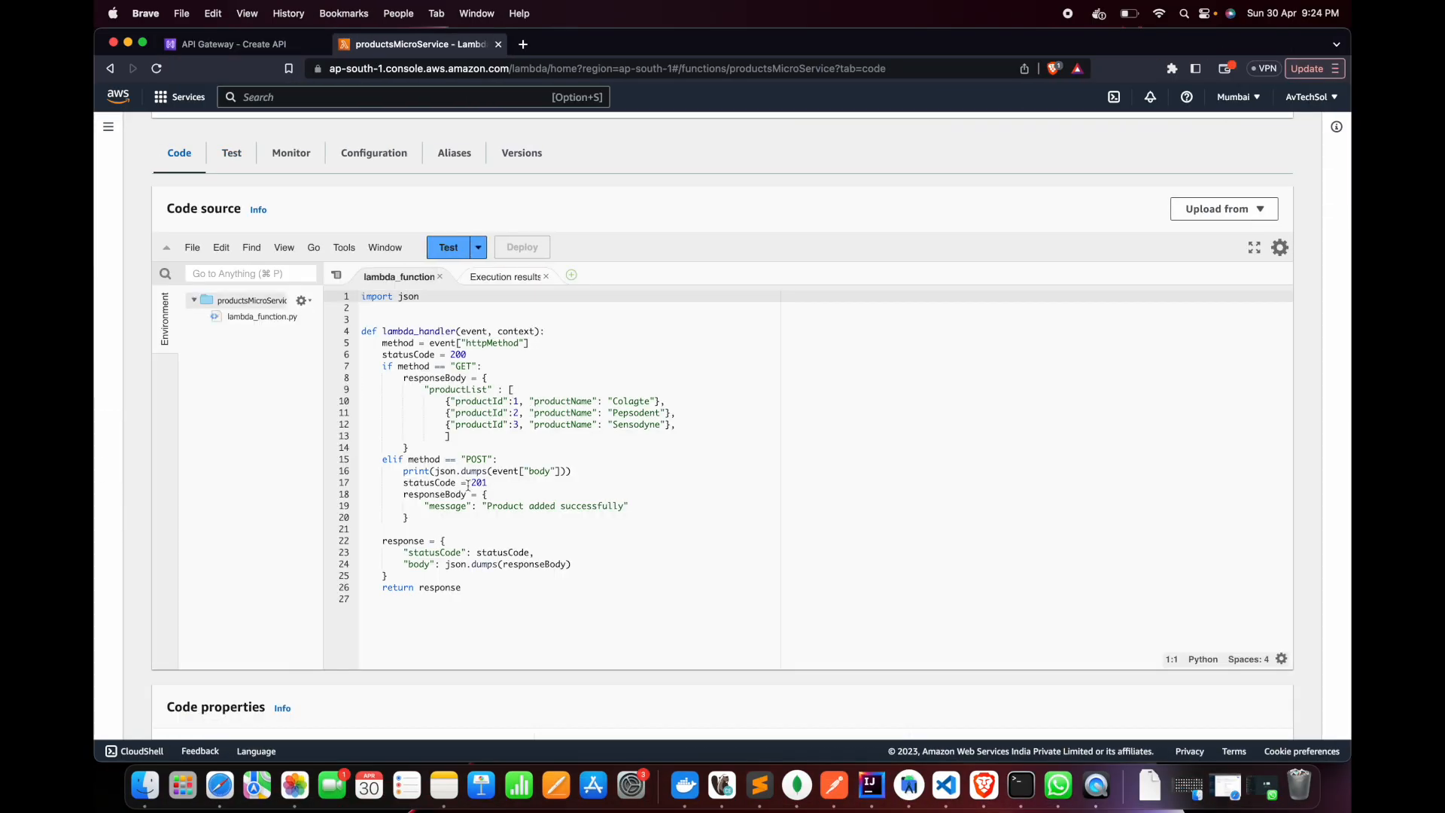
{"action": "mouse_move", "coordinate": [384, 462]}
{"action": "left_mouse_down"}
{"action": "mouse_move", "coordinate": [461, 516]}
{"action": "mouse_move", "coordinate": [365, 454]}
{"action": "mouse_move", "coordinate": [383, 452]}
{"action": "left_mouse_up"}
{"action": "left_click", "coordinate": [460, 516]}
{"action": "left_click", "coordinate": [542, 443]}
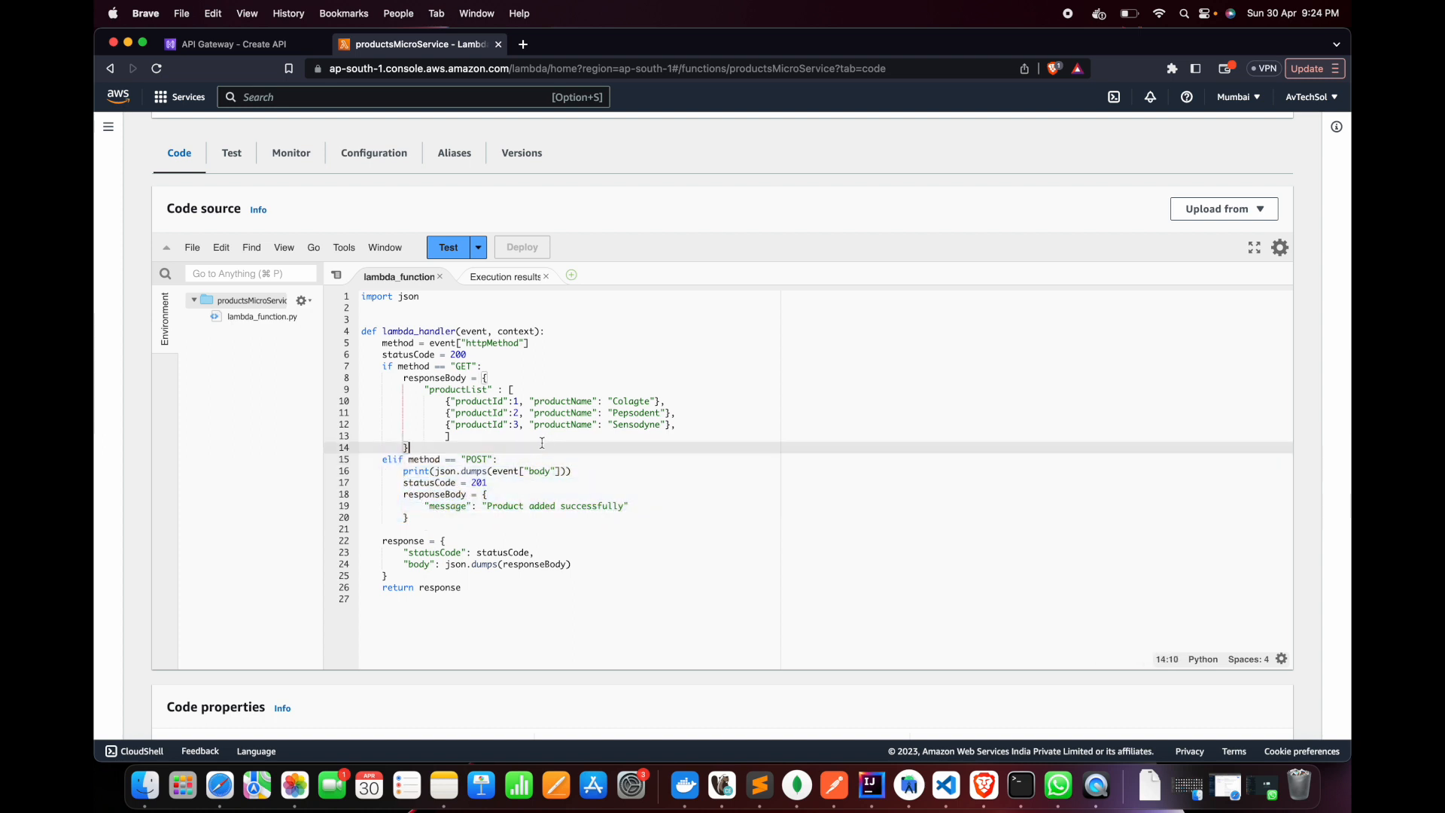
{"action": "scroll", "coordinate": [578, 385], "scroll_direction": "up", "scroll_amount": 2}
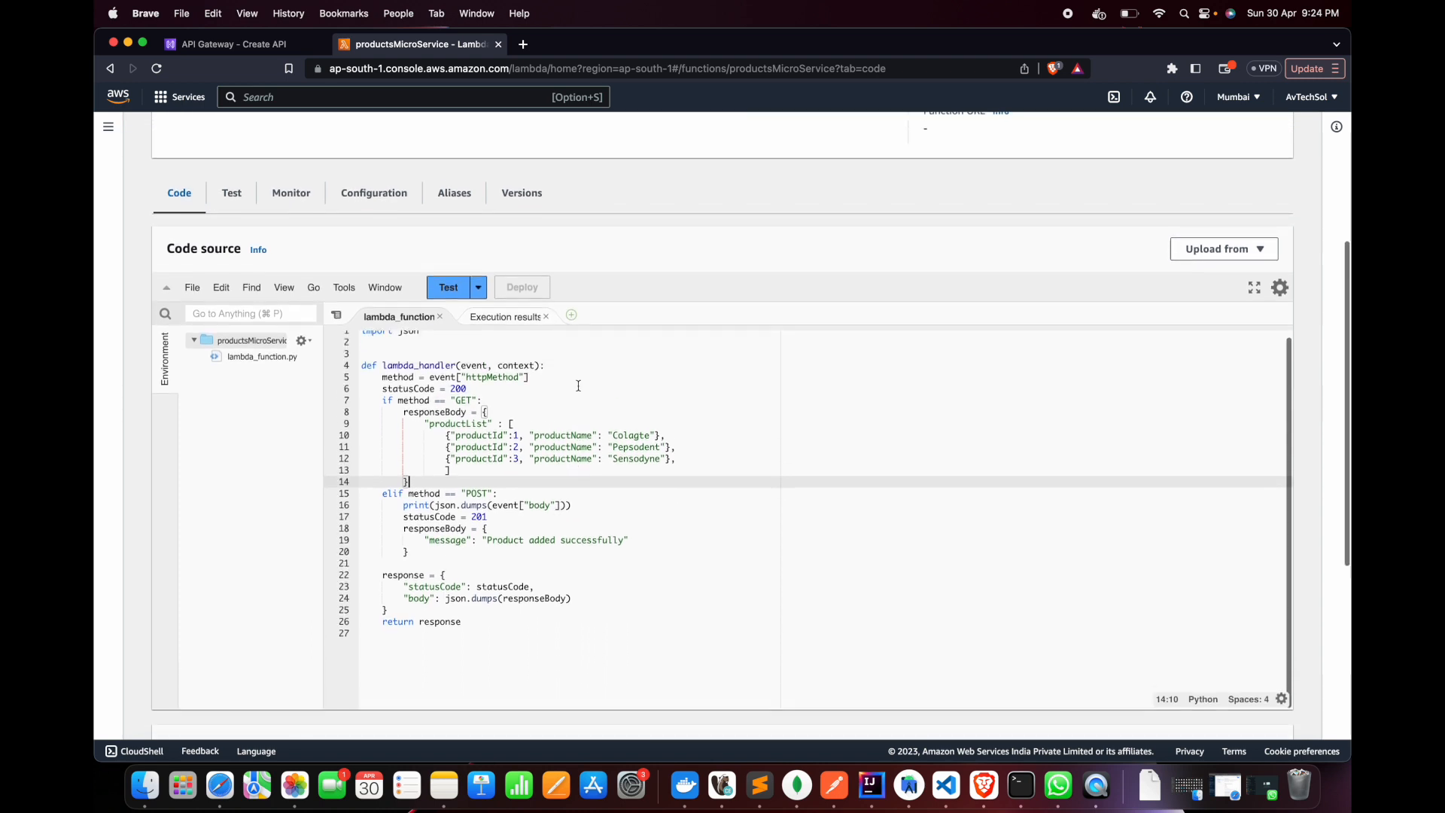
{"action": "left_click_drag", "start_coordinate": [408, 521], "coordinate": [590, 518]}
{"action": "left_click", "coordinate": [590, 518]}
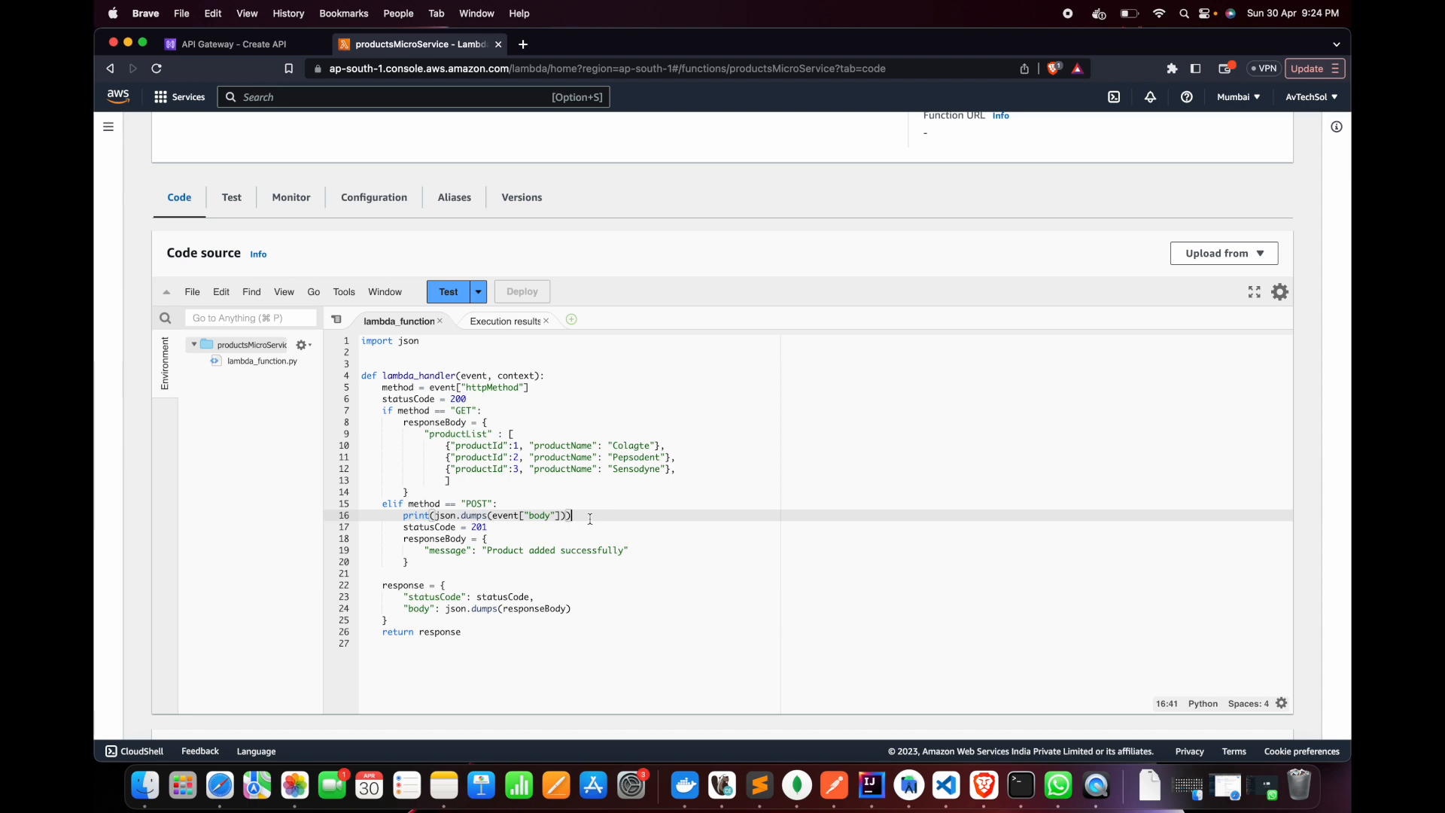
Open the log stream of the first entry under Recent invocations in the function's CloudWatch logs
{"action": "scroll", "coordinate": [486, 440], "scroll_direction": "up", "scroll_amount": 1}
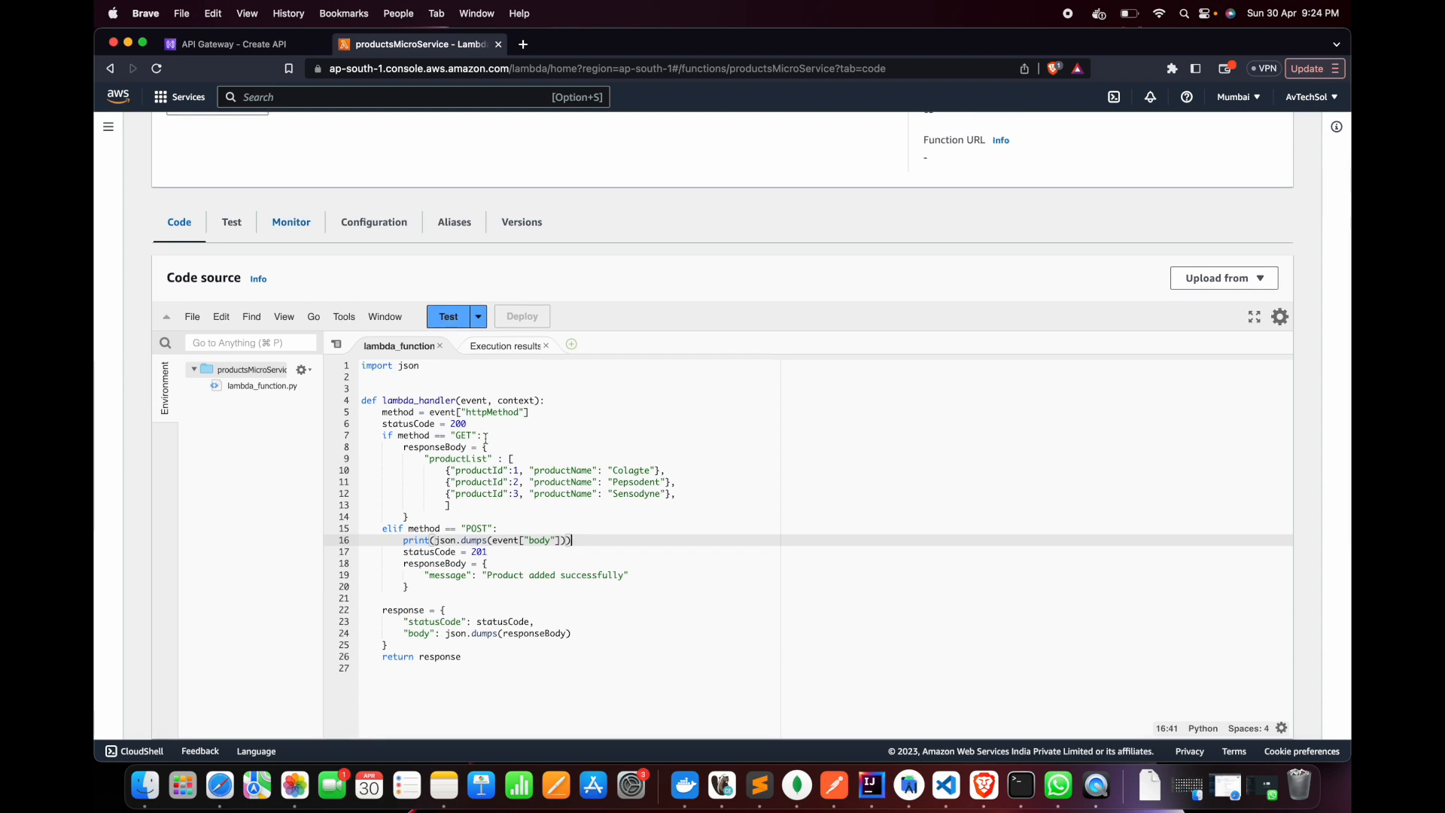
{"action": "scroll", "coordinate": [486, 438], "scroll_direction": "up", "scroll_amount": 5}
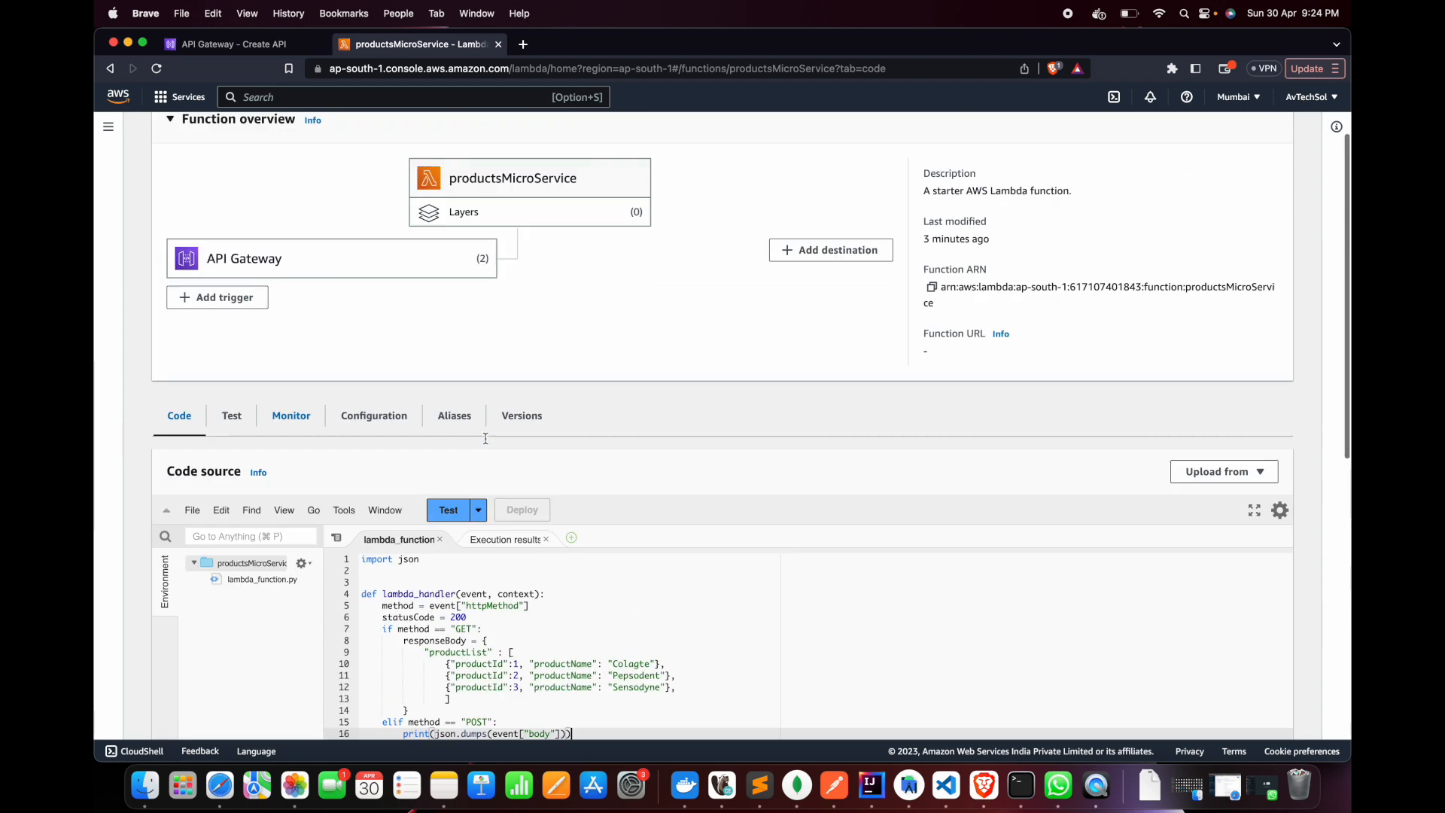
{"action": "left_click", "coordinate": [293, 497]}
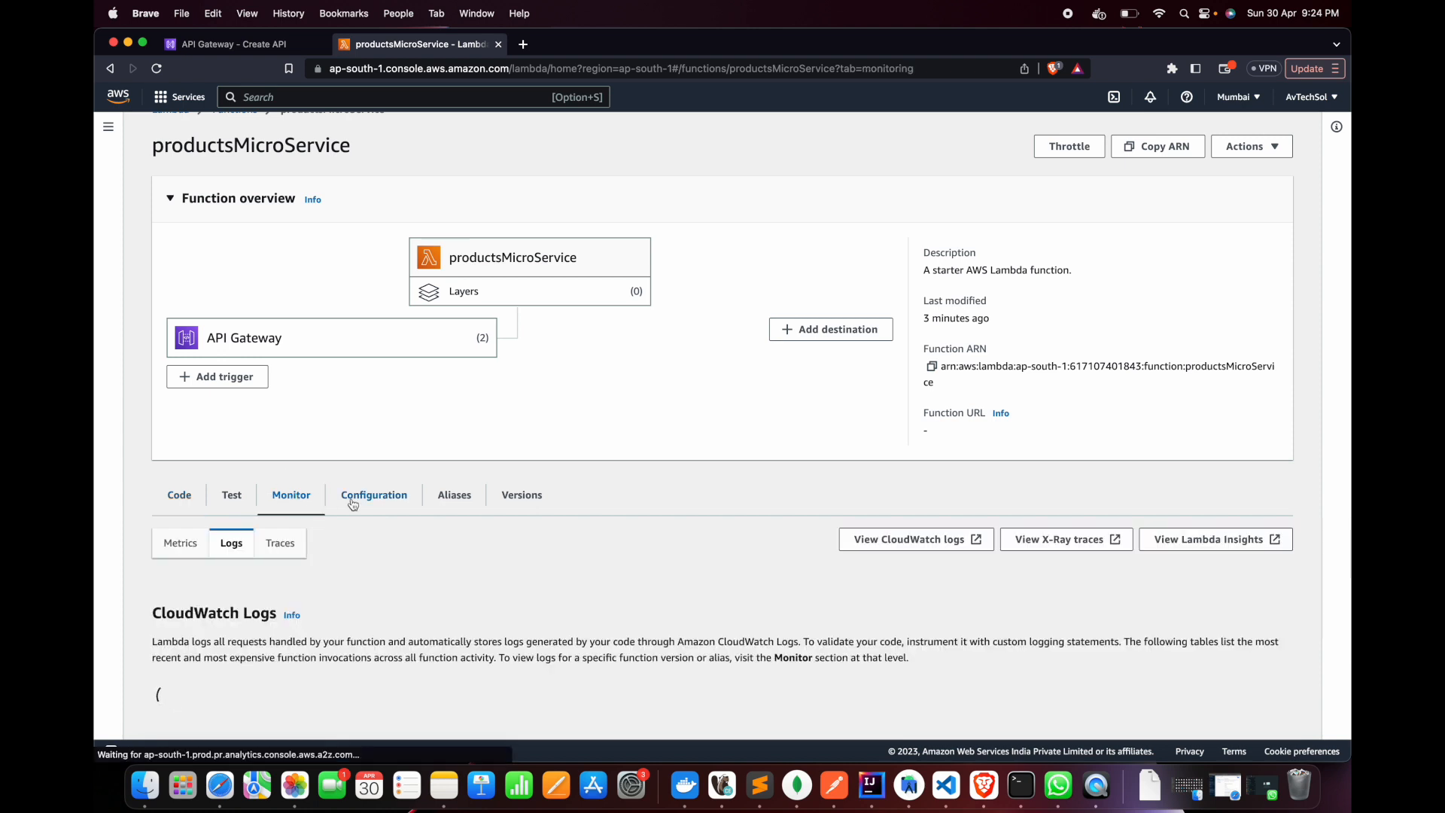
{"action": "scroll", "coordinate": [590, 554], "scroll_direction": "down", "scroll_amount": 4}
{"action": "scroll", "coordinate": [590, 554], "scroll_direction": "down", "scroll_amount": 2}
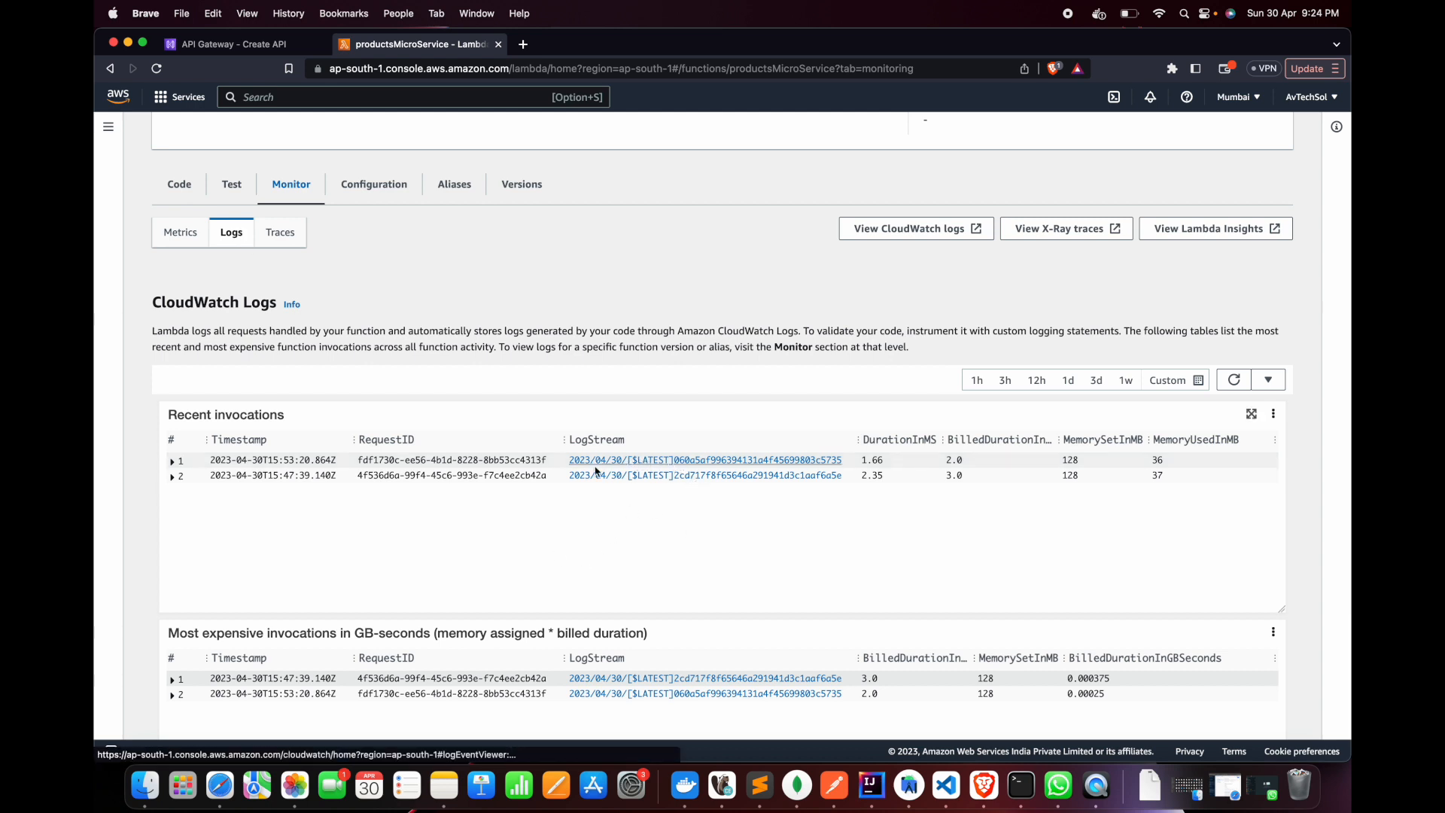
{"action": "left_click", "coordinate": [616, 461]}
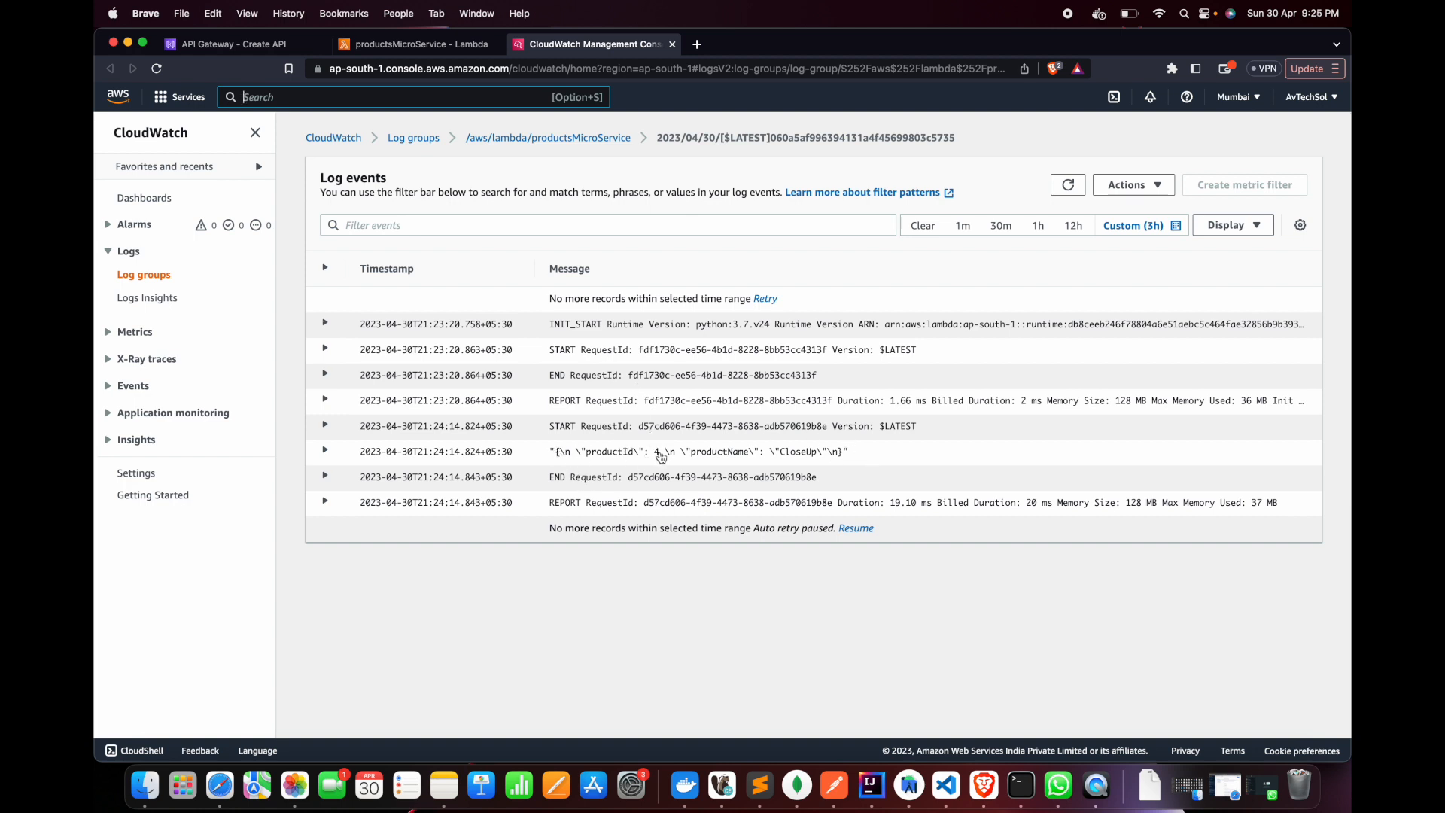
Compare the product object logged in CloudWatch with the POST request body in Postman
{"action": "key", "text": "super+Tab"}
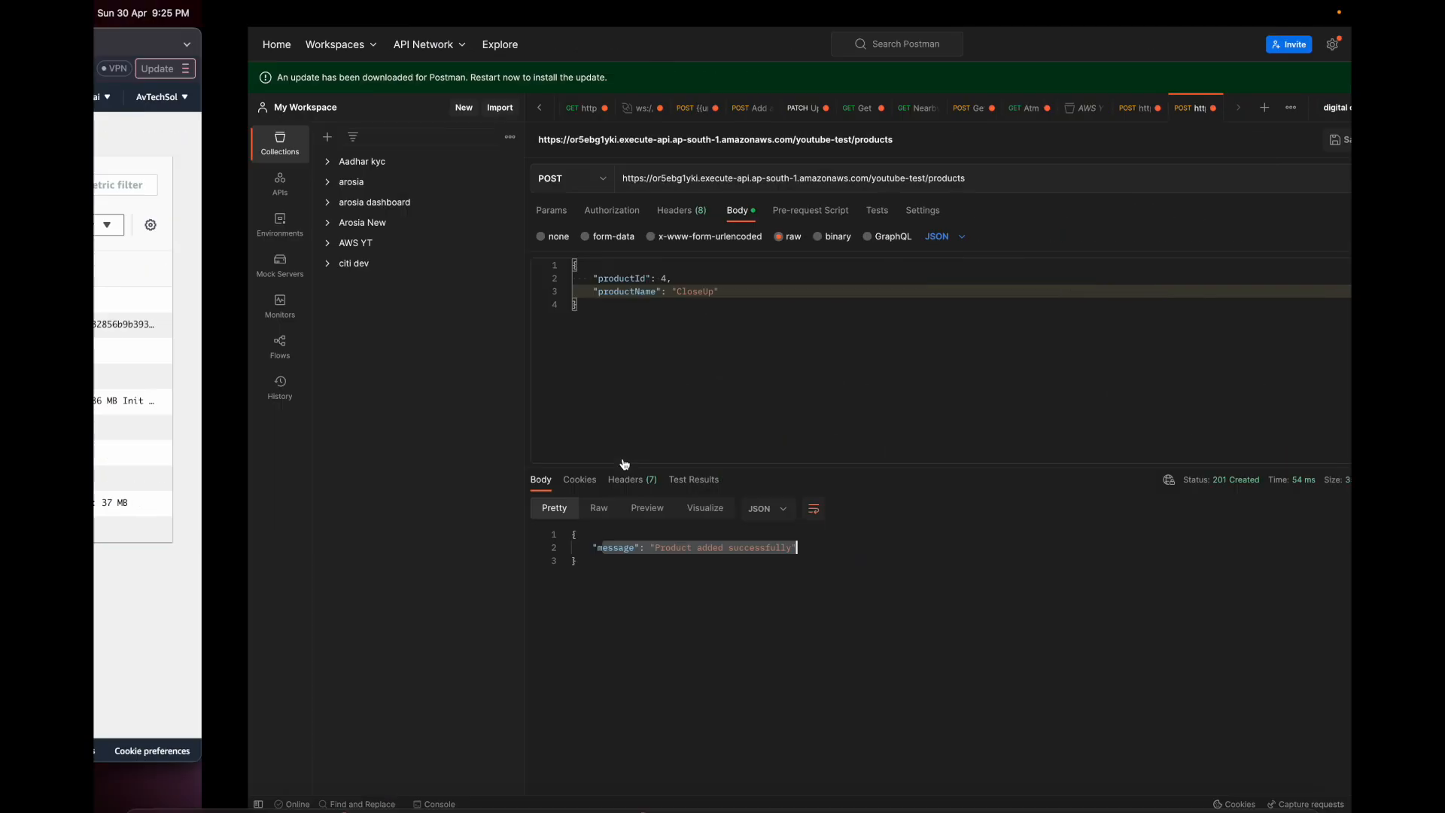
{"action": "left_click", "coordinate": [456, 314]}
{"action": "key", "text": "super+a"}
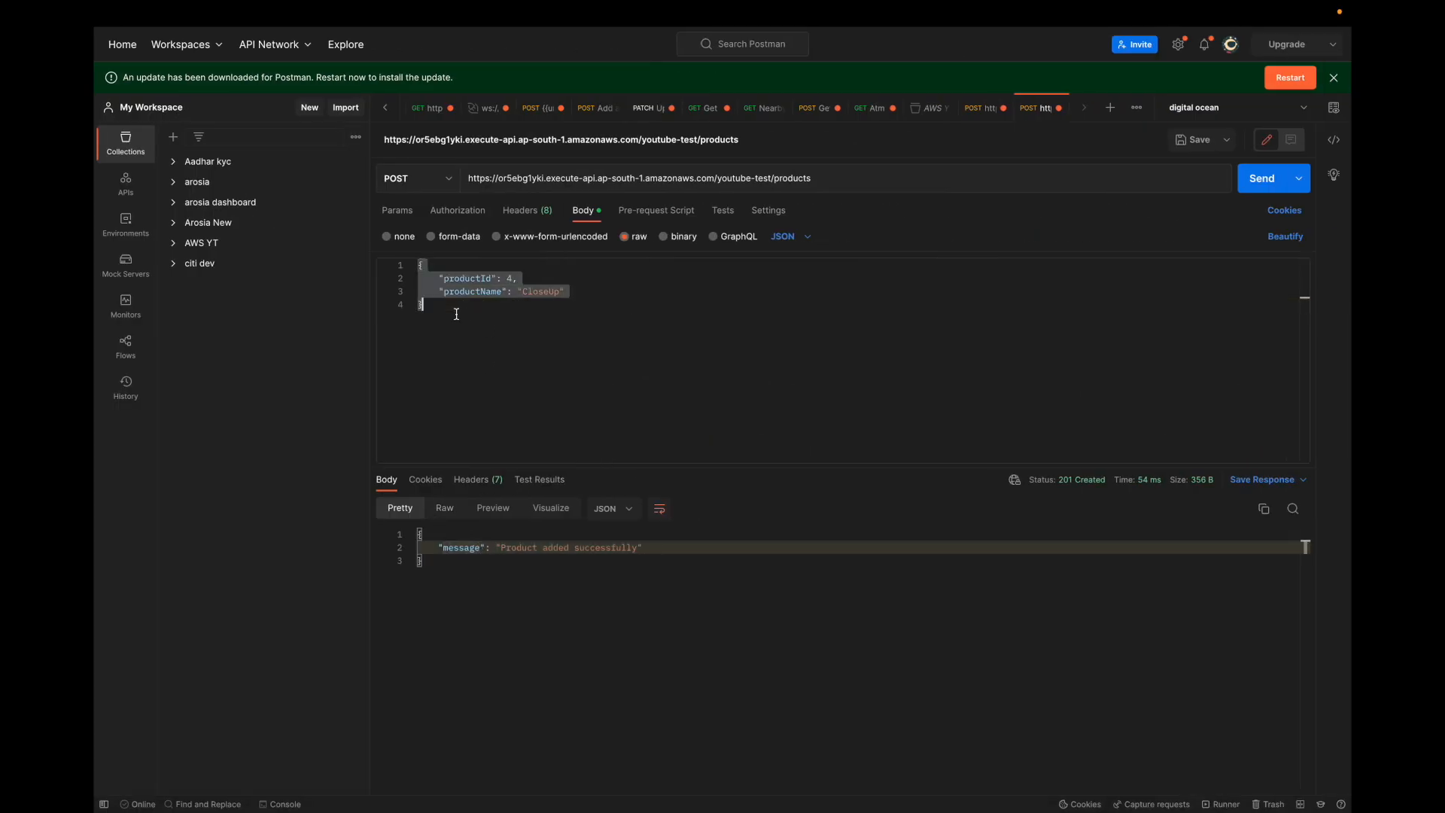
{"action": "key", "text": "super+Tab"}
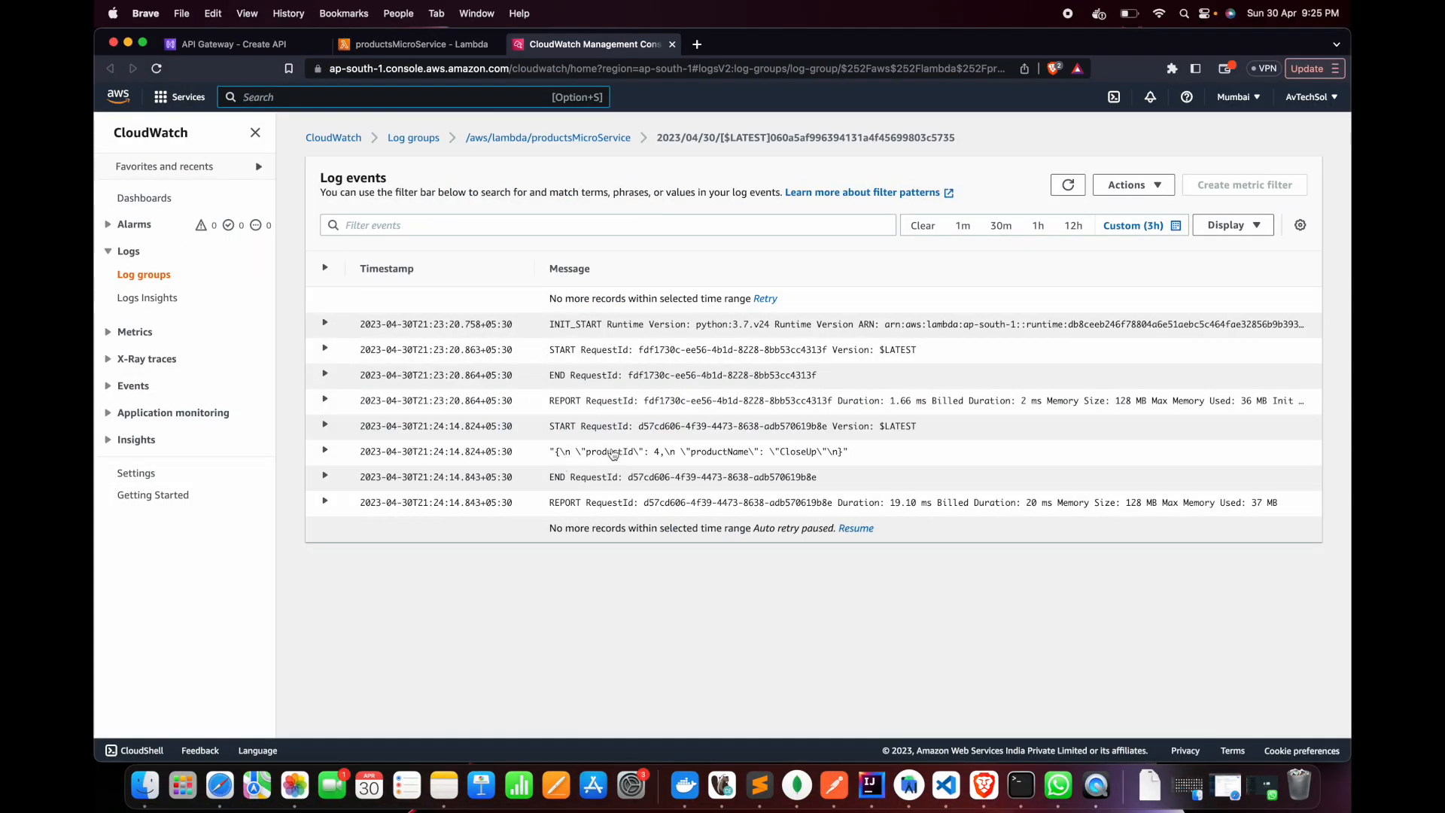
Return to the Lambda function's code and examine the hard-coded productList in the GET branch
{"action": "key", "text": "super+Tab"}
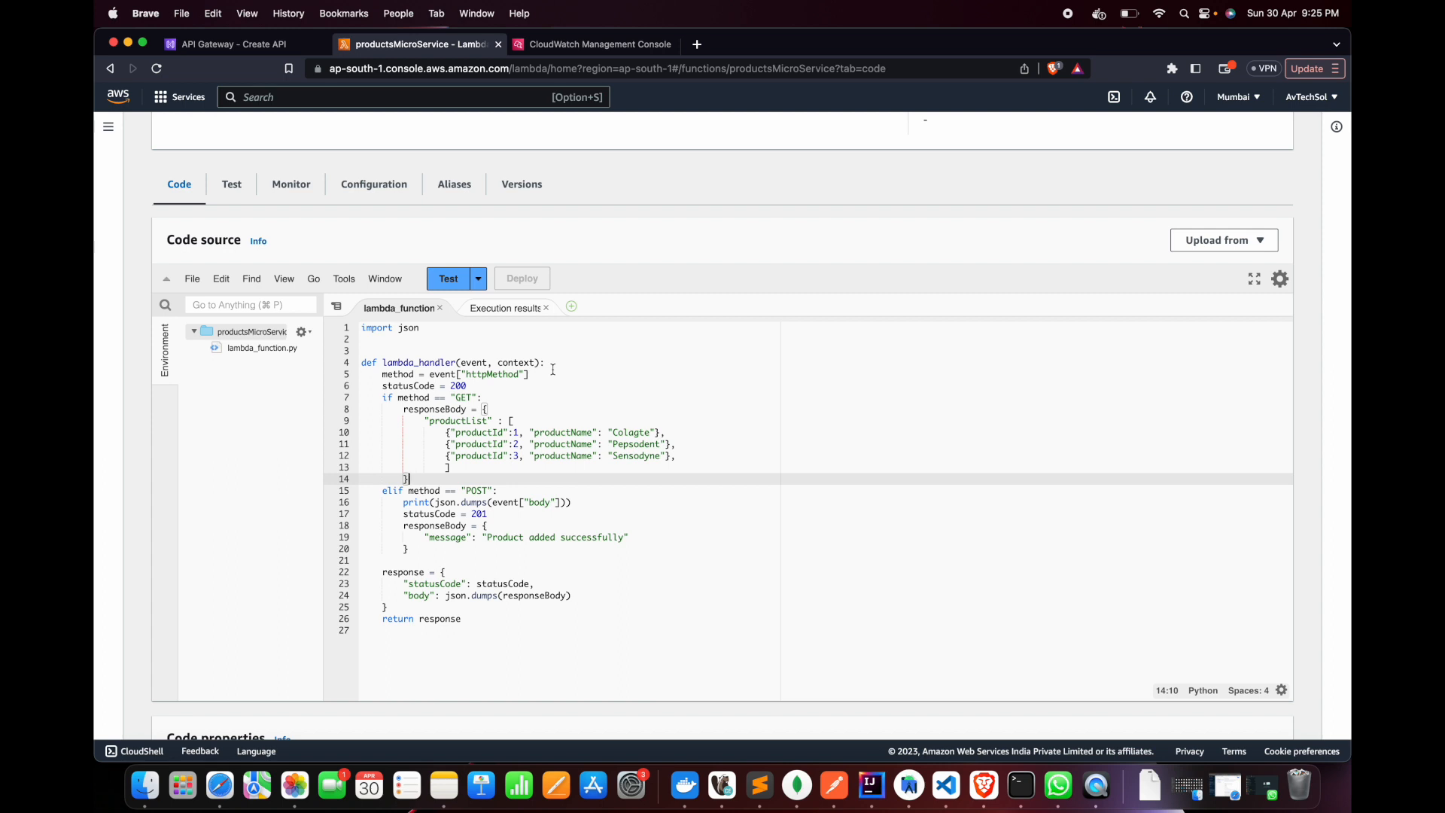
{"action": "left_click_drag", "start_coordinate": [400, 409], "coordinate": [454, 482]}
{"action": "left_click", "coordinate": [472, 447]}
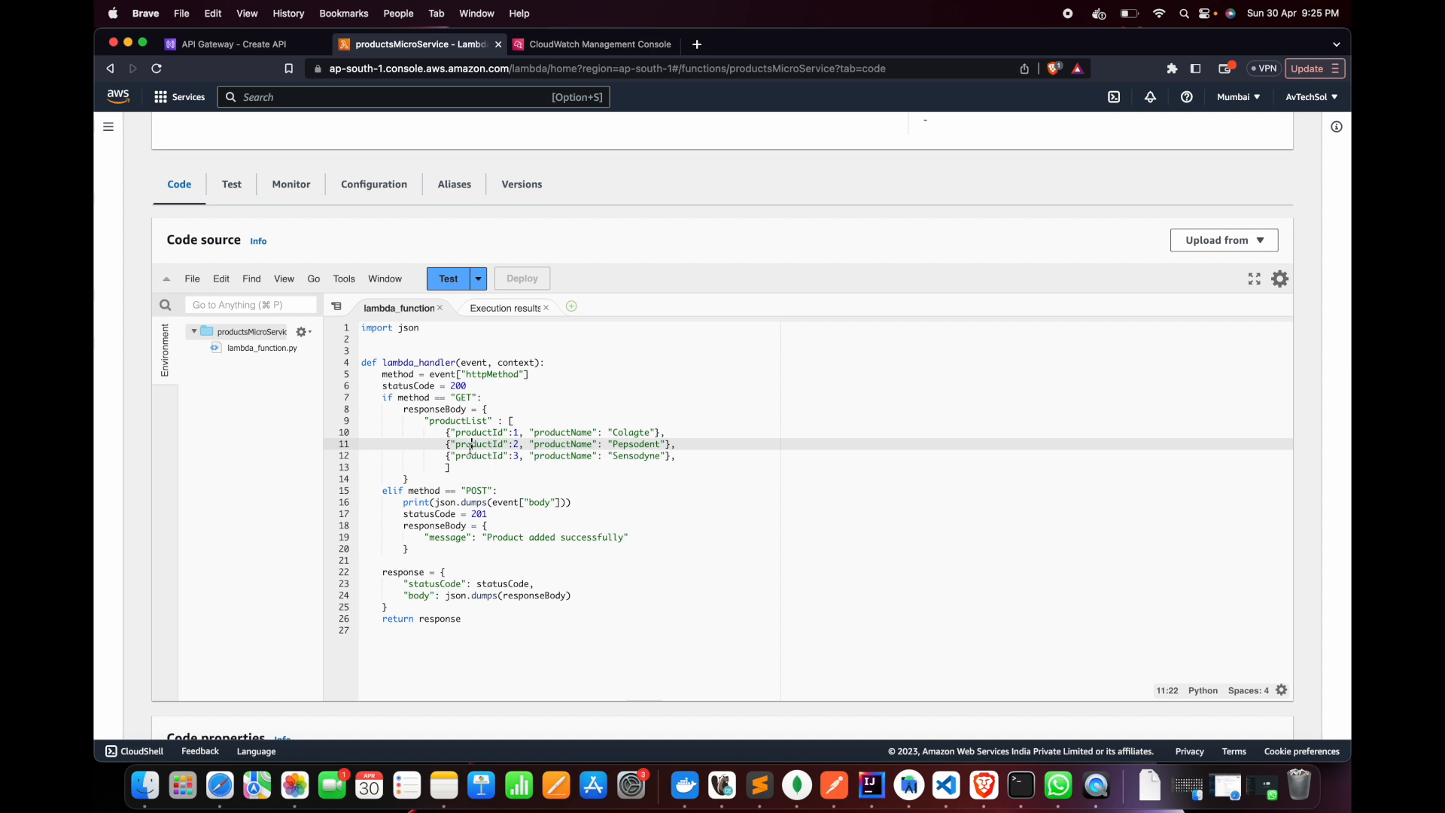
{"action": "left_click_drag", "start_coordinate": [422, 426], "coordinate": [472, 469]}
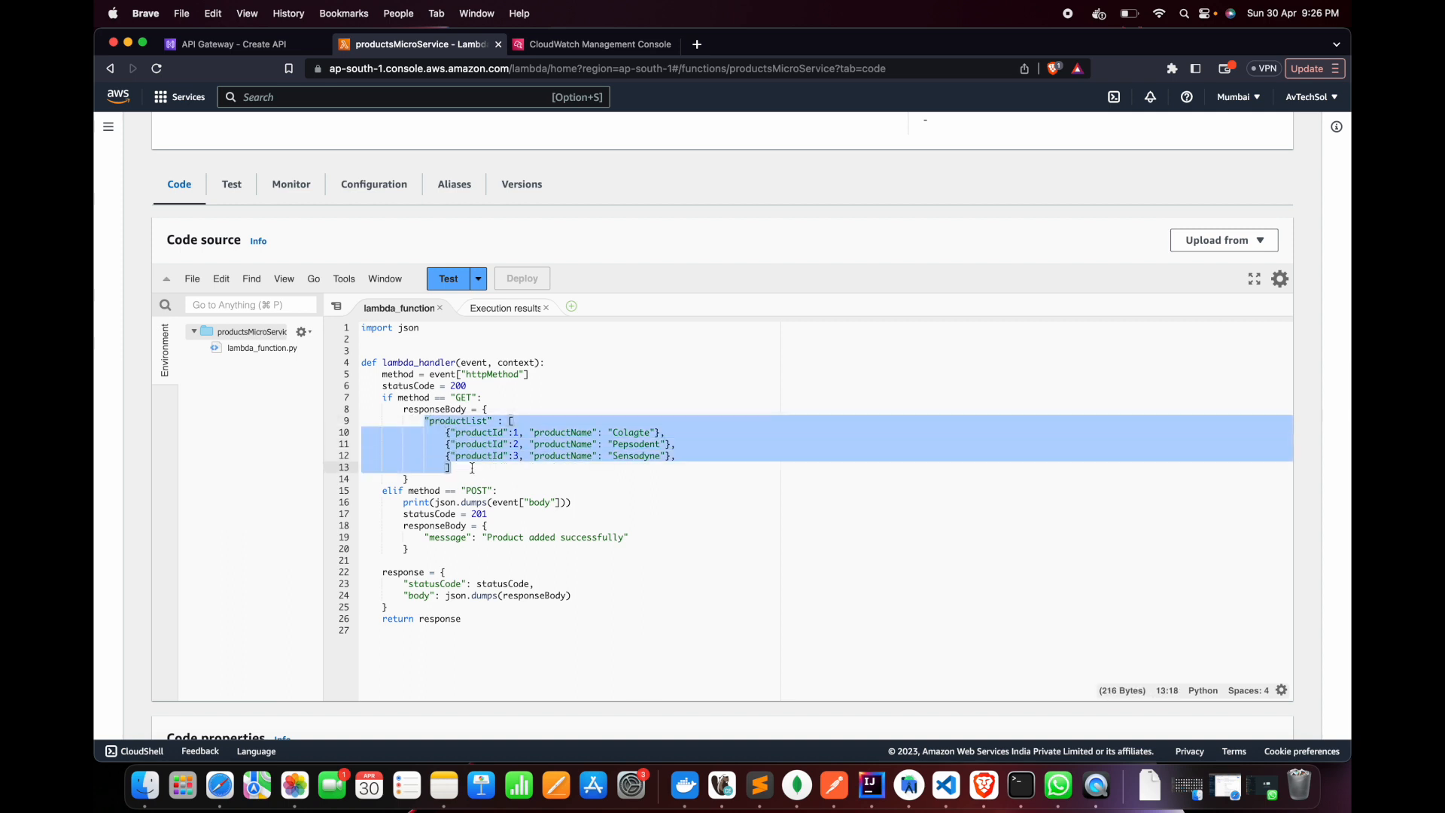
{"action": "left_click", "coordinate": [1096, 786]}
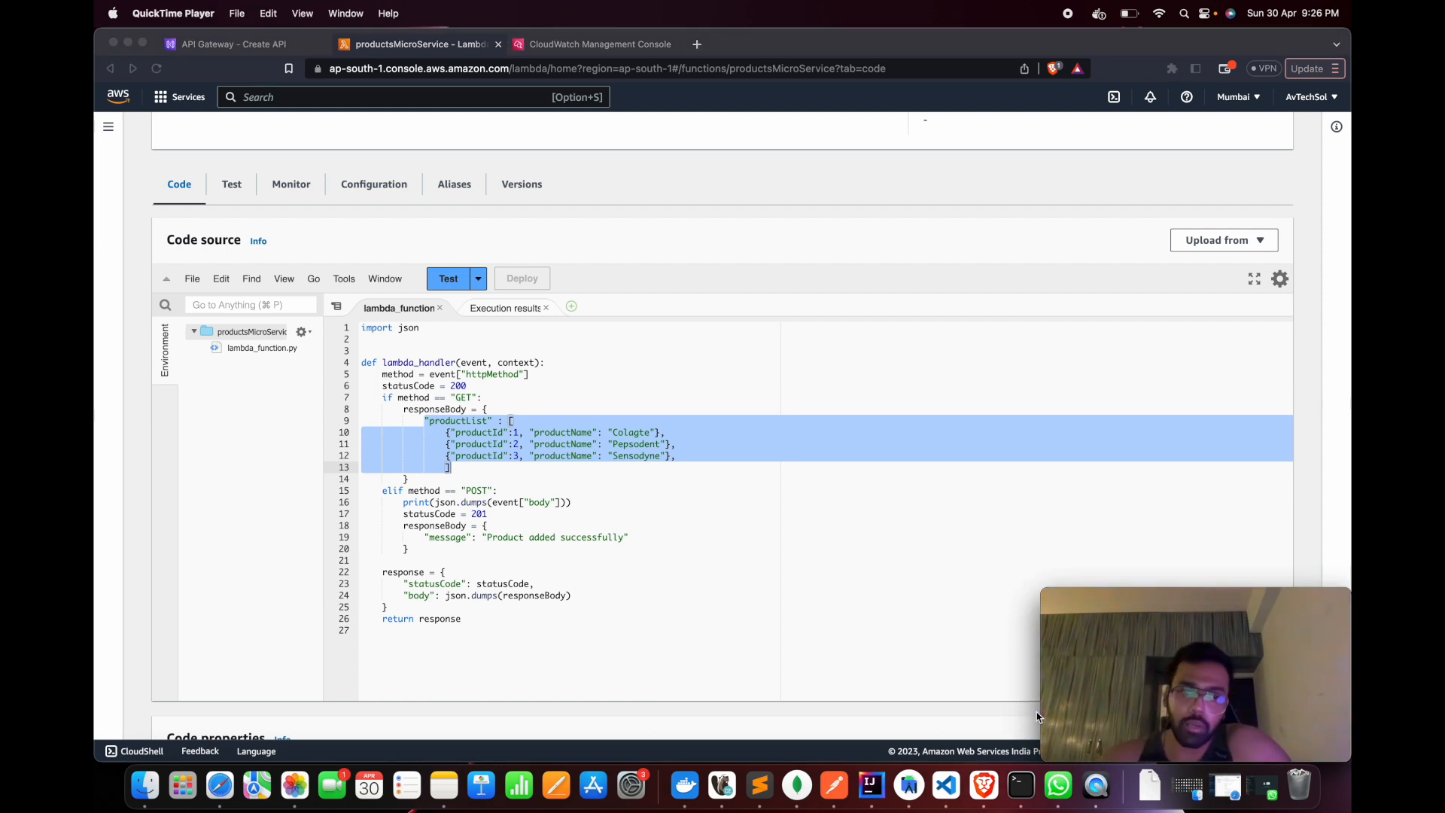
{"action": "key", "text": "super+Tab"}
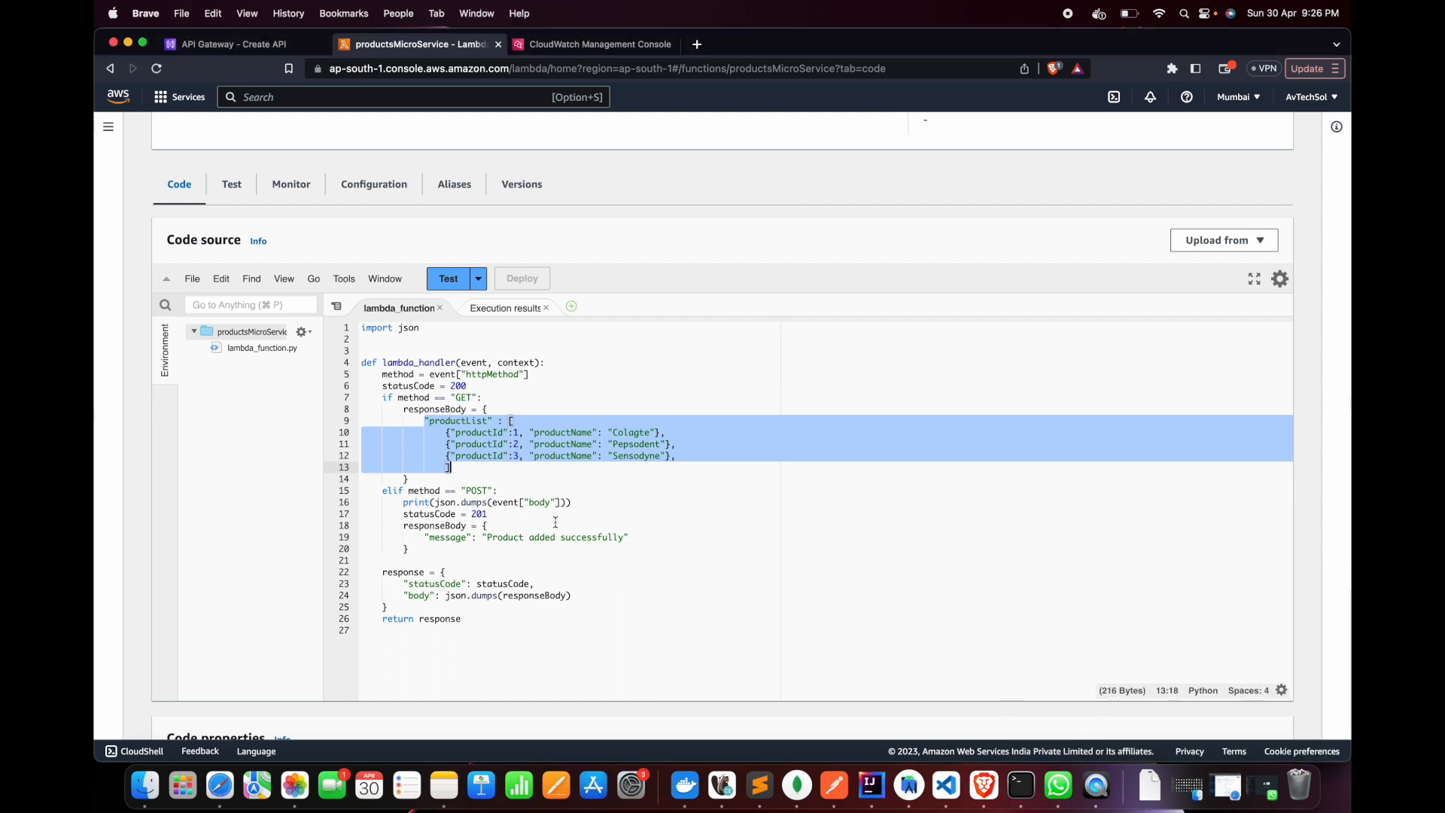
{"action": "left_click", "coordinate": [1097, 785]}
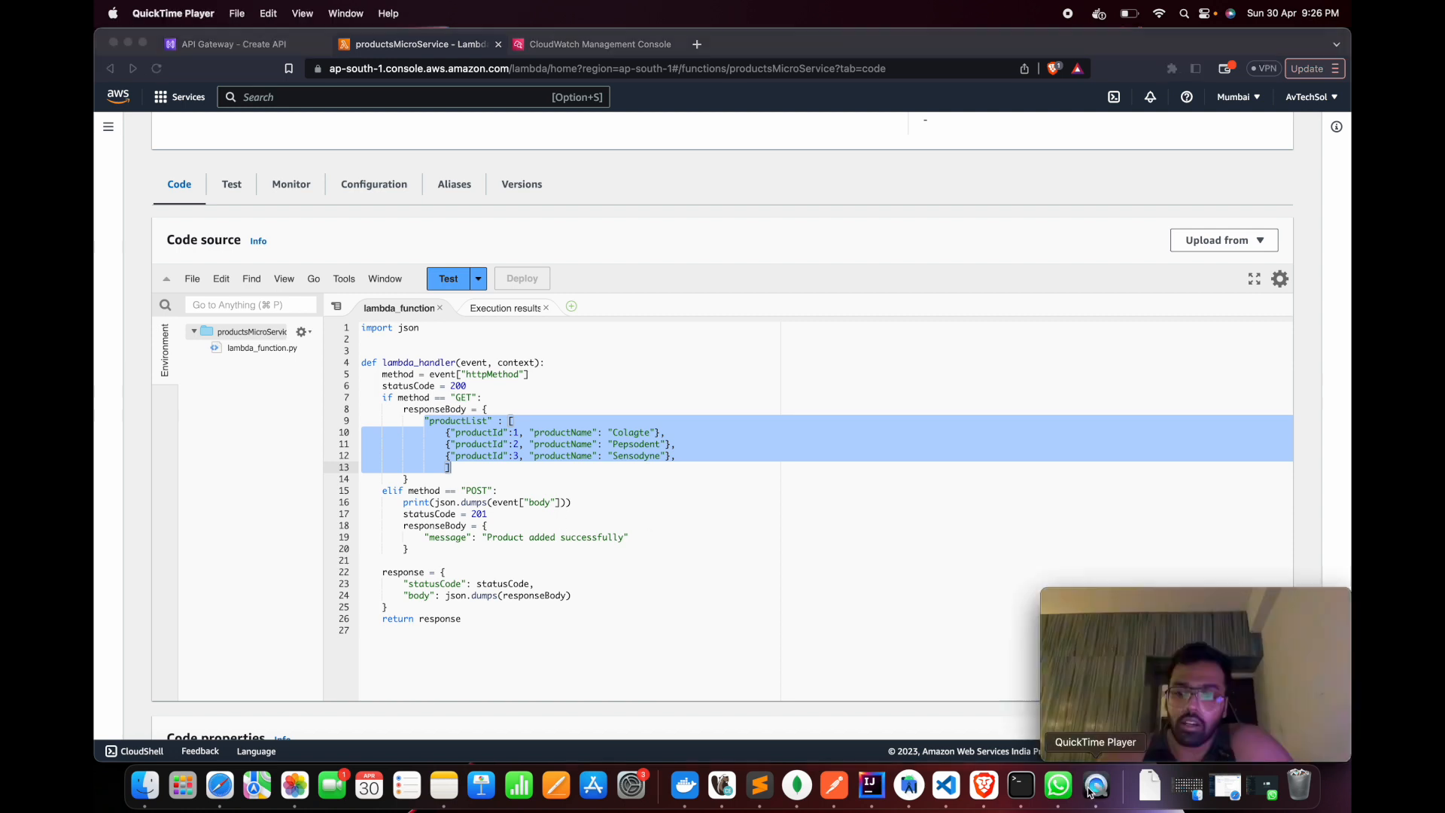